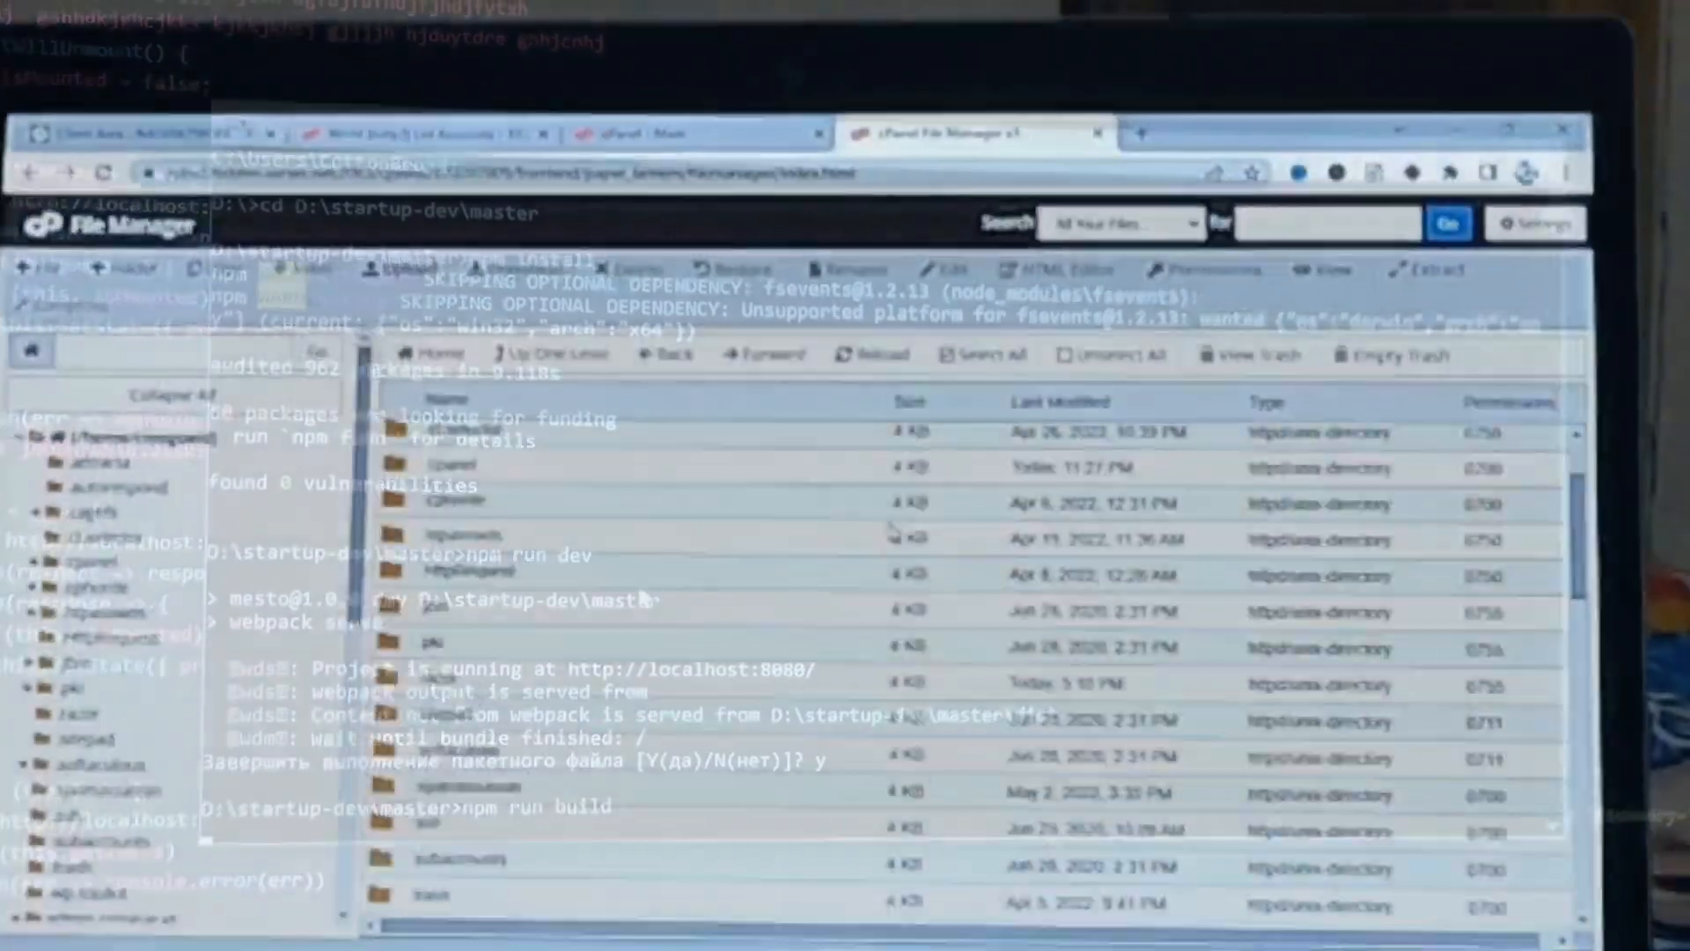
scroll(939, 506, "down", 10)
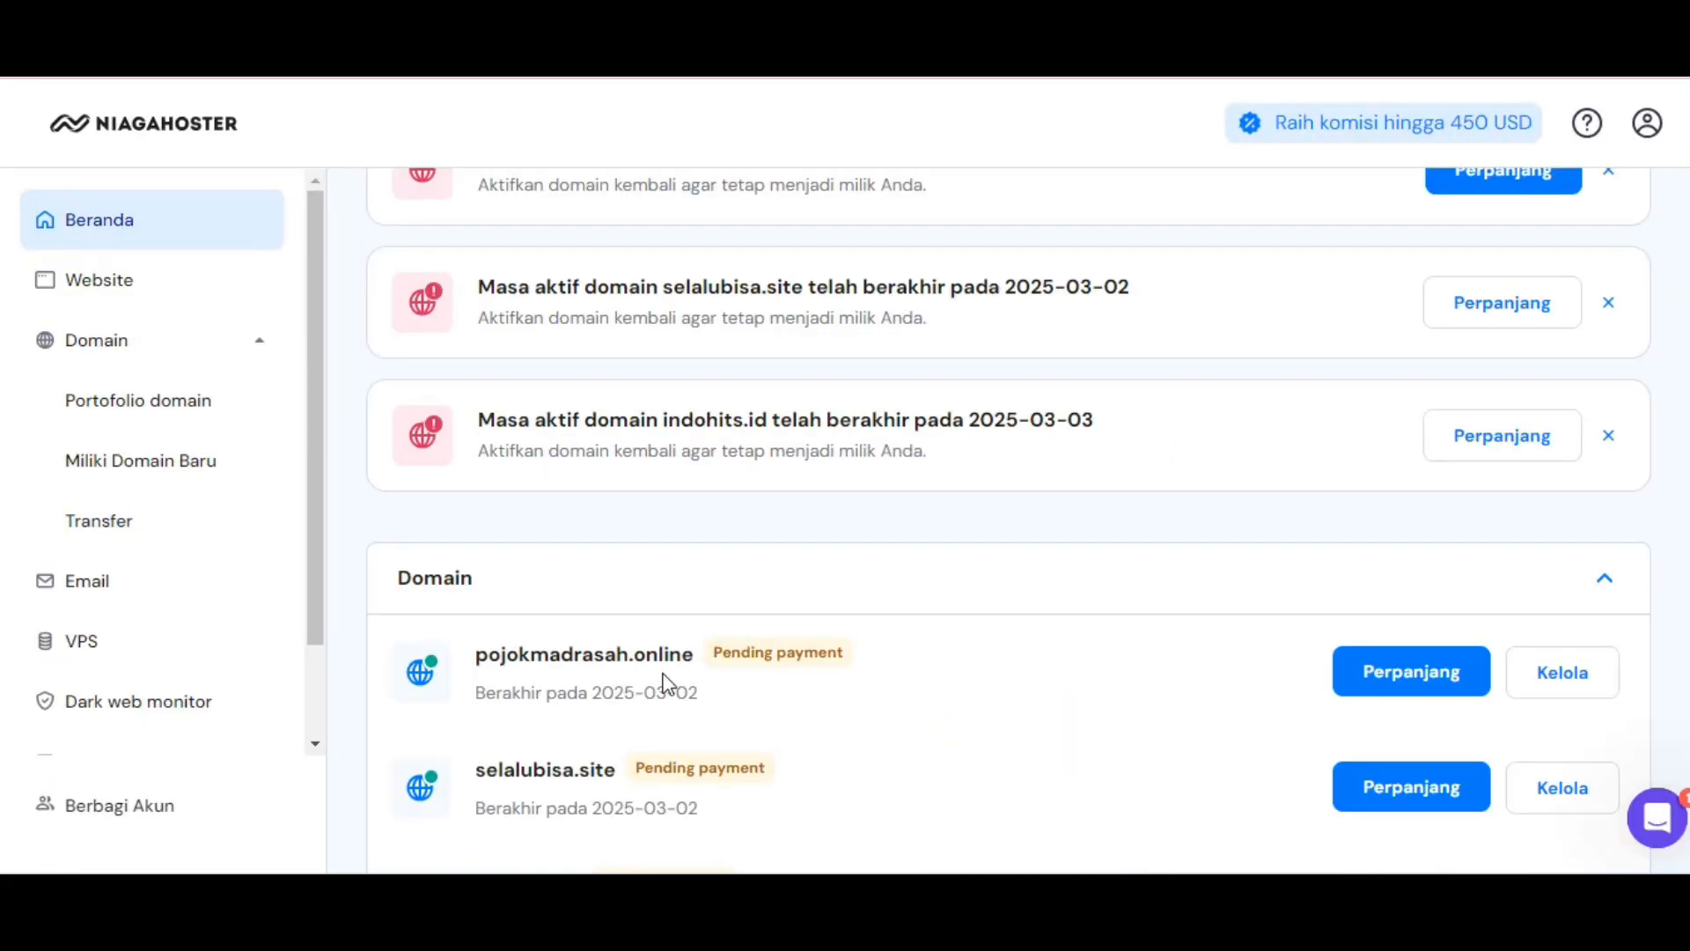
Review the account's domains on the home page, then open the domain portfolio and examine their status and expiry dates.
scroll(670, 683, "down", 5)
scroll(669, 685, "down", 1)
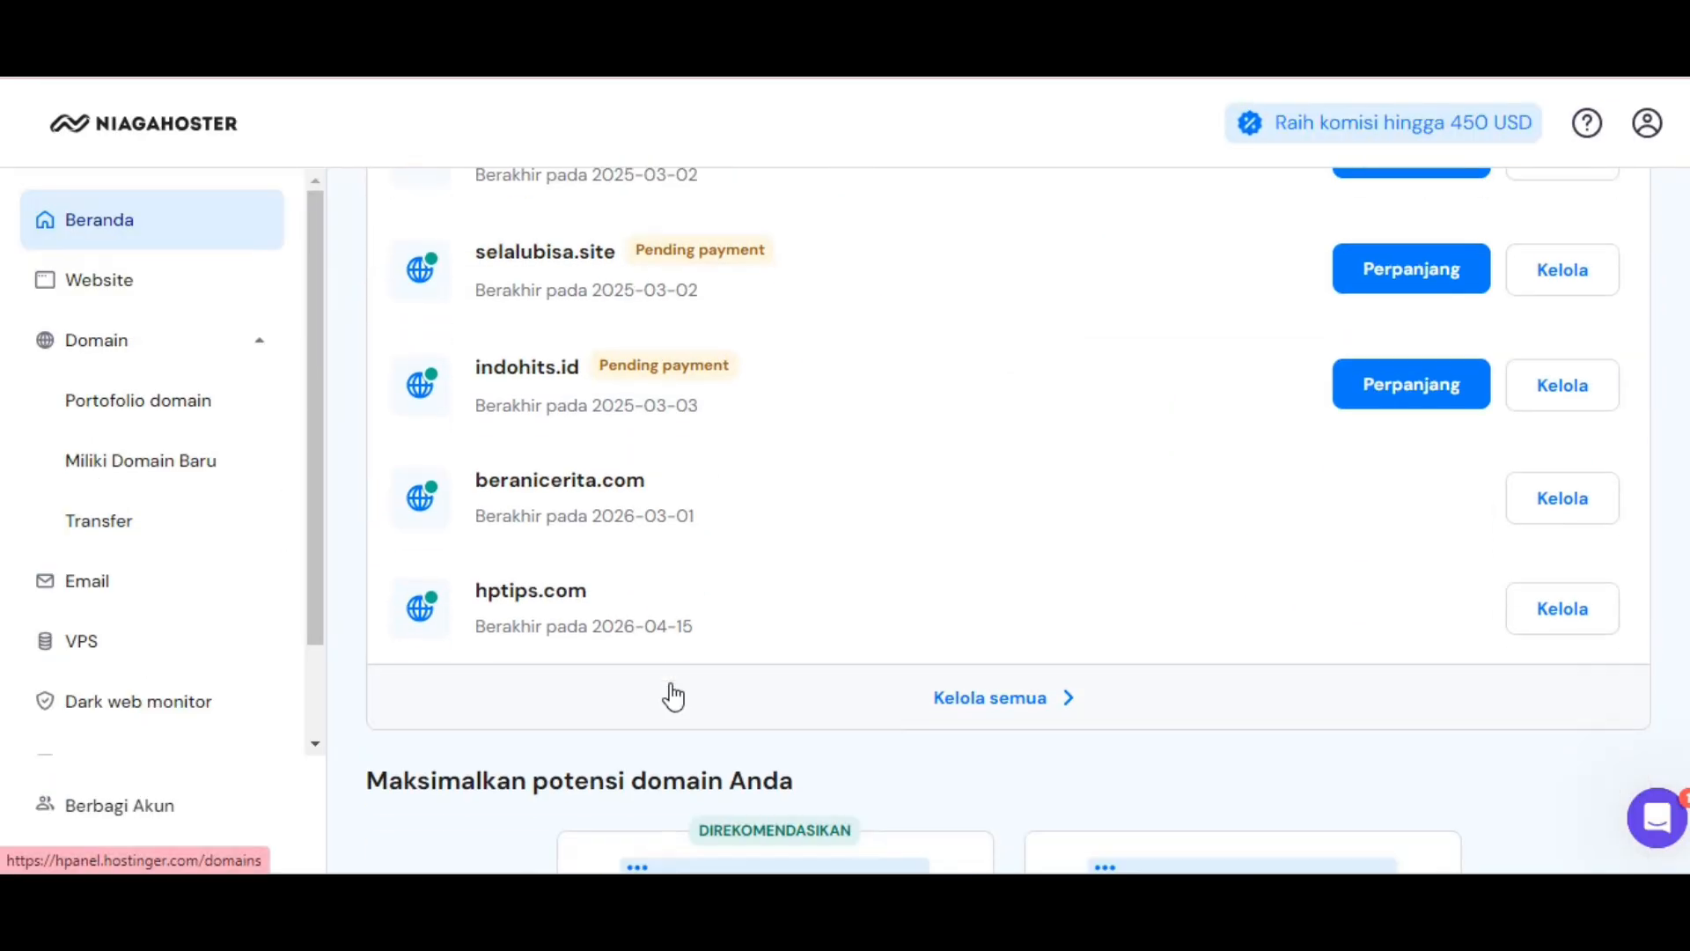
scroll(616, 589, "up", 3)
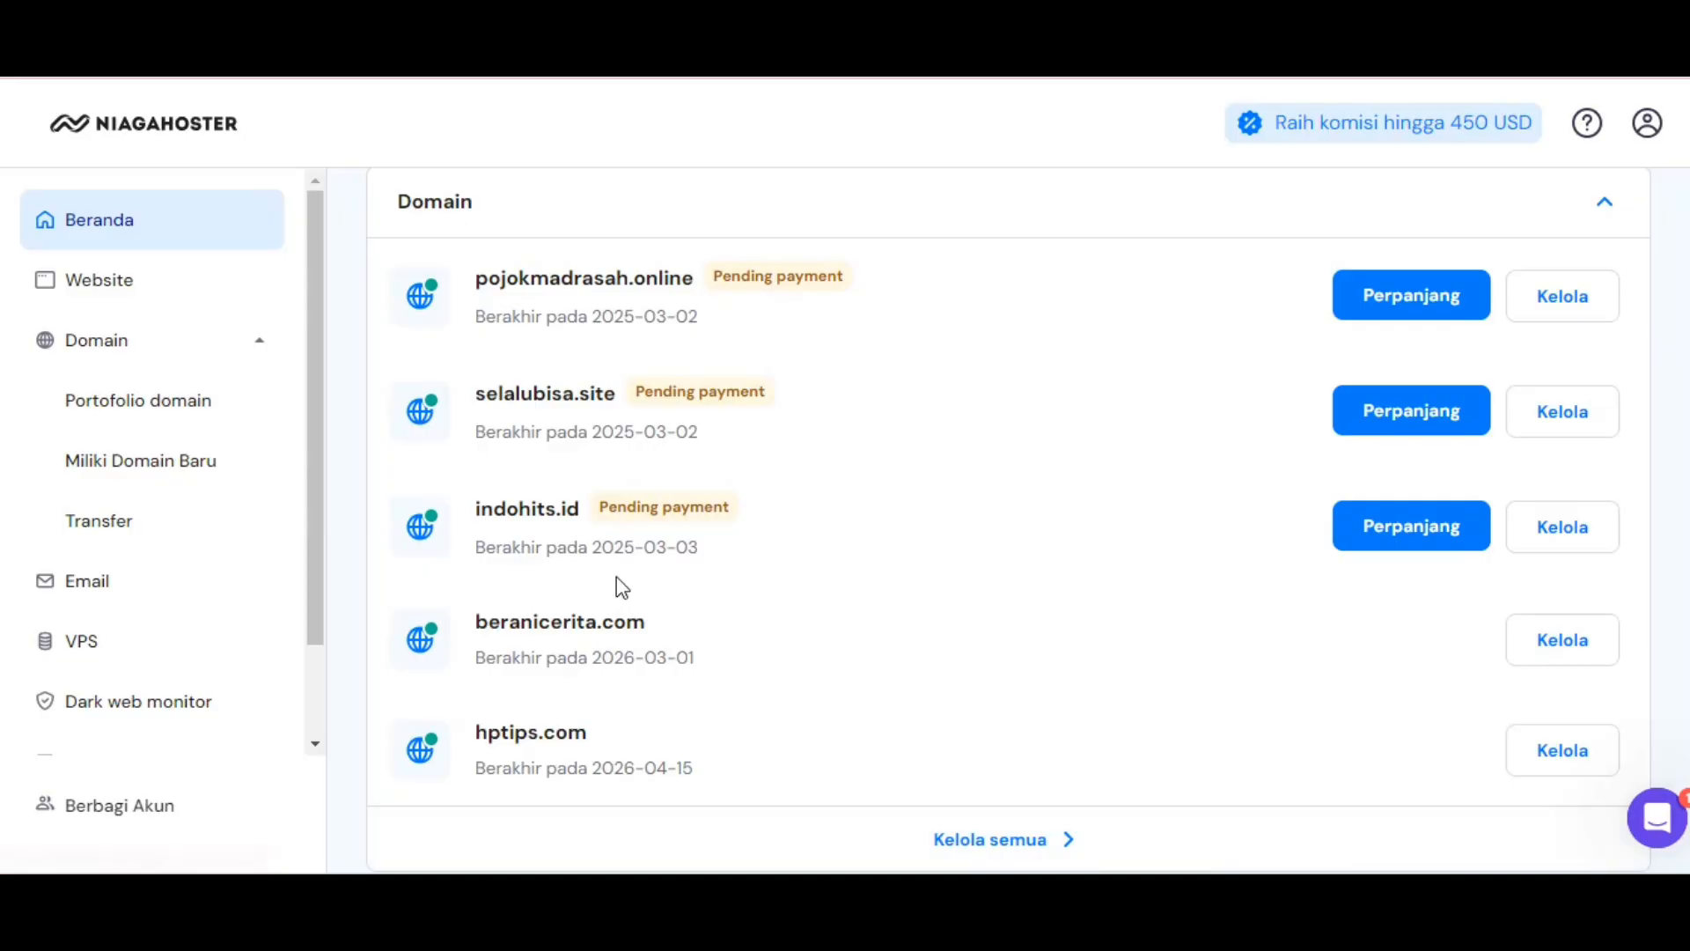
scroll(617, 588, "down", 3)
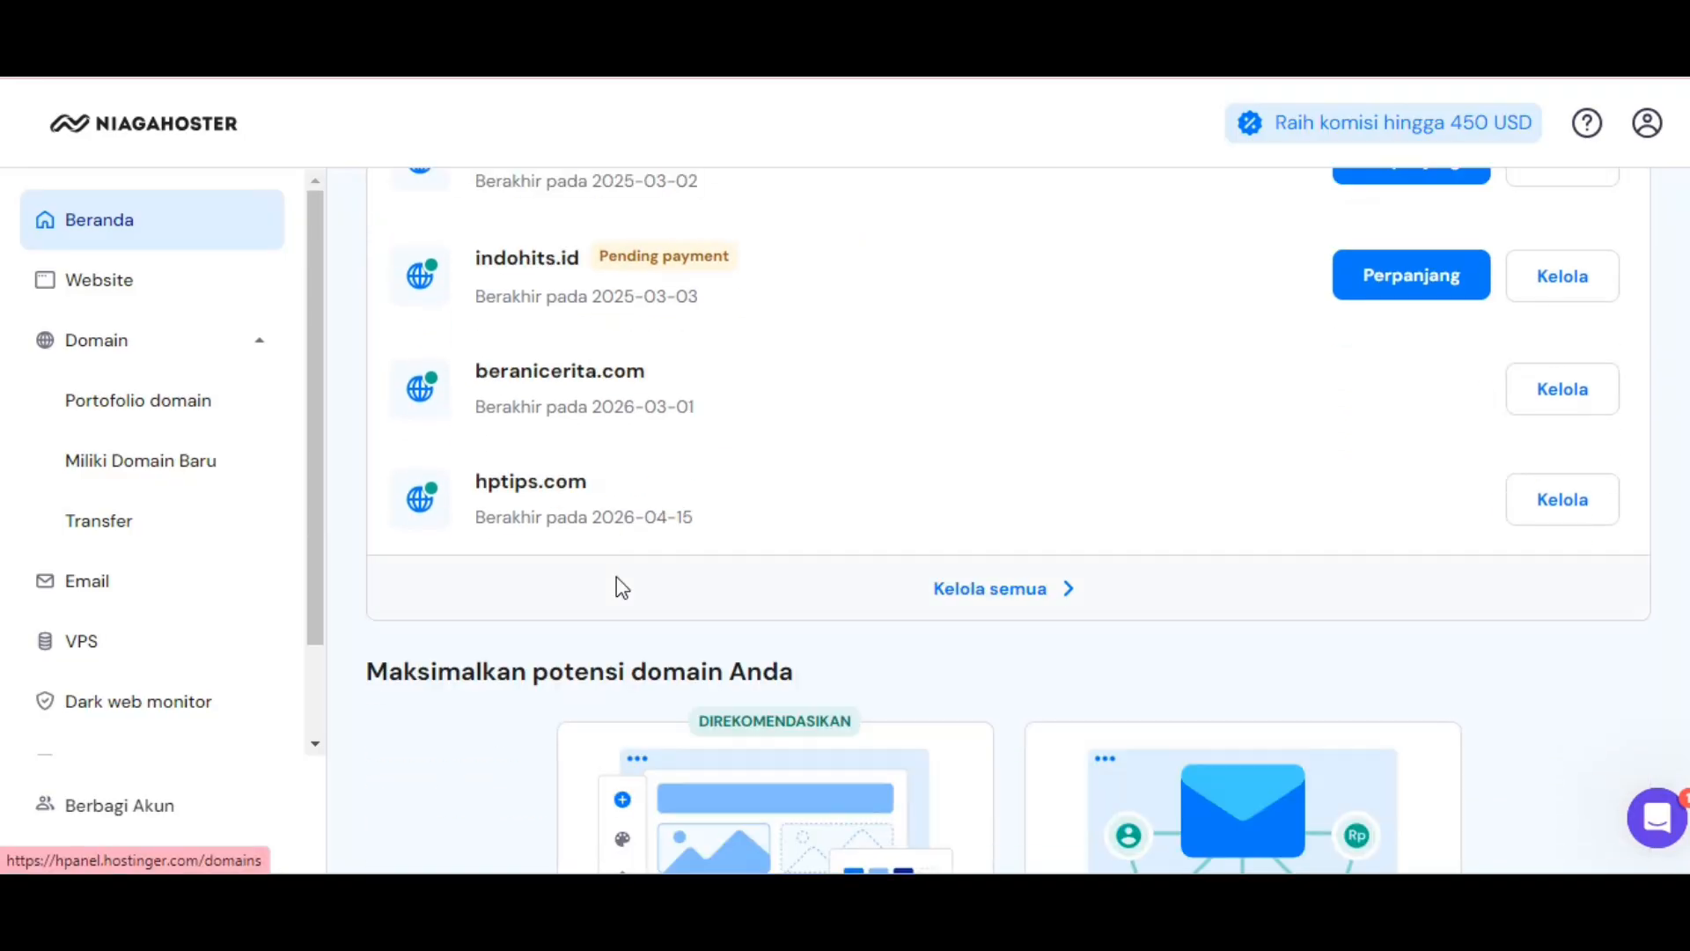
left_click(181, 414)
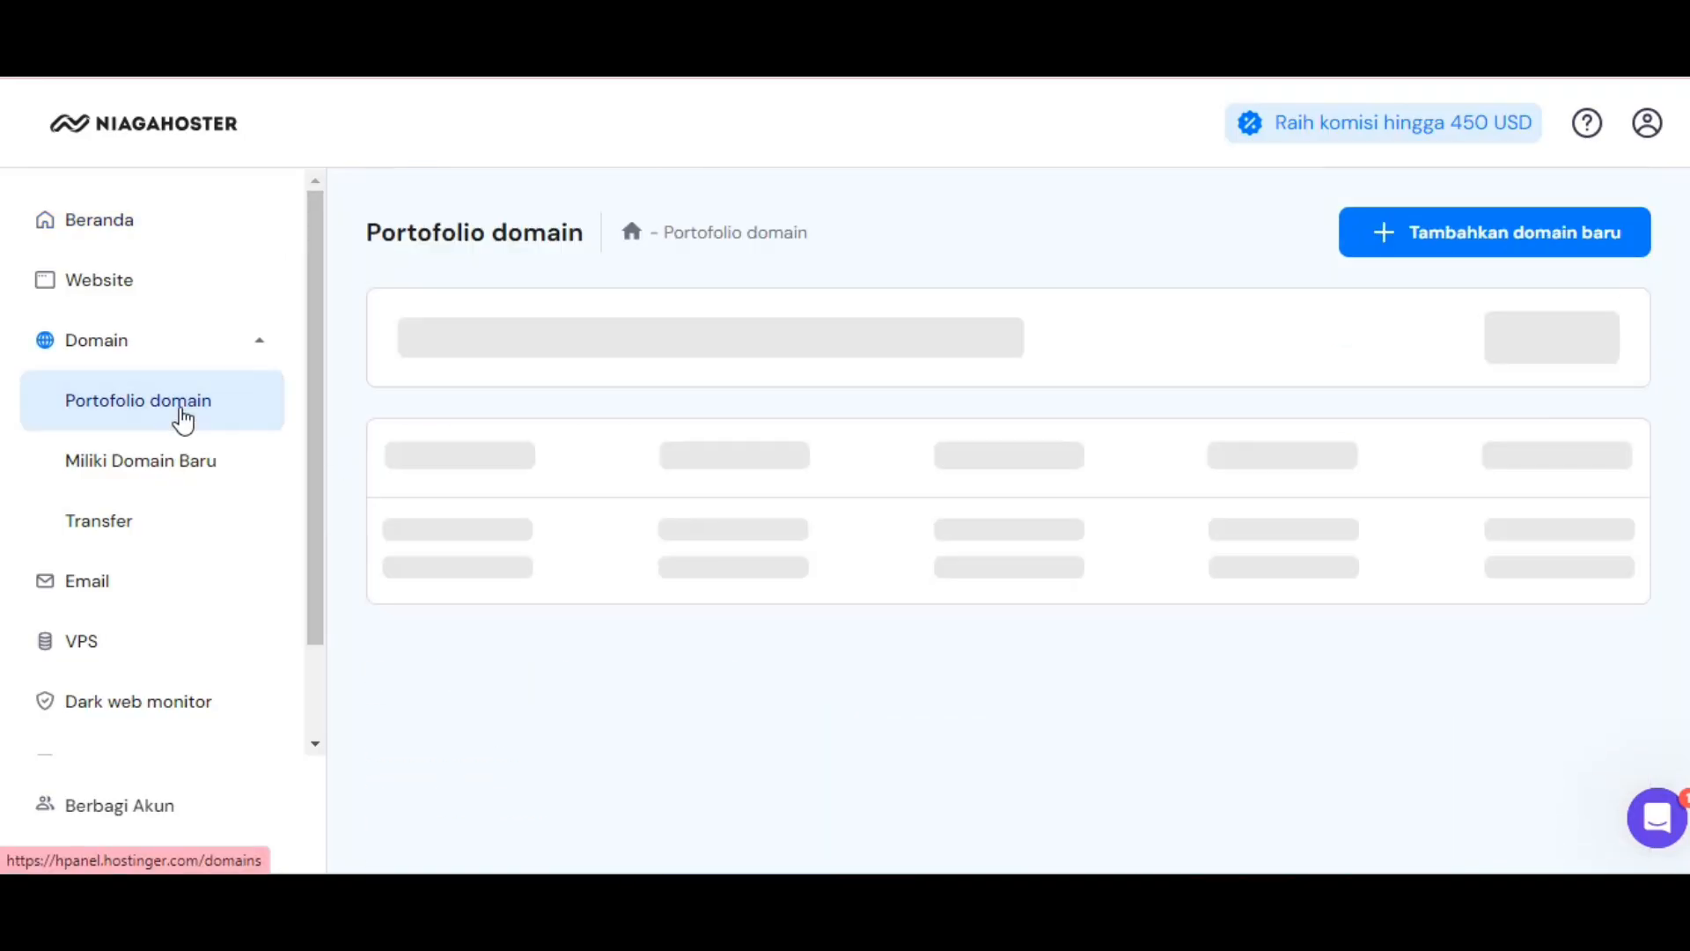
scroll(585, 553, "down", 7)
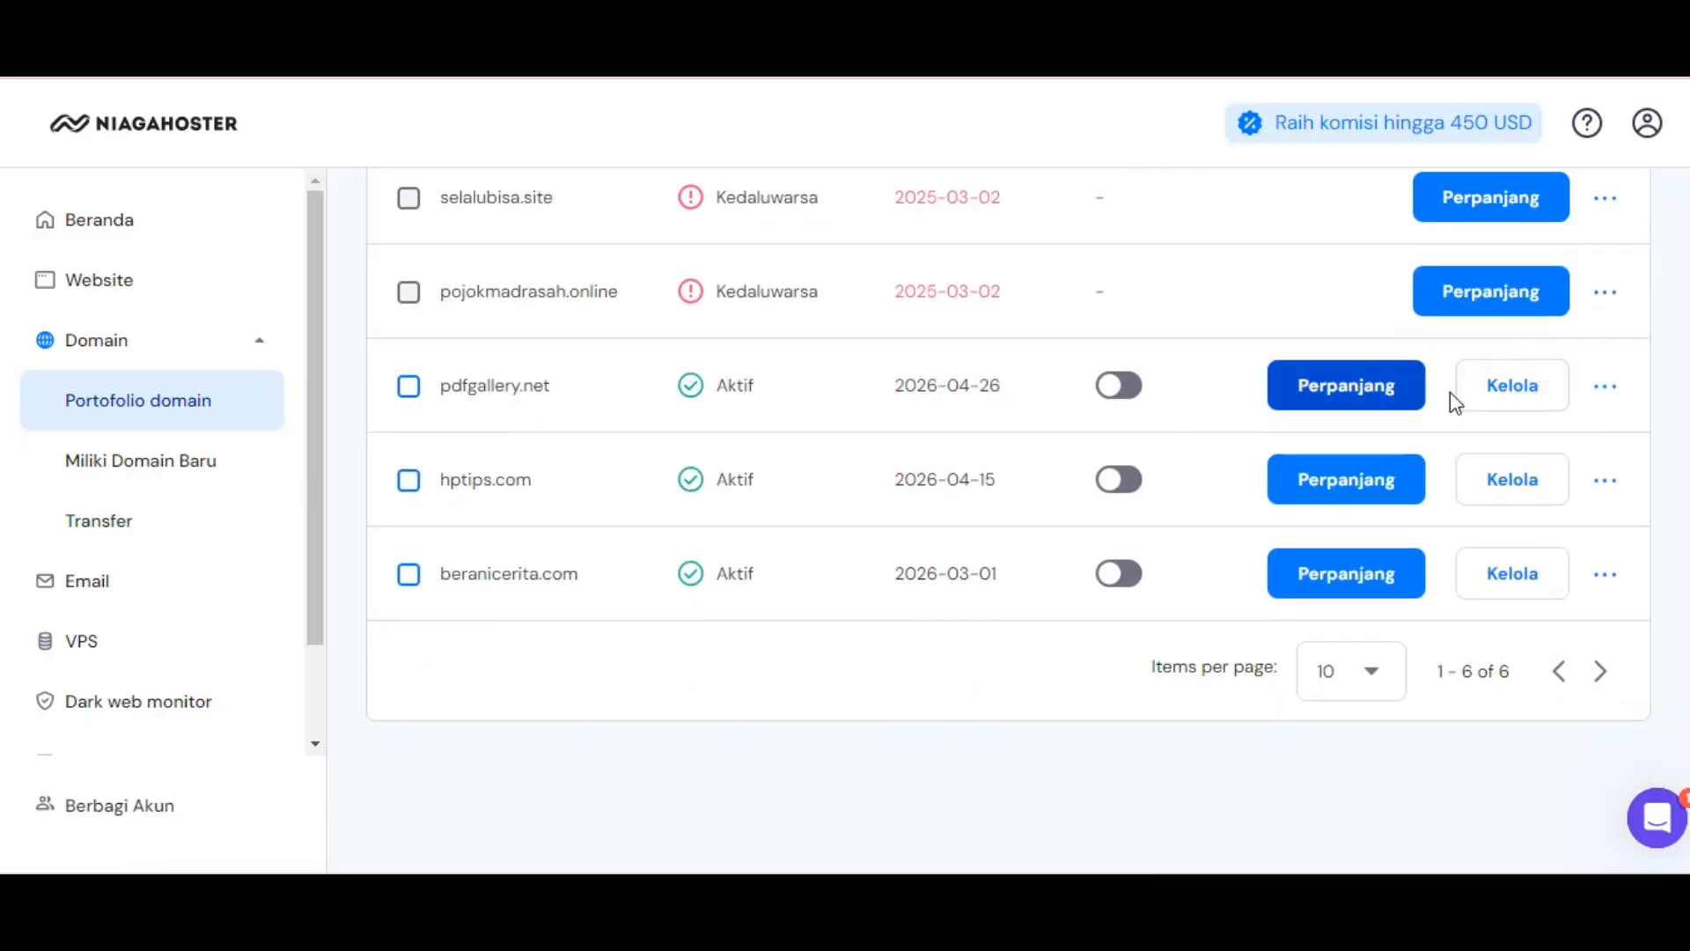
scroll(1159, 483, "up", 3)
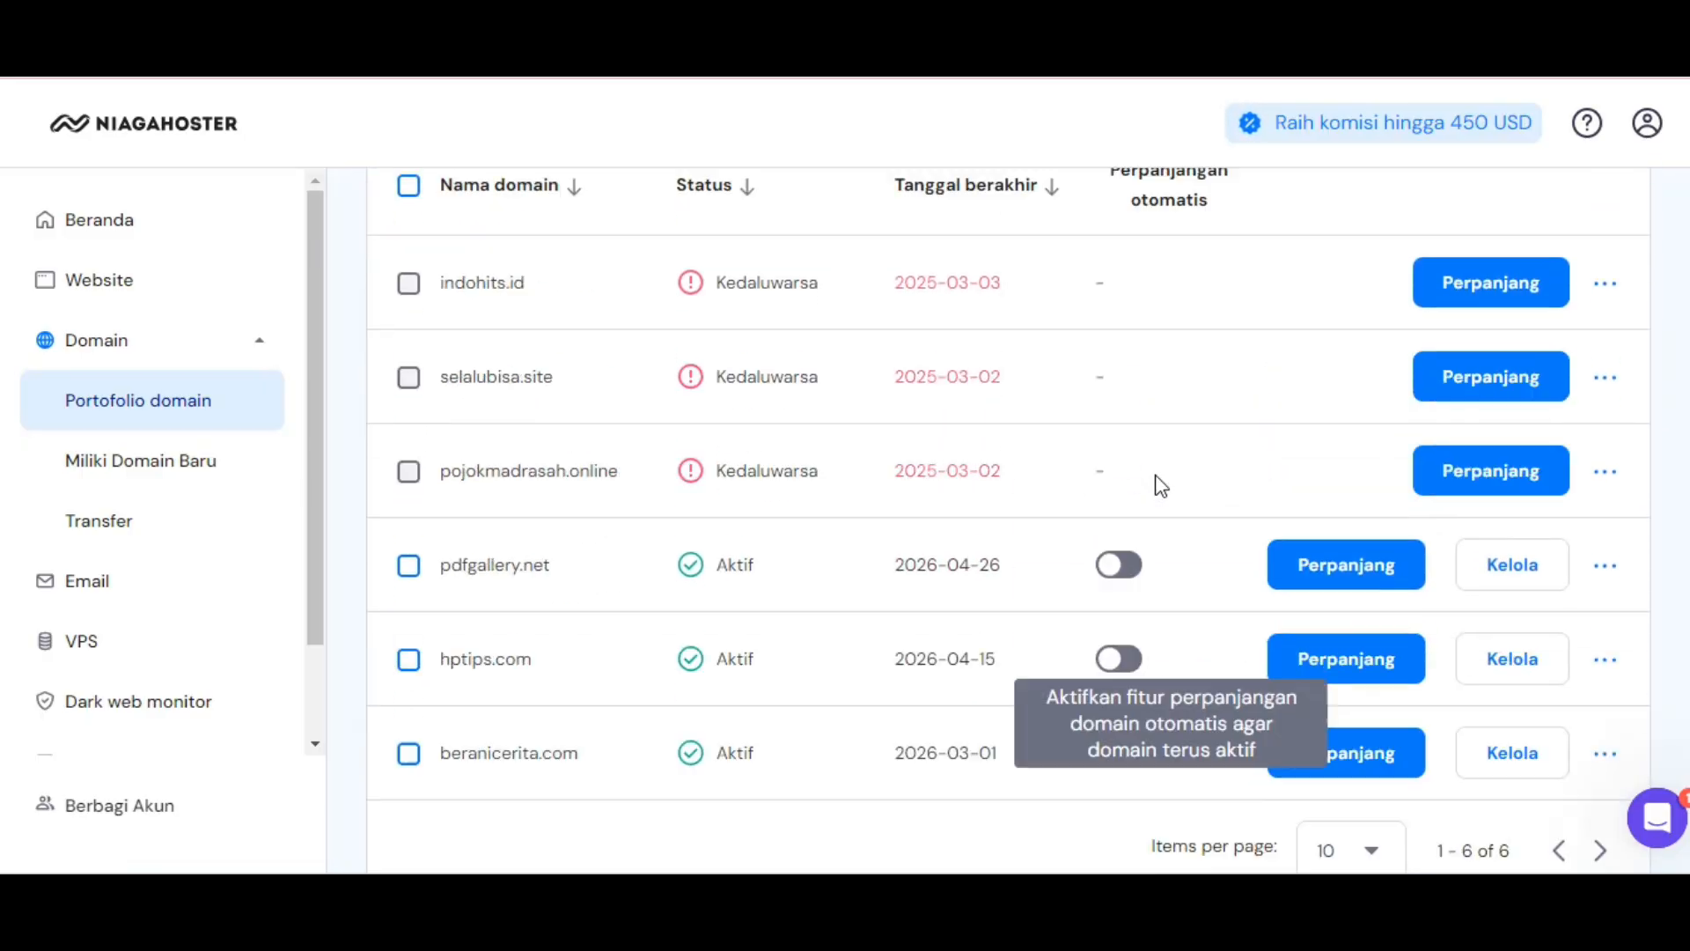
scroll(641, 540, "down", 2)
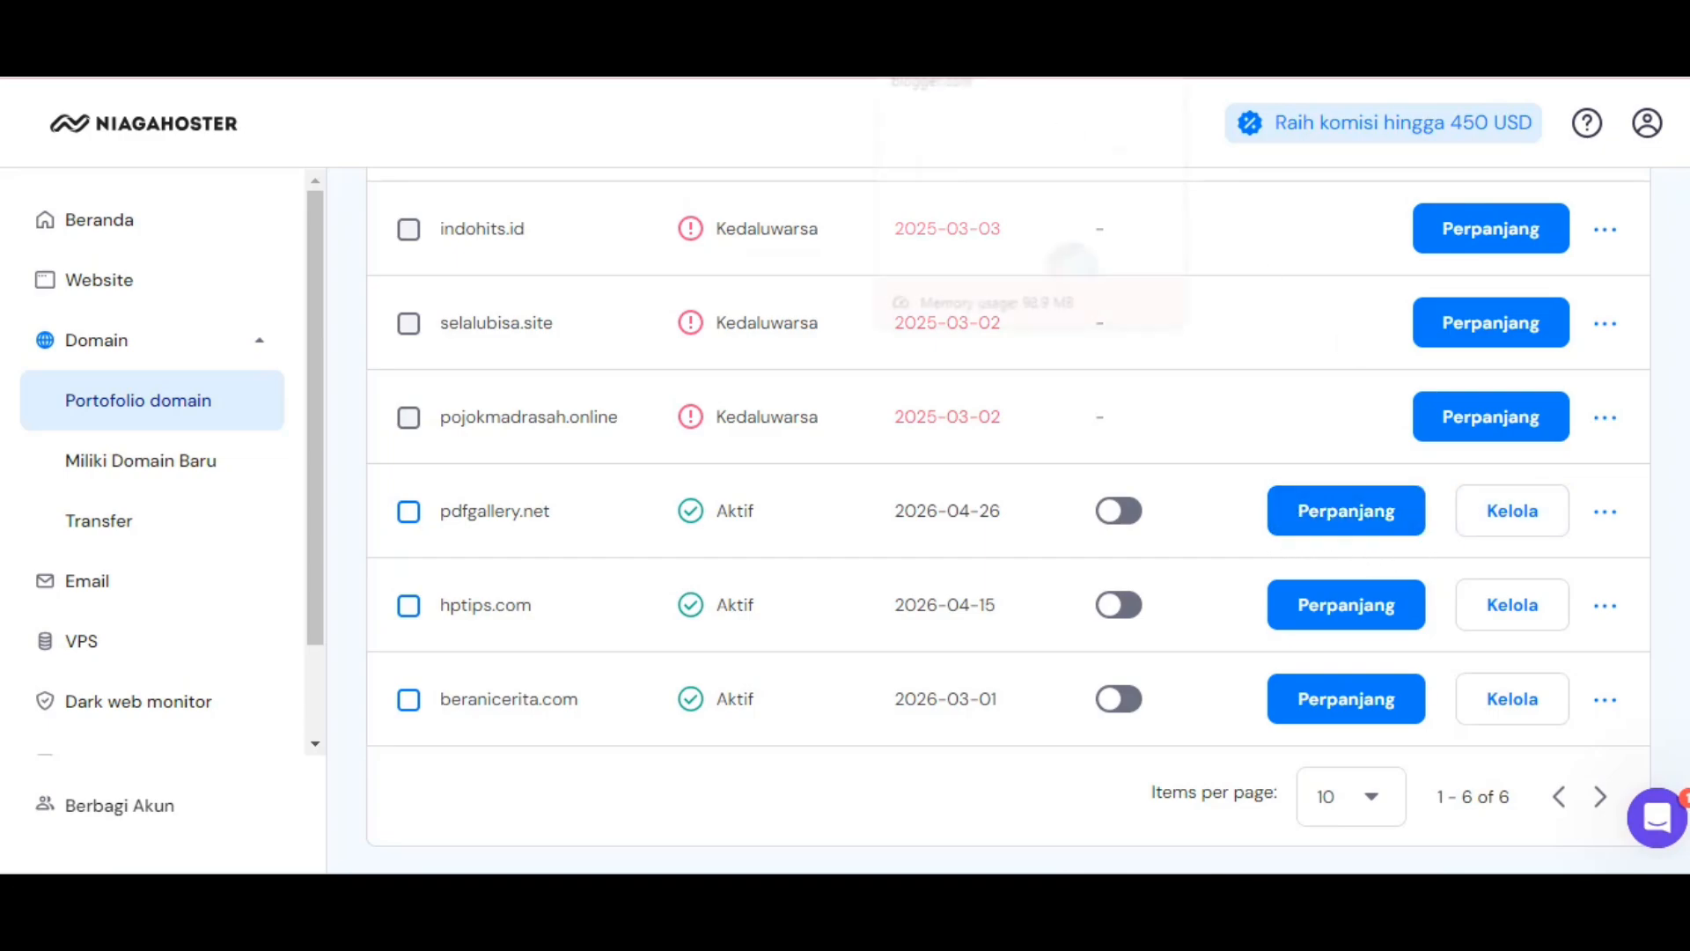
Switch to Blogger and open the settings of the PDF Gallery & Tools blog.
left_click(955, 18)
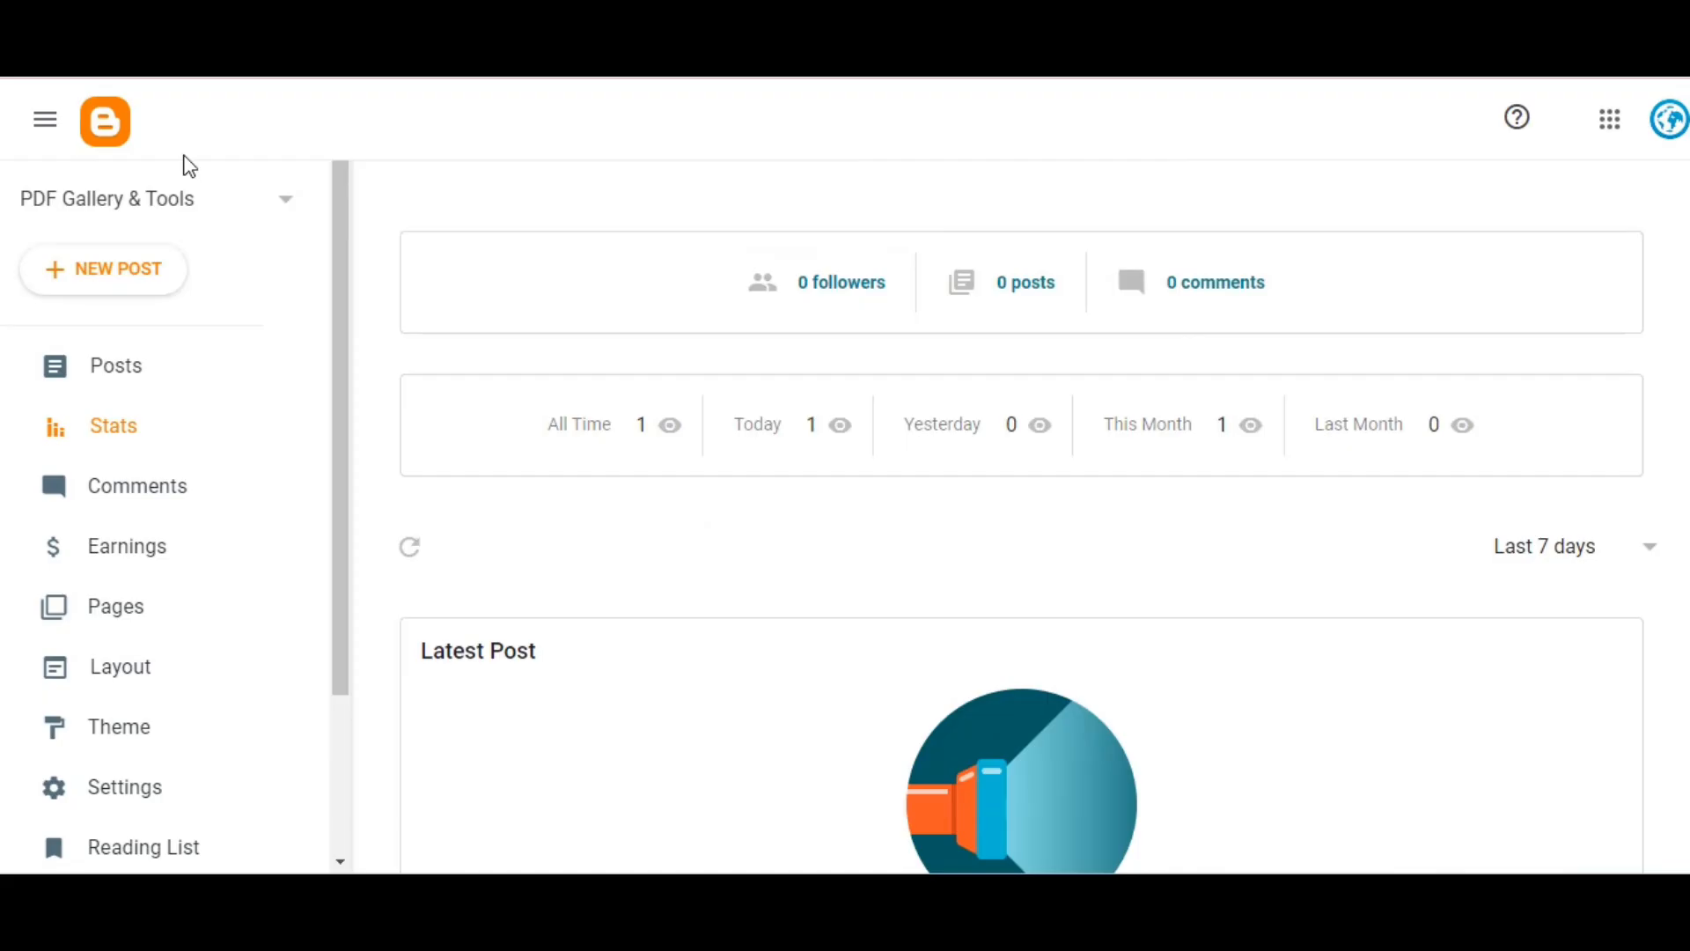
scroll(140, 440, "down", 2)
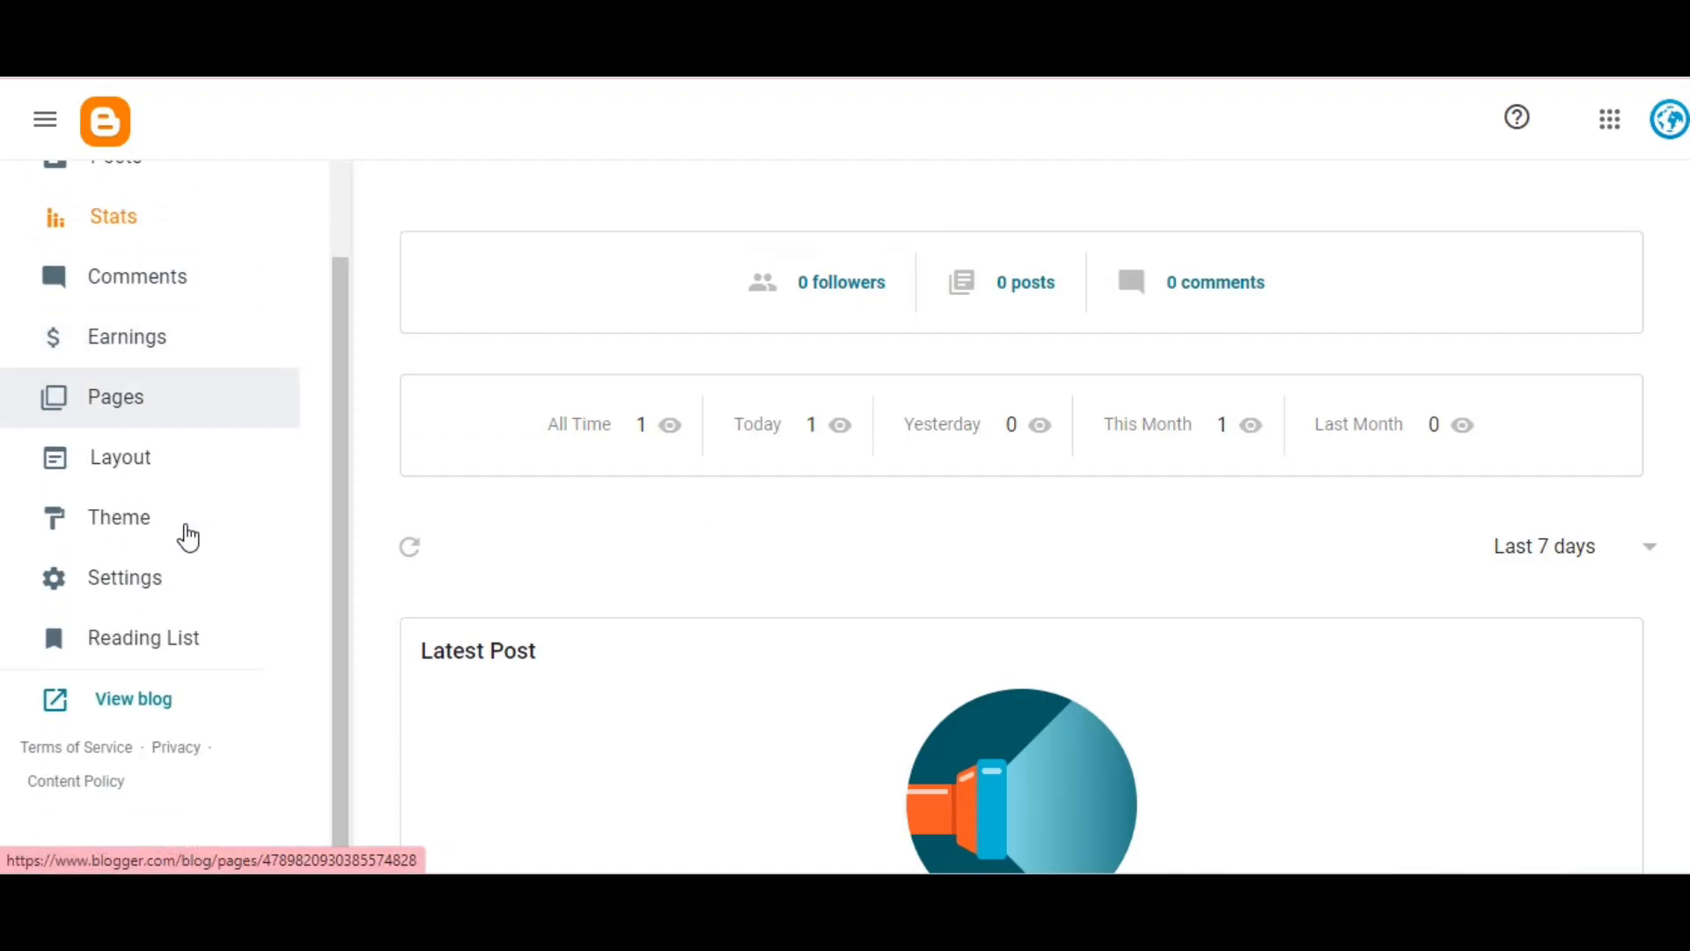
left_click(152, 597)
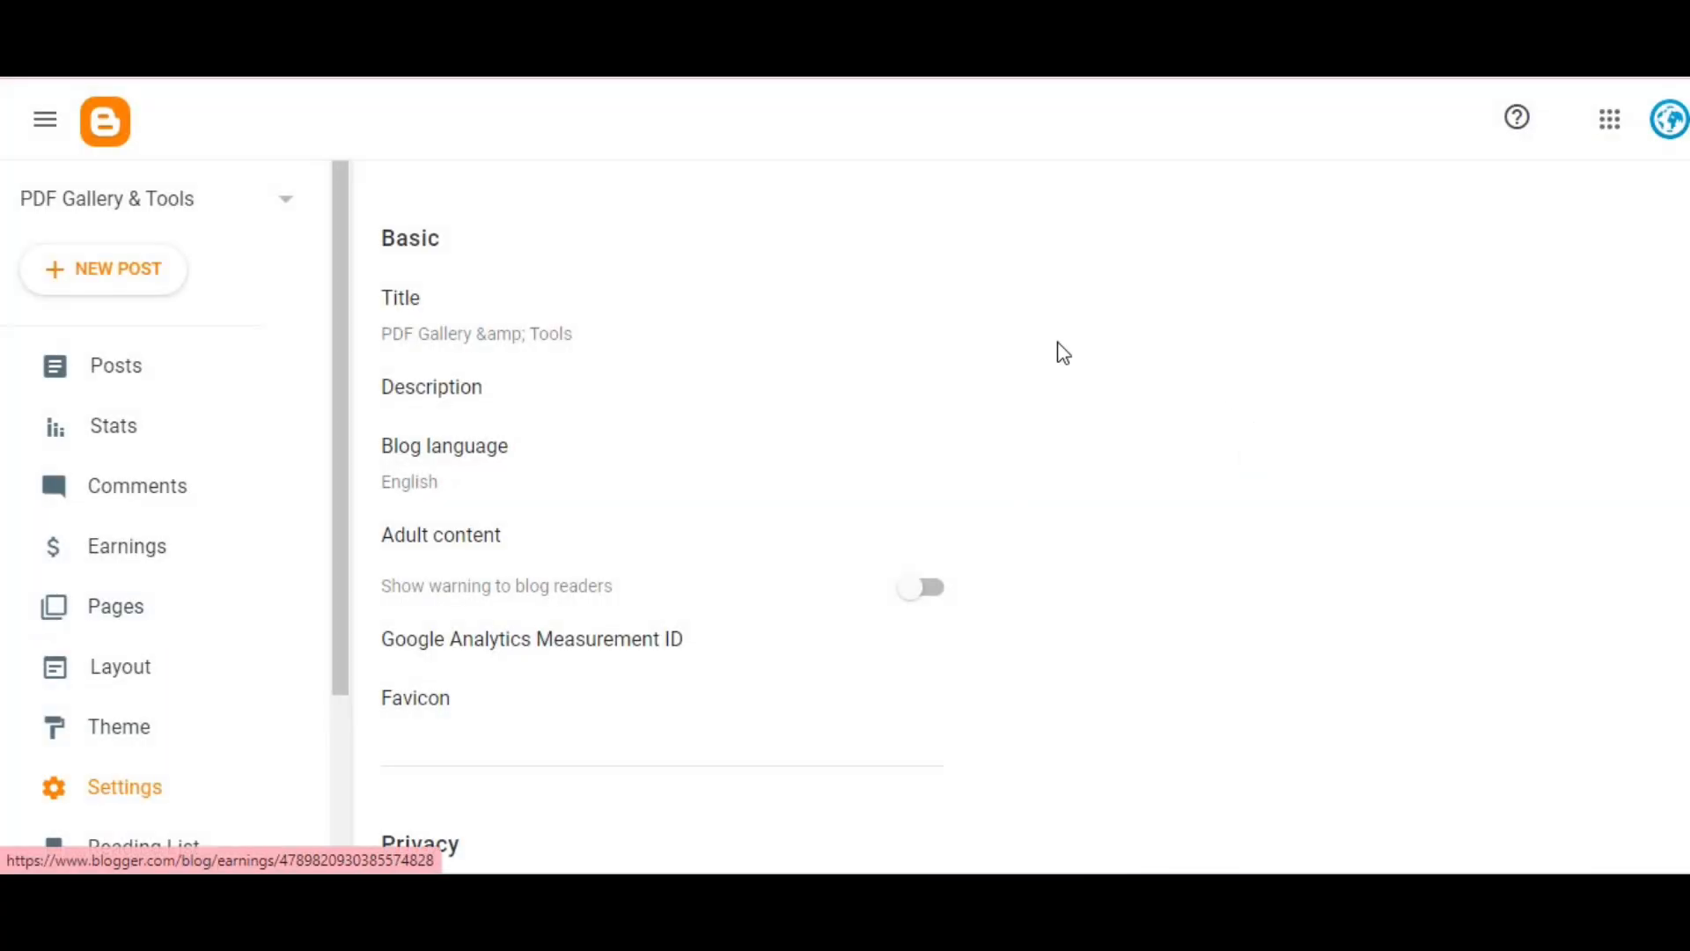
Set the blog's comment location to Hide and save it.
scroll(771, 560, "down", 4)
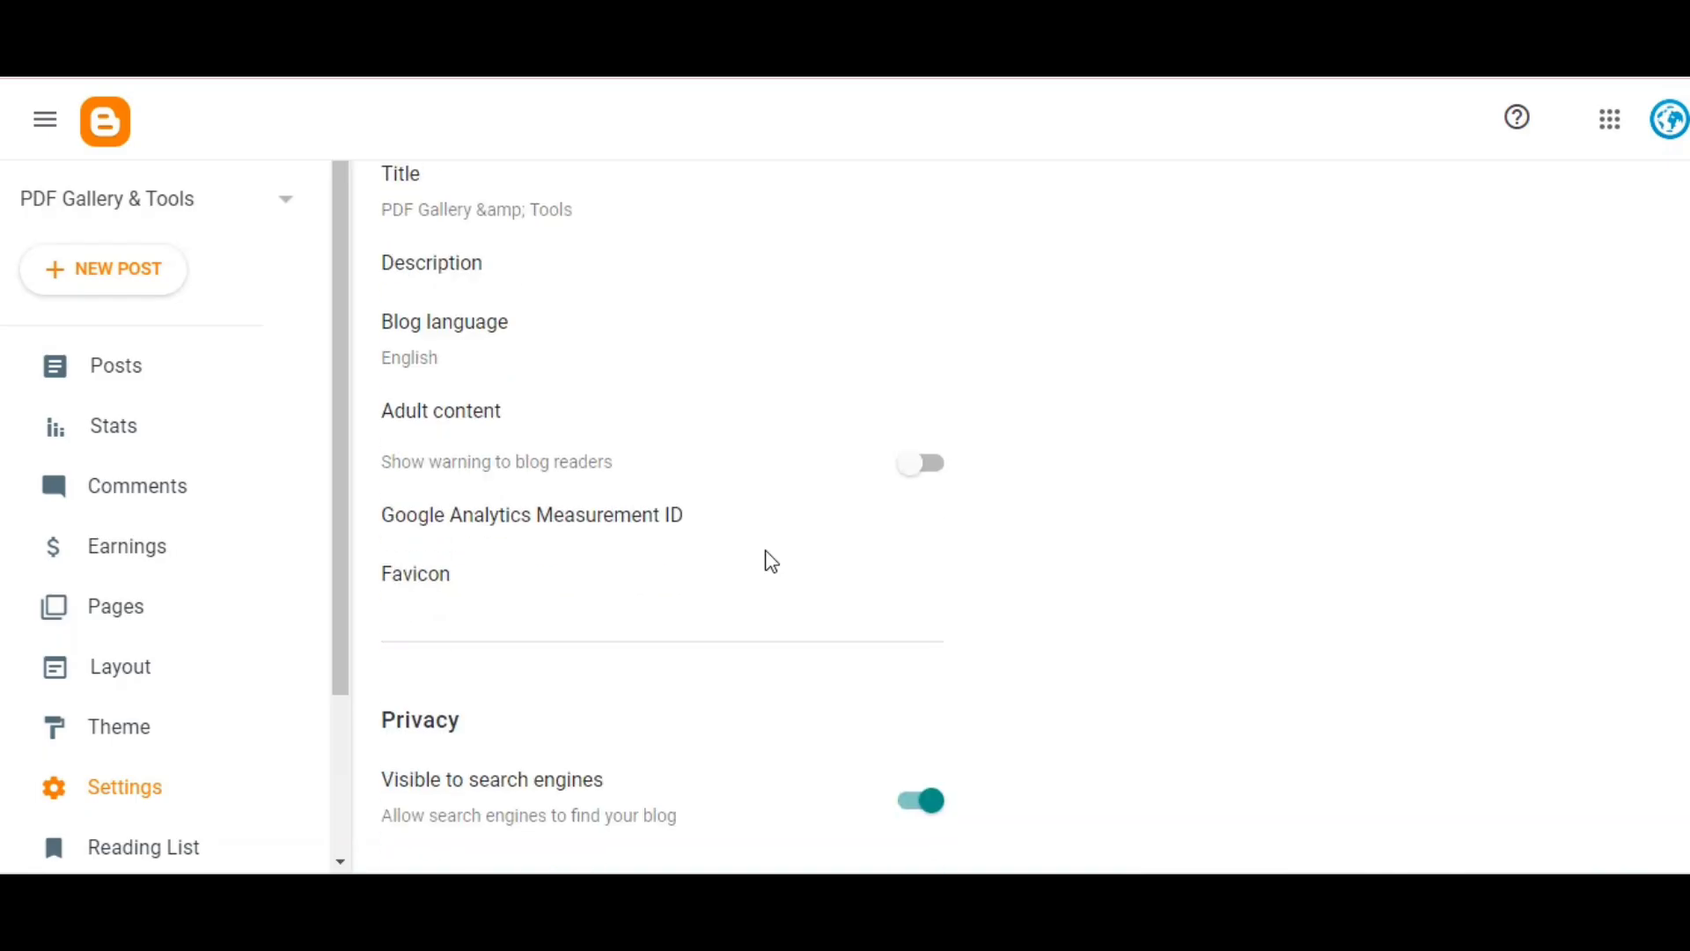
scroll(771, 561, "up", 4)
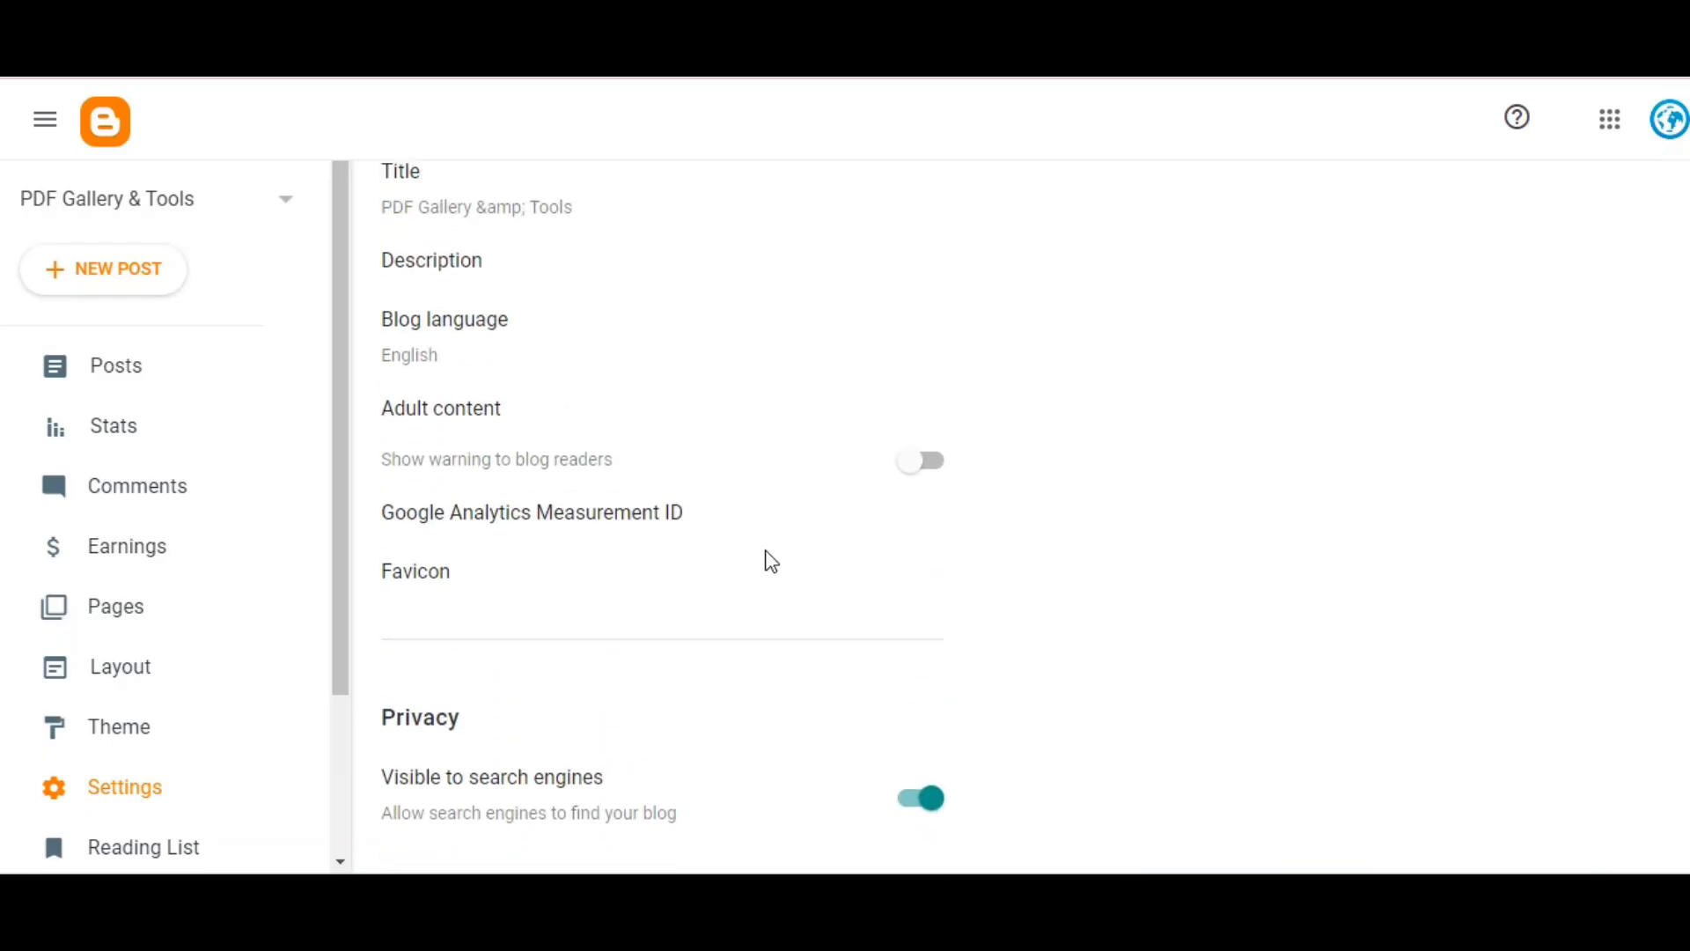
scroll(628, 482, "down", 15)
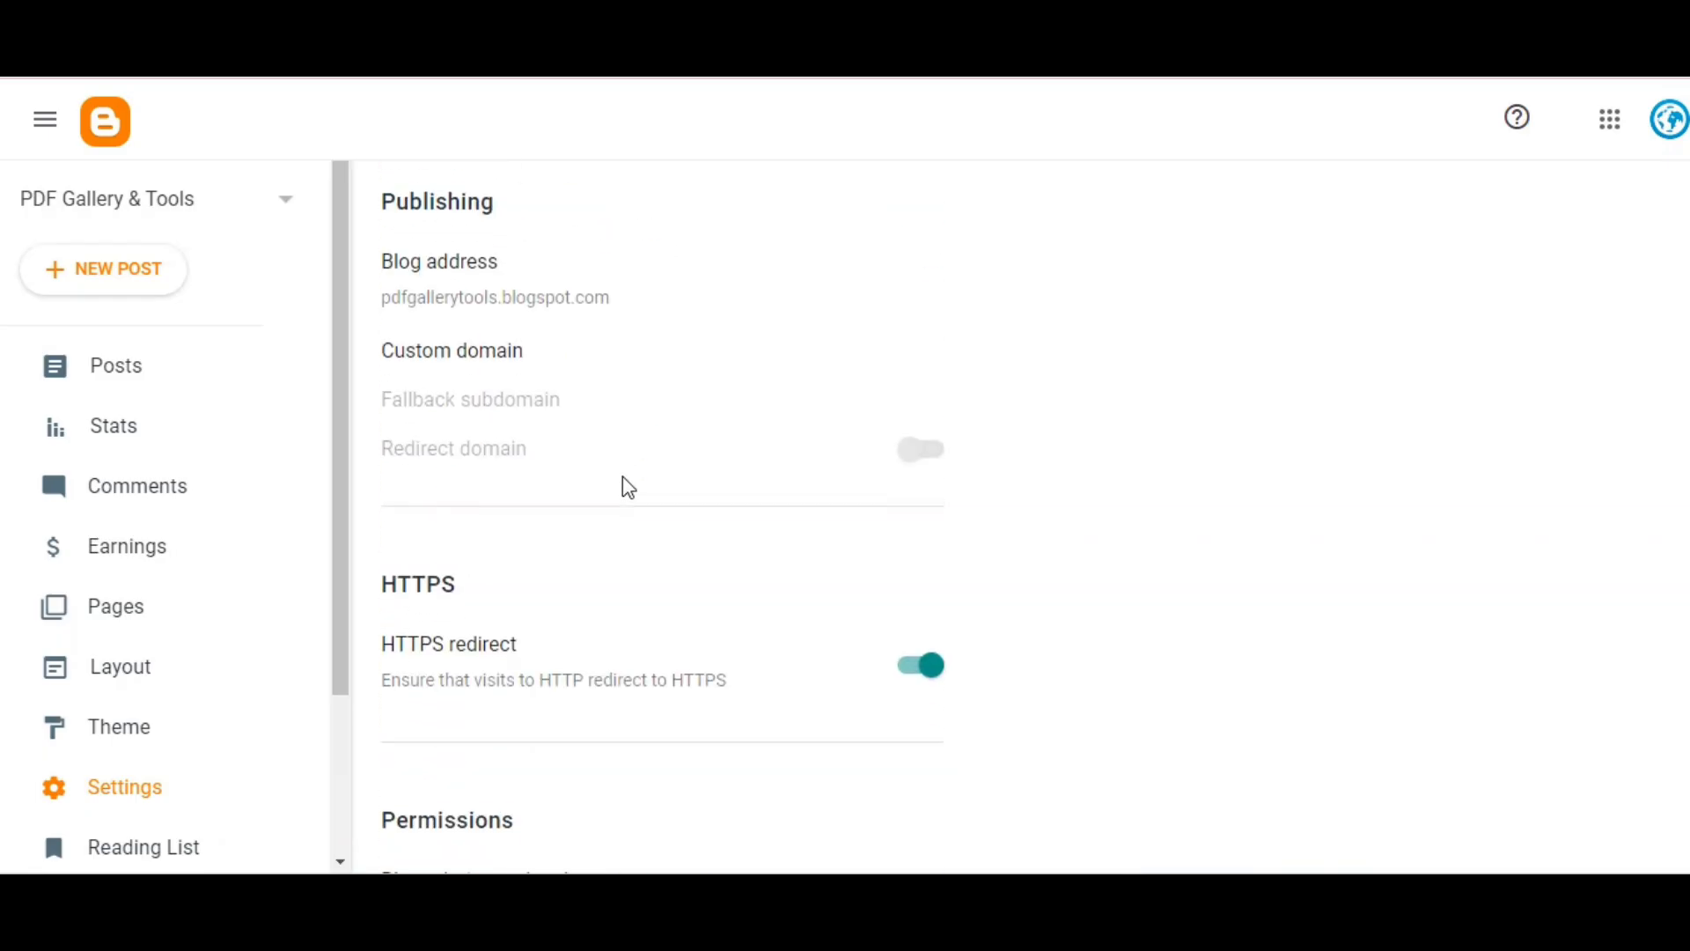
scroll(621, 484, "up", 5)
scroll(621, 486, "down", 5)
scroll(625, 494, "down", 8)
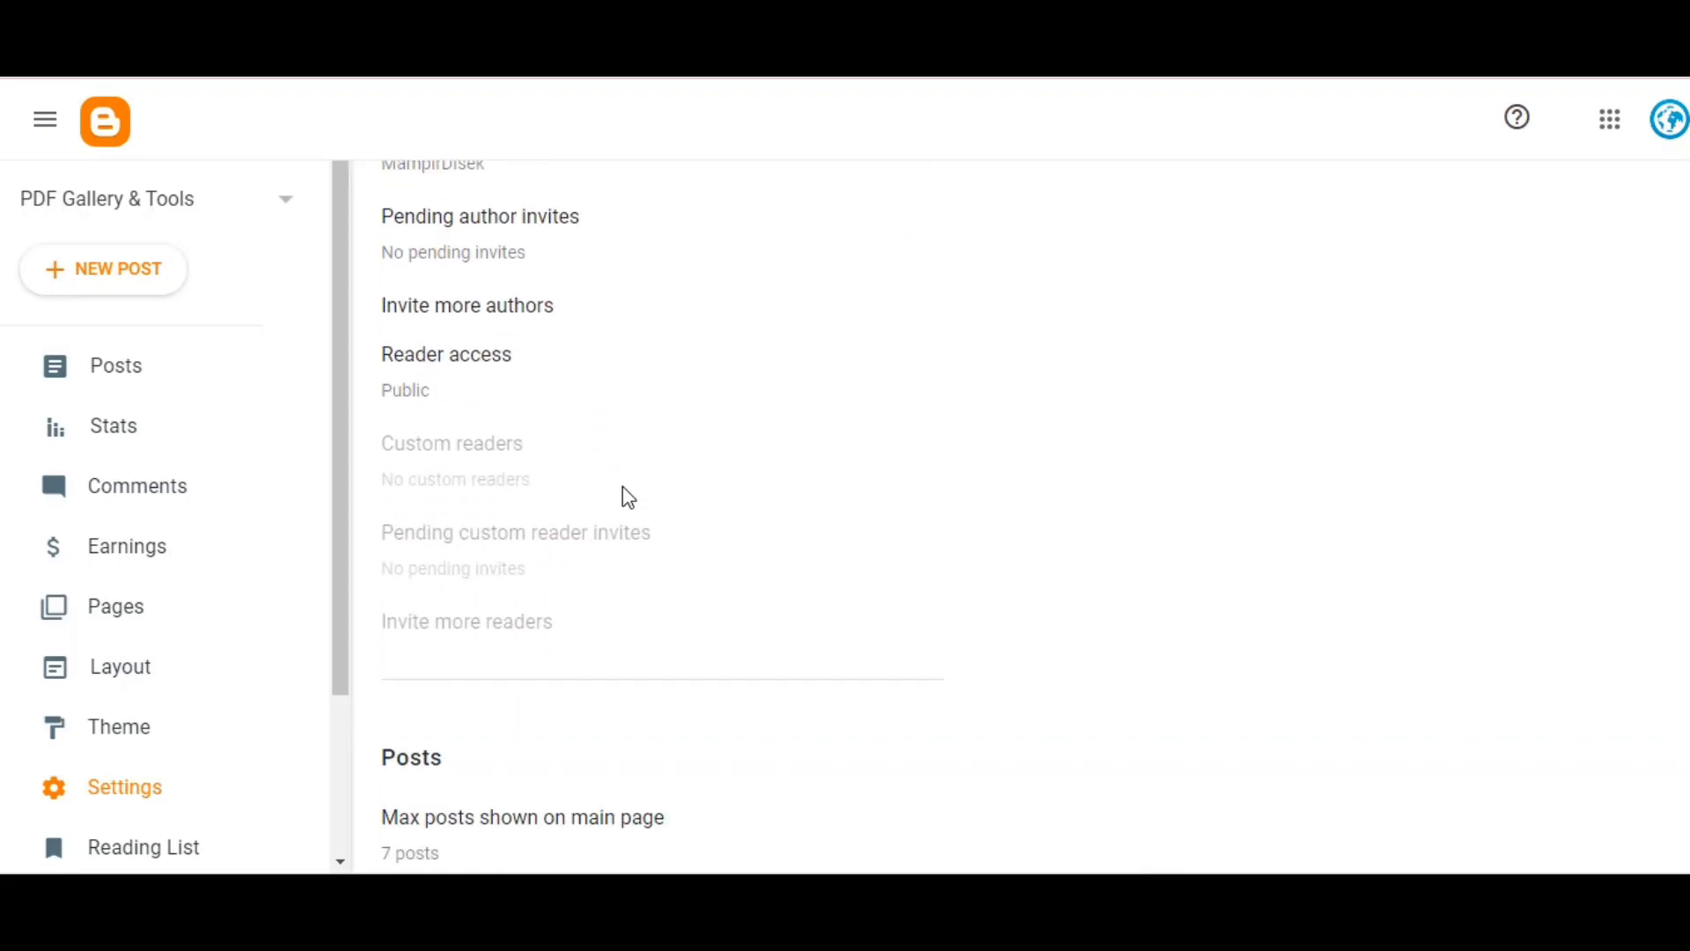
scroll(626, 499, "down", 9)
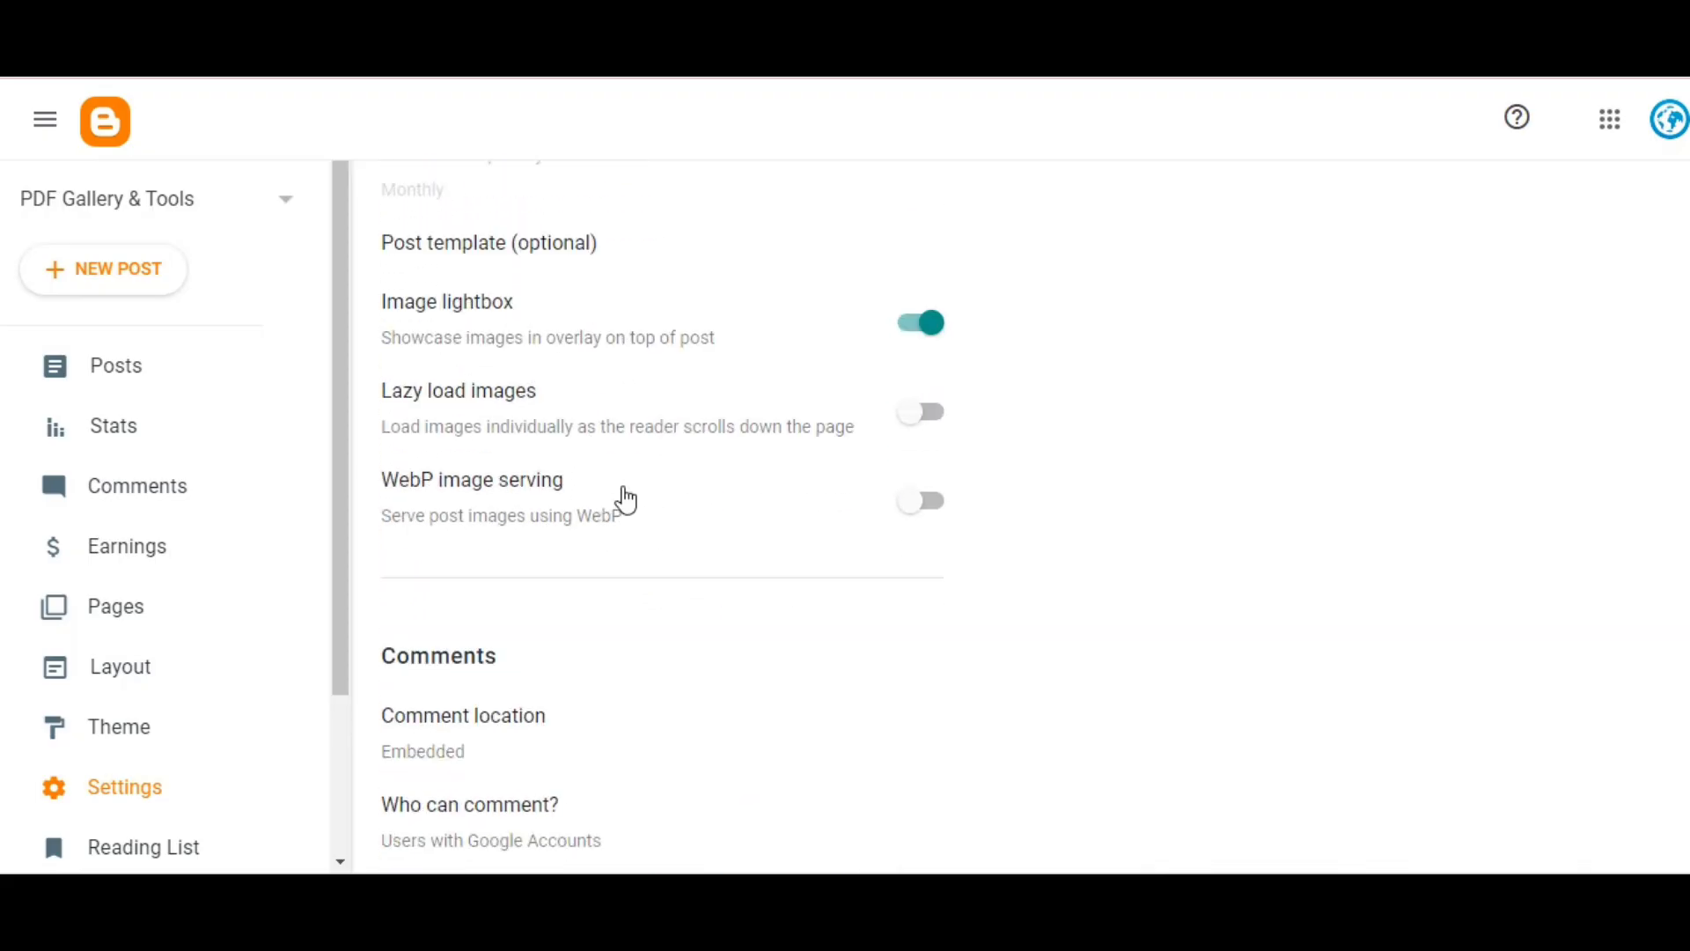
scroll(628, 497, "down", 2)
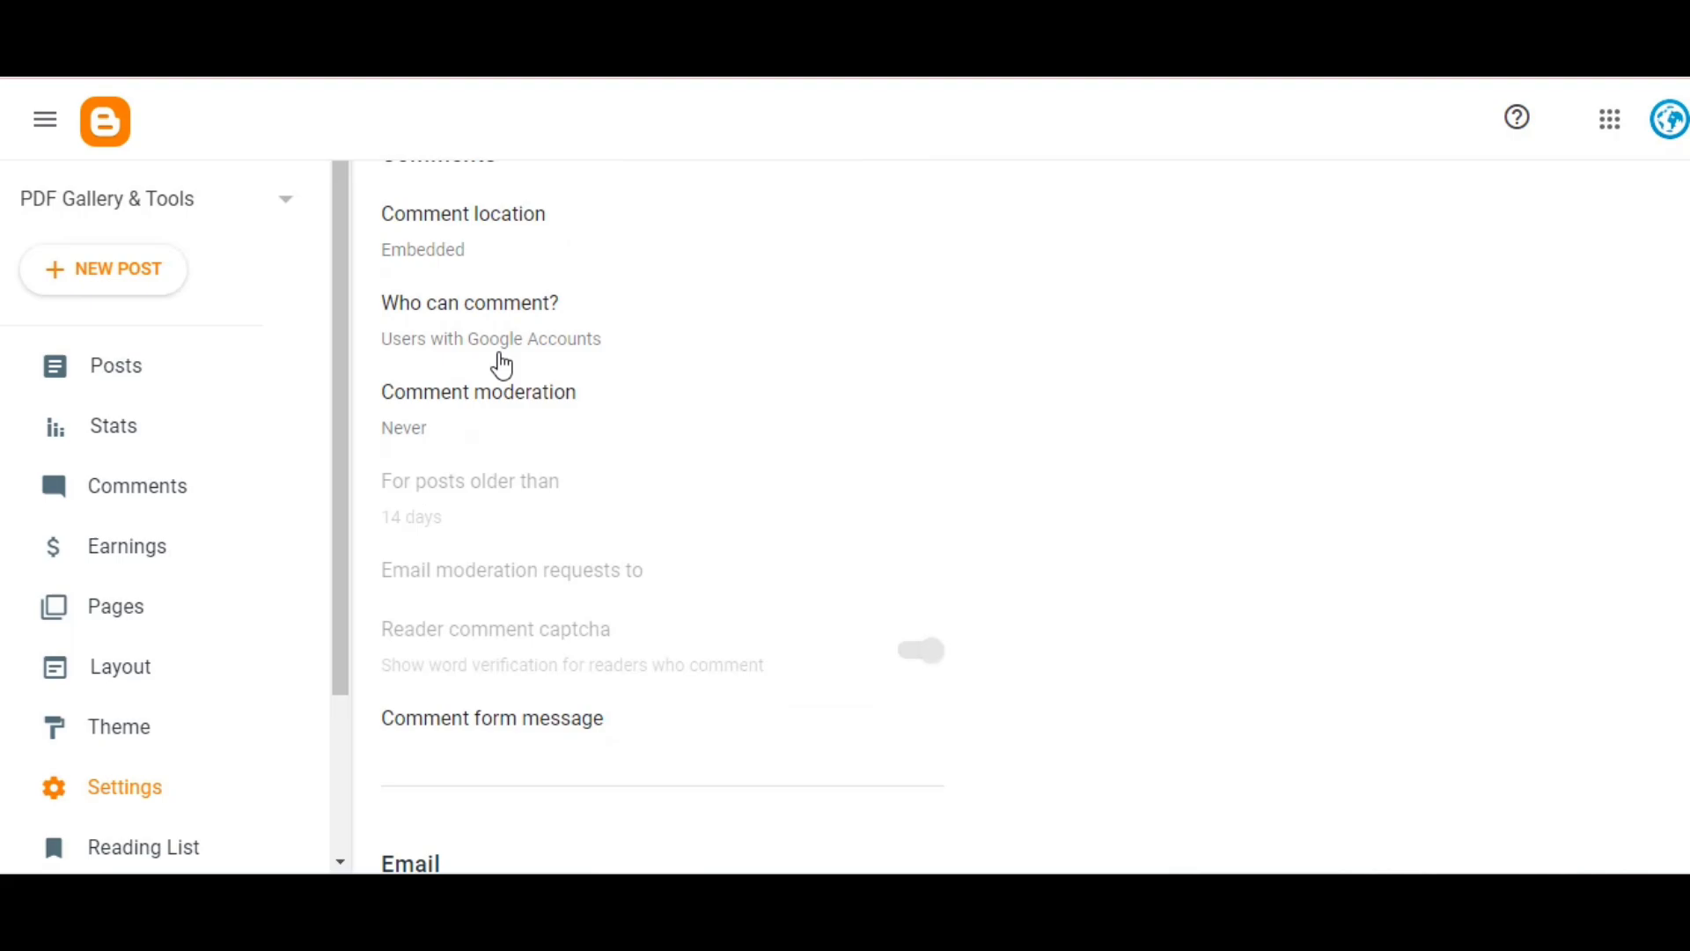
left_click(450, 252)
left_click(650, 528)
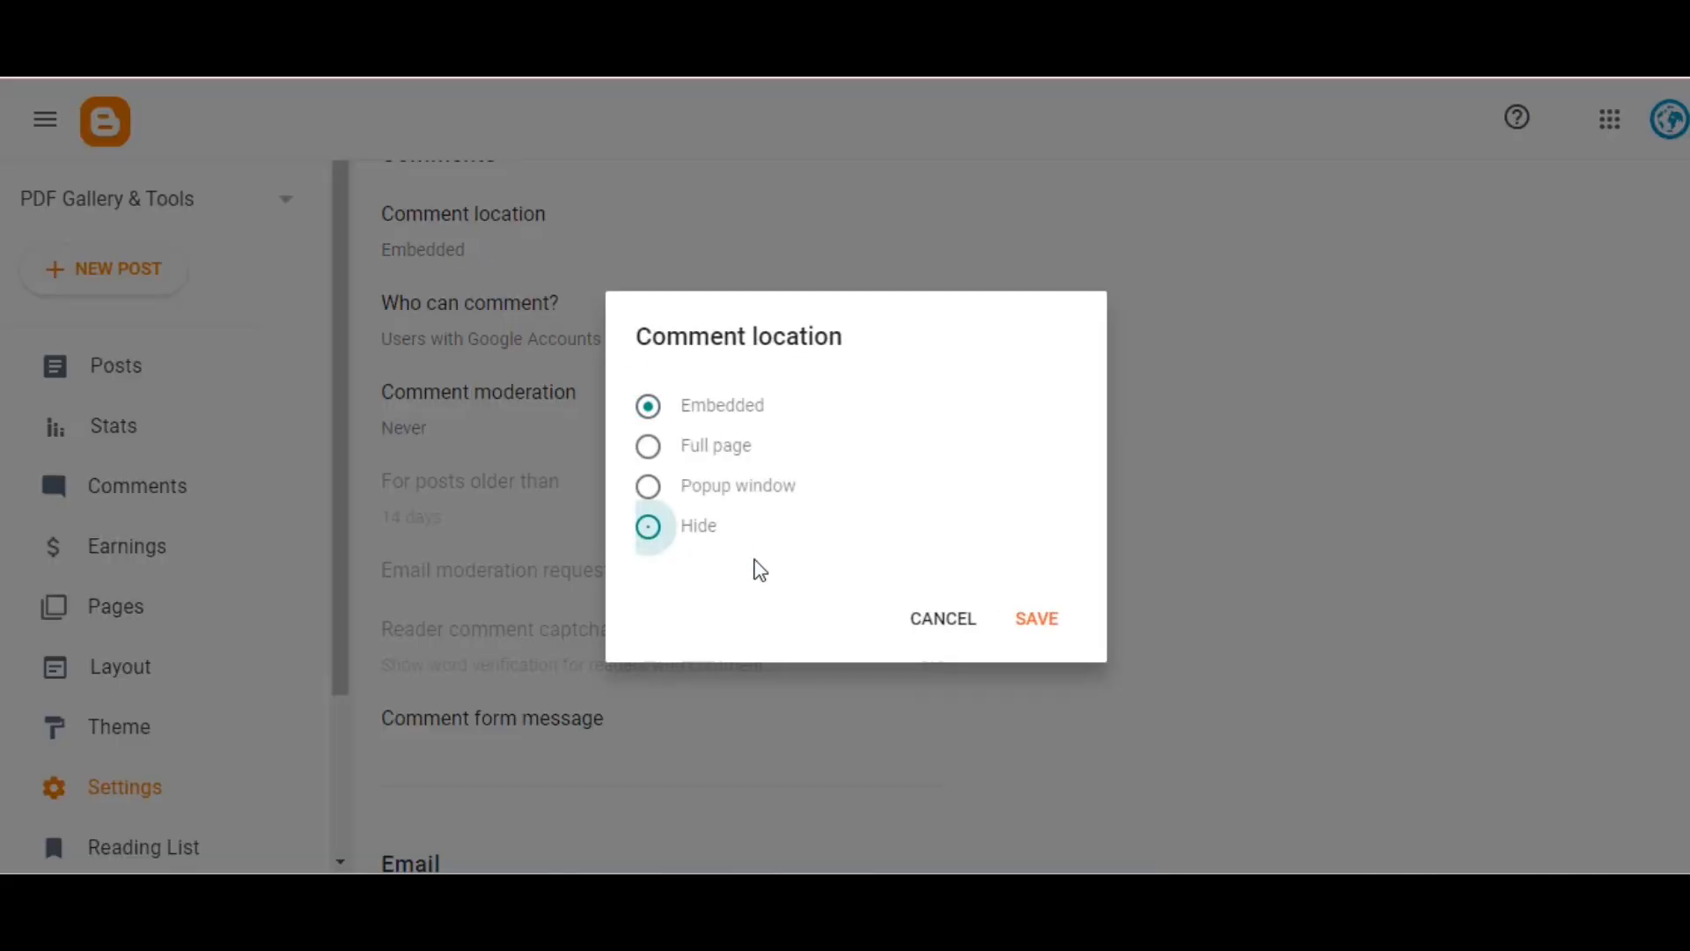
left_click(1039, 619)
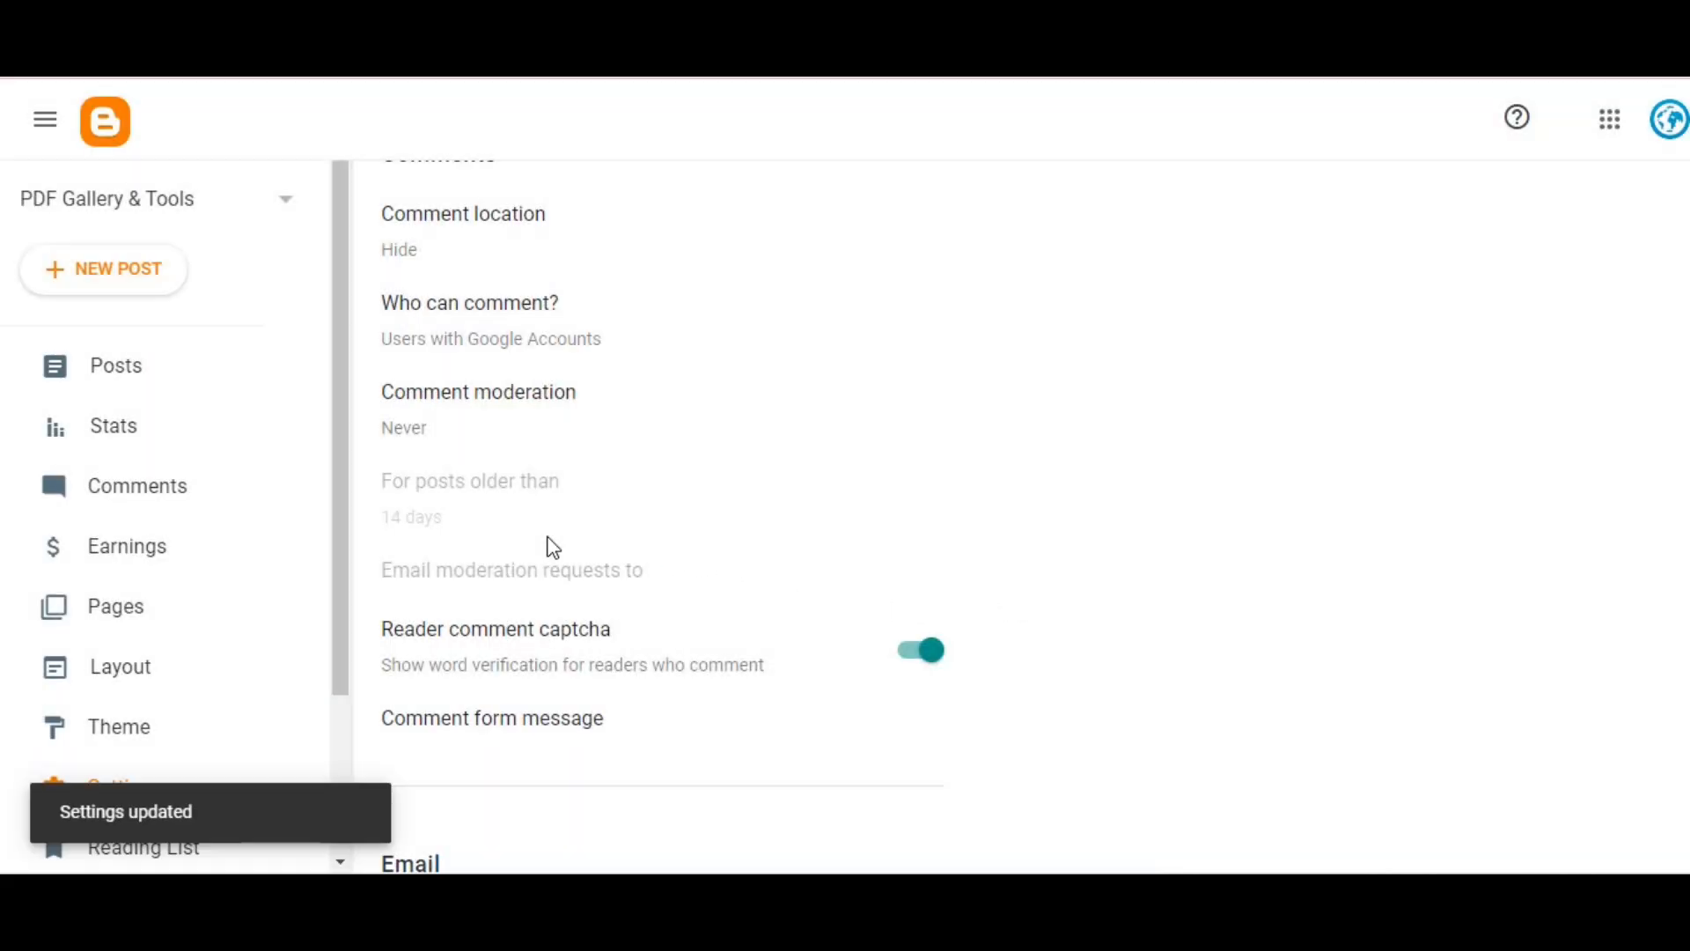
Enable the search description in the blog's meta tags settings.
scroll(1053, 587, "down", 4)
scroll(906, 544, "down", 10)
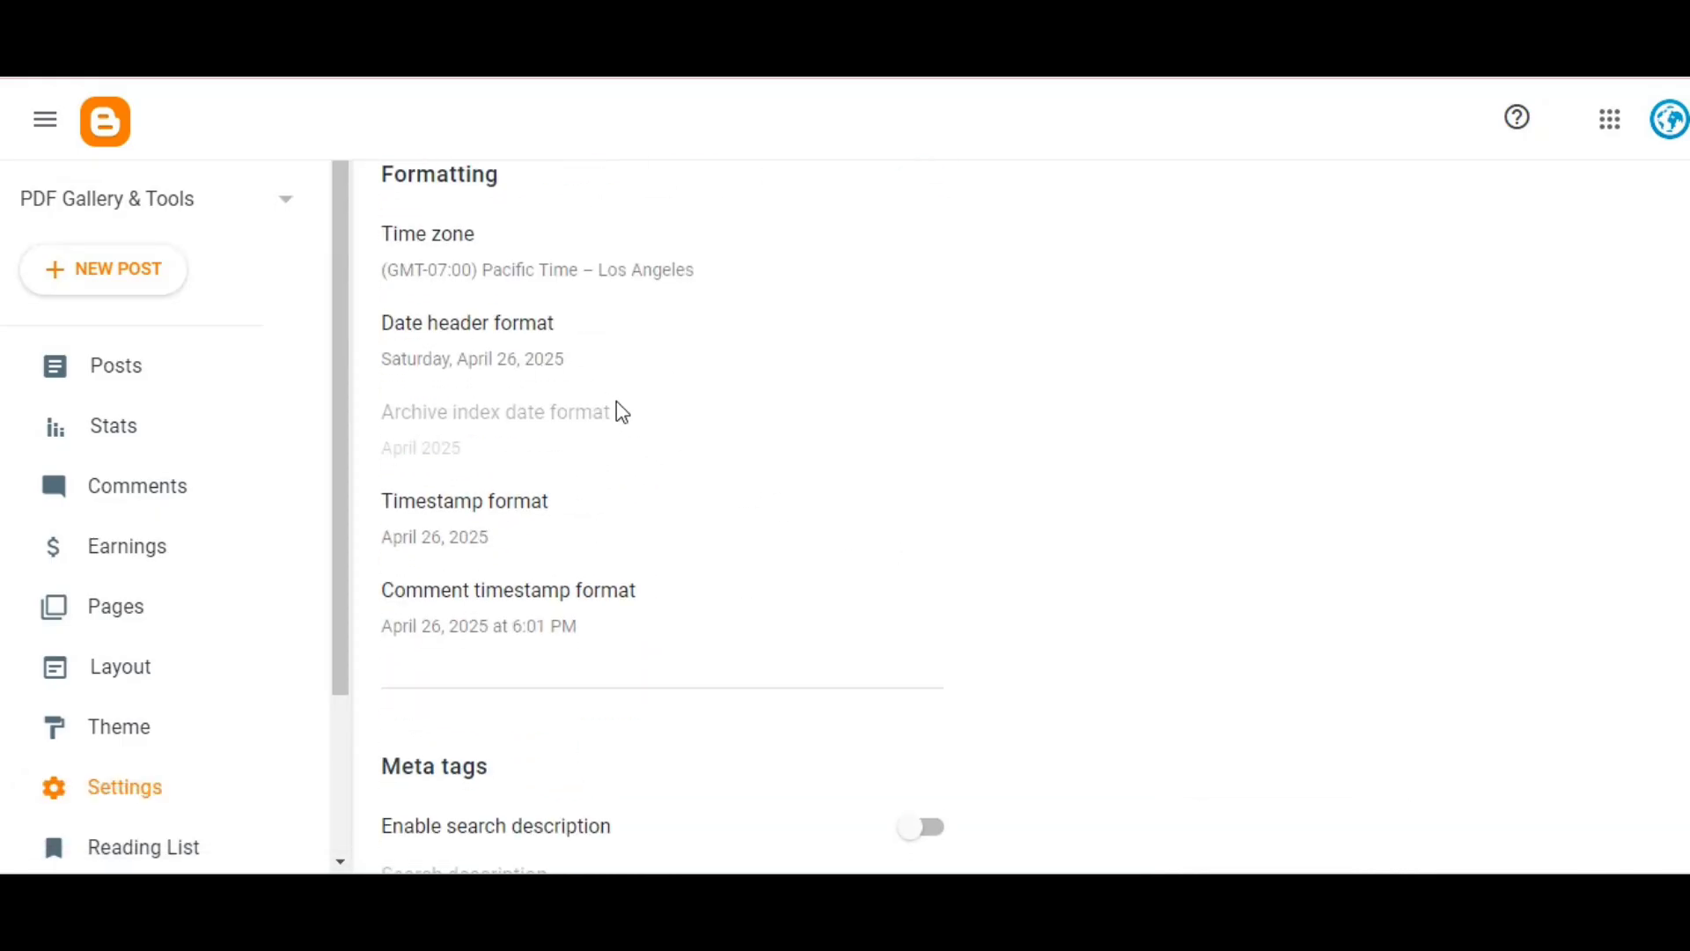
scroll(619, 412, "down", 3)
left_click(929, 590)
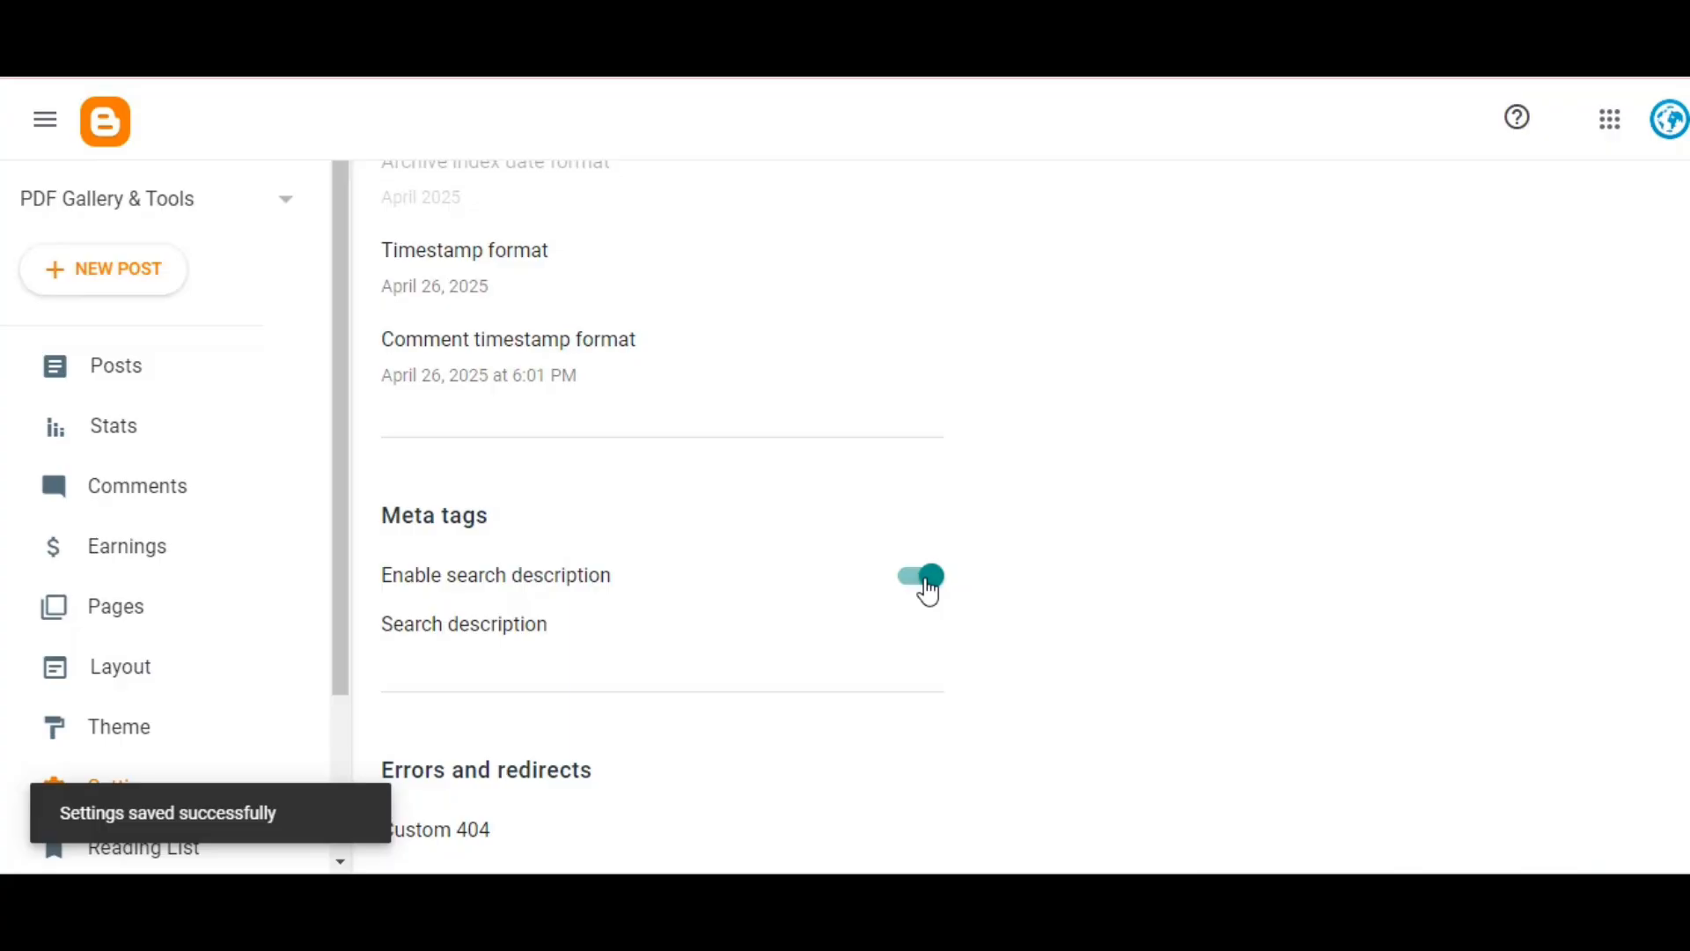
Enable custom robots.txt and custom robots header tags in the crawlers and indexing settings.
scroll(929, 592, "down", 4)
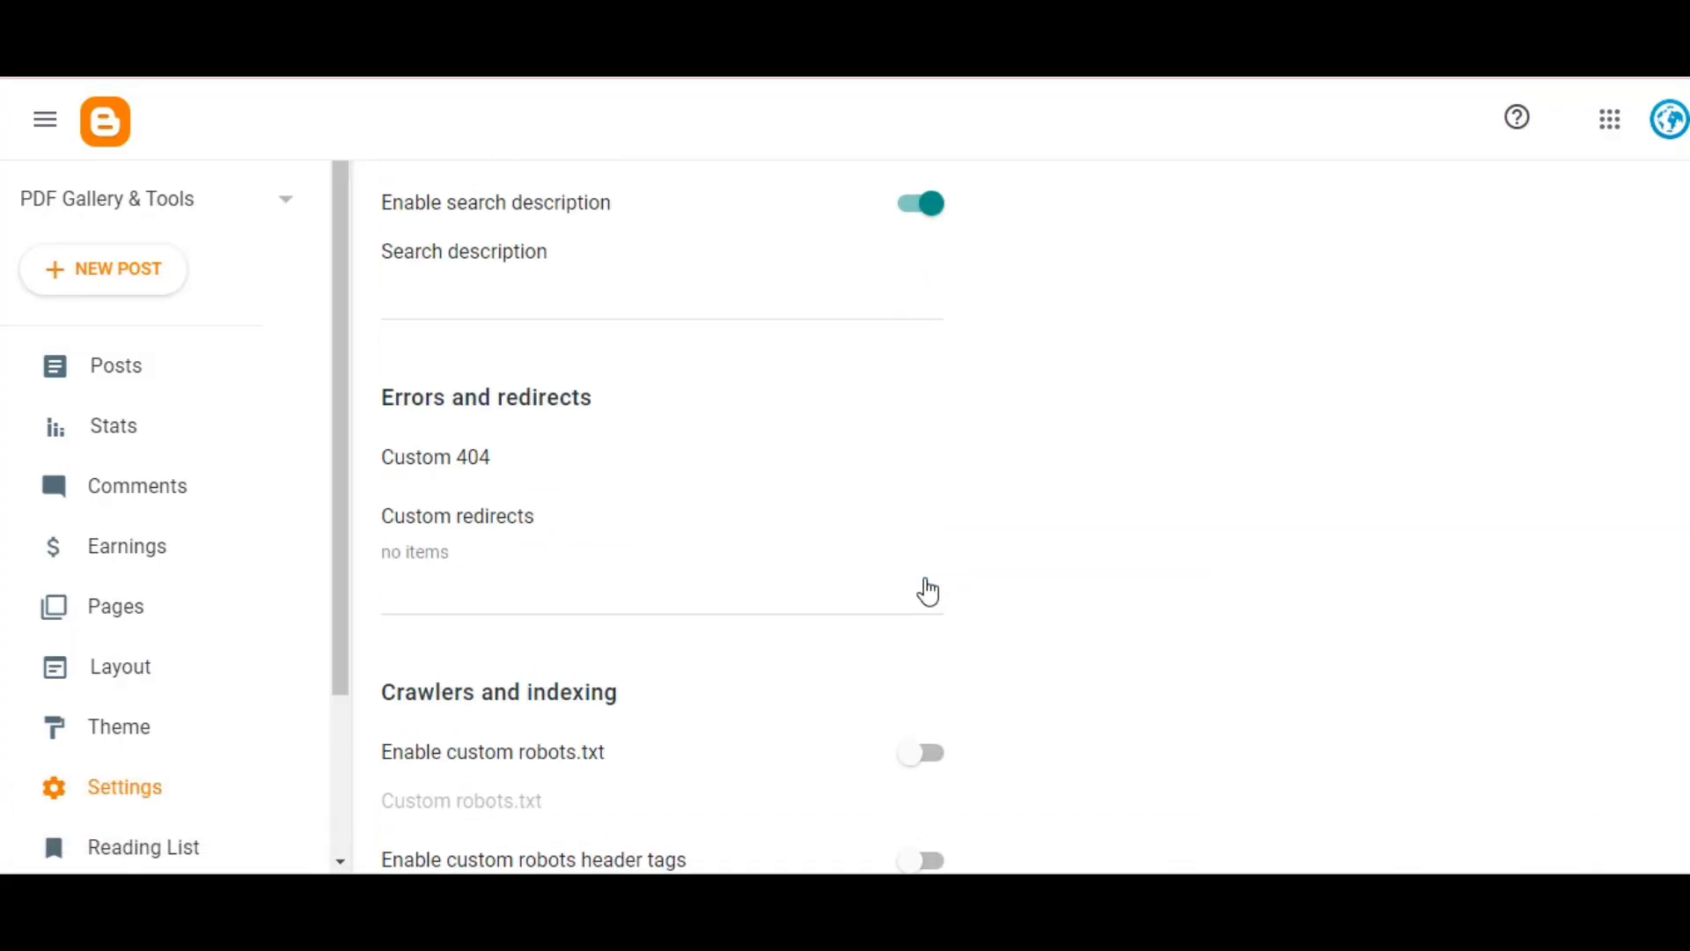
scroll(924, 589, "down", 2)
scroll(931, 588, "down", 4)
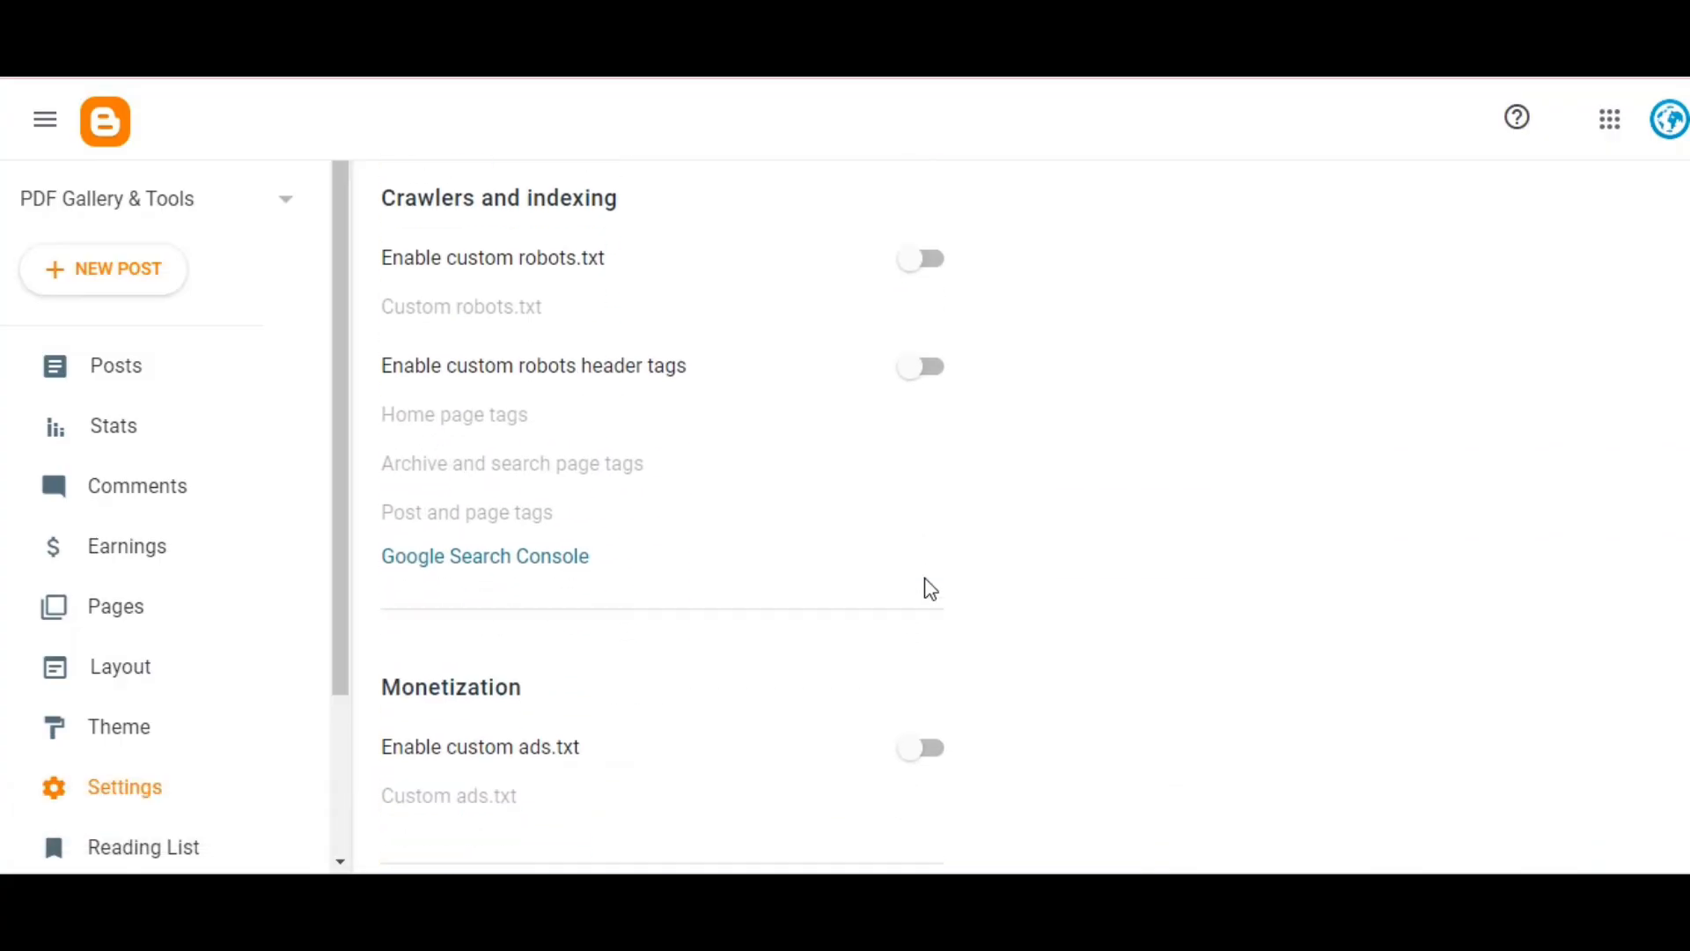
left_click(925, 248)
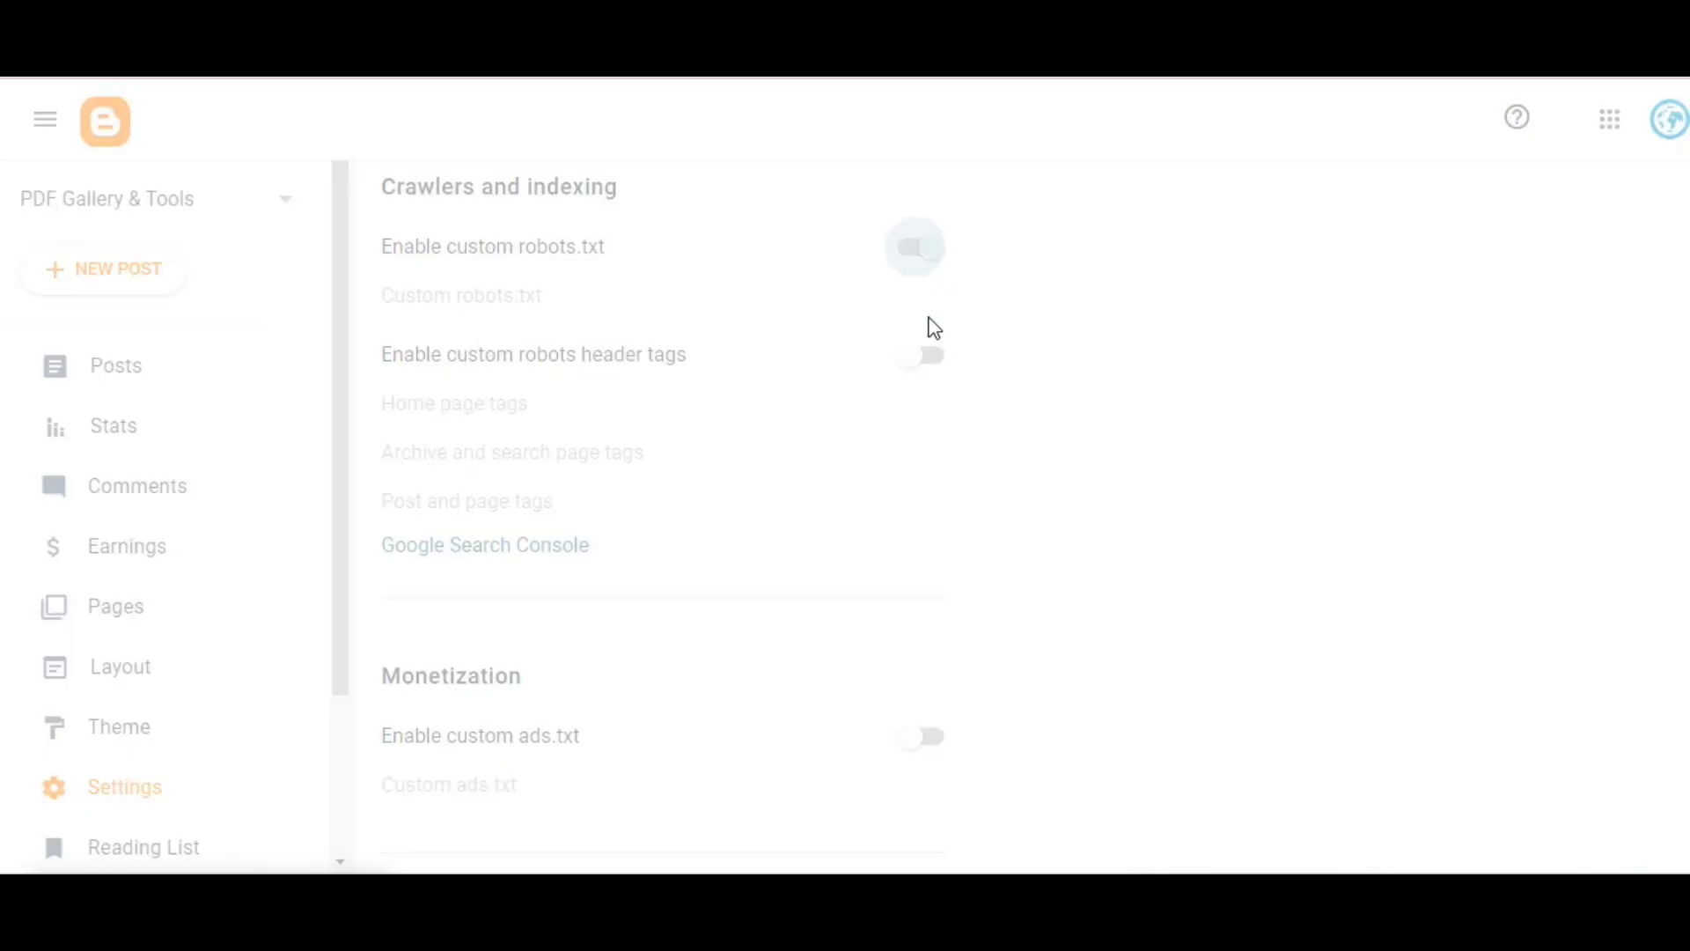
left_click(924, 360)
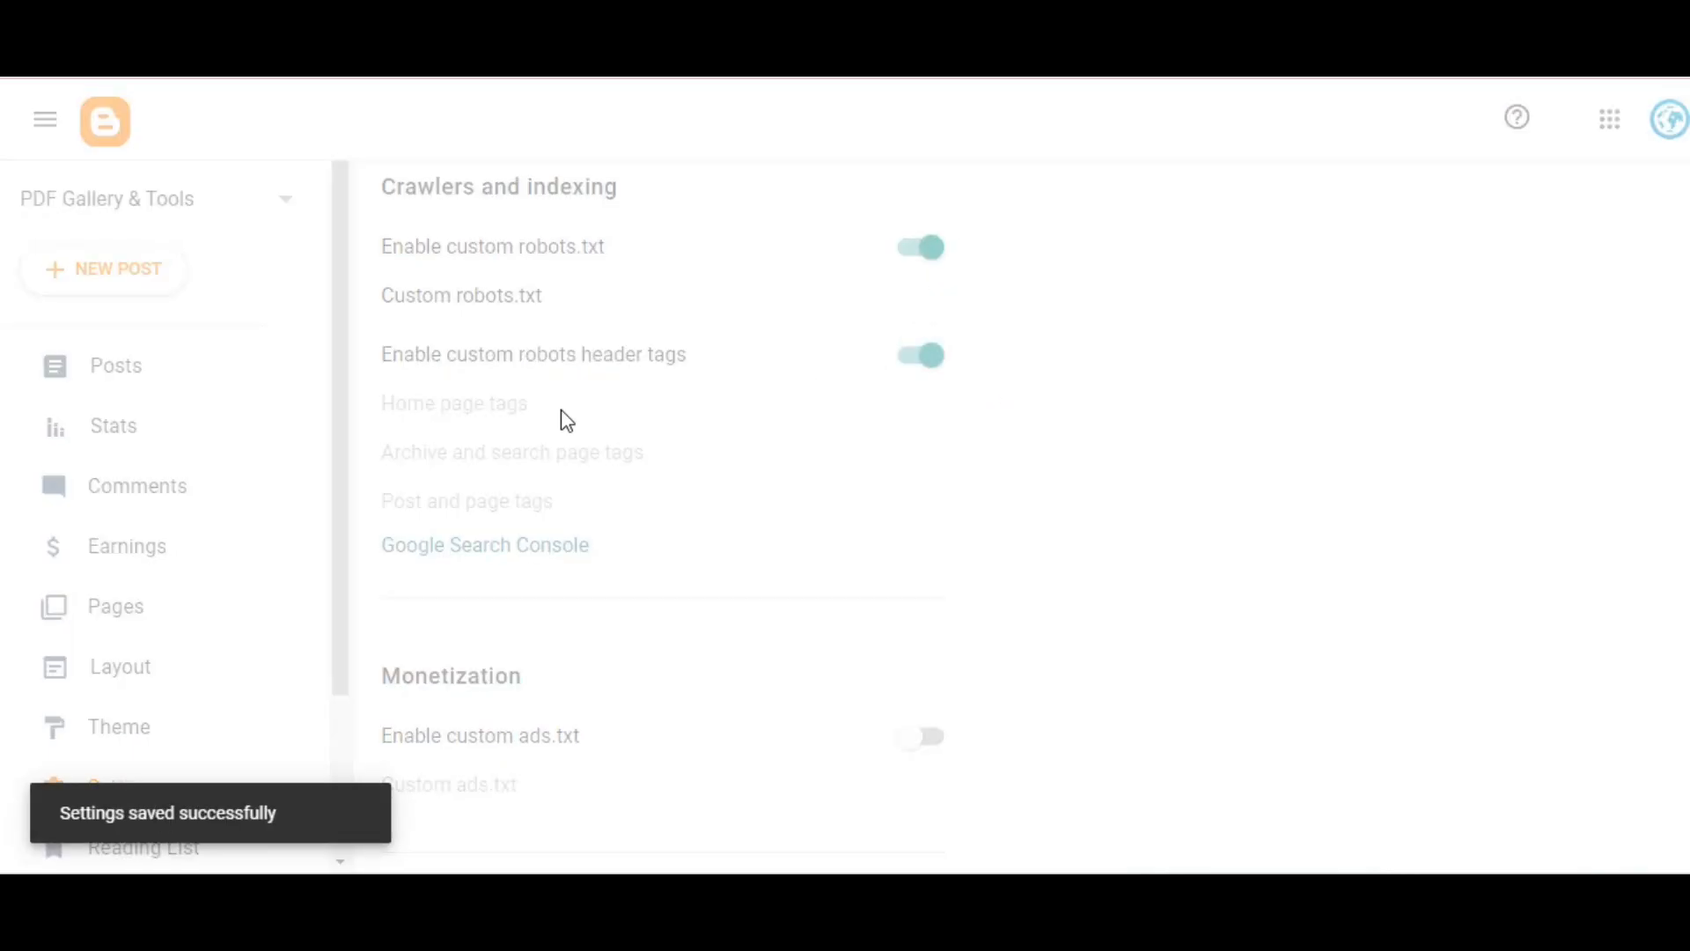
Enable the "all" custom robot tag for the home page and save it.
left_click(487, 415)
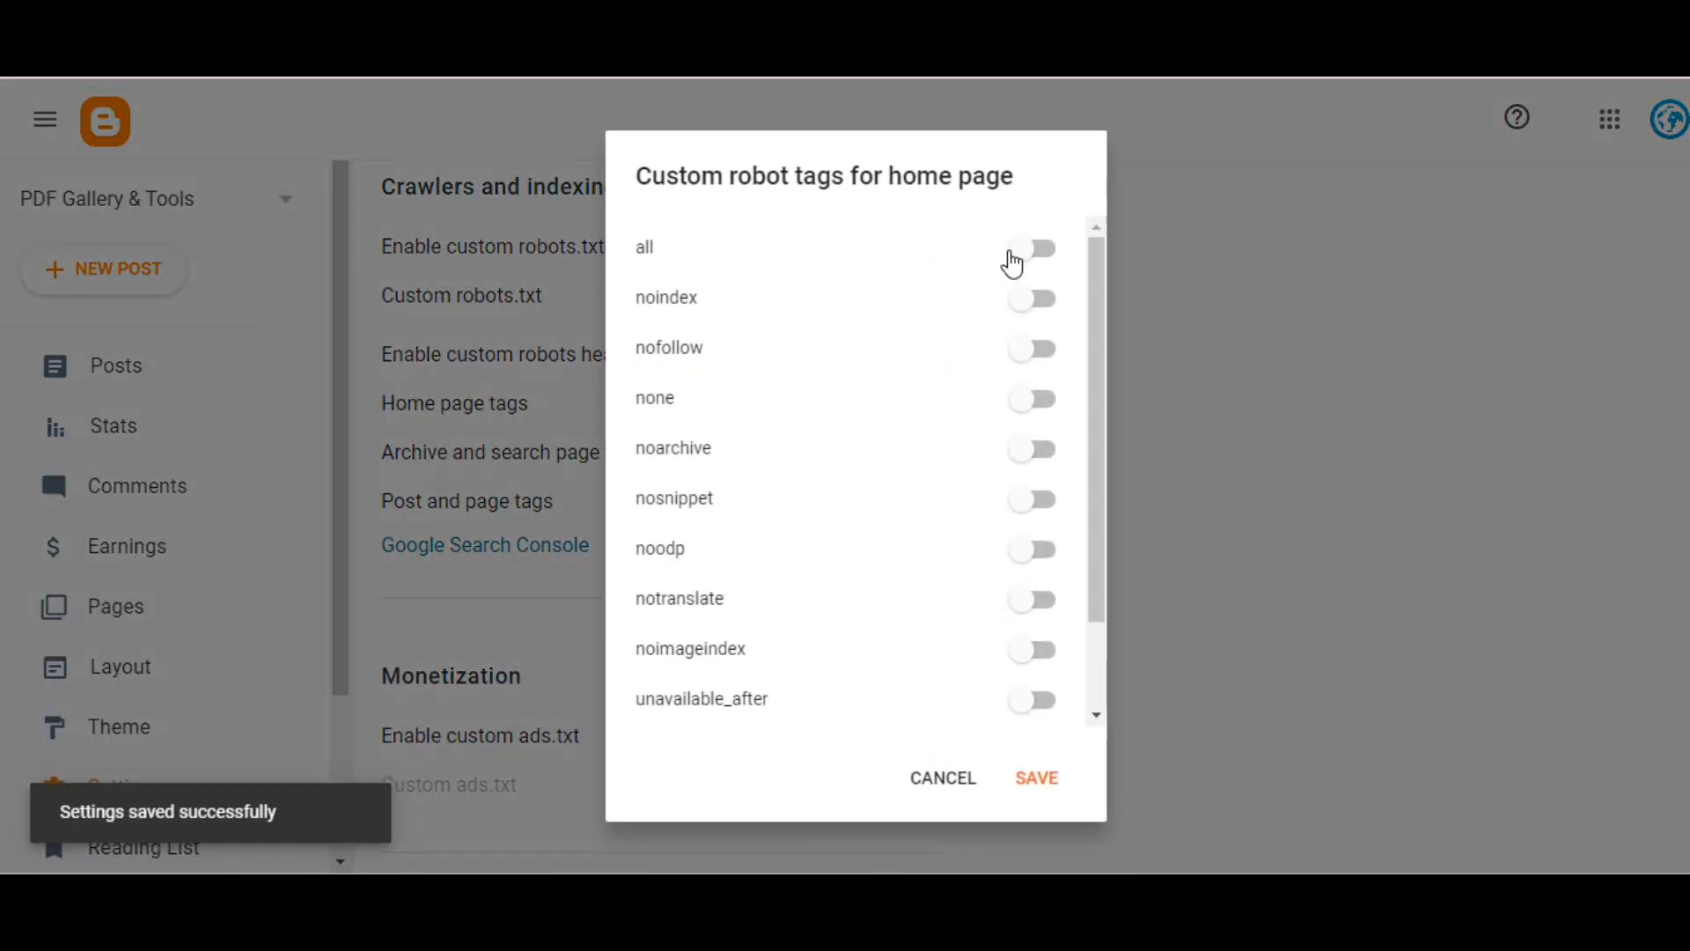
left_click(1039, 256)
left_click(1036, 778)
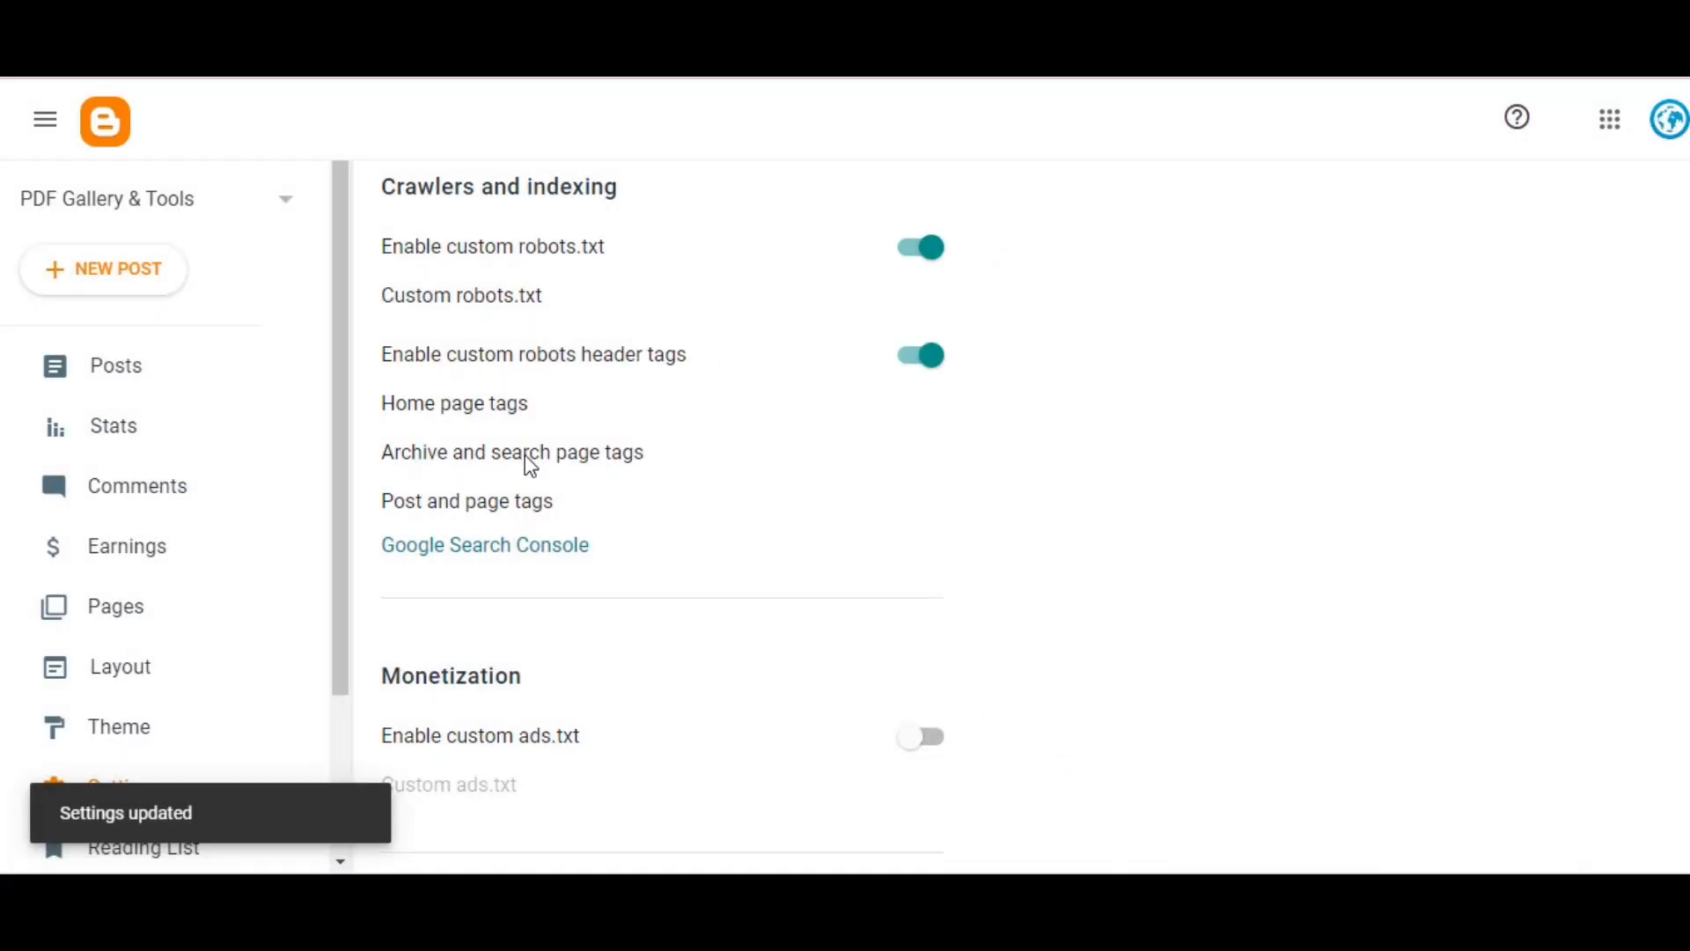
Enable noindex, nofollow, none, noarchive, nosnippet, noodp, notranslate and noimageindex for archive and search pages, and save the tags.
left_click(525, 455)
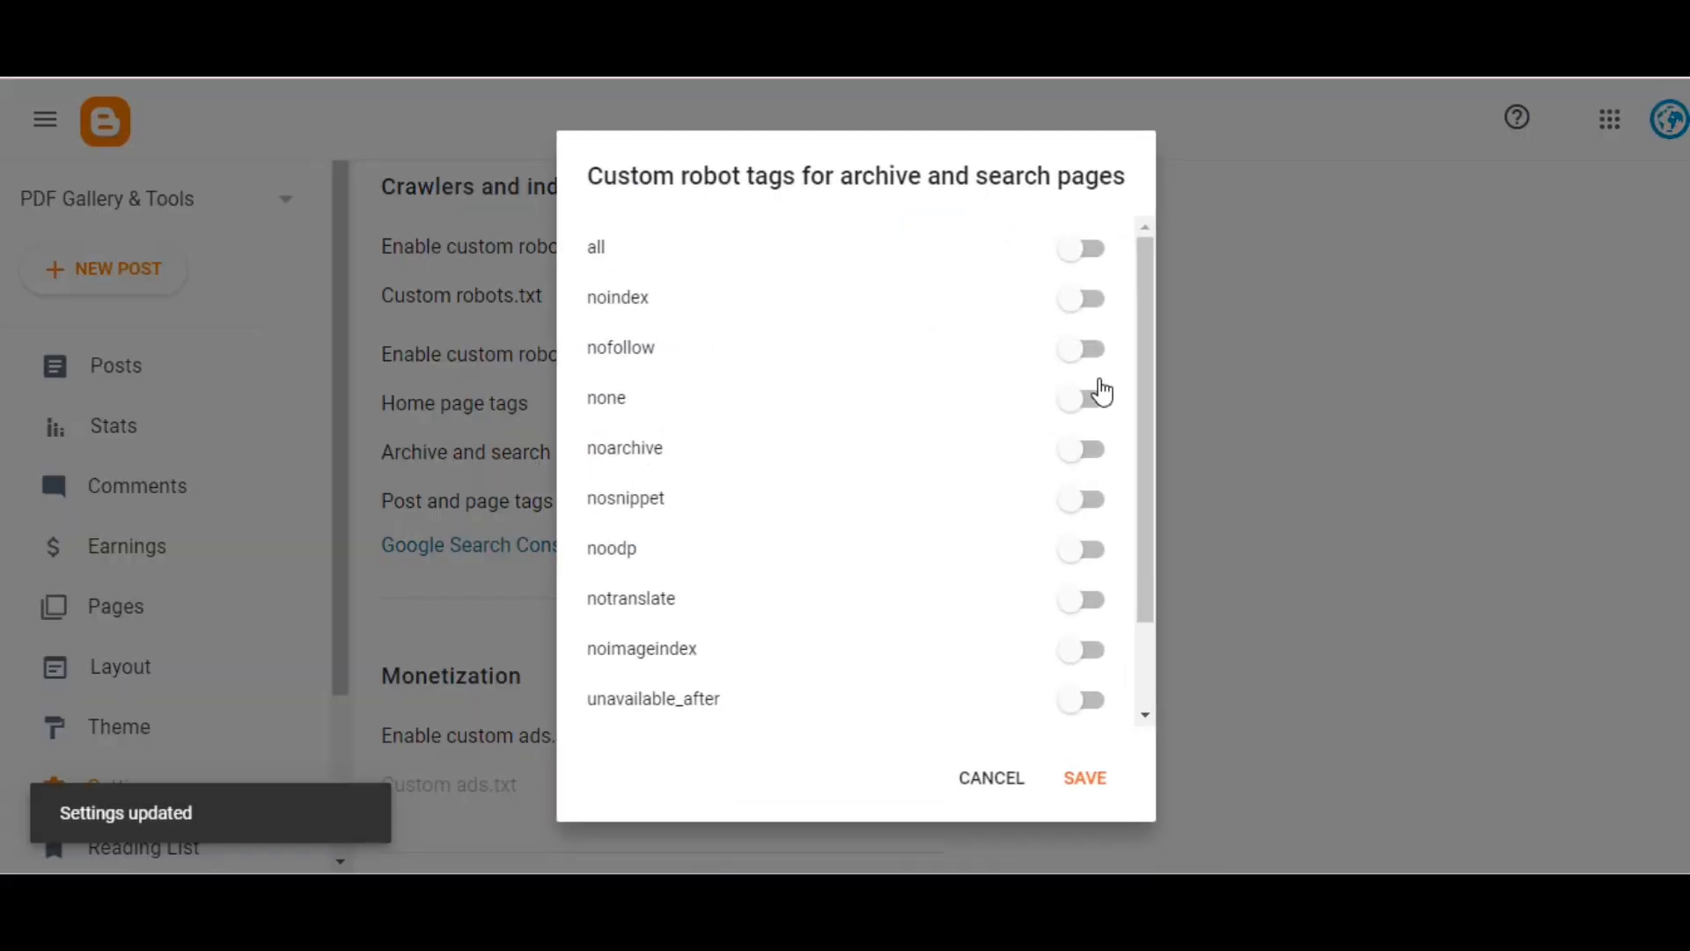
left_click(1085, 301)
left_click(1086, 351)
left_click(1086, 400)
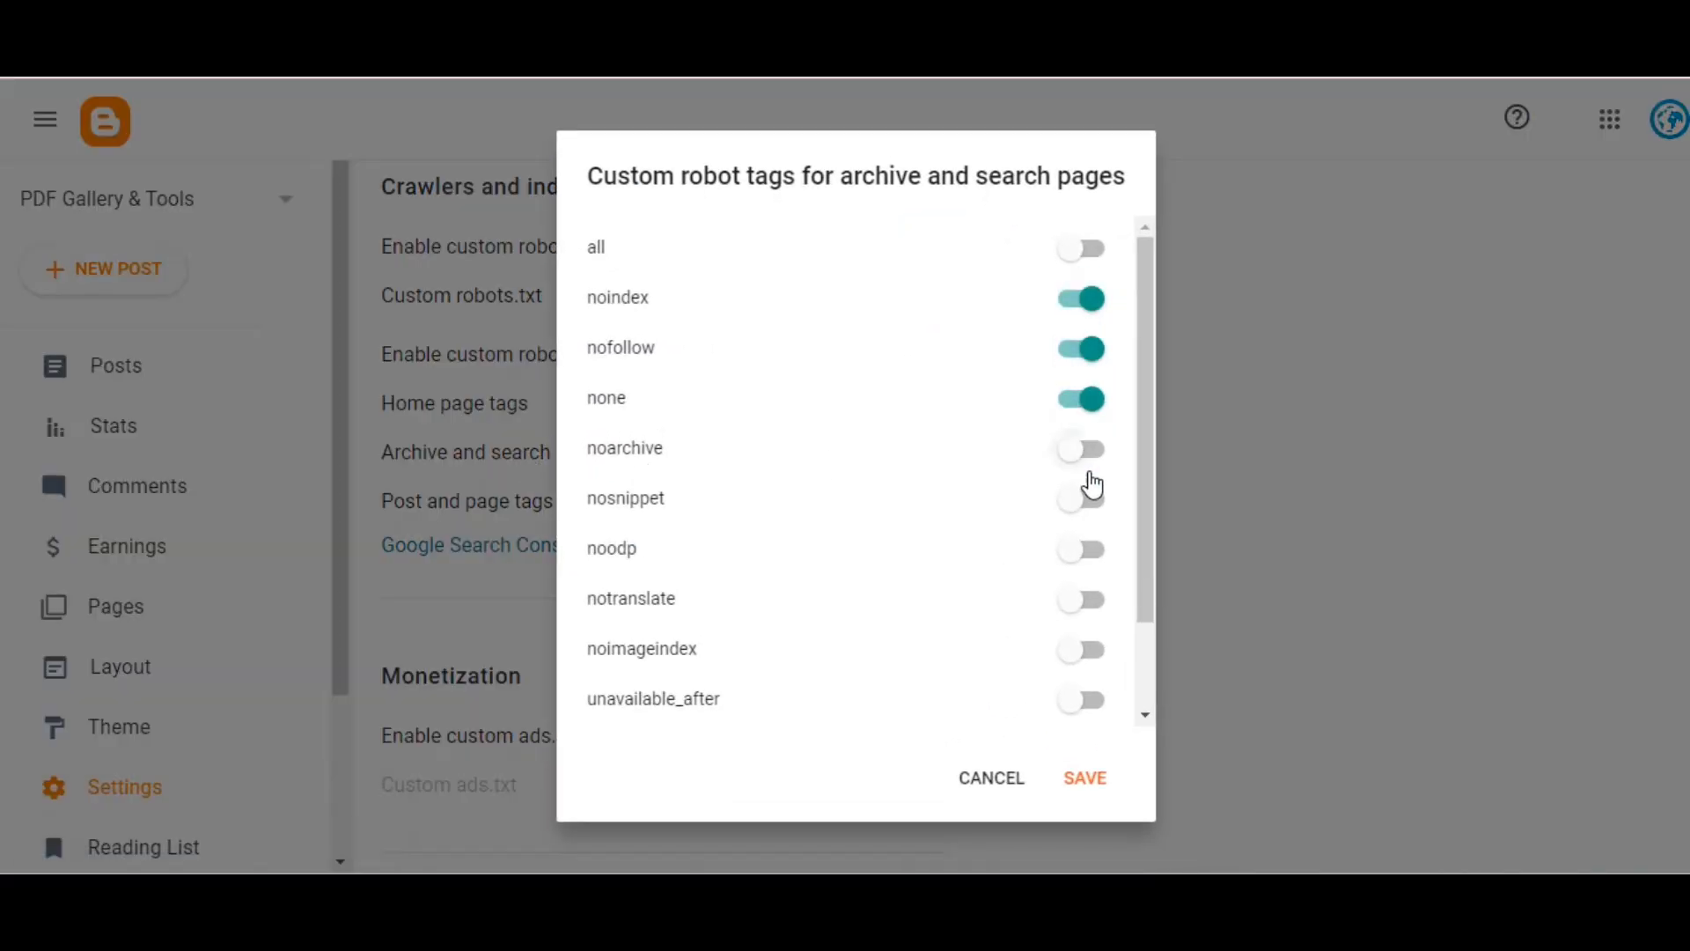
left_click(1089, 462)
left_click(1091, 506)
left_click(1088, 553)
left_click(1086, 602)
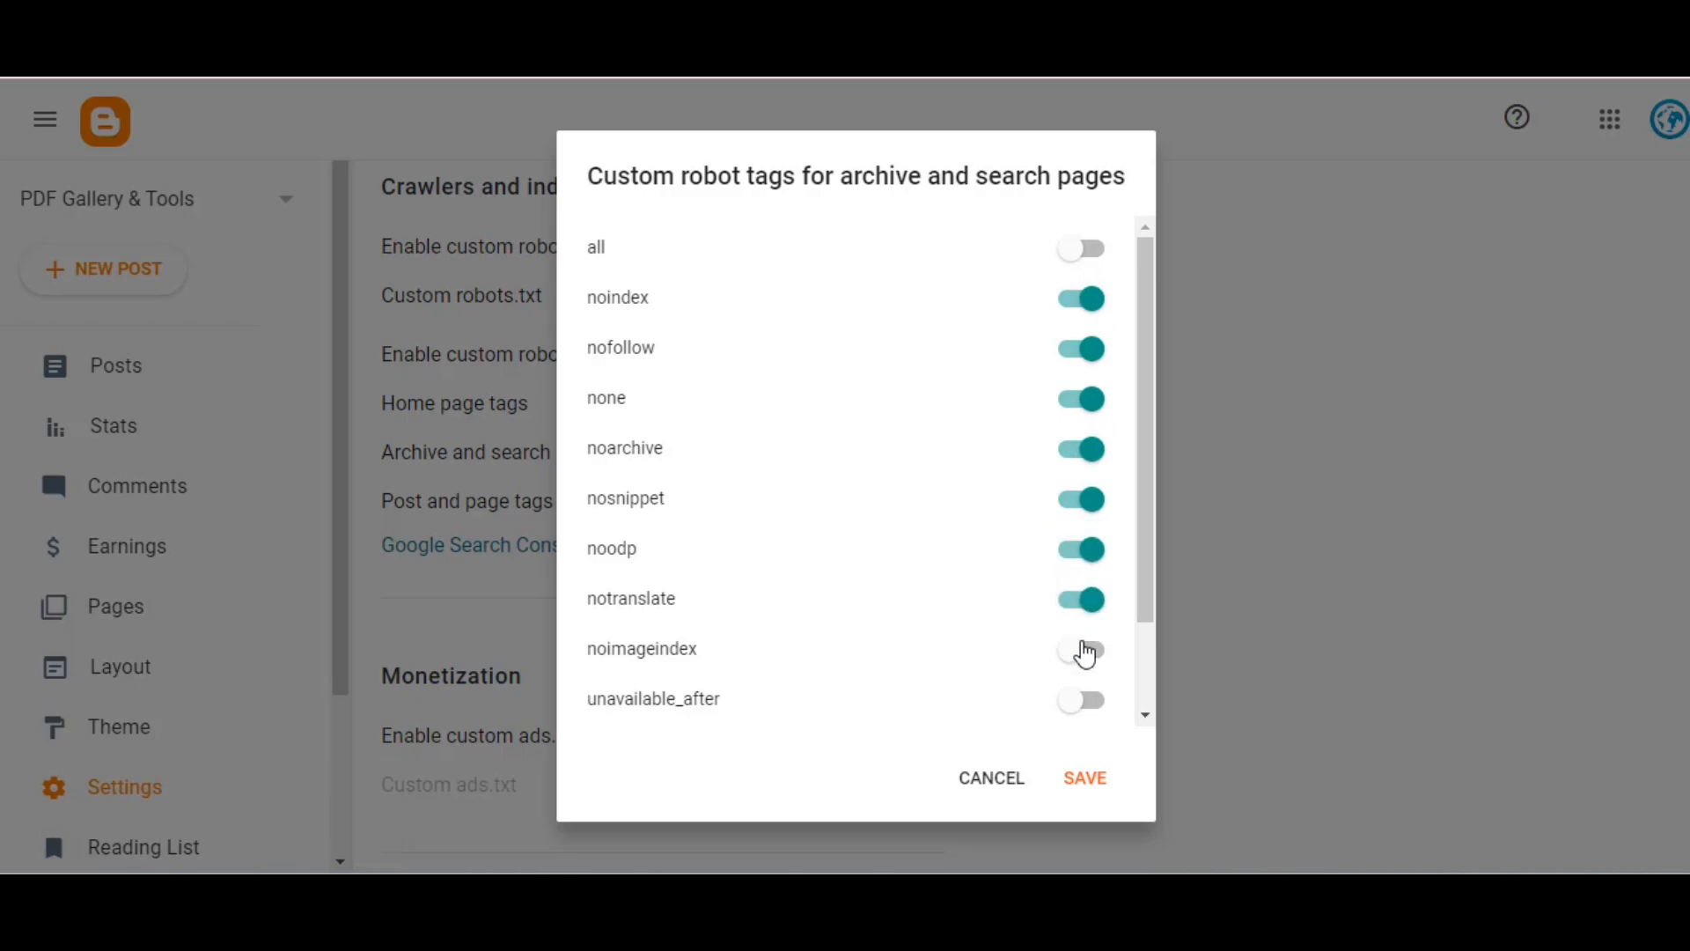
left_click(1086, 654)
left_click(1096, 704)
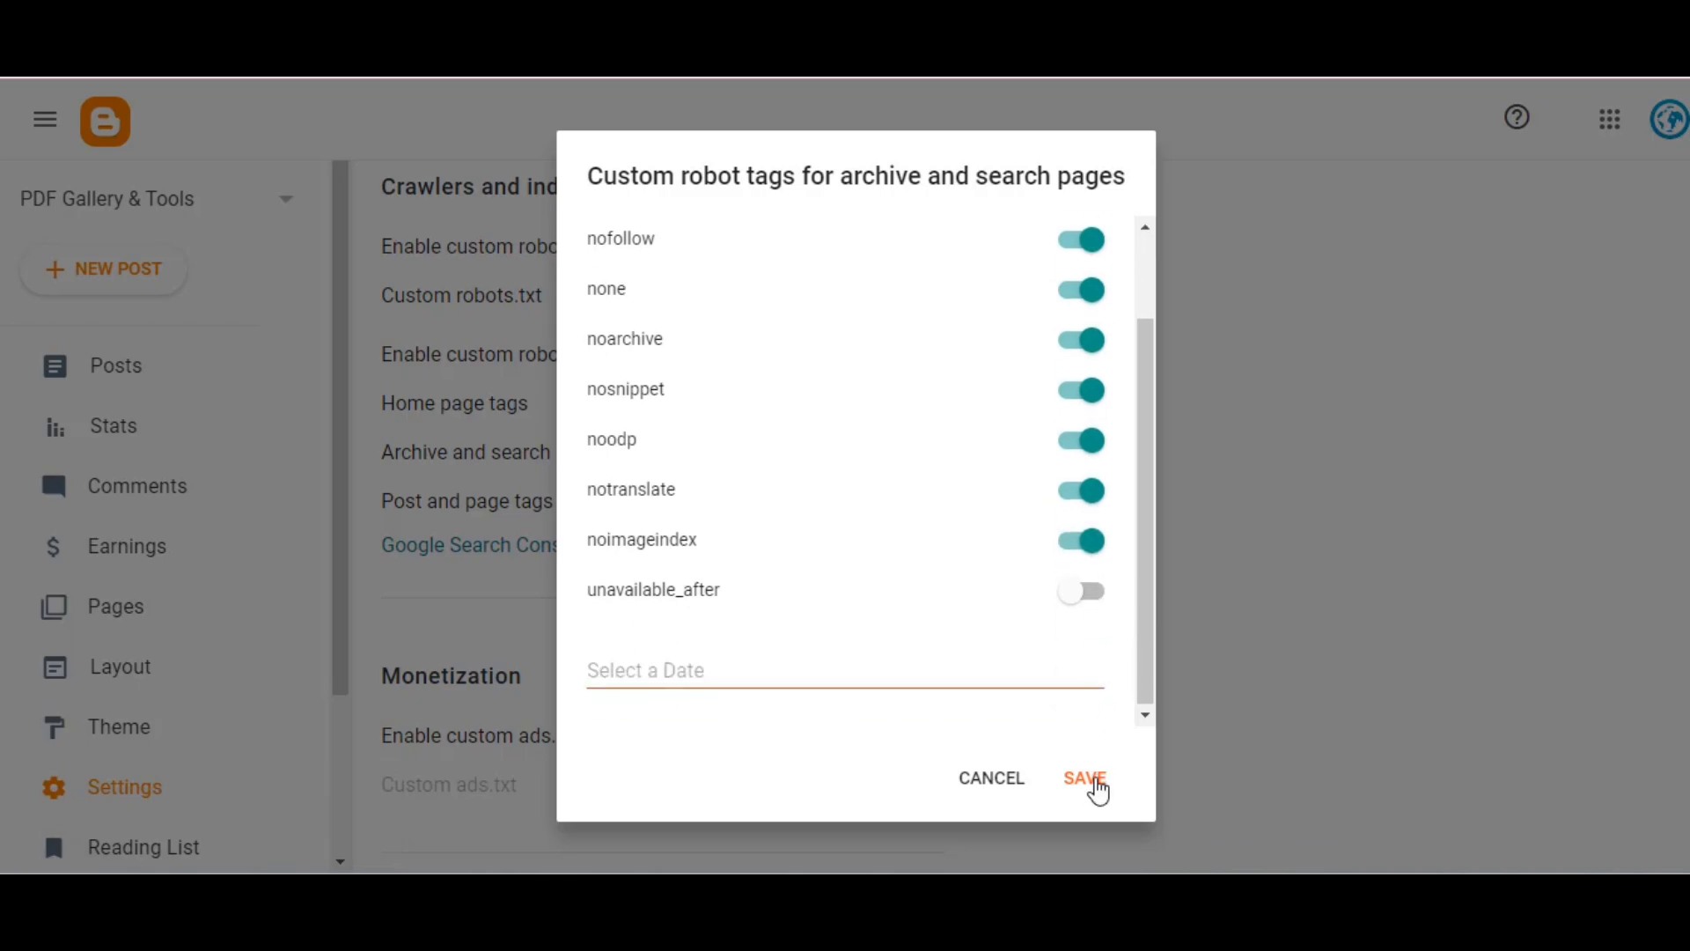
left_click(1085, 779)
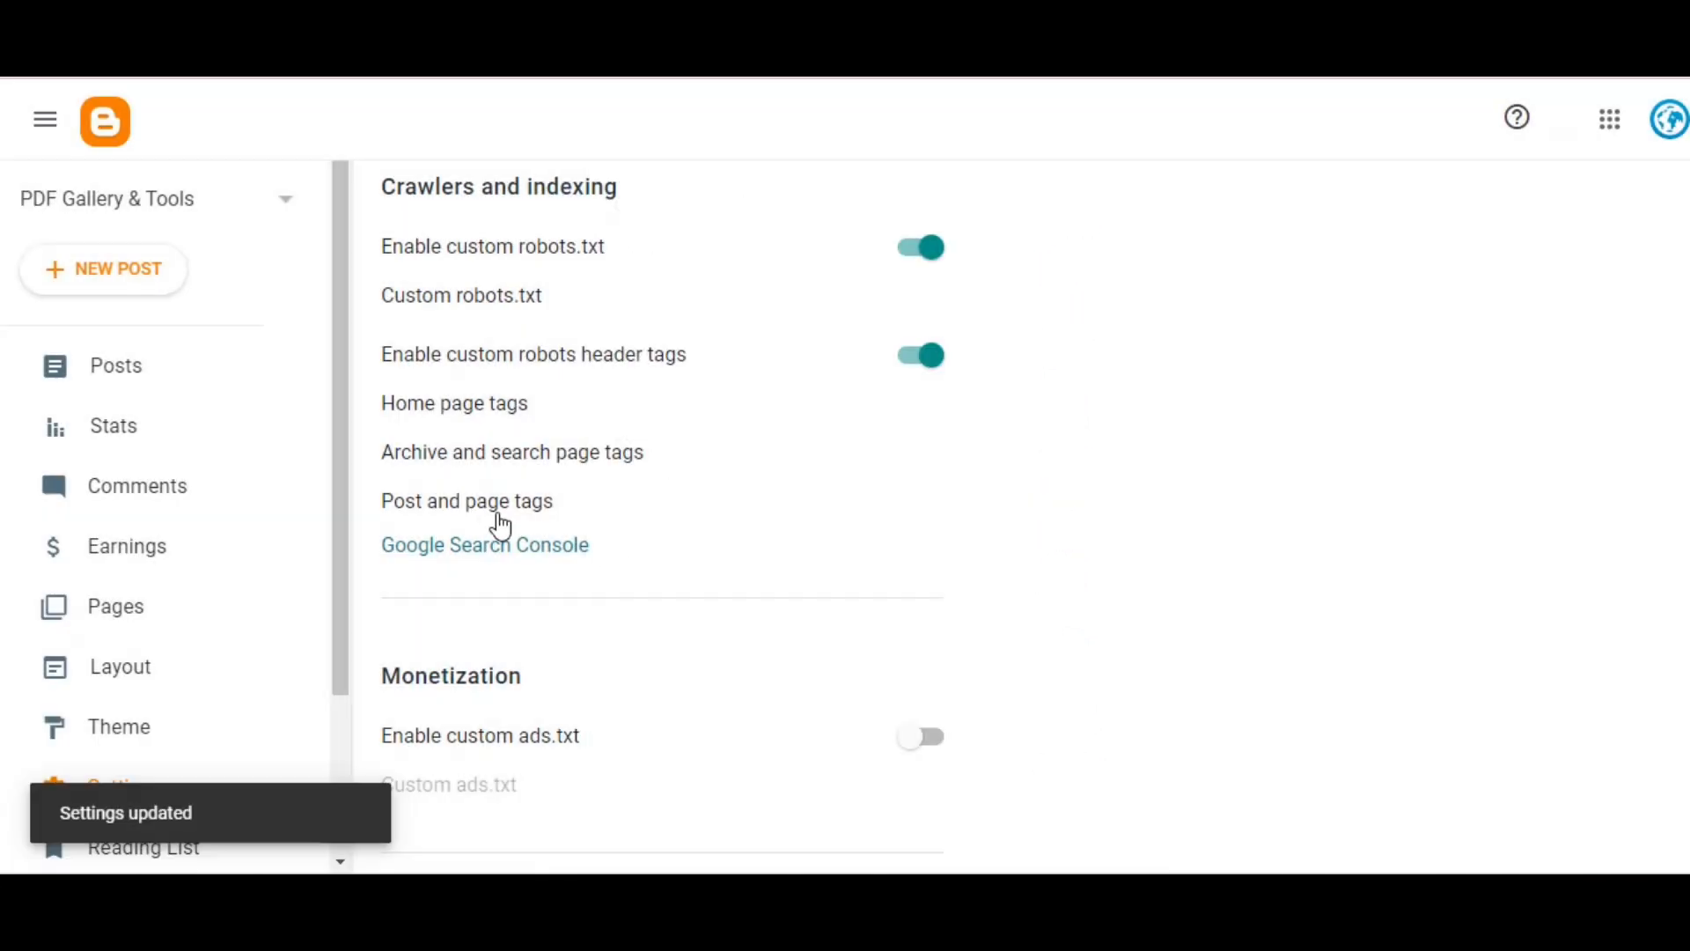
Enable the "all" custom robot tag for posts and pages and save it.
left_click(497, 519)
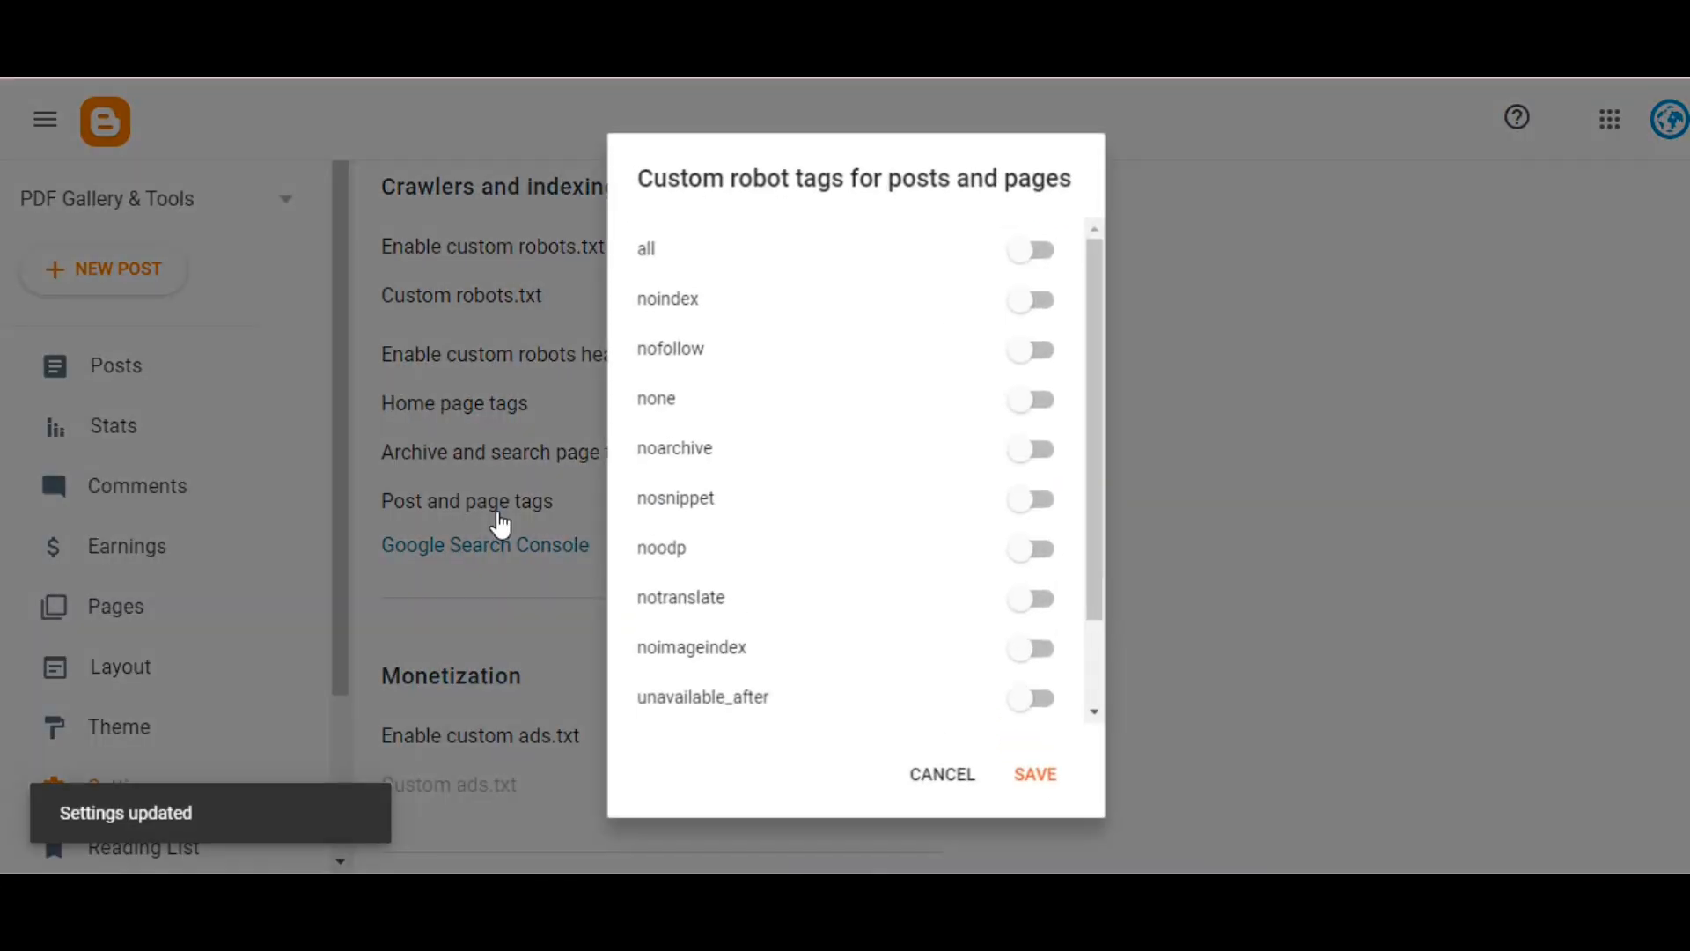
left_click(1039, 257)
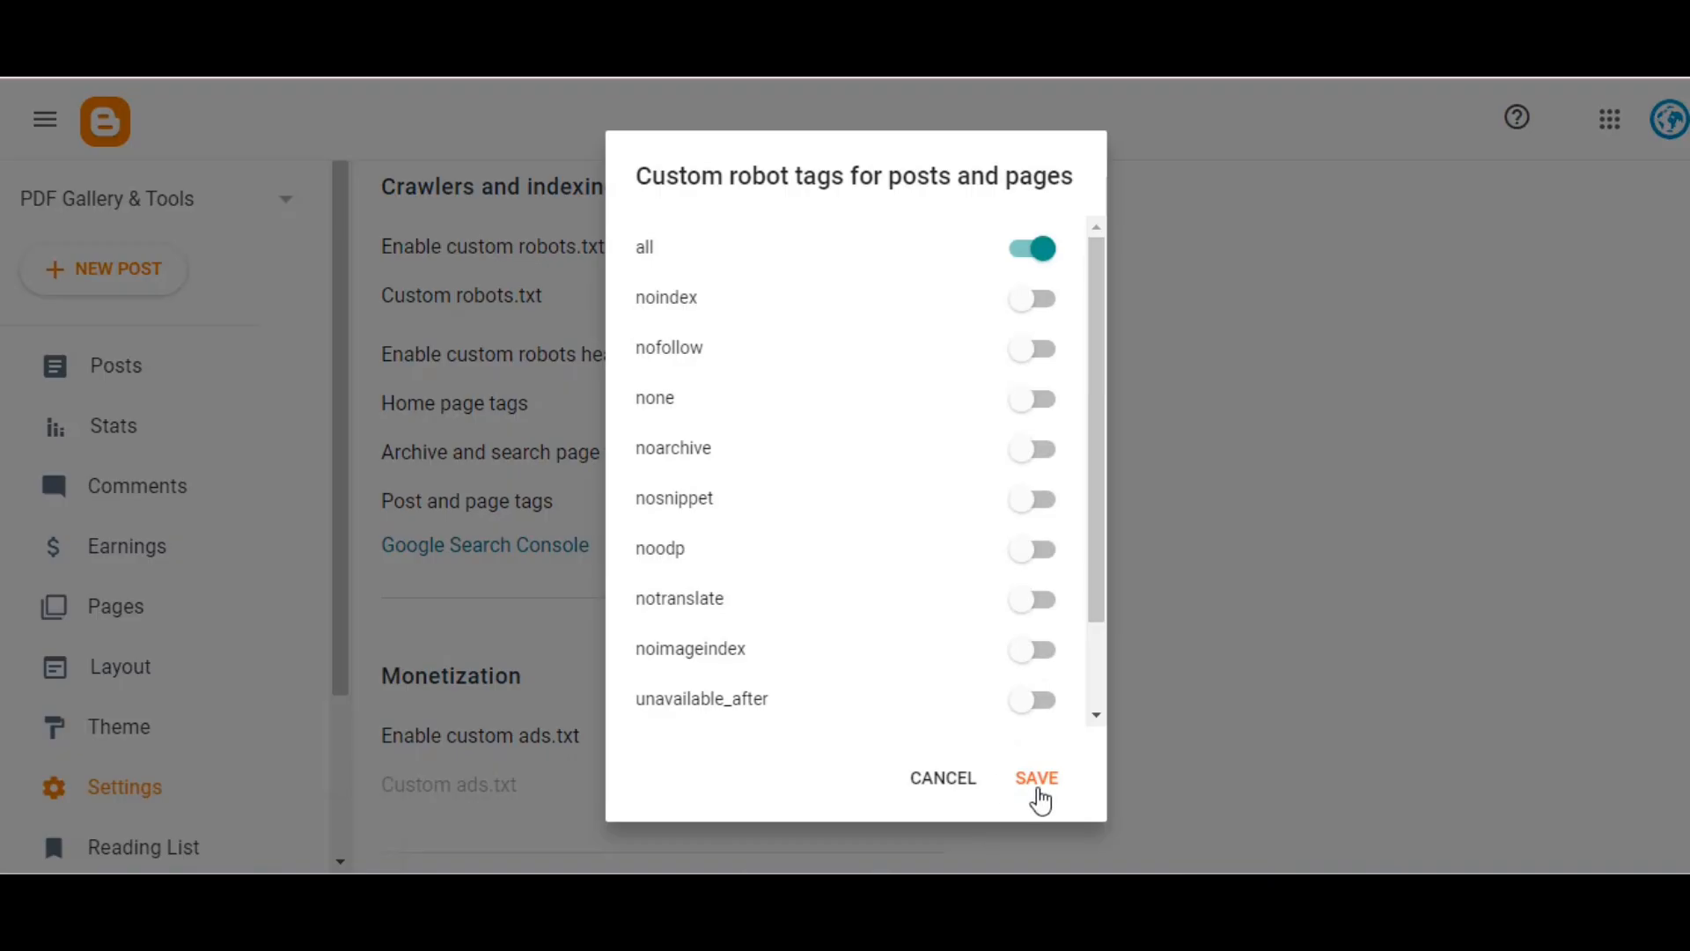
left_click(1041, 788)
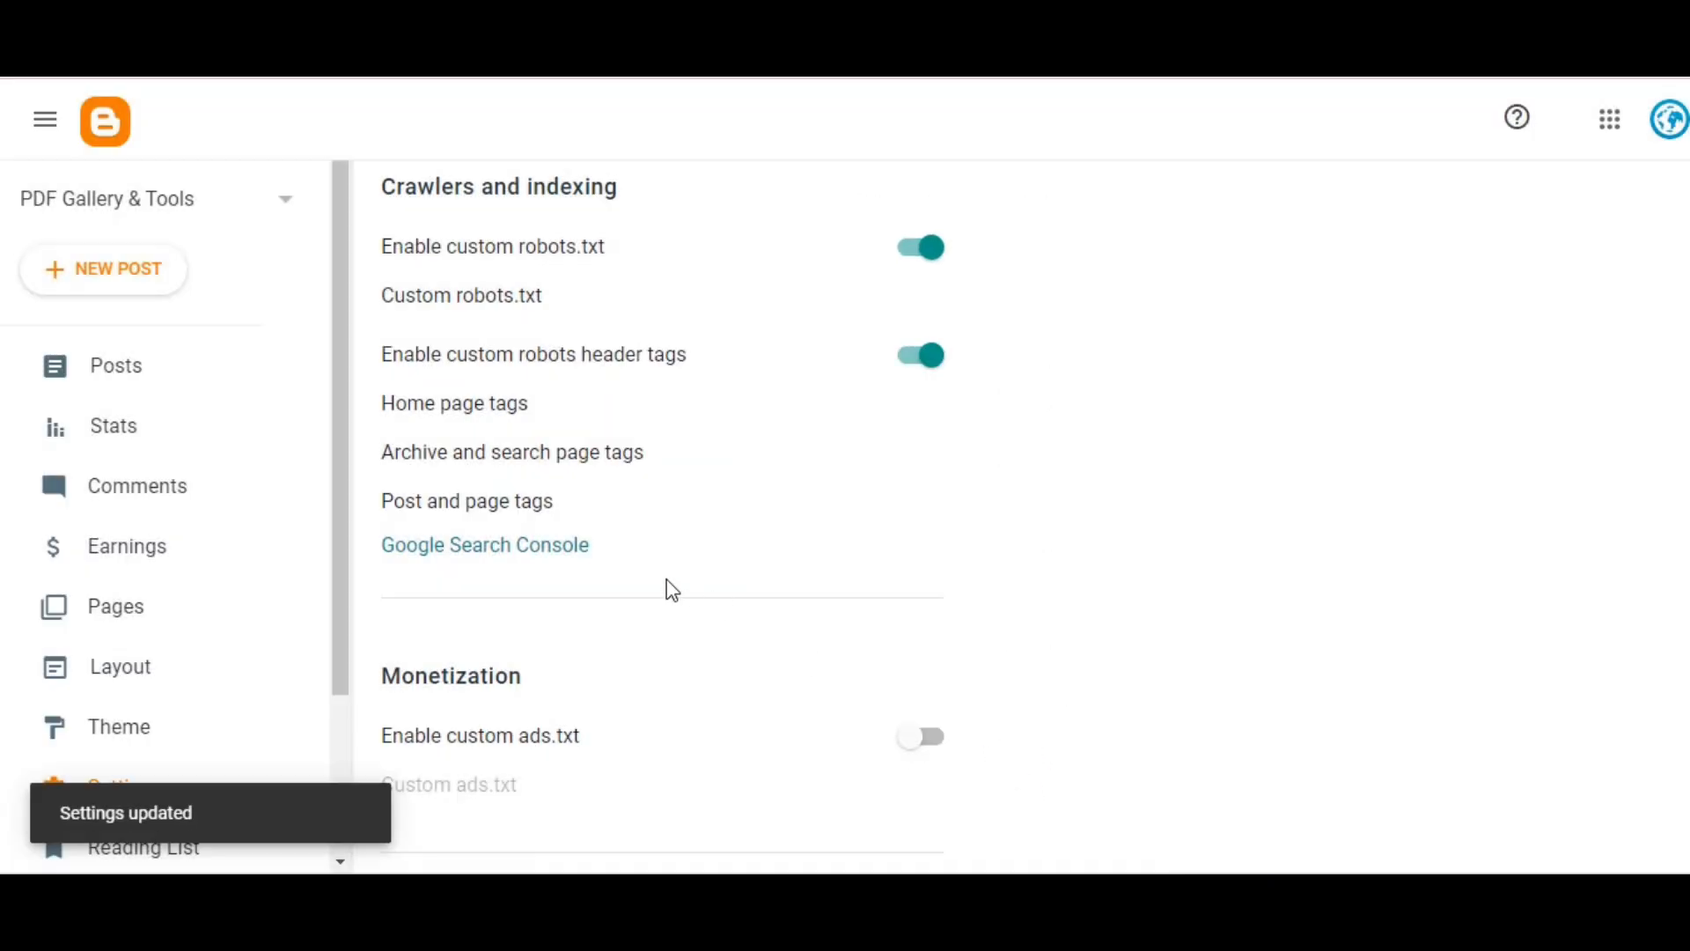
Enable custom ads.txt in the monetization settings.
scroll(669, 589, "down", 4)
scroll(678, 585, "up", 2)
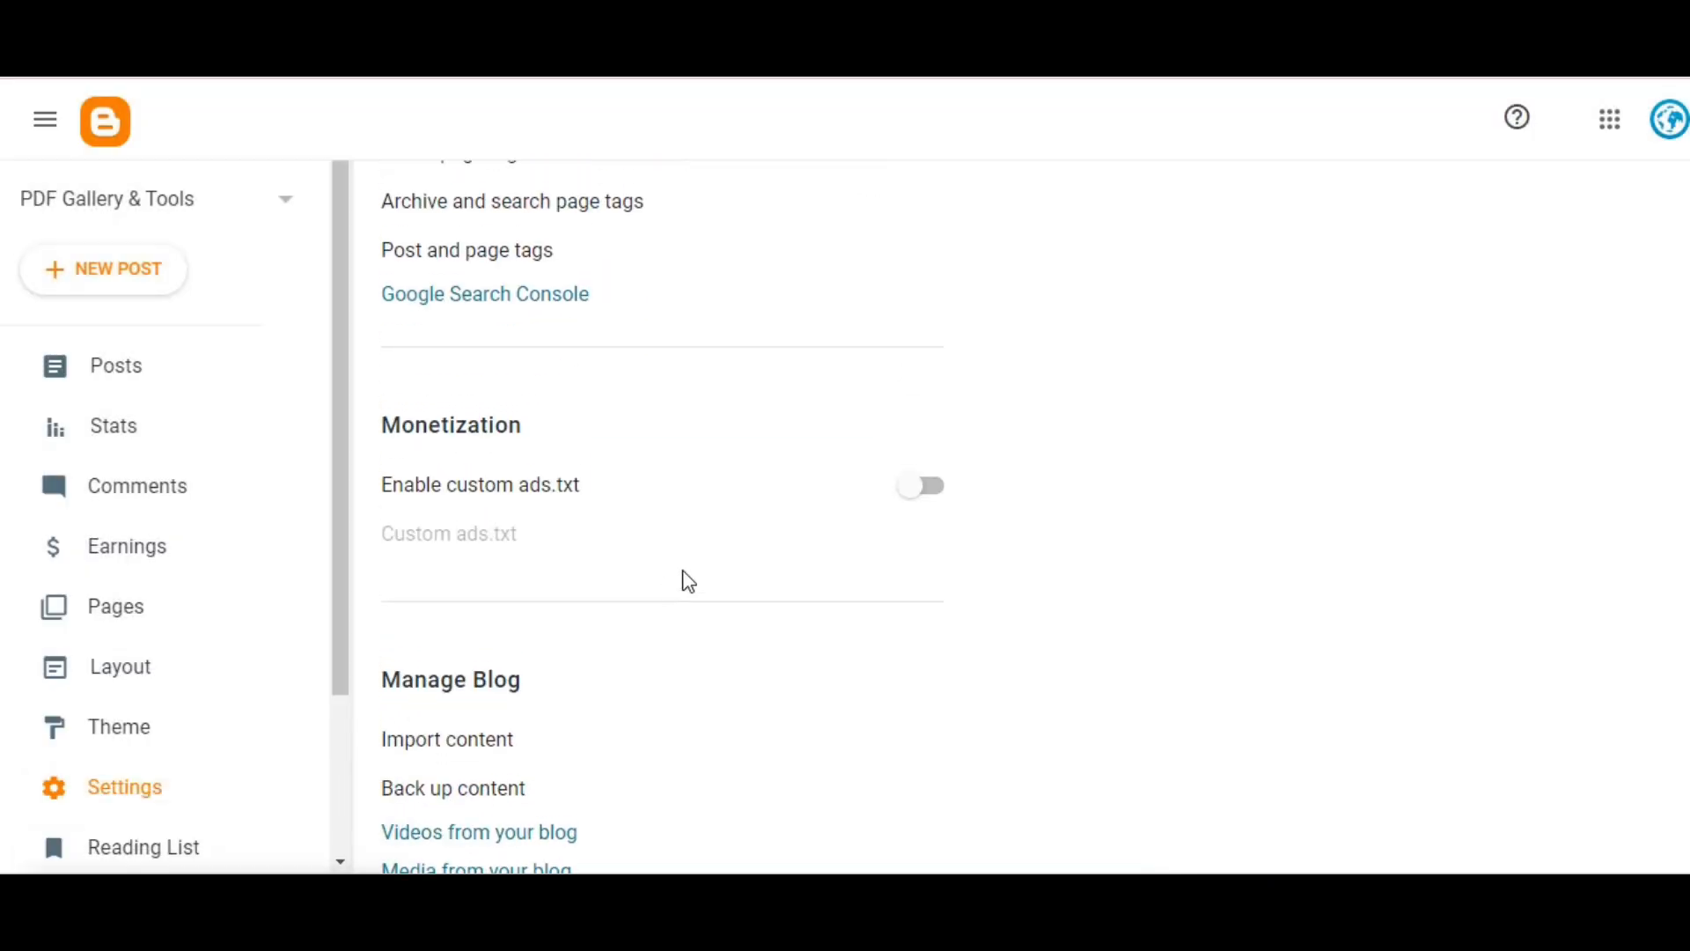
left_click(934, 495)
scroll(624, 539, "down", 4)
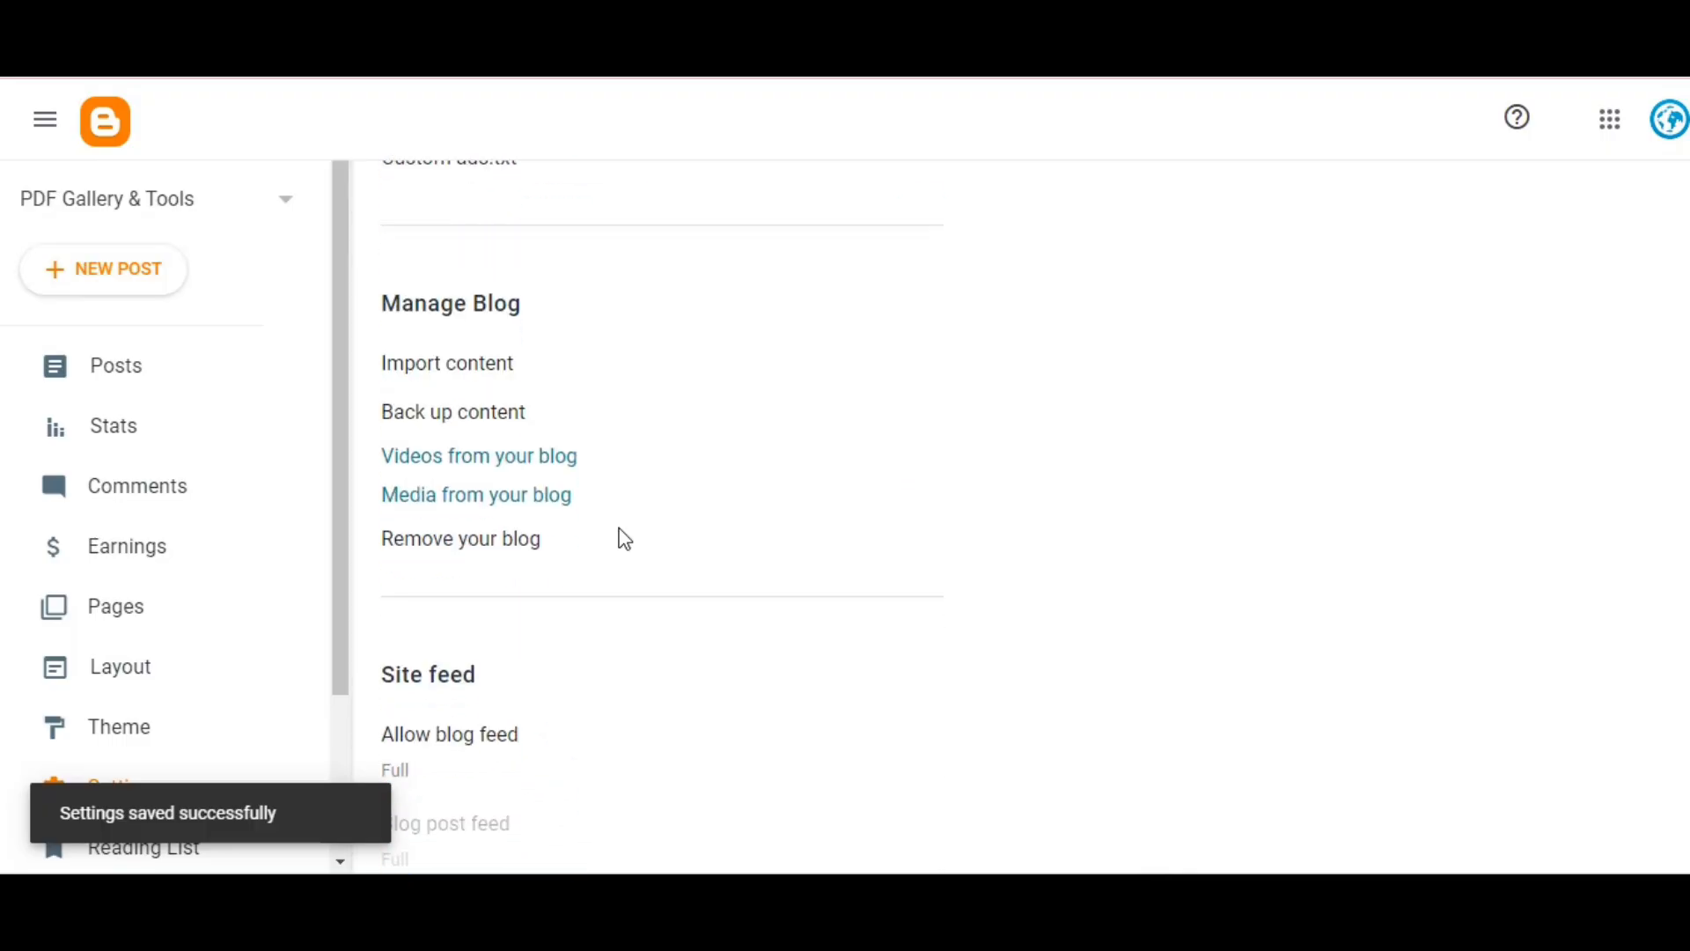
Open the custom domain setting in the publishing section for editing.
scroll(623, 538, "up", 8)
scroll(624, 539, "up", 10)
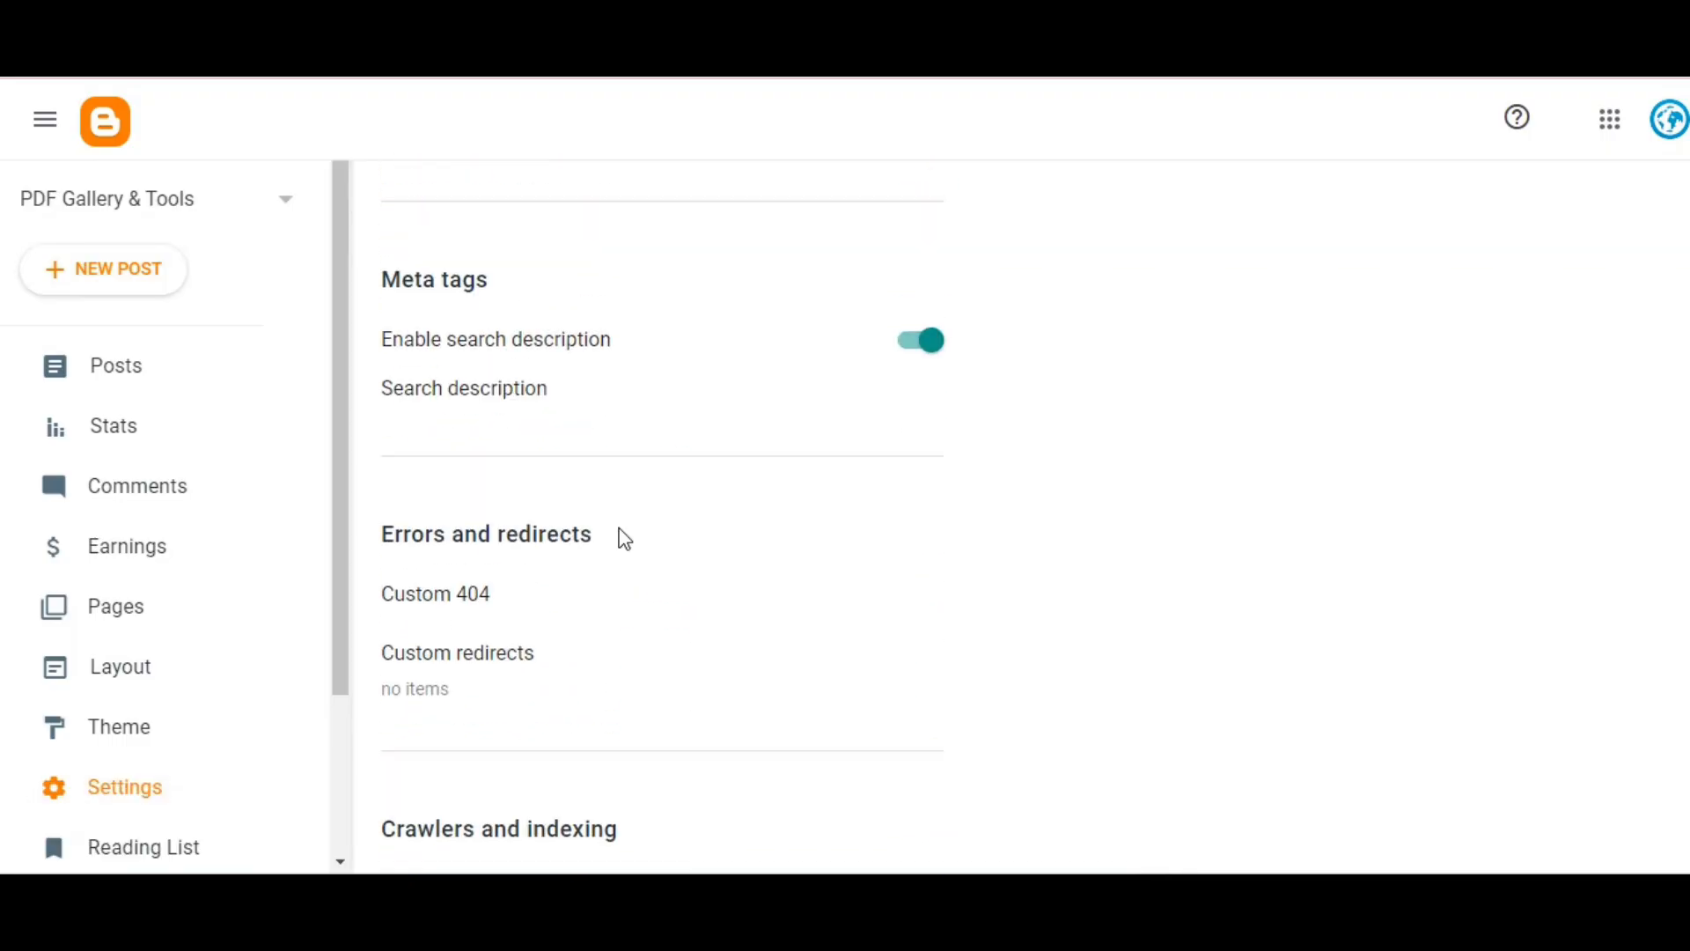
scroll(623, 539, "up", 10)
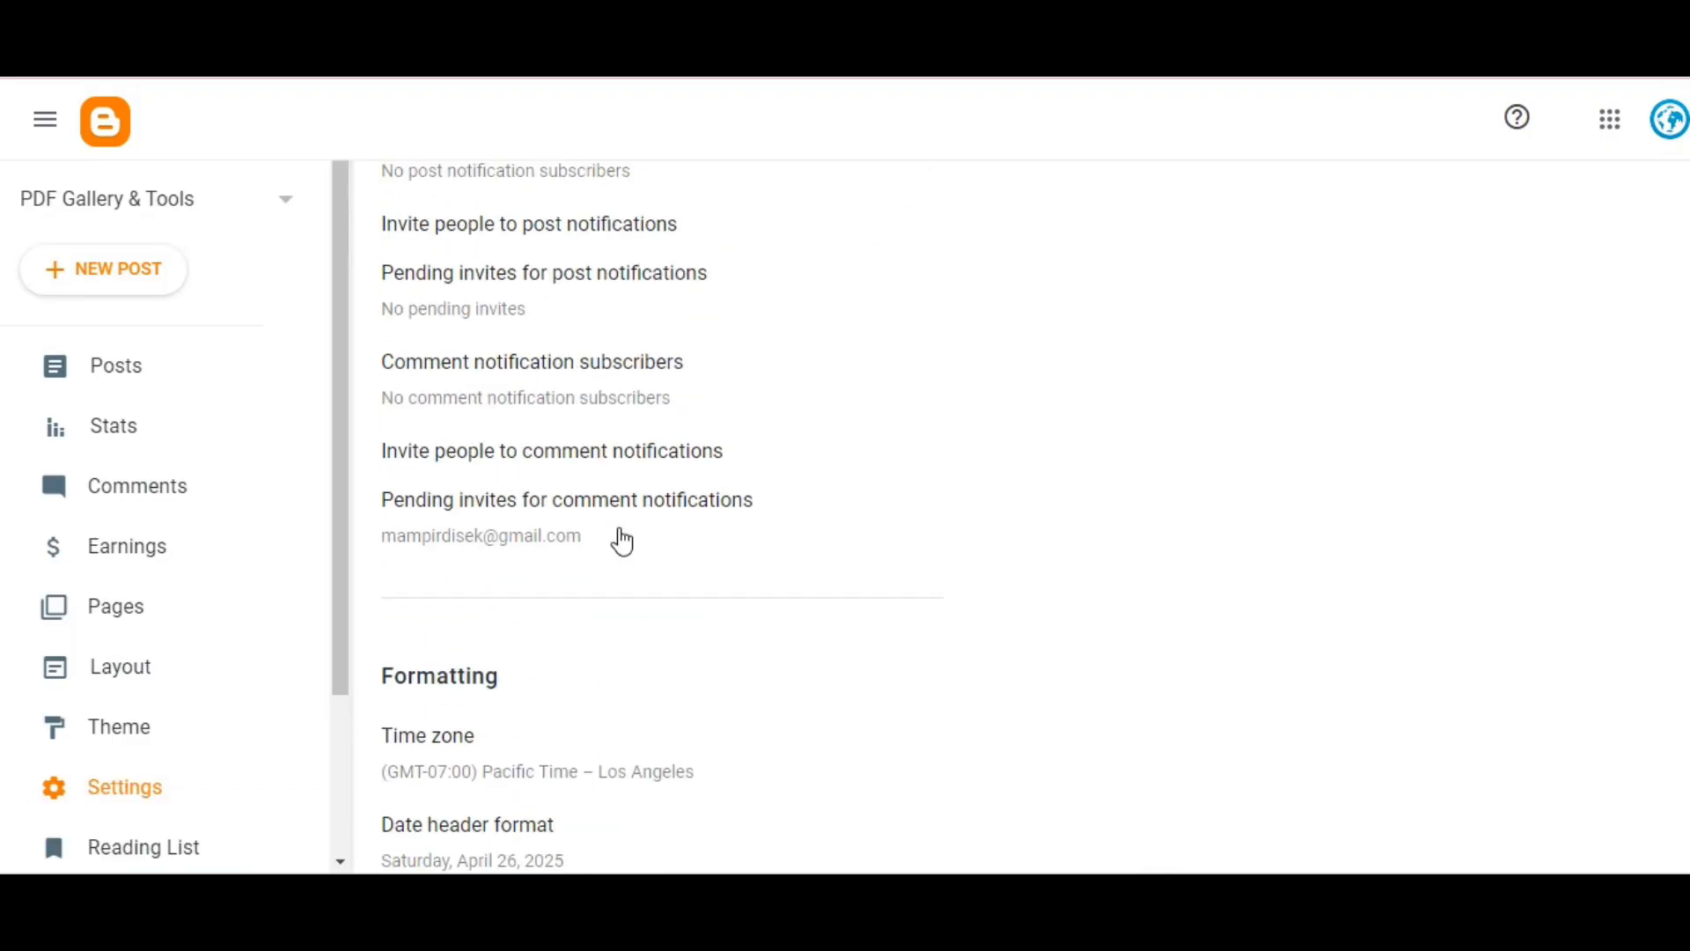
scroll(623, 541, "up", 8)
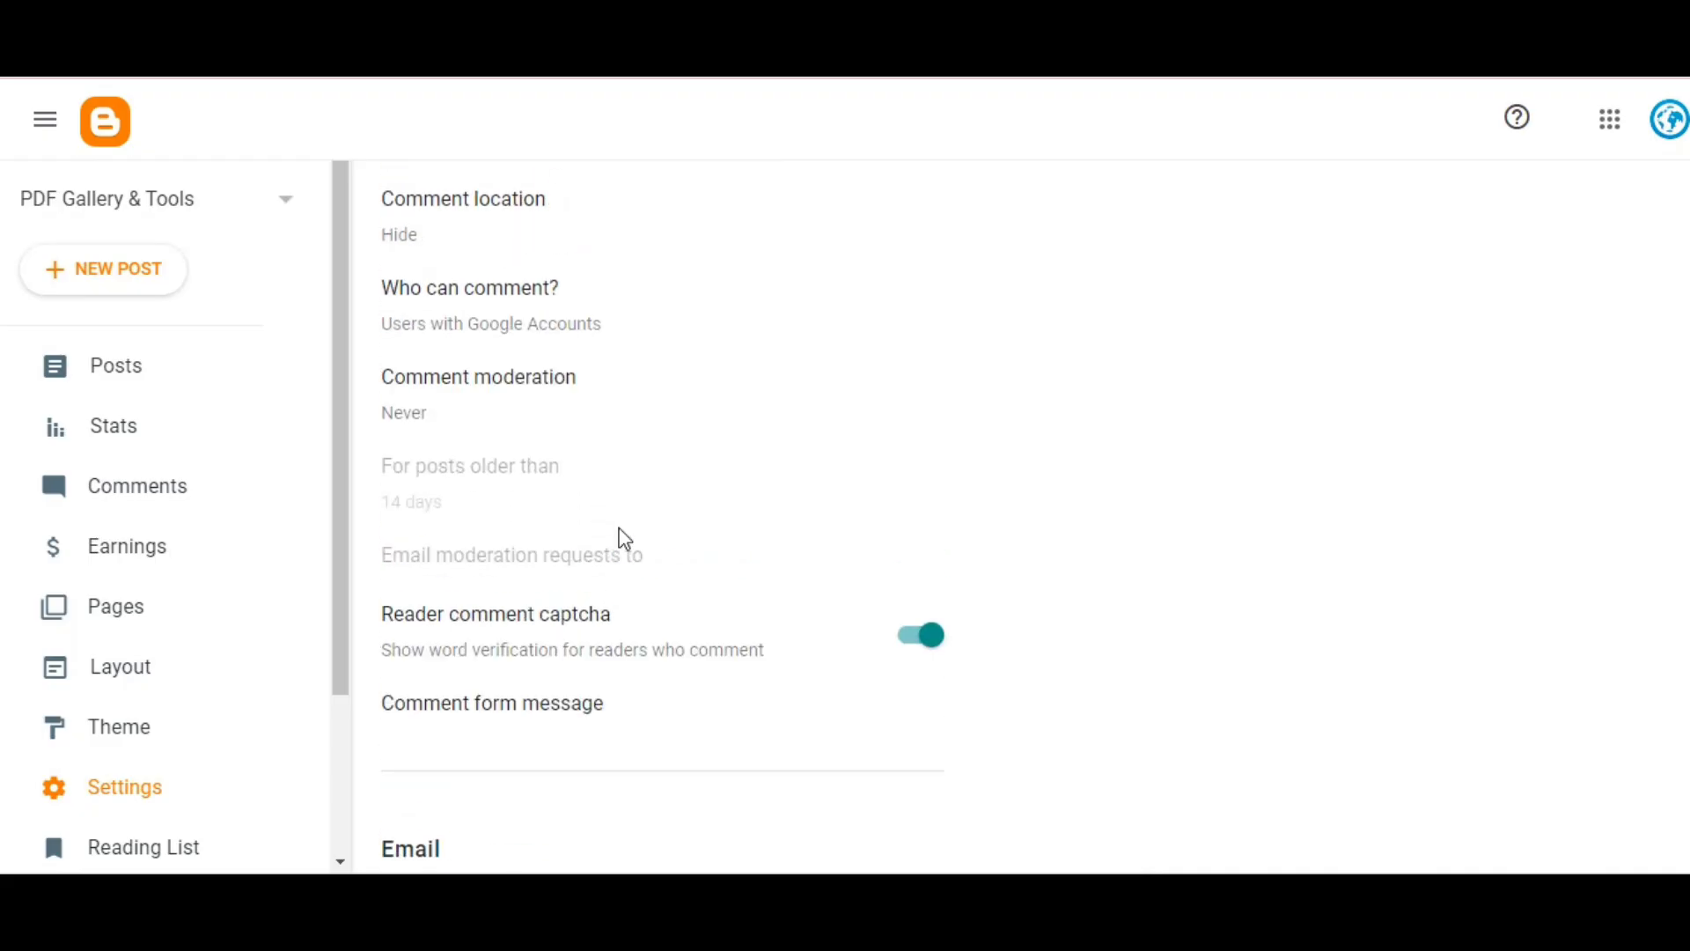
scroll(625, 538, "up", 8)
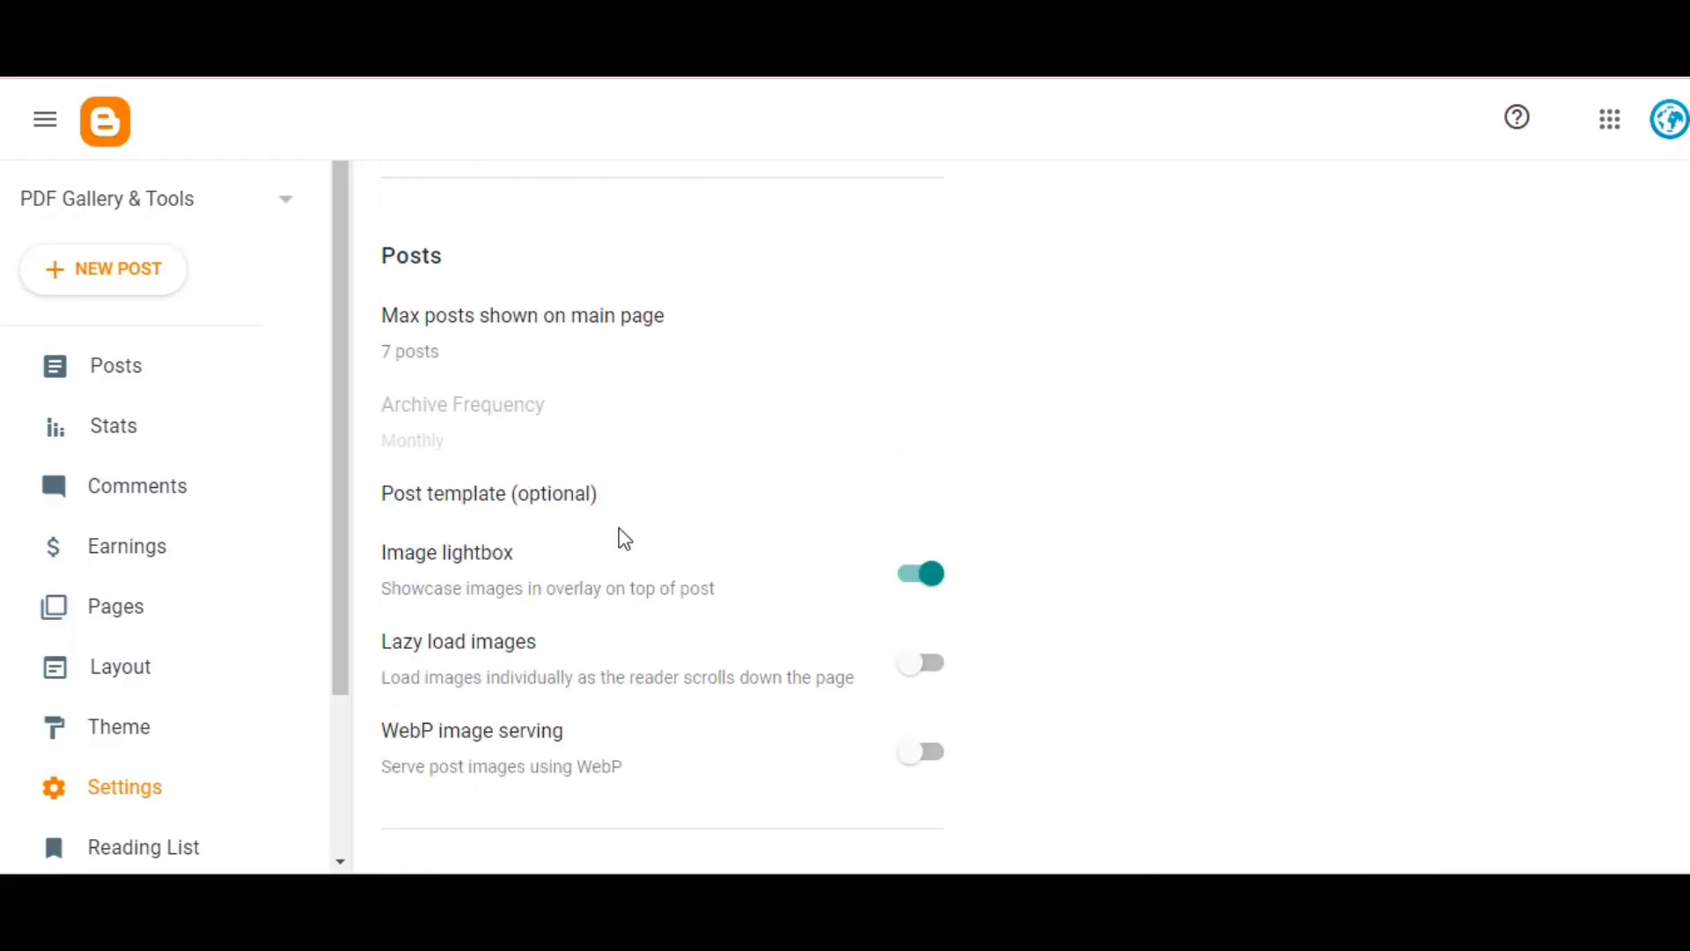
scroll(625, 538, "up", 8)
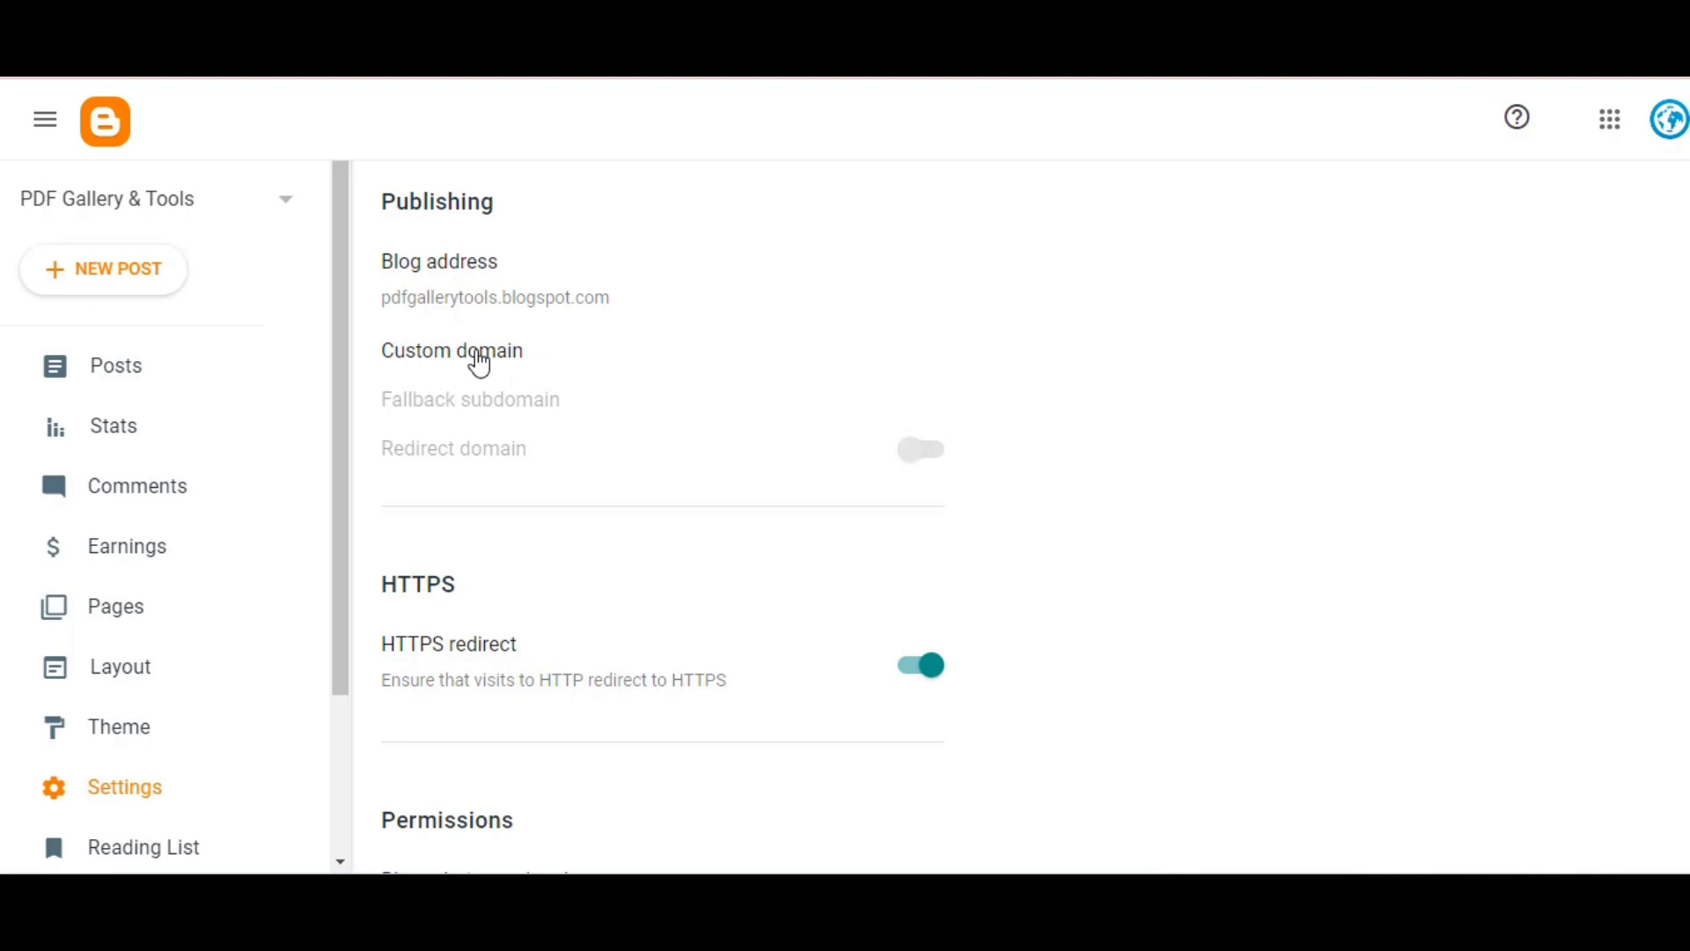
left_click(480, 361)
left_click(680, 405)
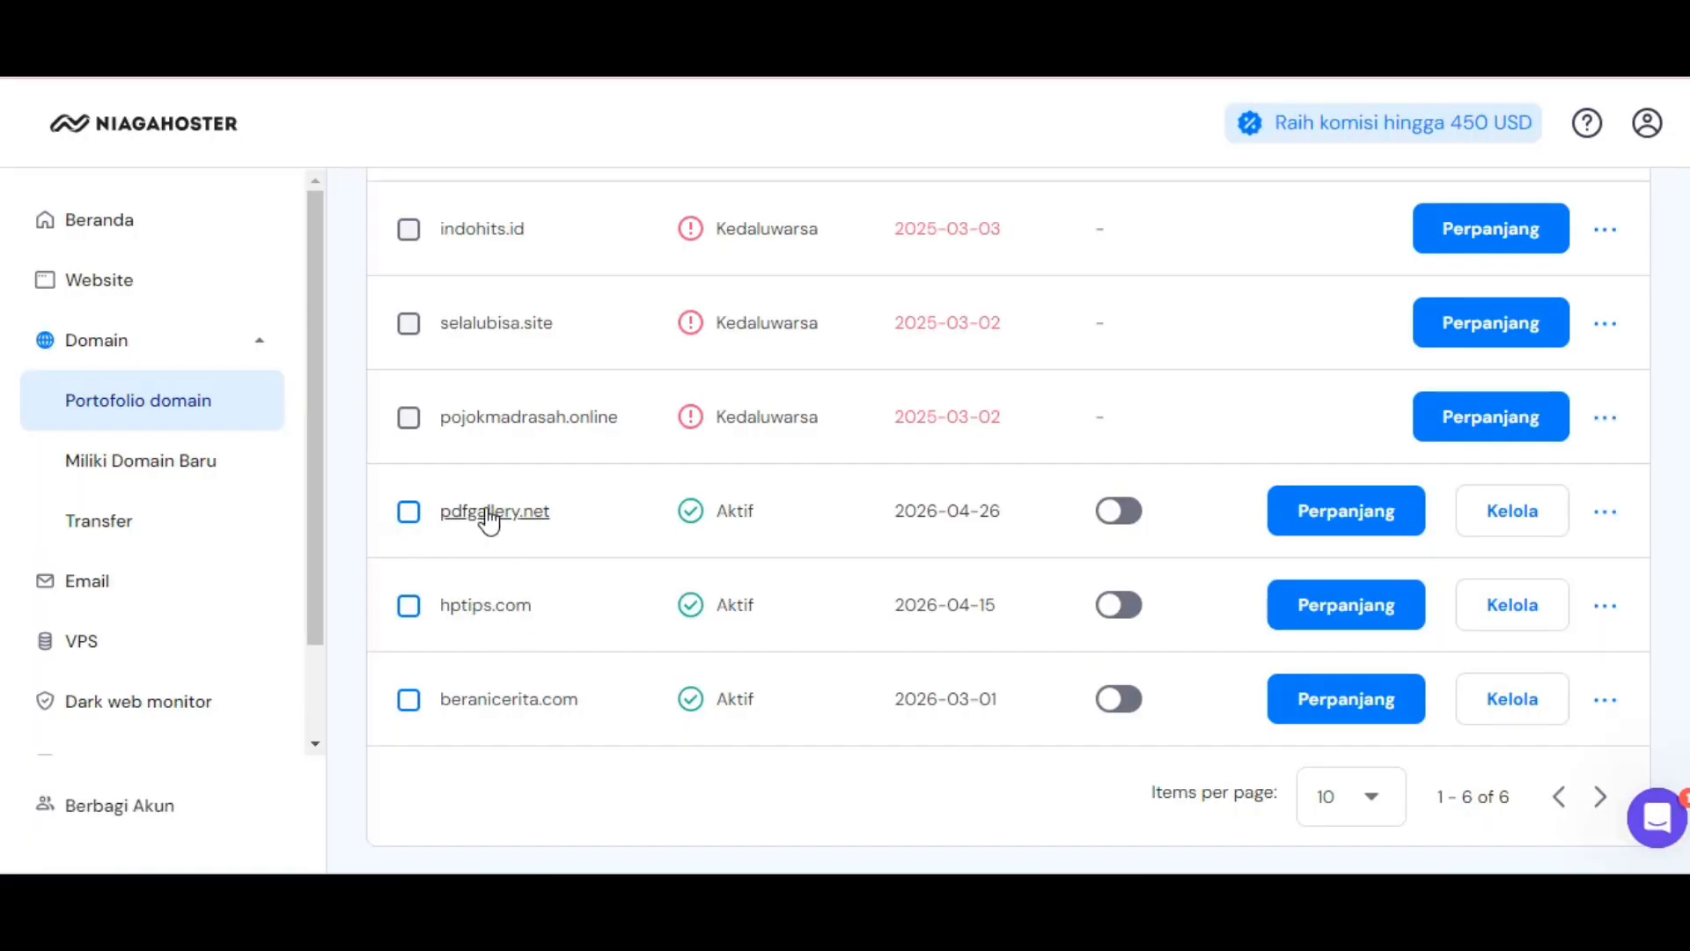
Copy the domain name pdfgallery.net from the Niagahoster domain portfolio and return to Blogger.
left_click_drag(578, 525, 440, 520)
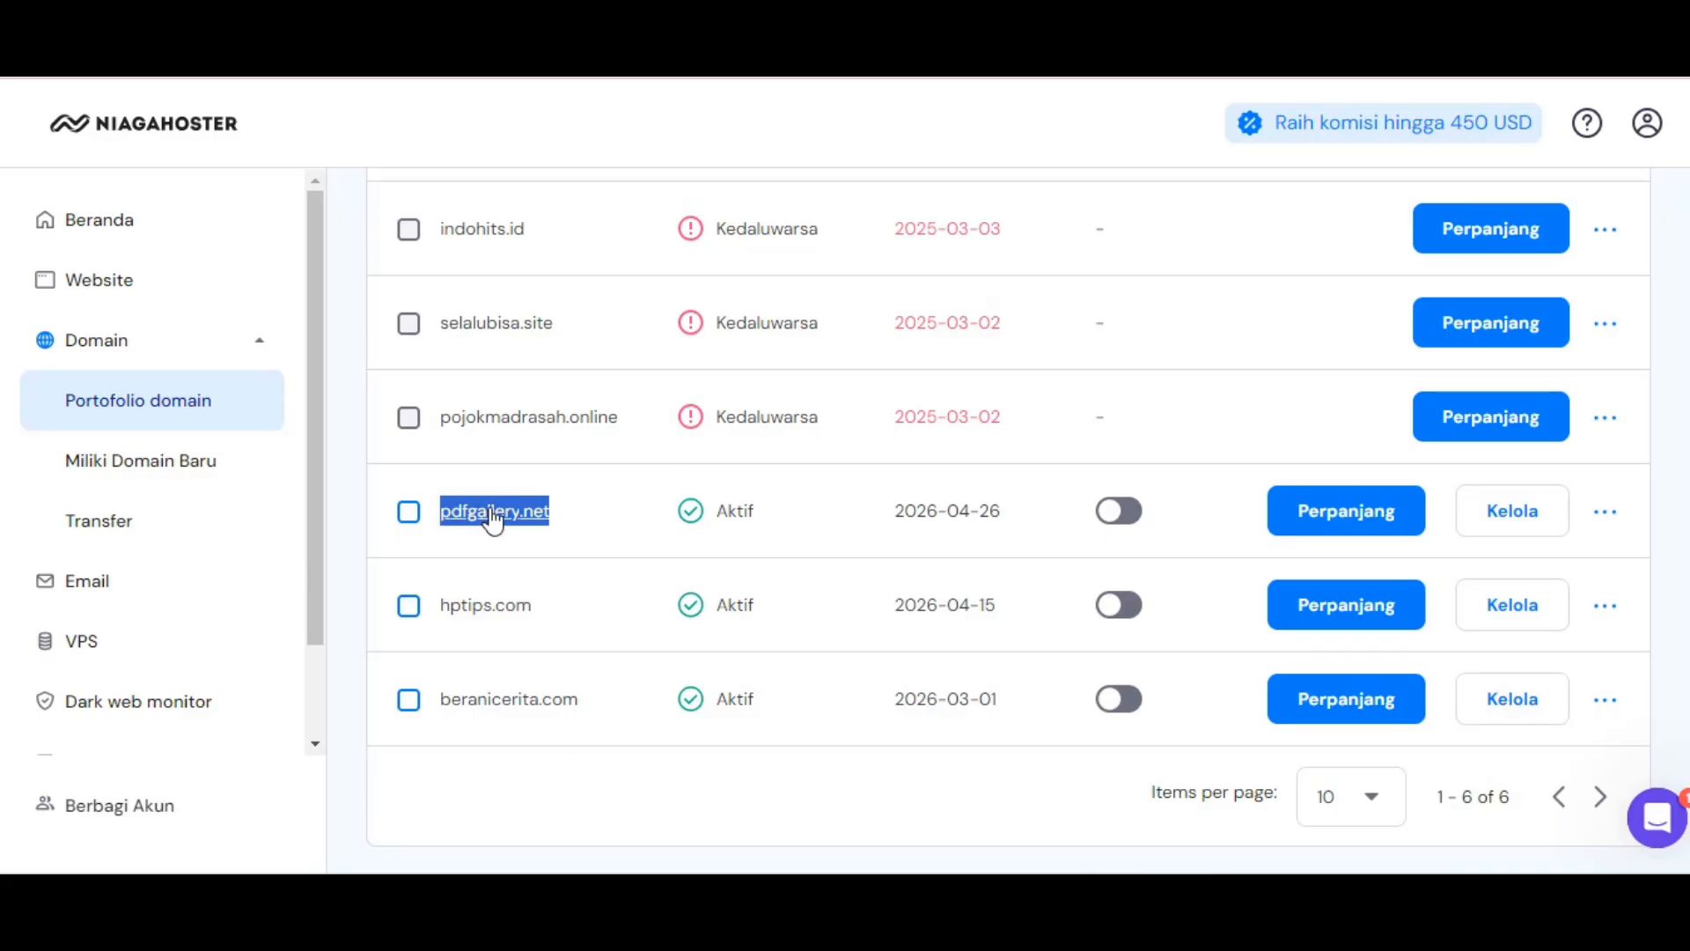
right_click(493, 519)
left_click(573, 534)
left_click(933, 76)
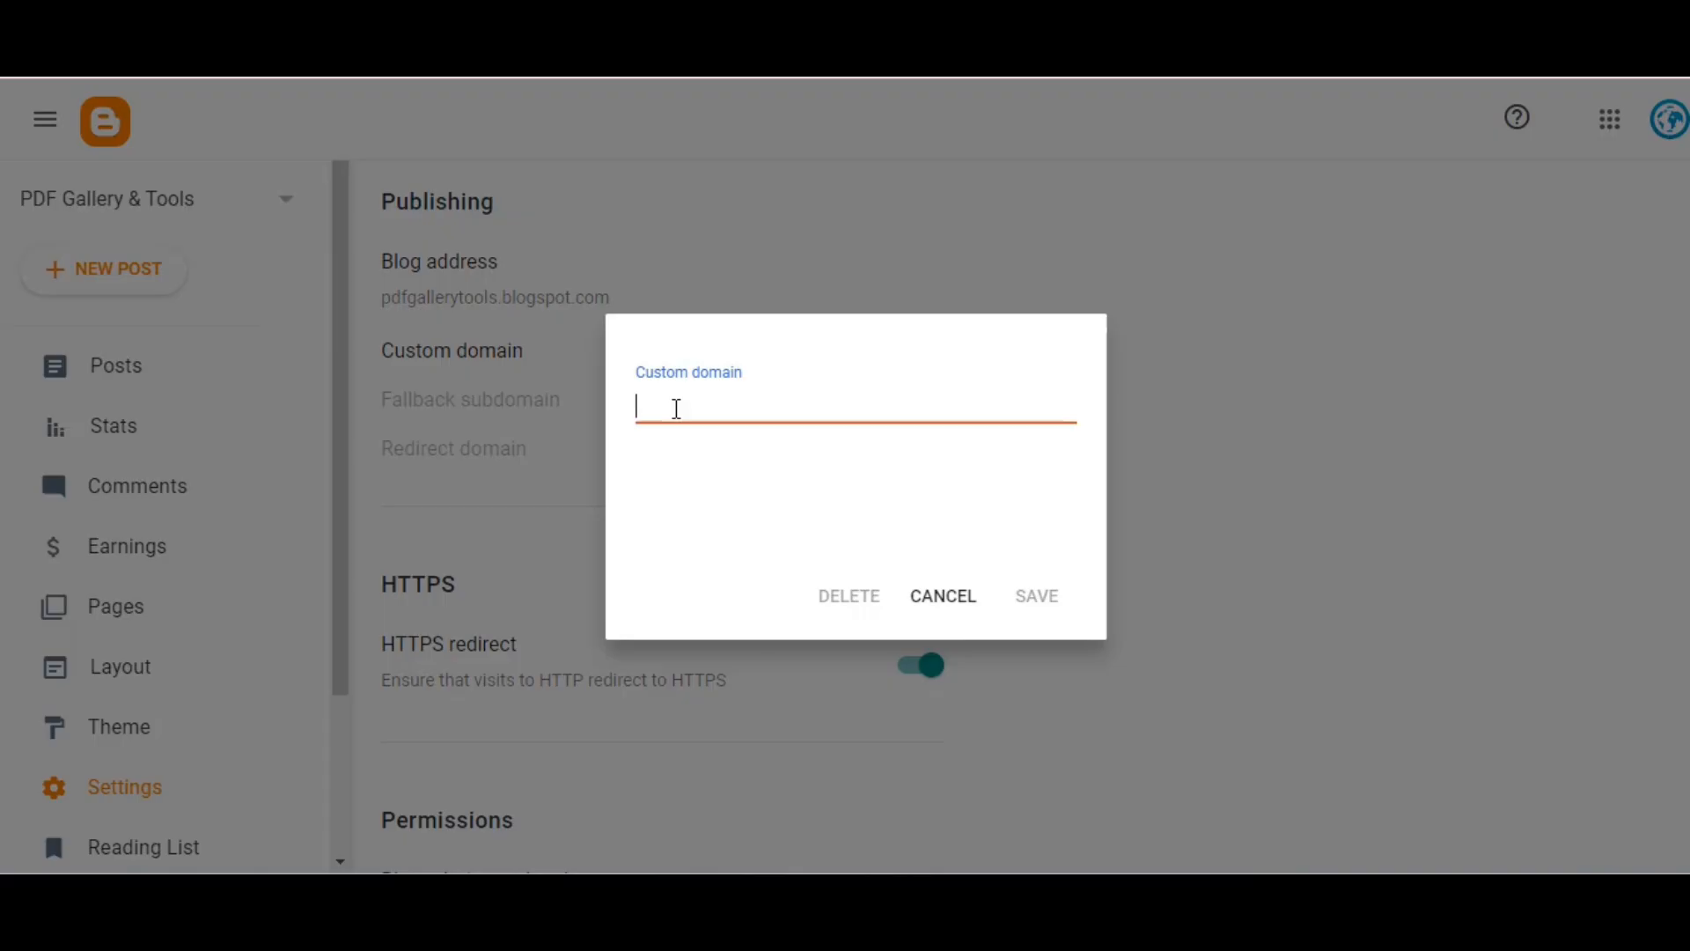
type("w")
key("BackSpace")
type("w")
key("BackSpace")
type("www.")
right_click(767, 406)
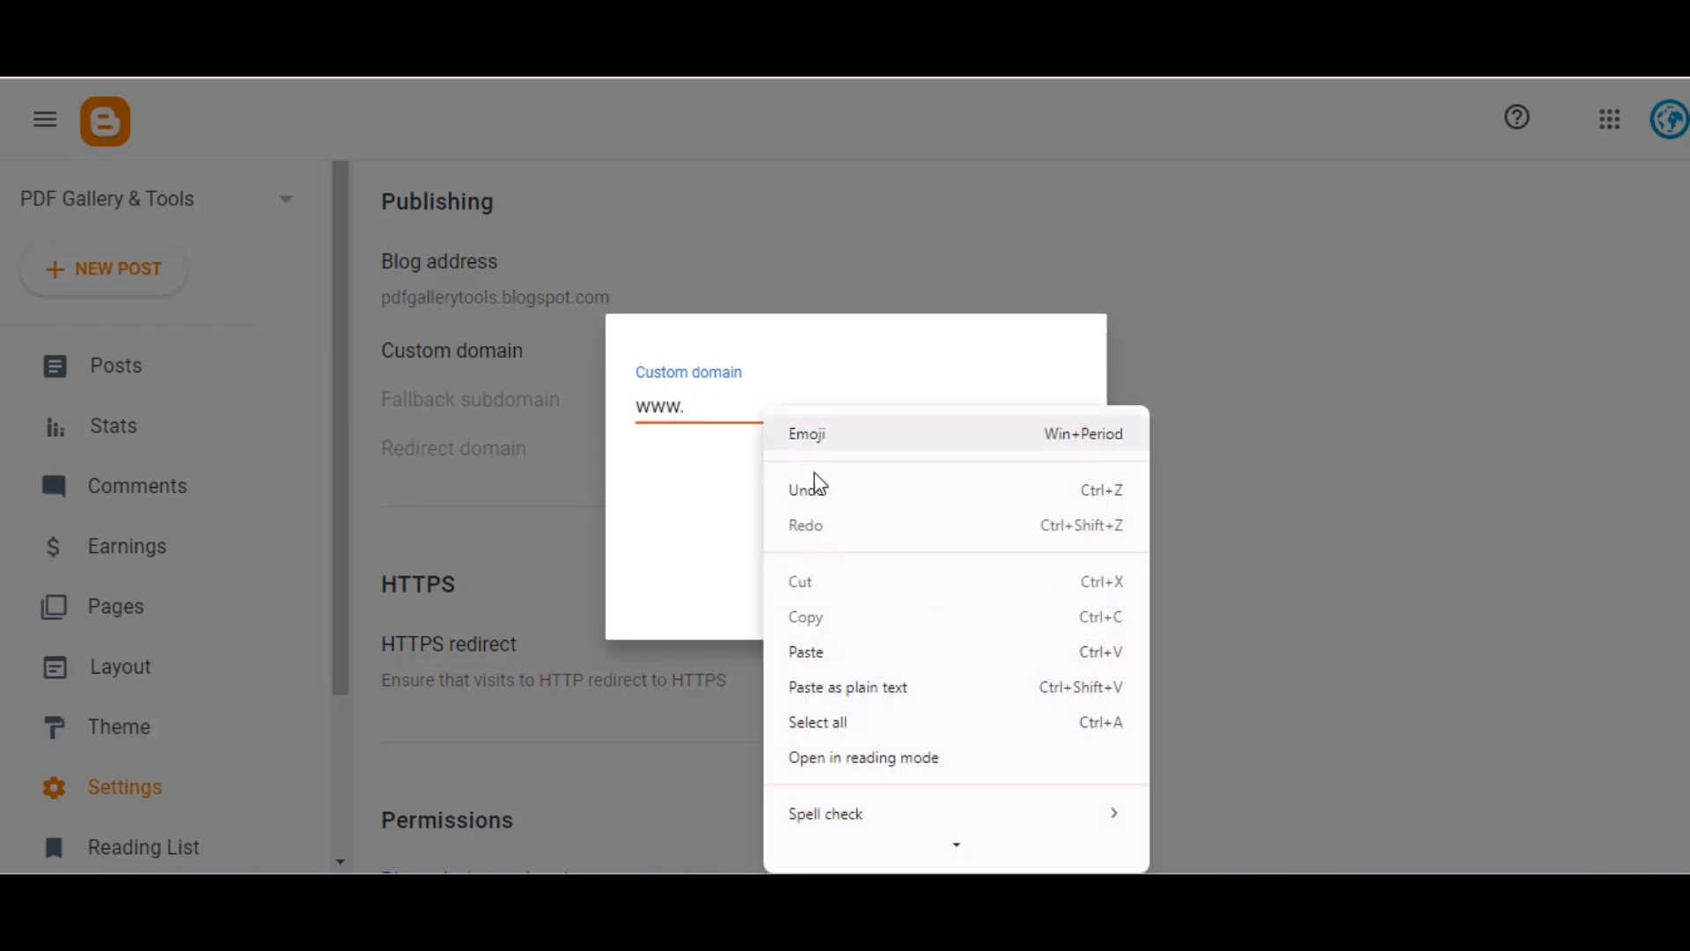
left_click(815, 648)
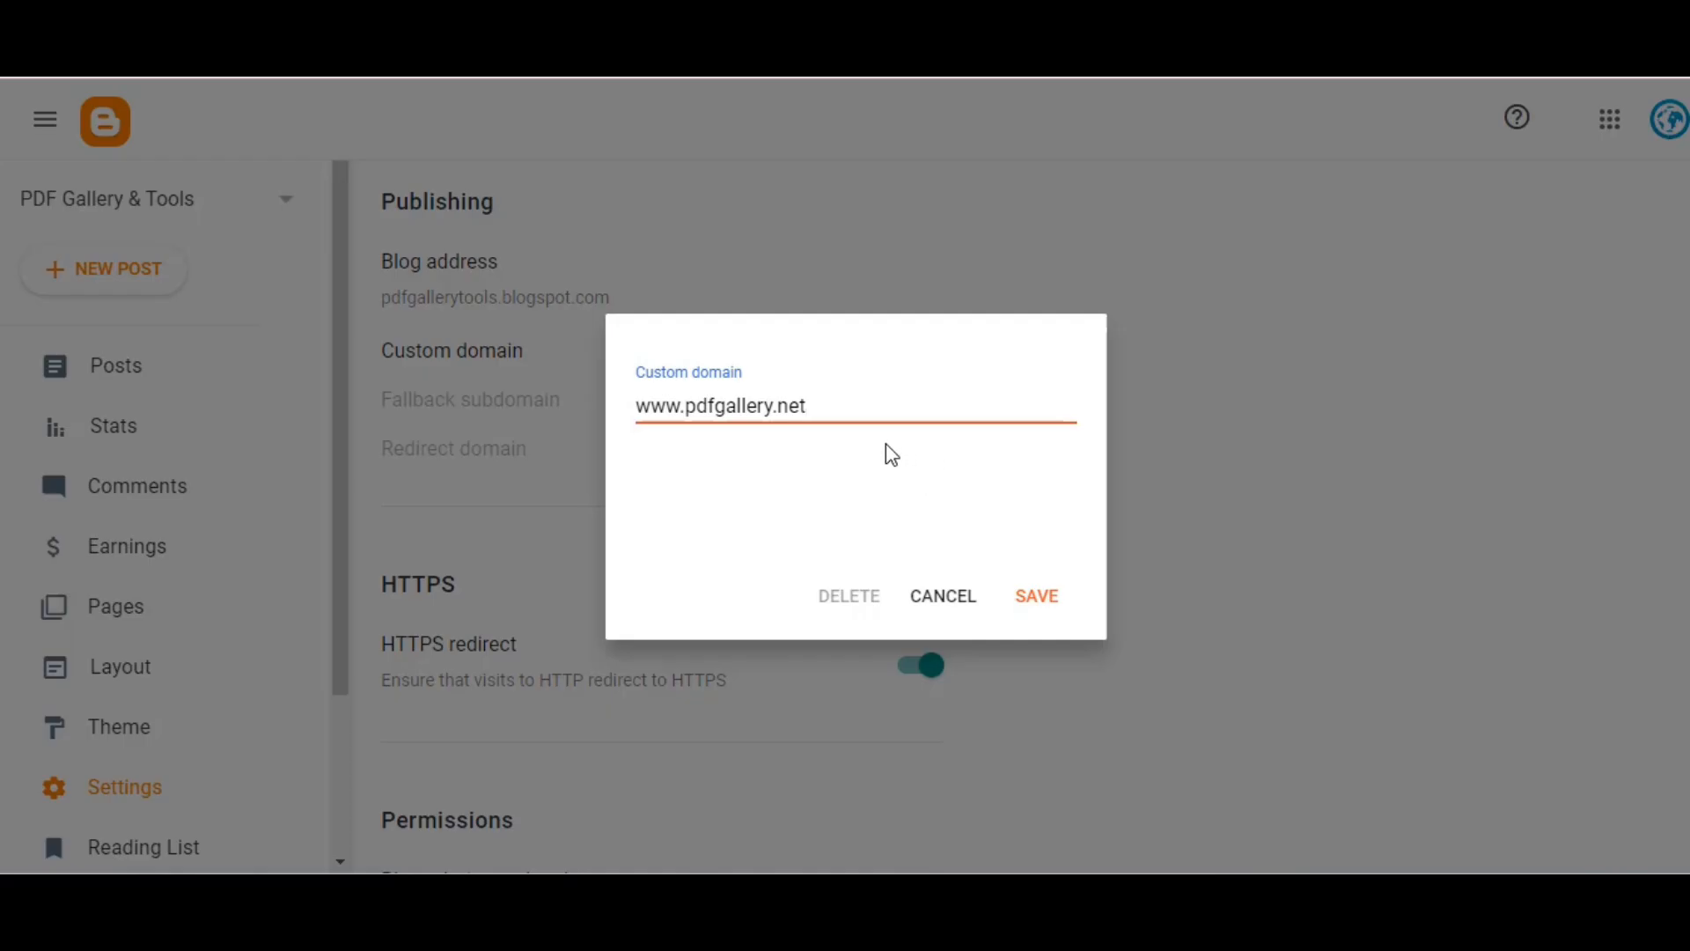
left_click(1041, 592)
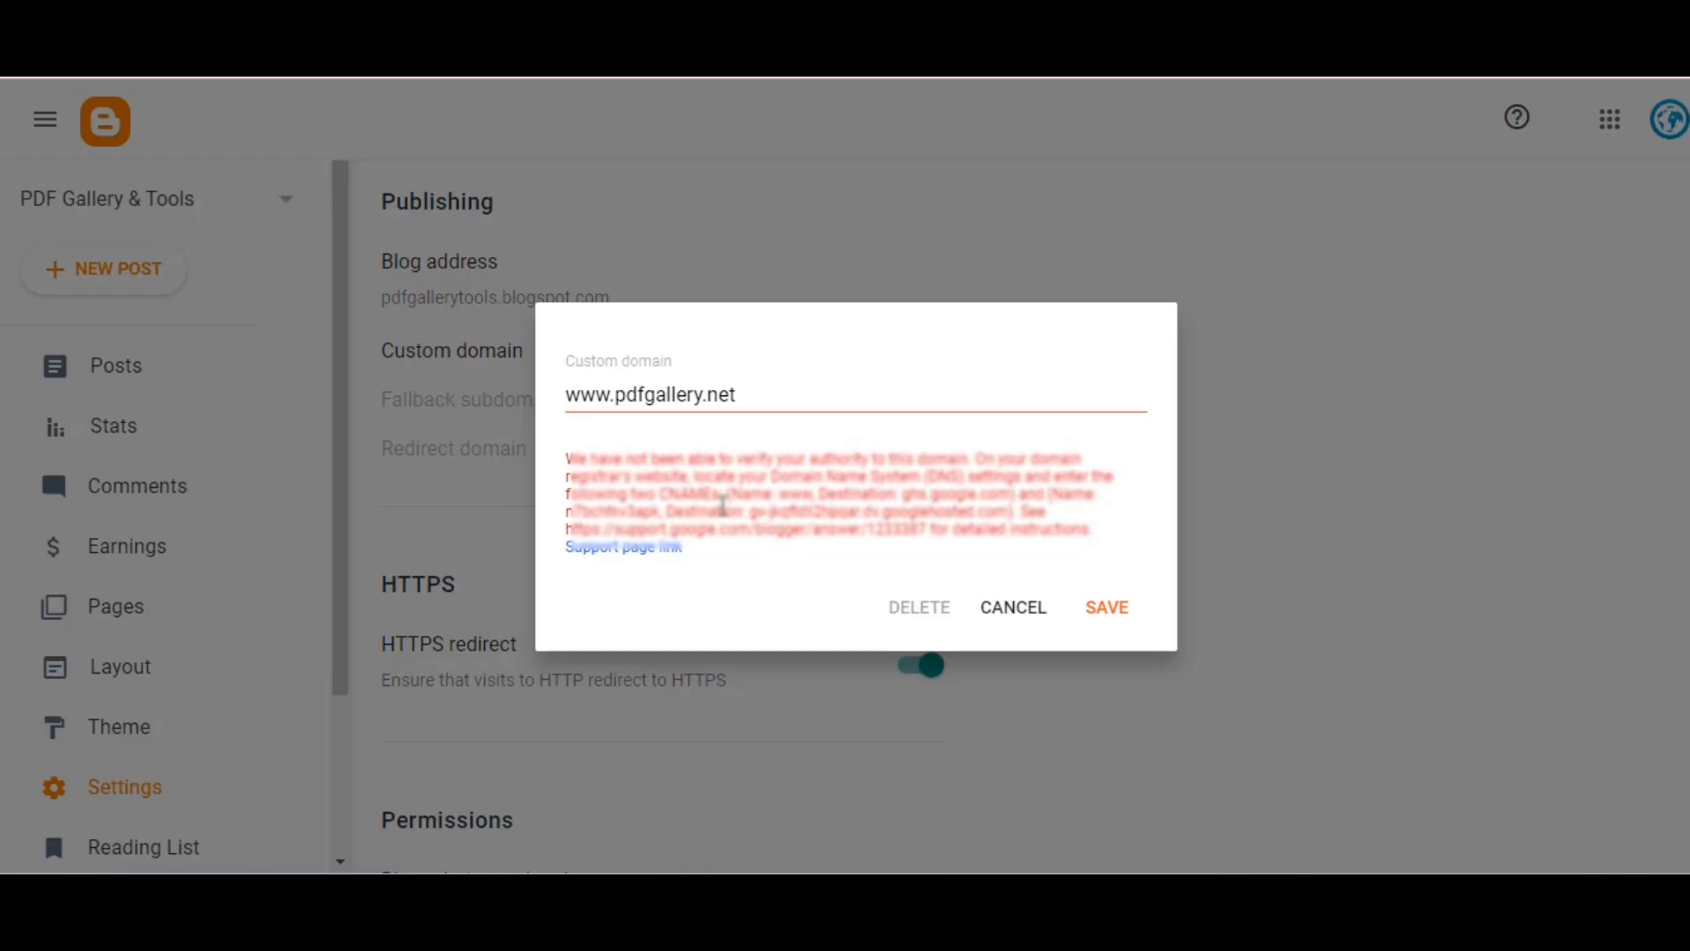
Copy the second CNAME's name from the domain verification message, and open the DNS/nameserver settings of pdfgallery.net in Niagahoster.
left_click_drag(661, 511, 576, 515)
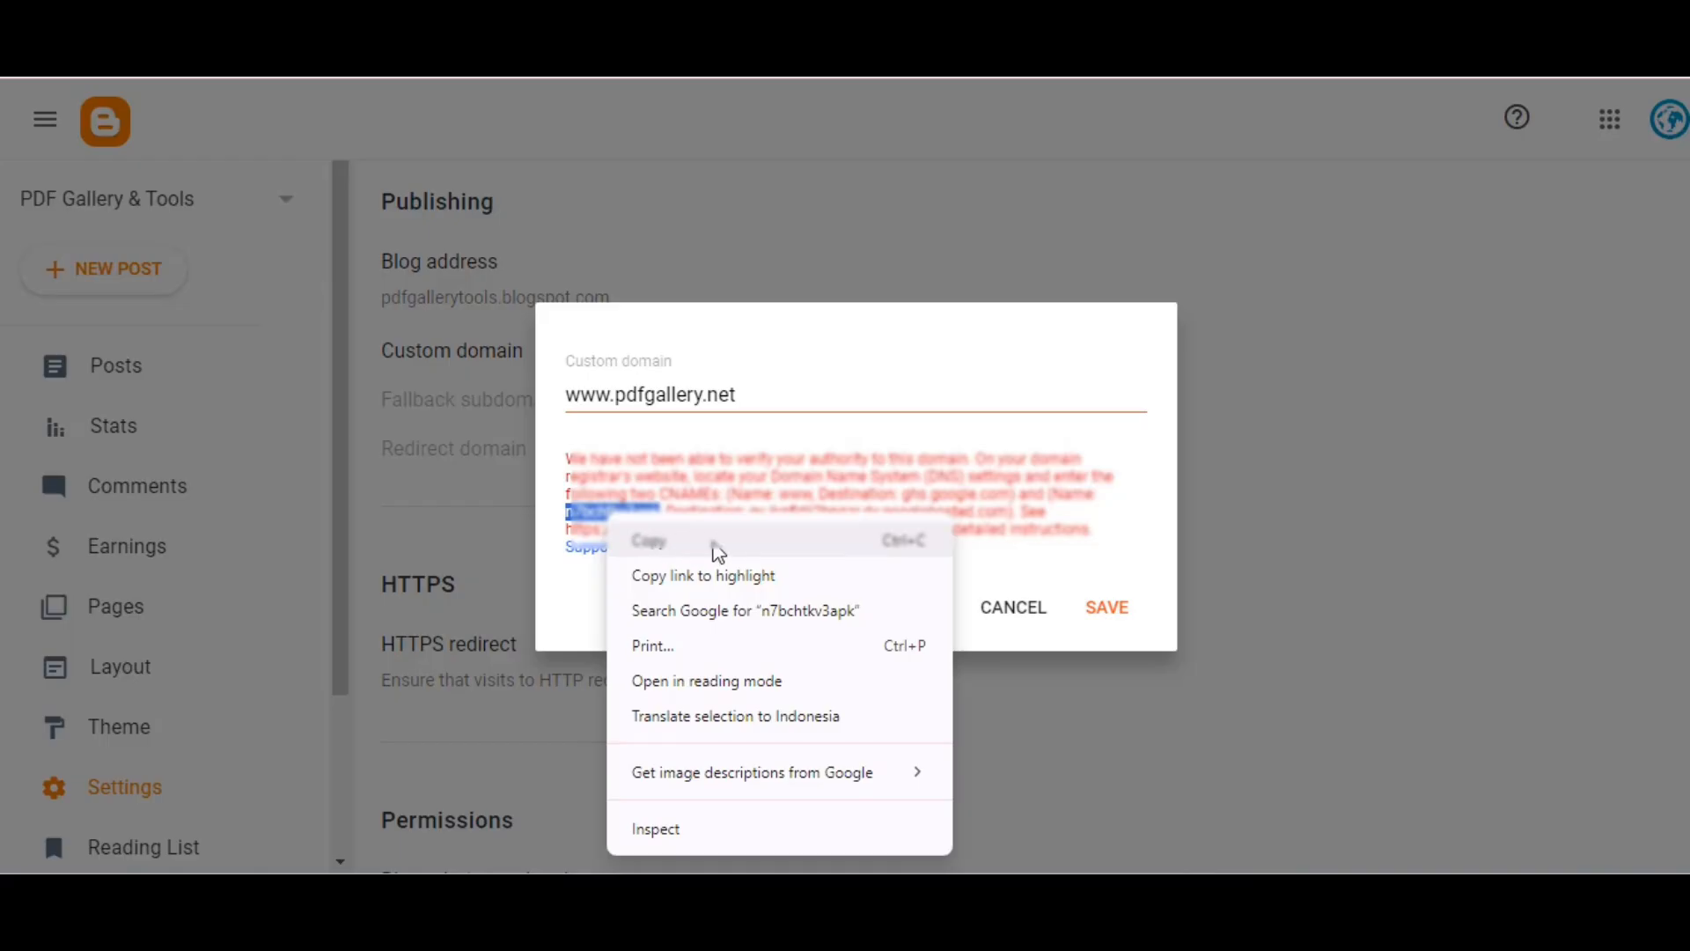
left_click(719, 552)
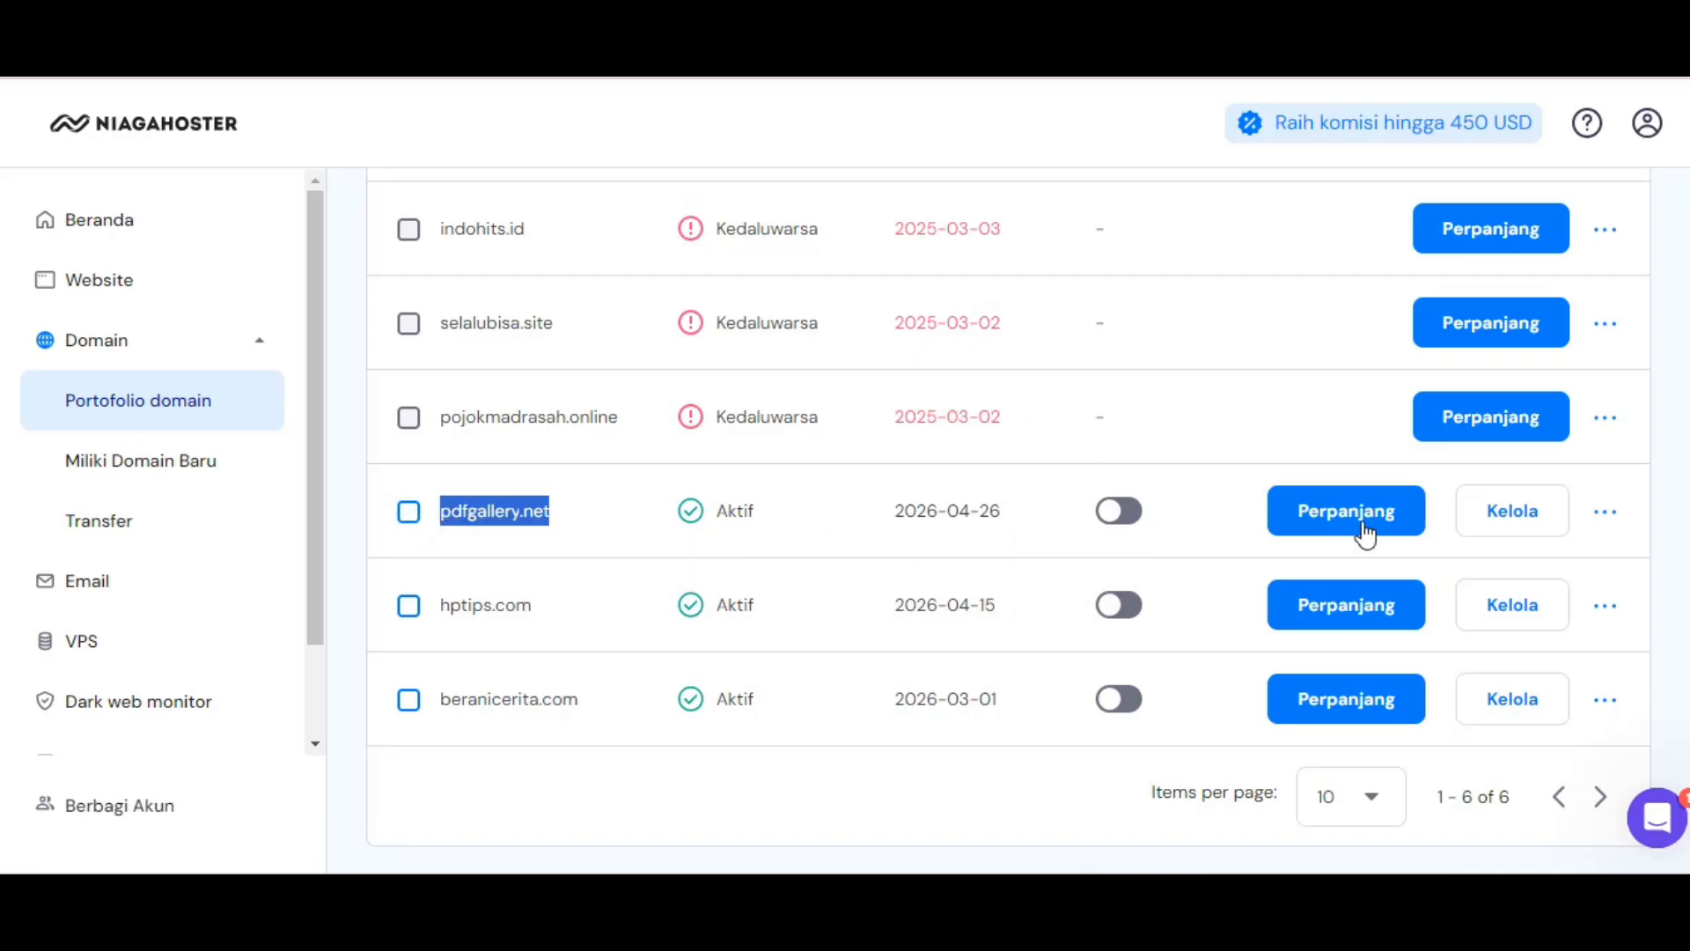
left_click(1511, 519)
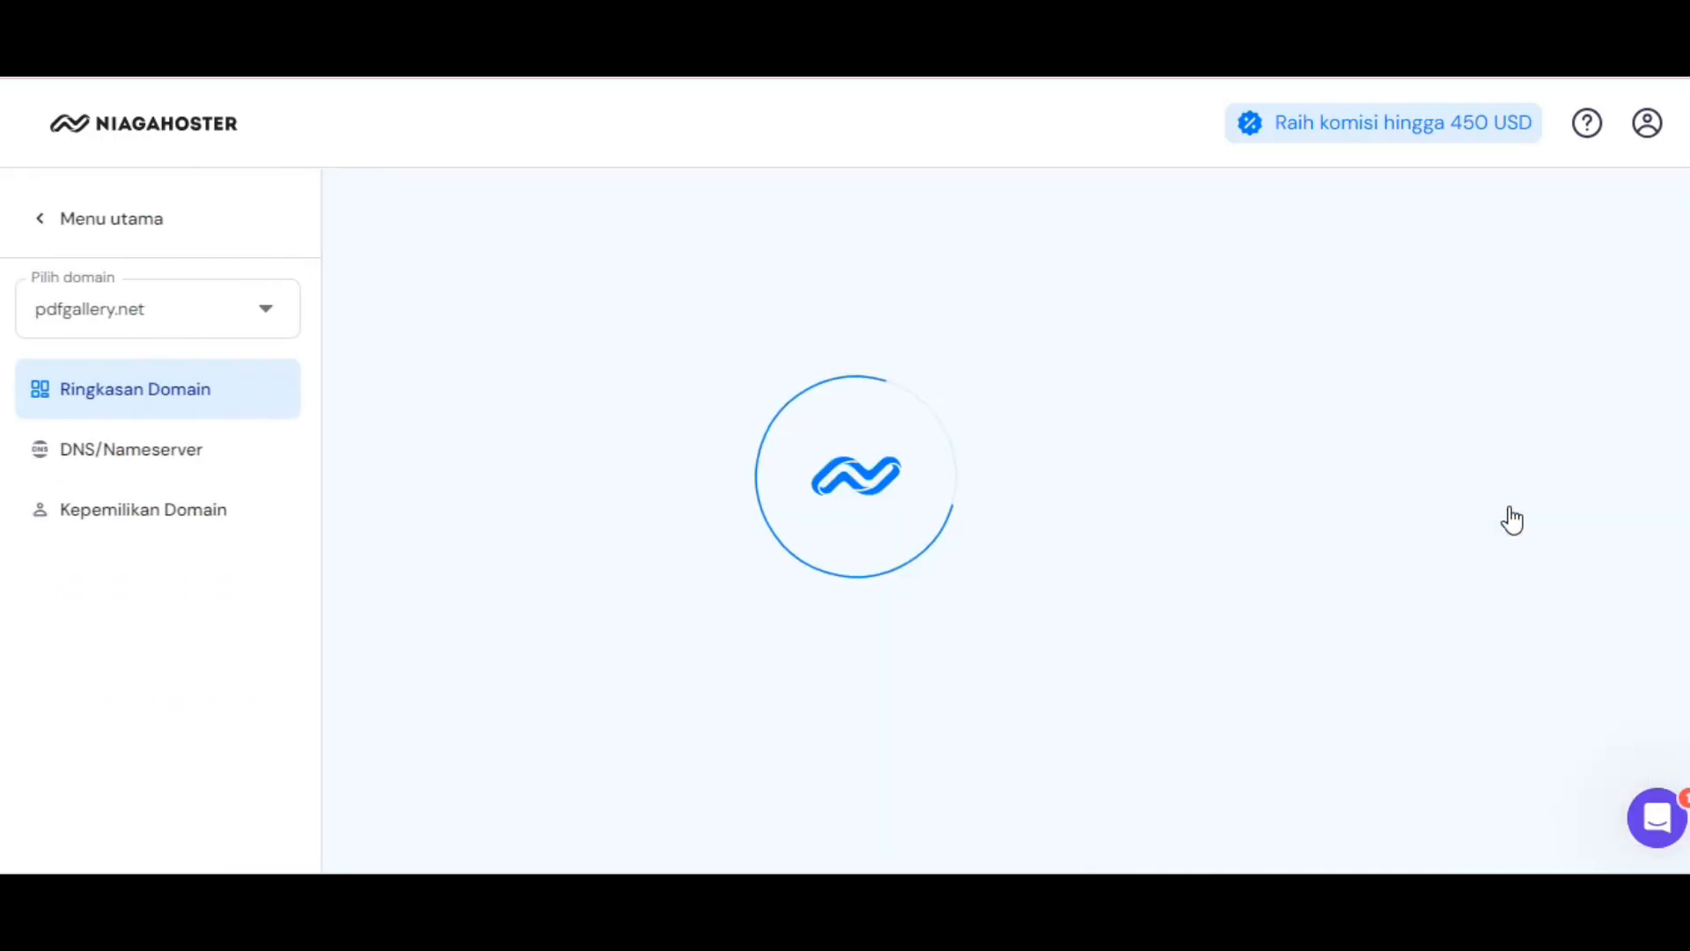
left_click(176, 458)
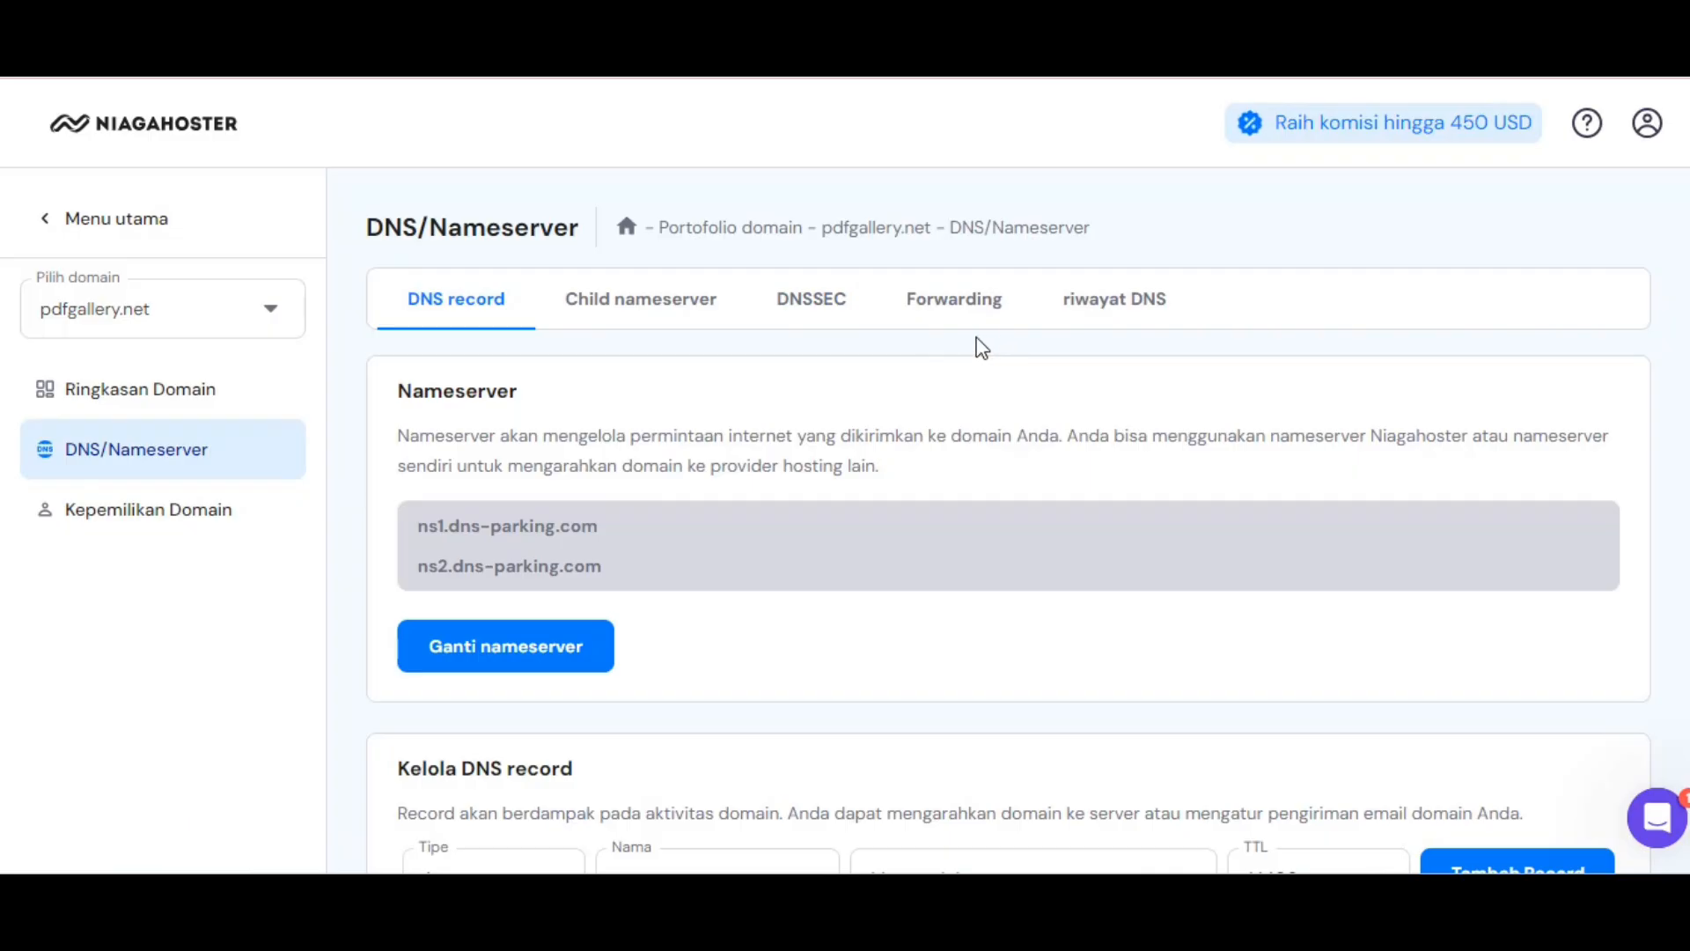
Set the new DNS record's type to CNAME and paste the copied verification code as its name.
scroll(647, 484, "down", 4)
scroll(656, 502, "down", 3)
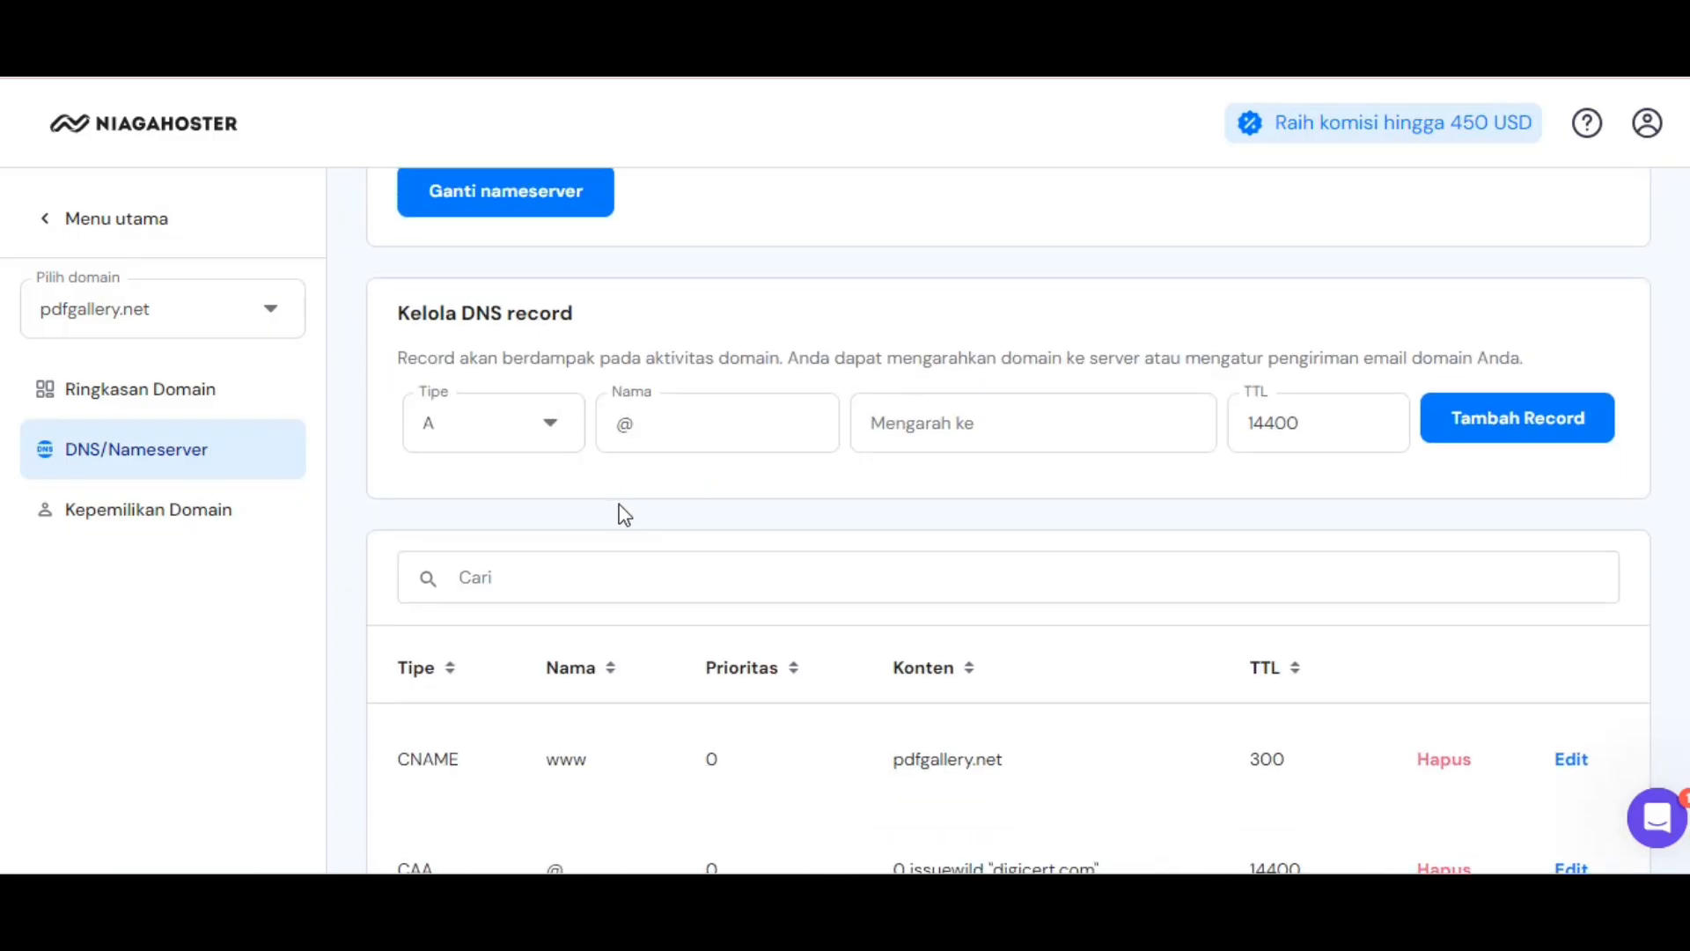
scroll(625, 501, "down", 4)
scroll(713, 489, "up", 4)
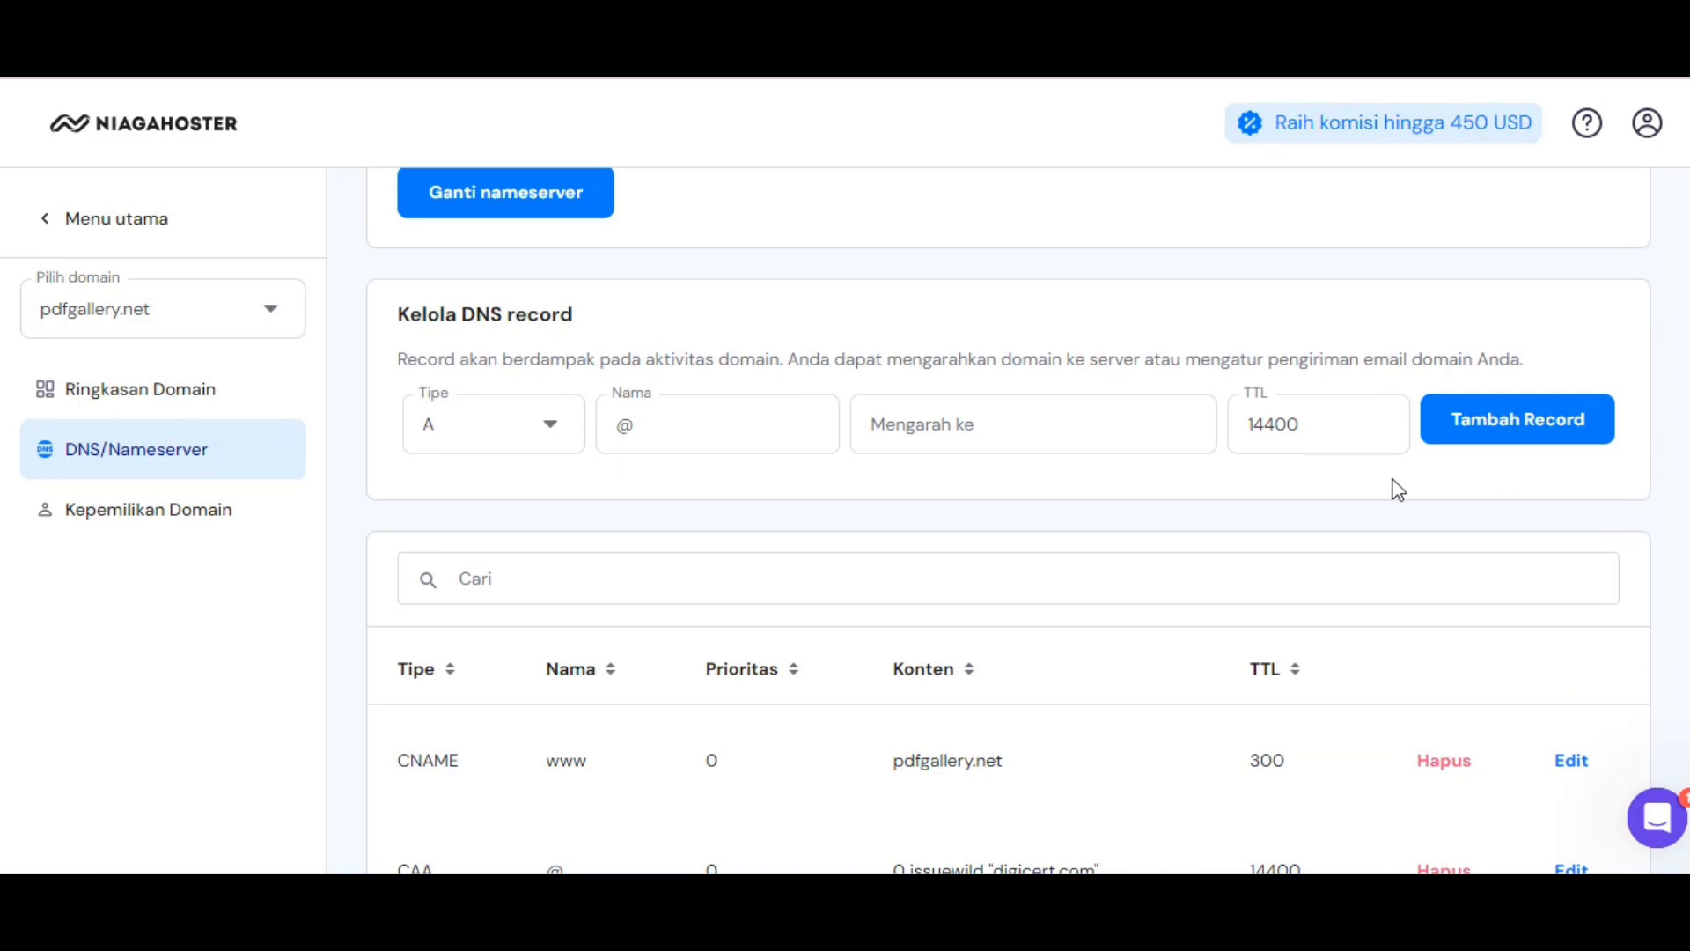
scroll(1392, 487, "down", 2)
left_click(523, 303)
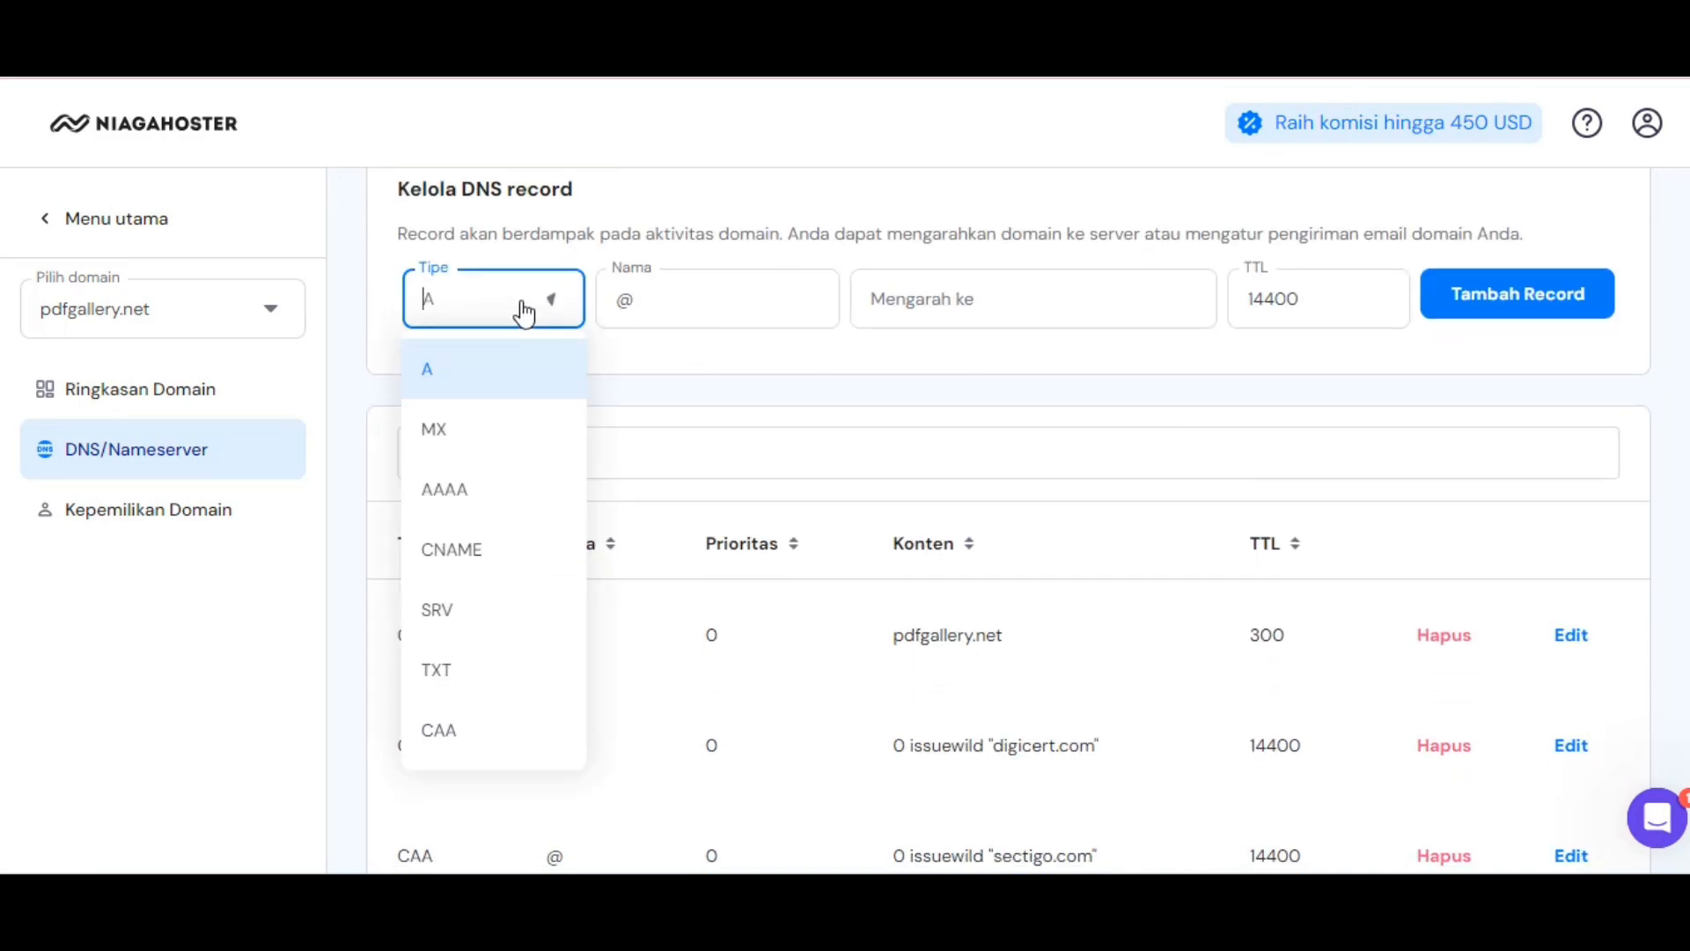
left_click(460, 555)
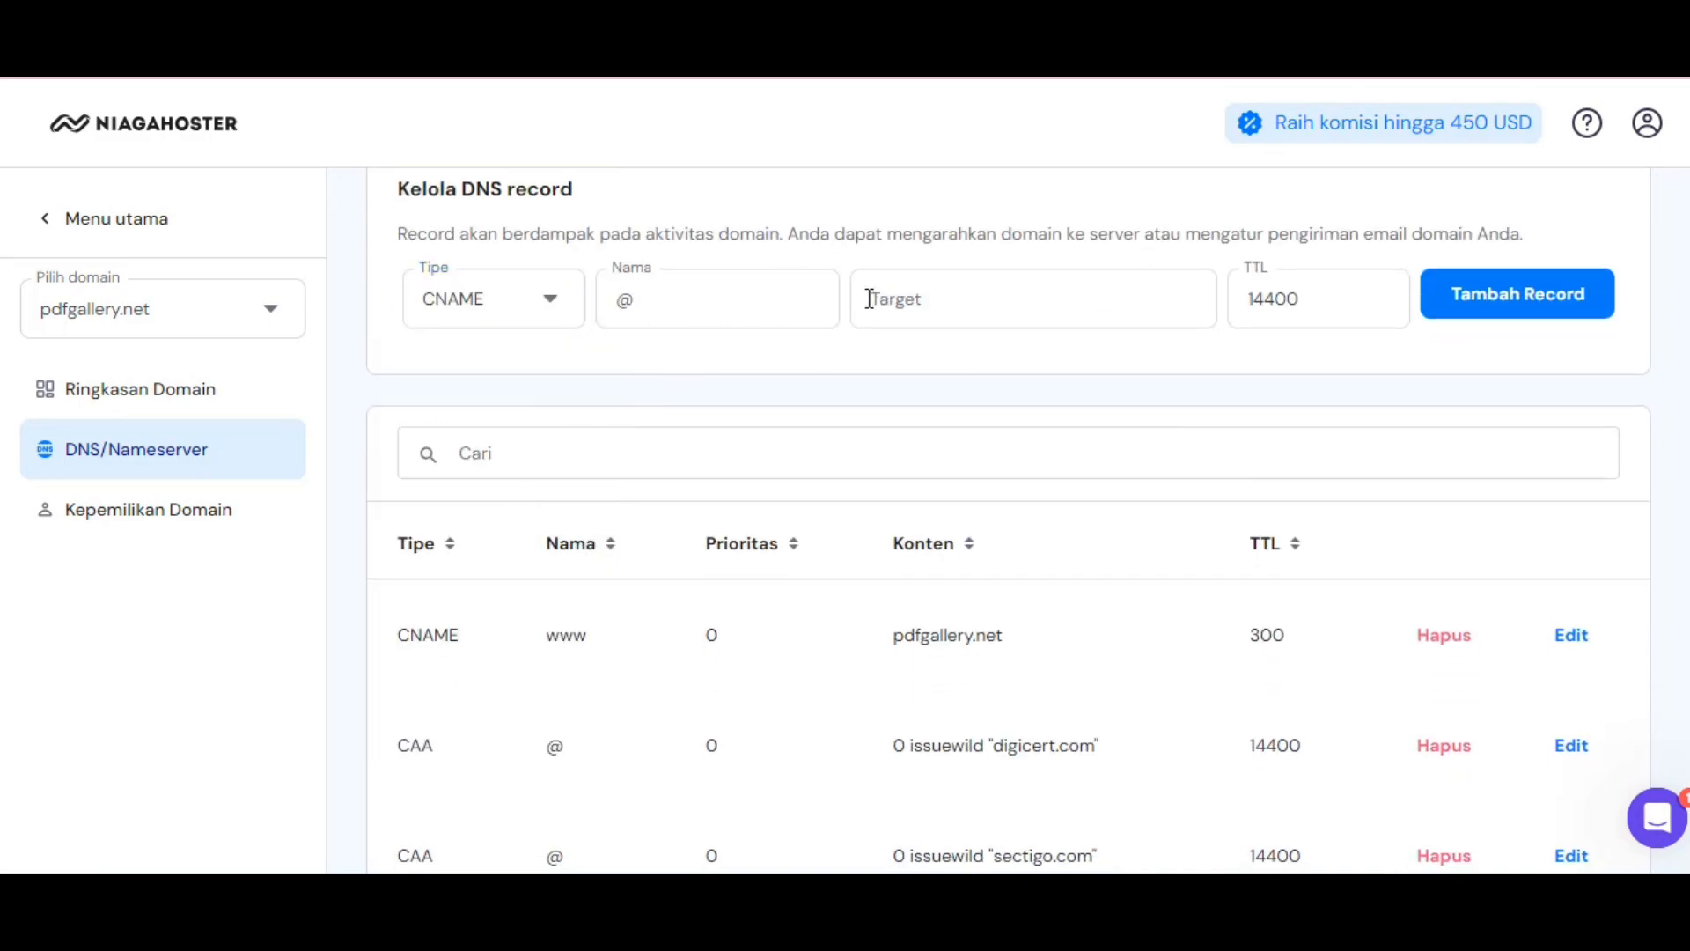
left_click(653, 304)
double_click(658, 305)
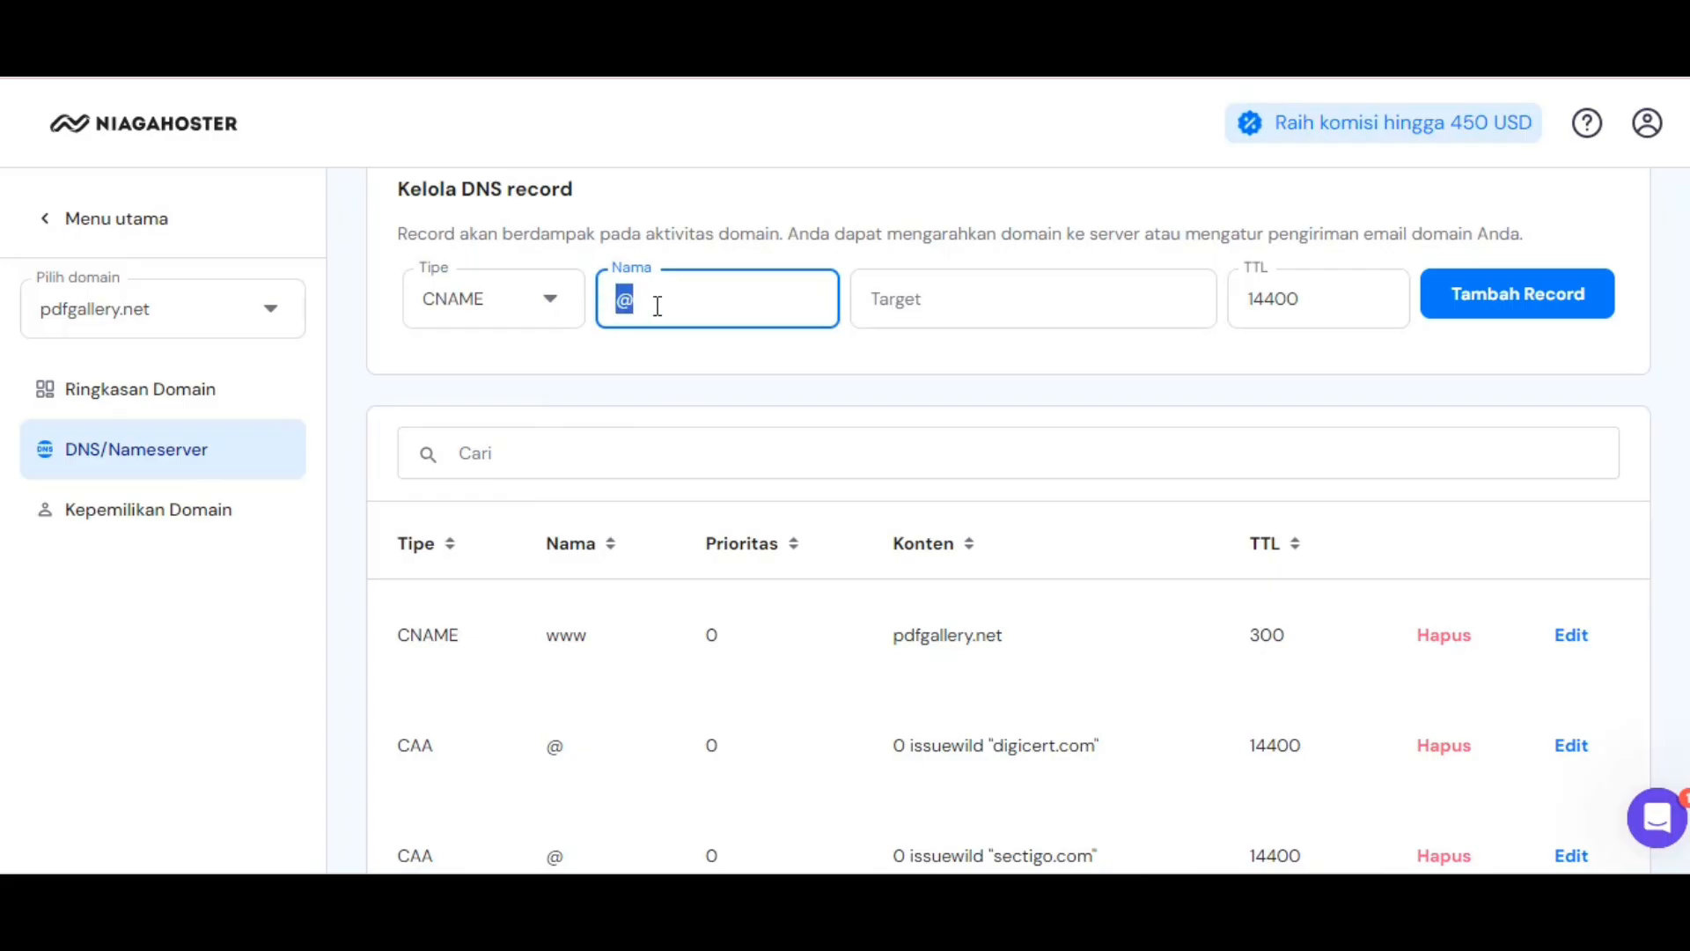
right_click(627, 310)
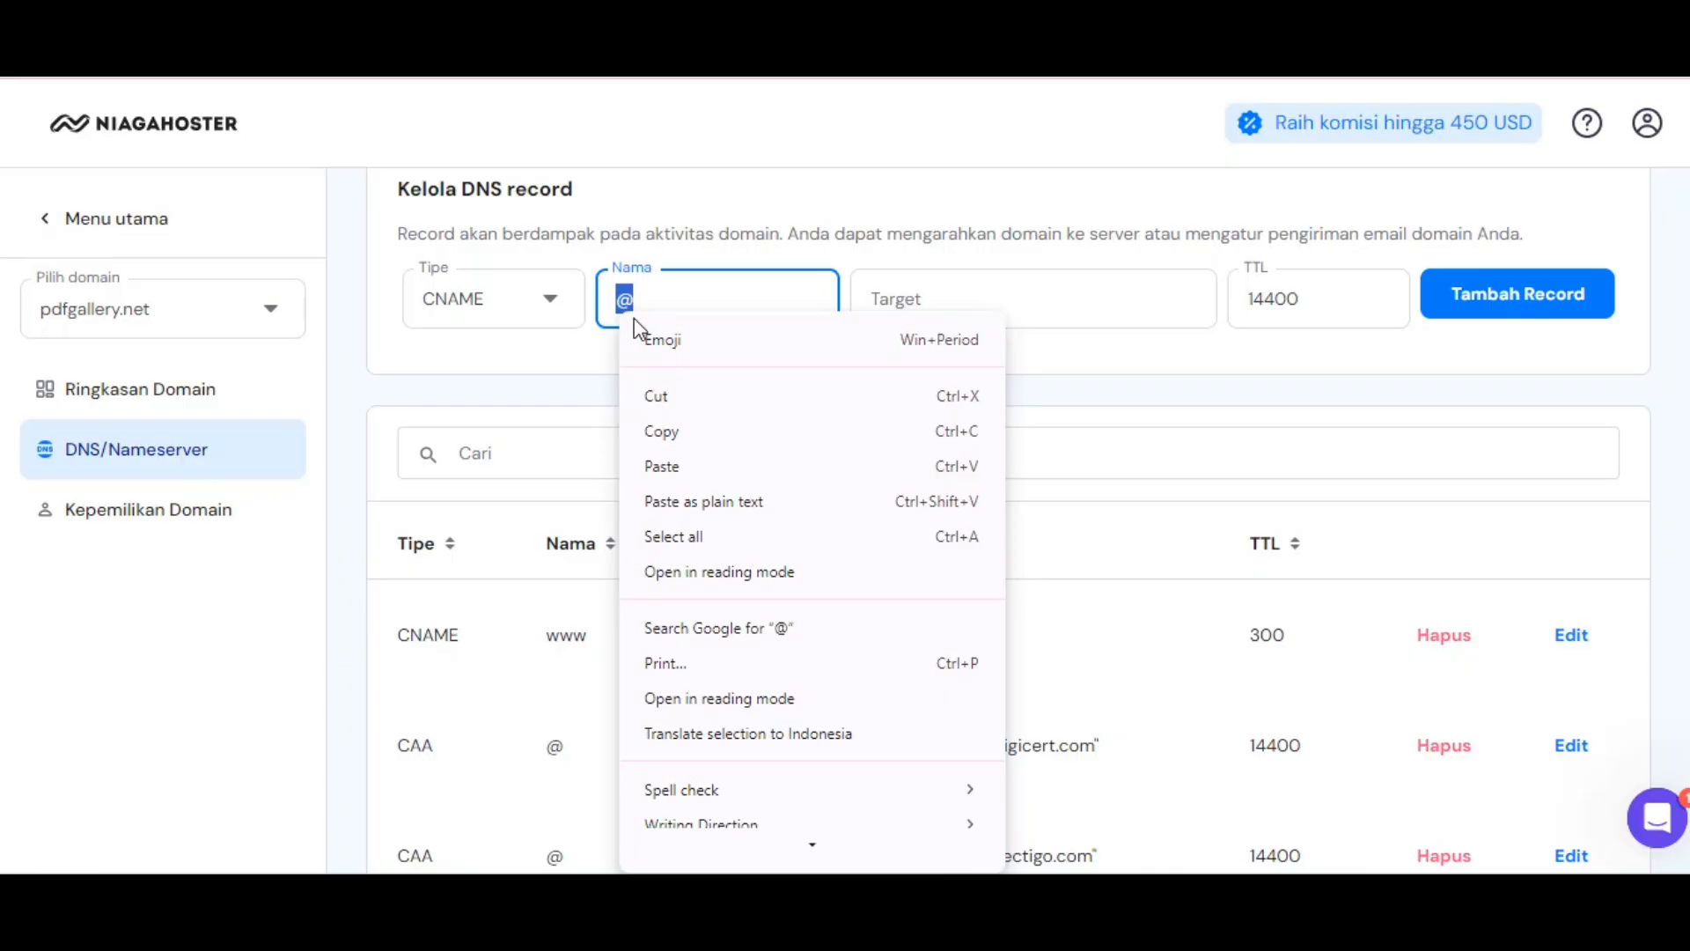
left_click(681, 466)
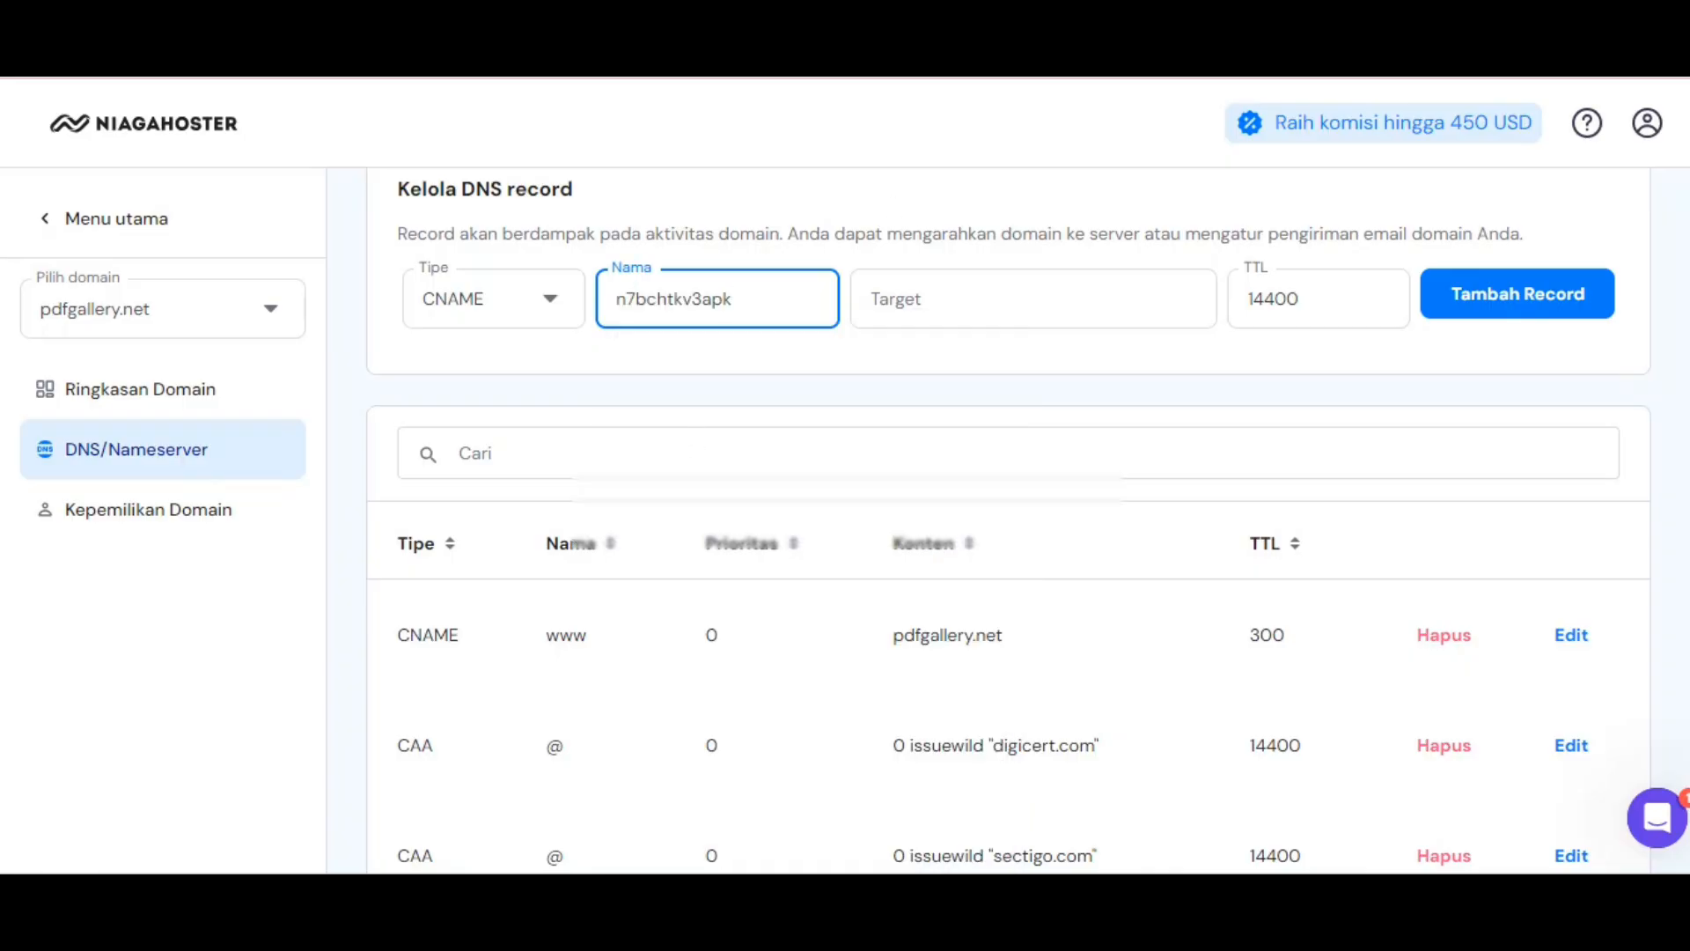
Copy the second CNAME's destination from Blogger's verification message and paste it as the target of the new record in Niagahoster.
left_click(934, 20)
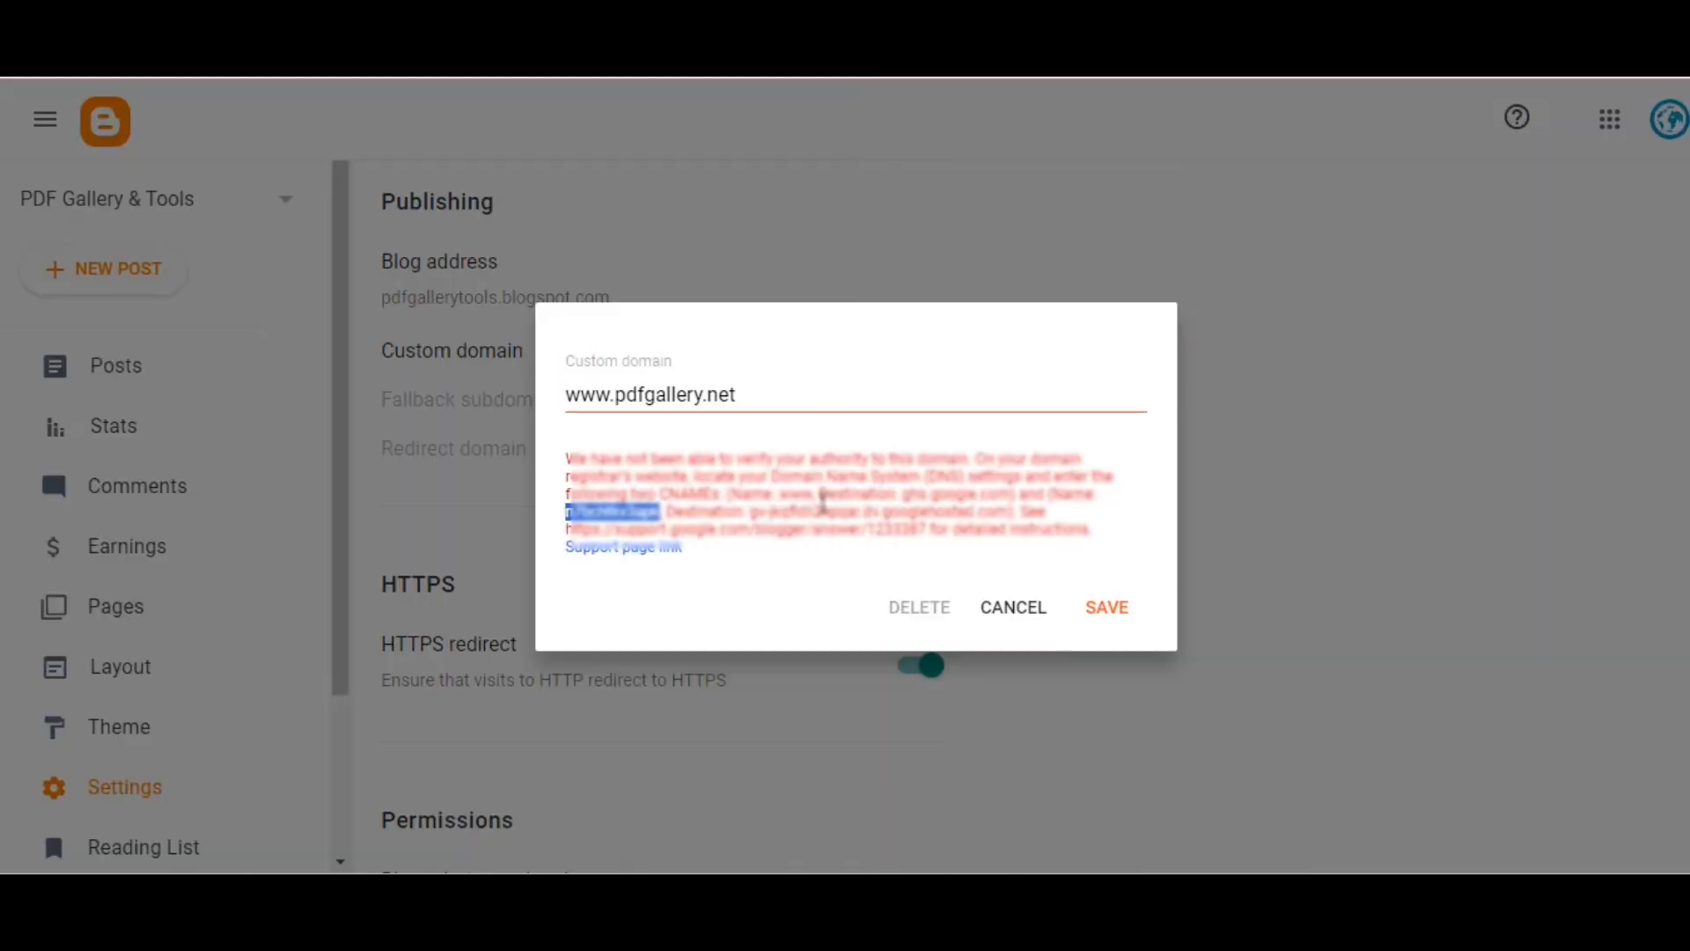
left_click_drag(750, 512, 1010, 518)
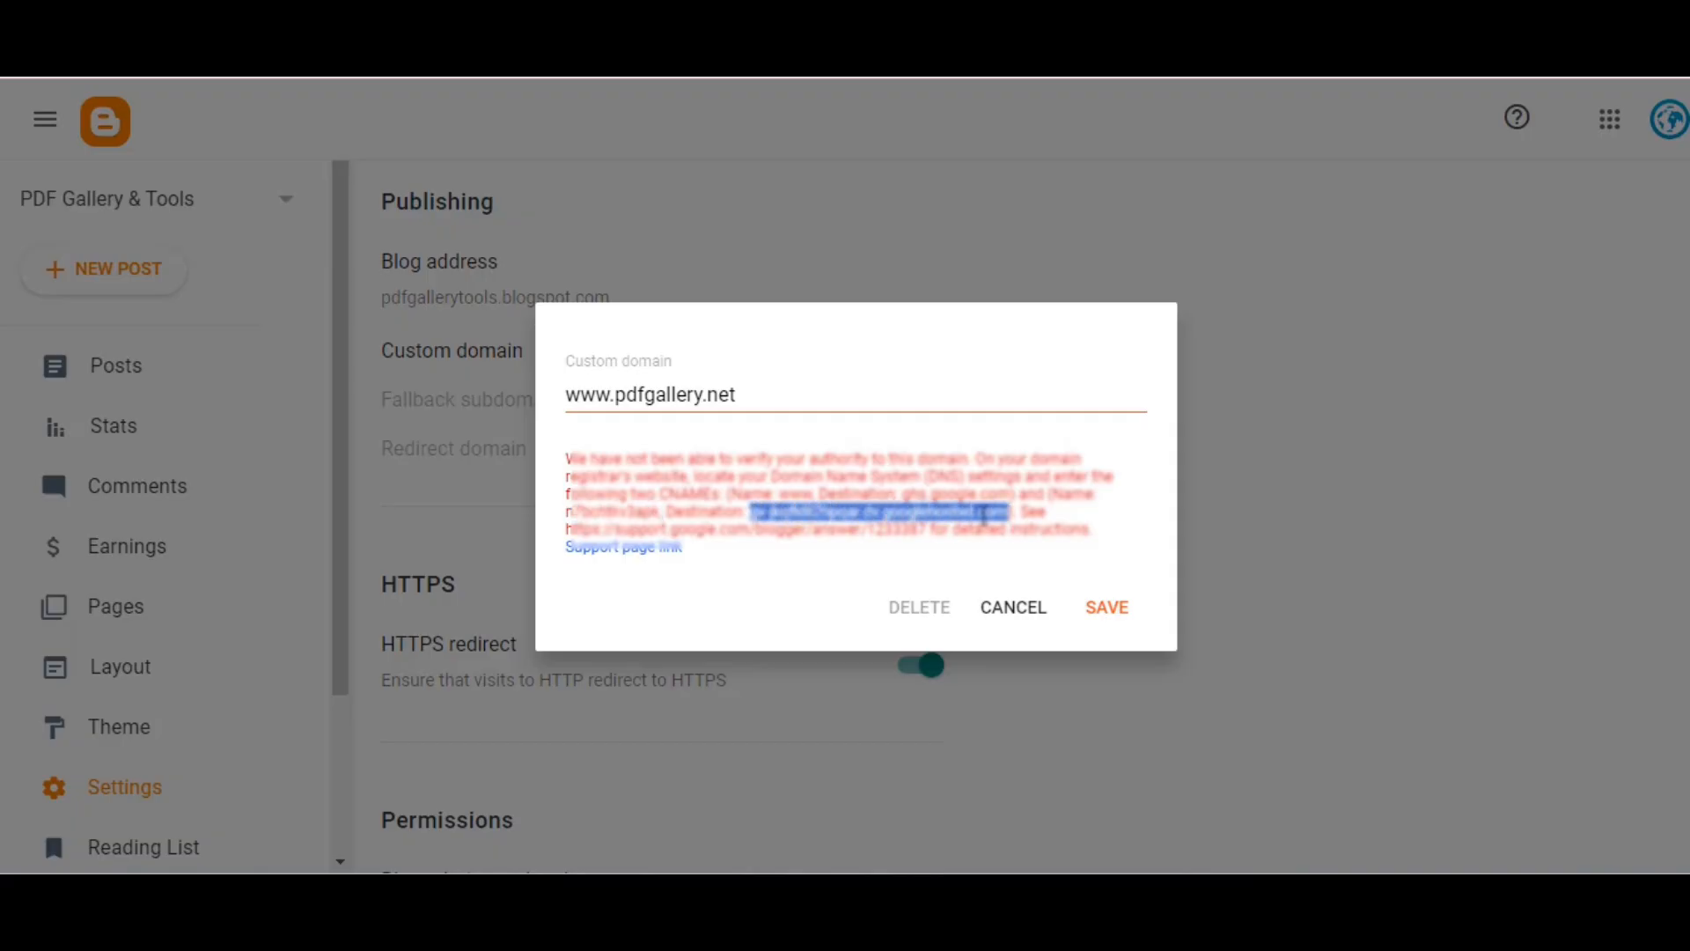
right_click(983, 516)
left_click(1032, 546)
key("alt+Tab")
left_click(898, 303)
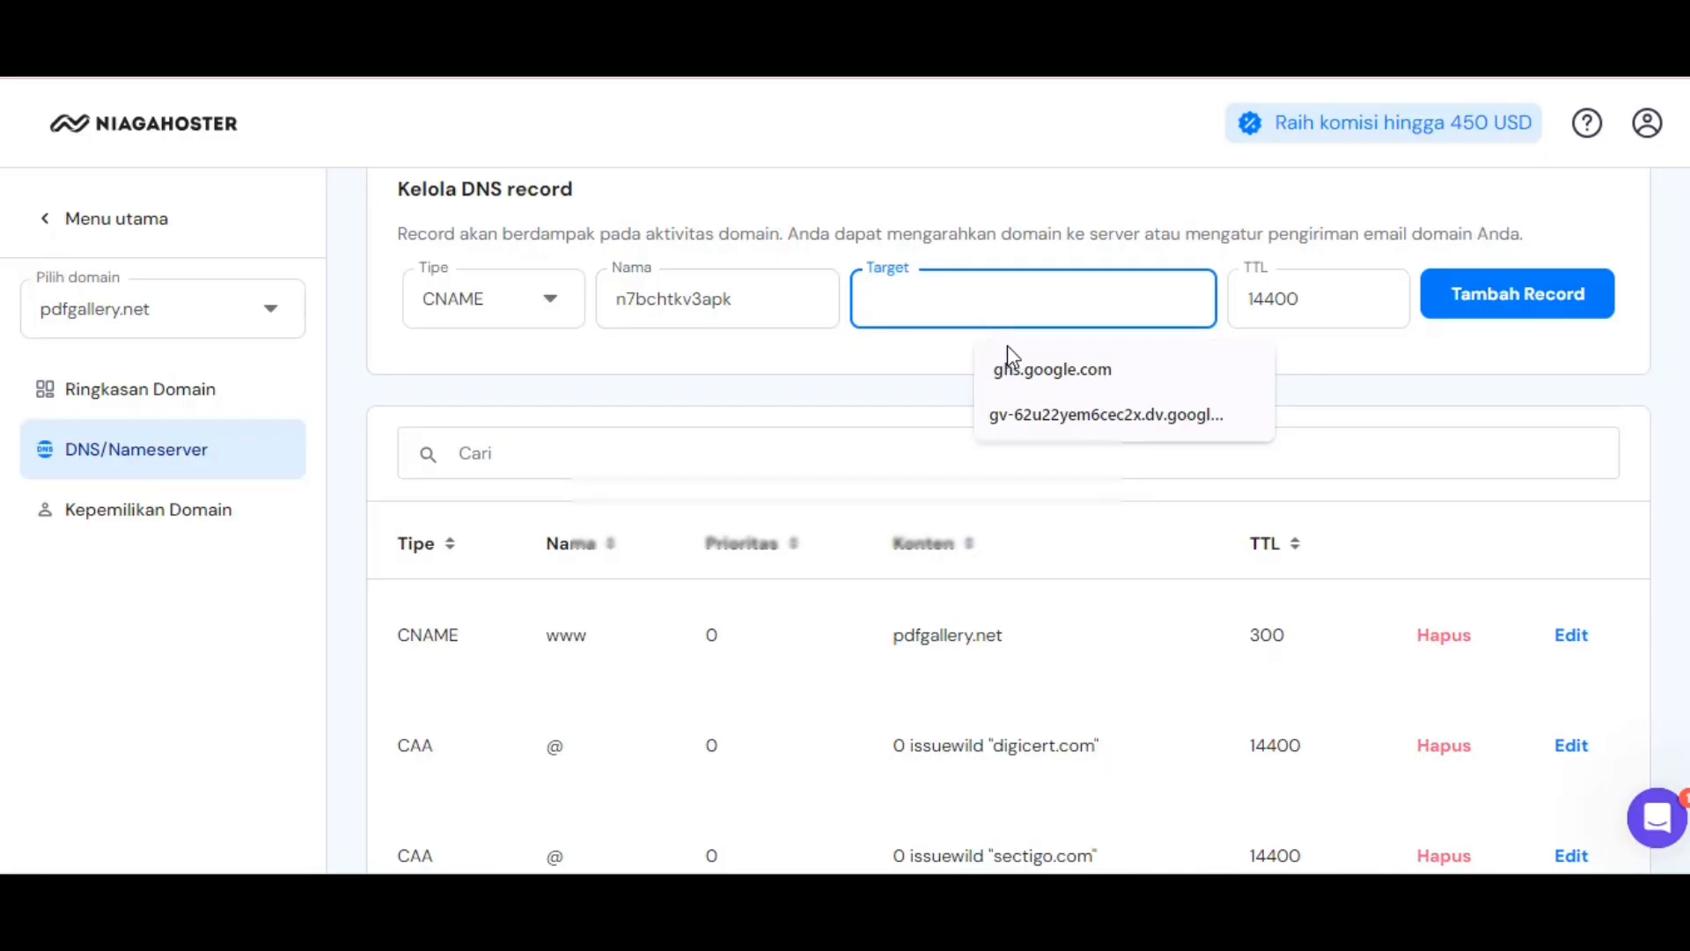
right_click(974, 318)
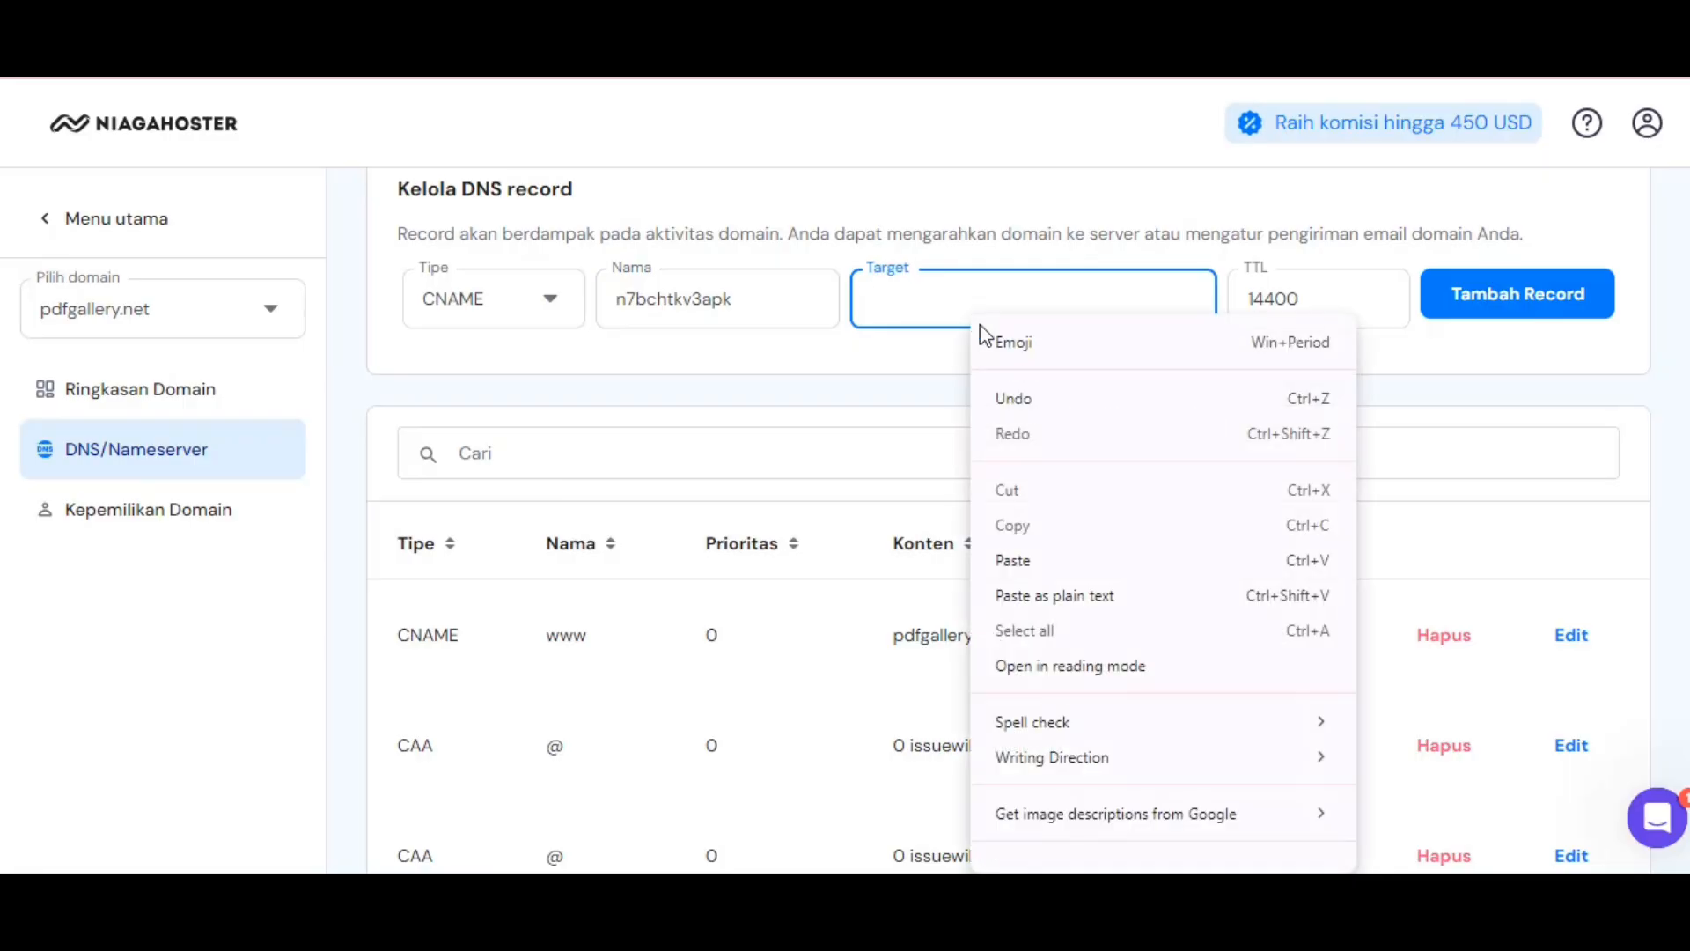
left_click(1025, 561)
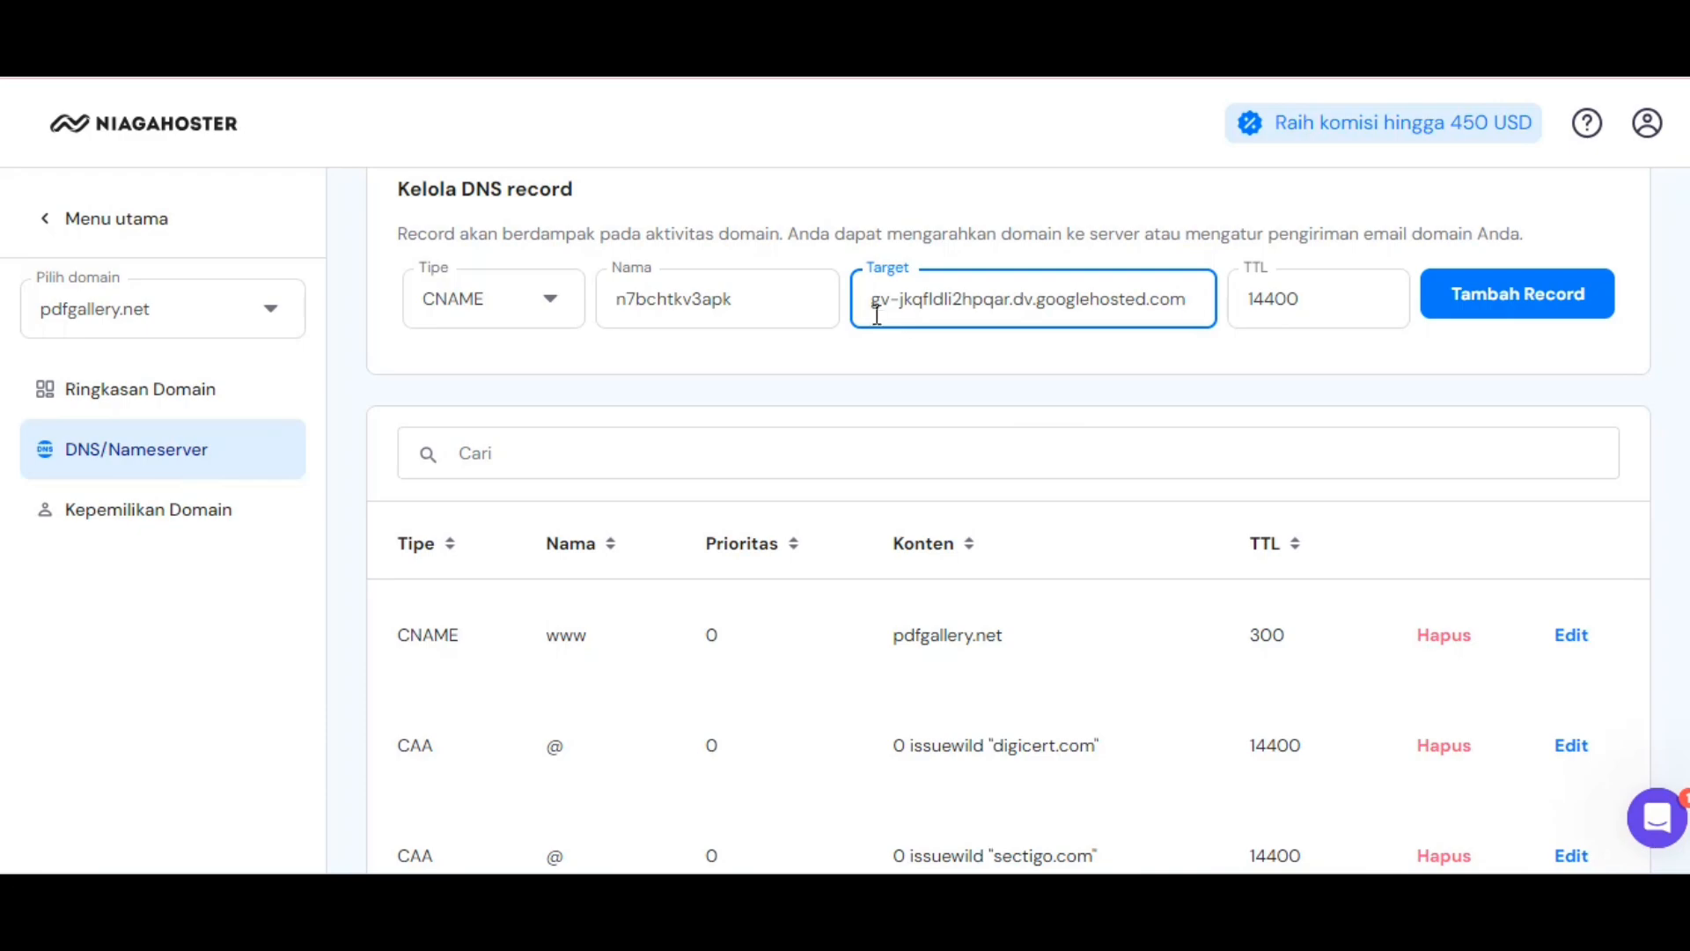
Compare the CNAME details in Blogger's verification message with the filled-in DNS record in Niagahoster.
scroll(983, 474, "up", 3)
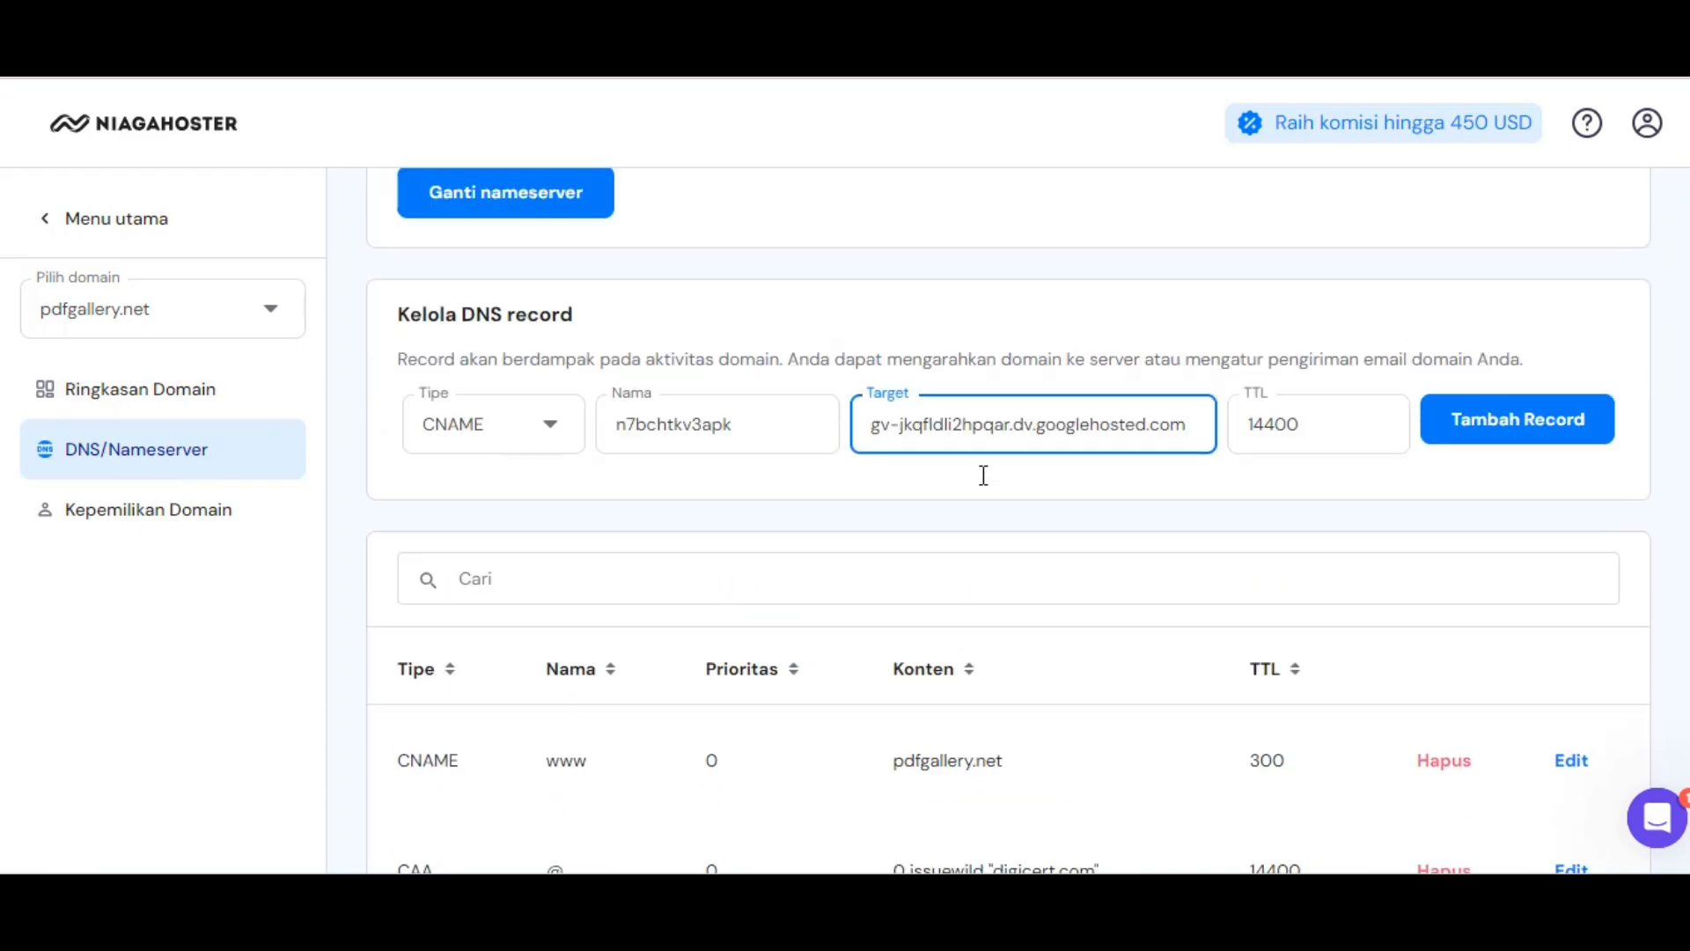
left_click(1479, 554)
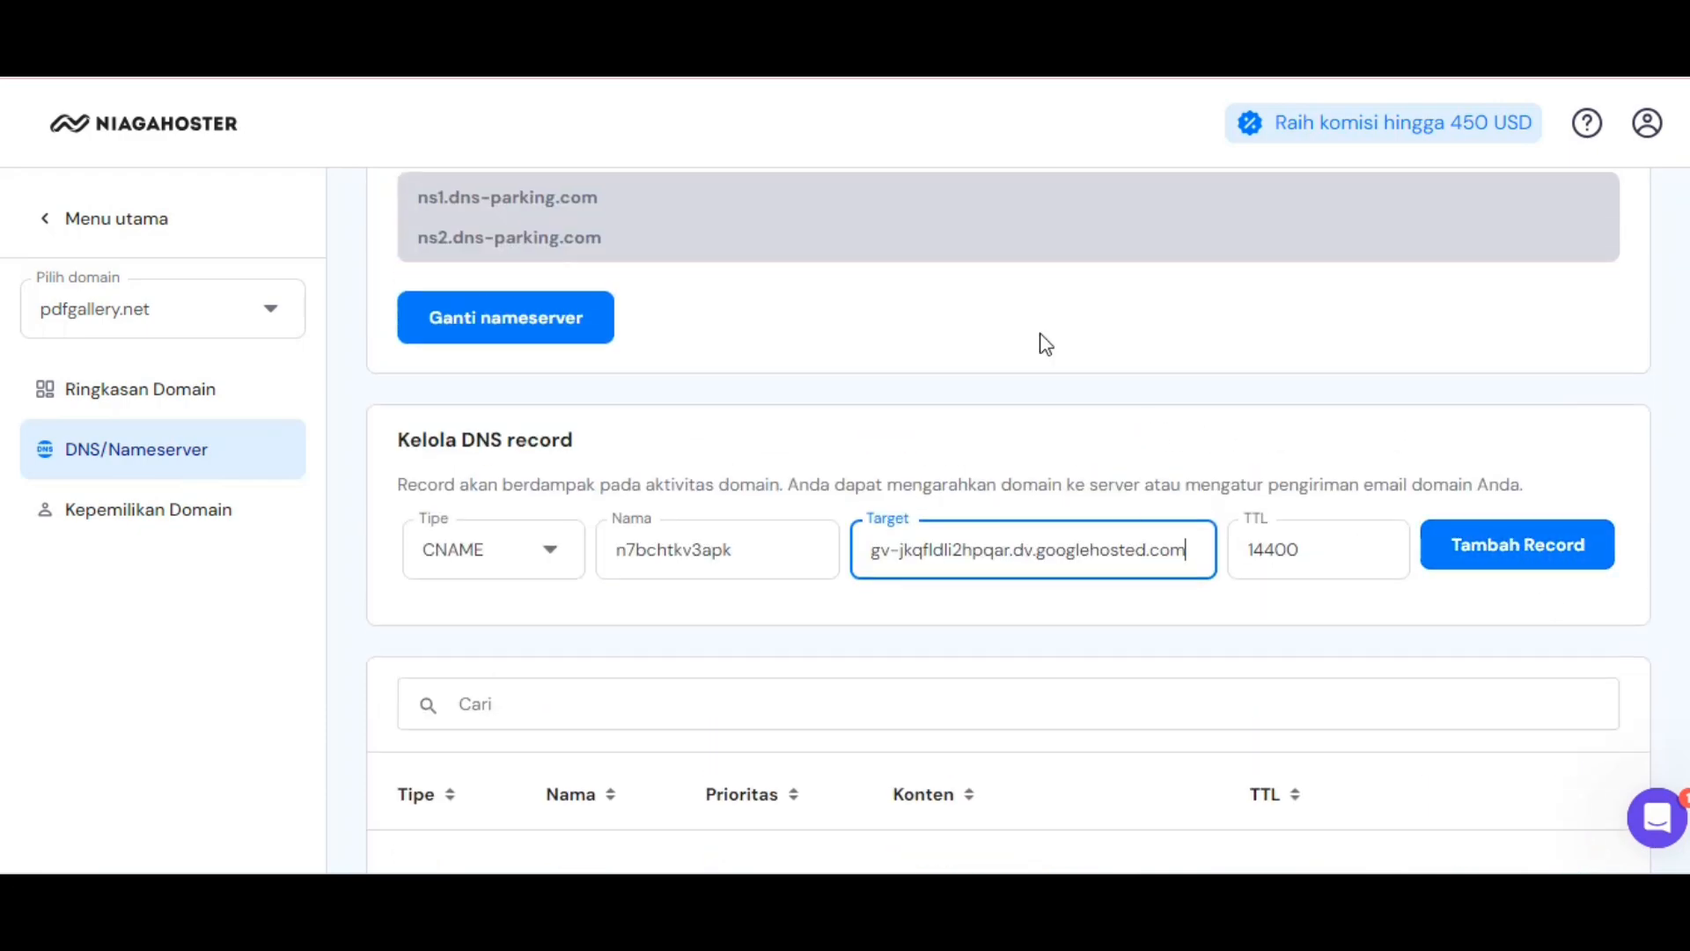
key("alt+Tab")
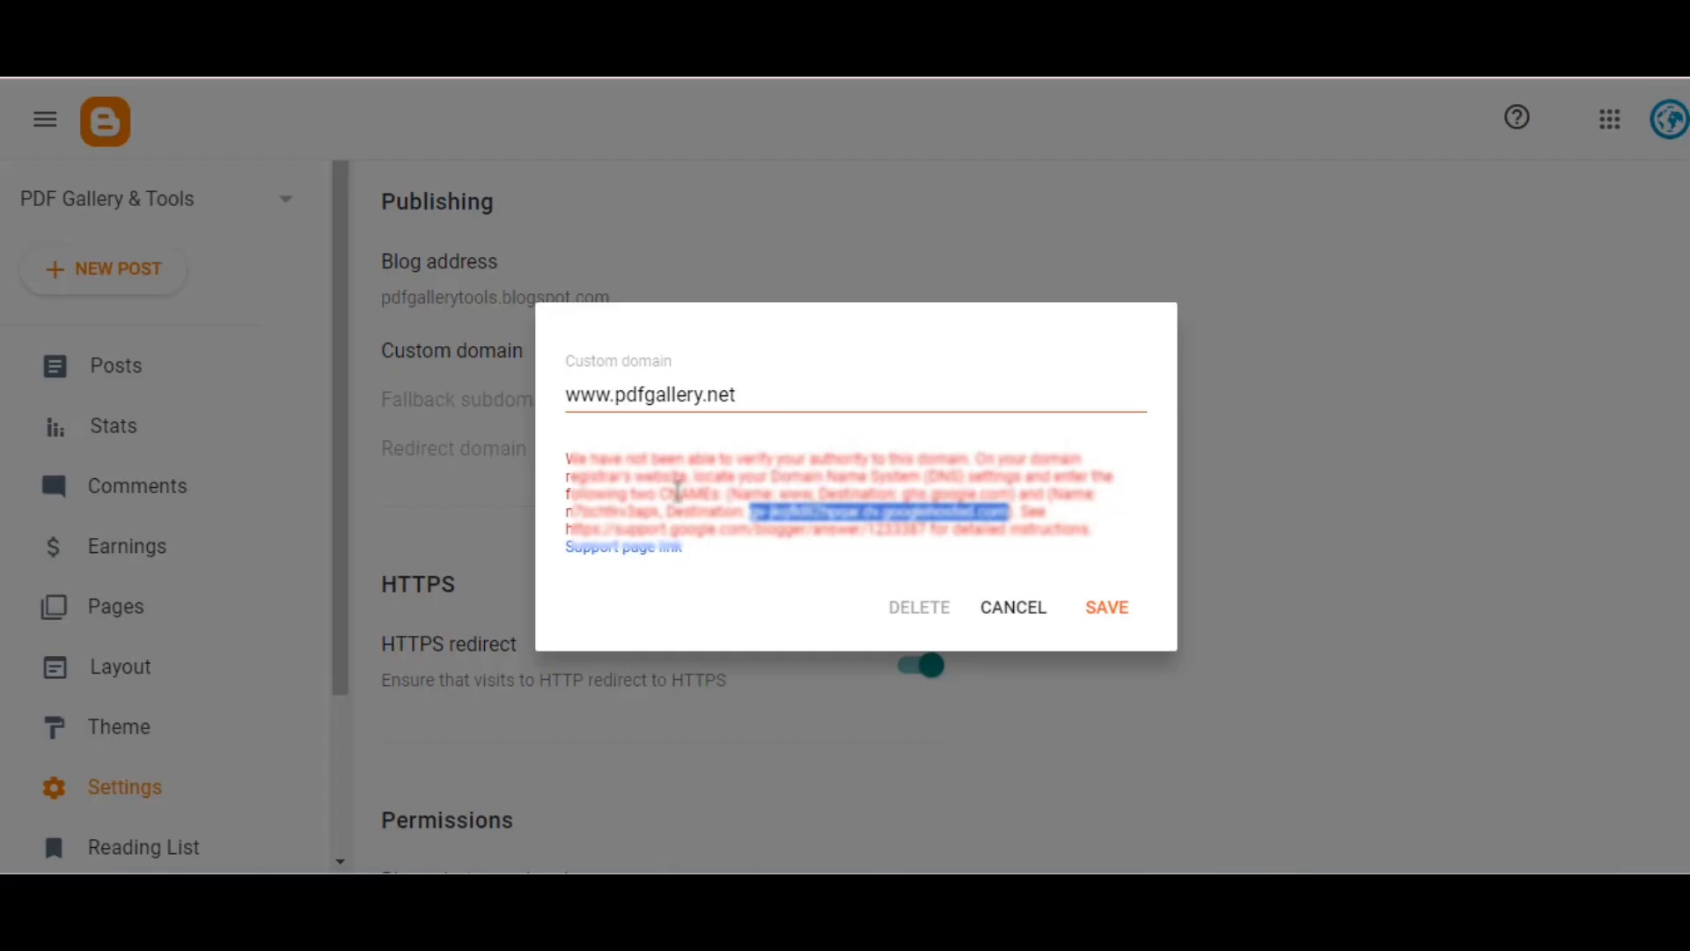
triple_click(677, 491)
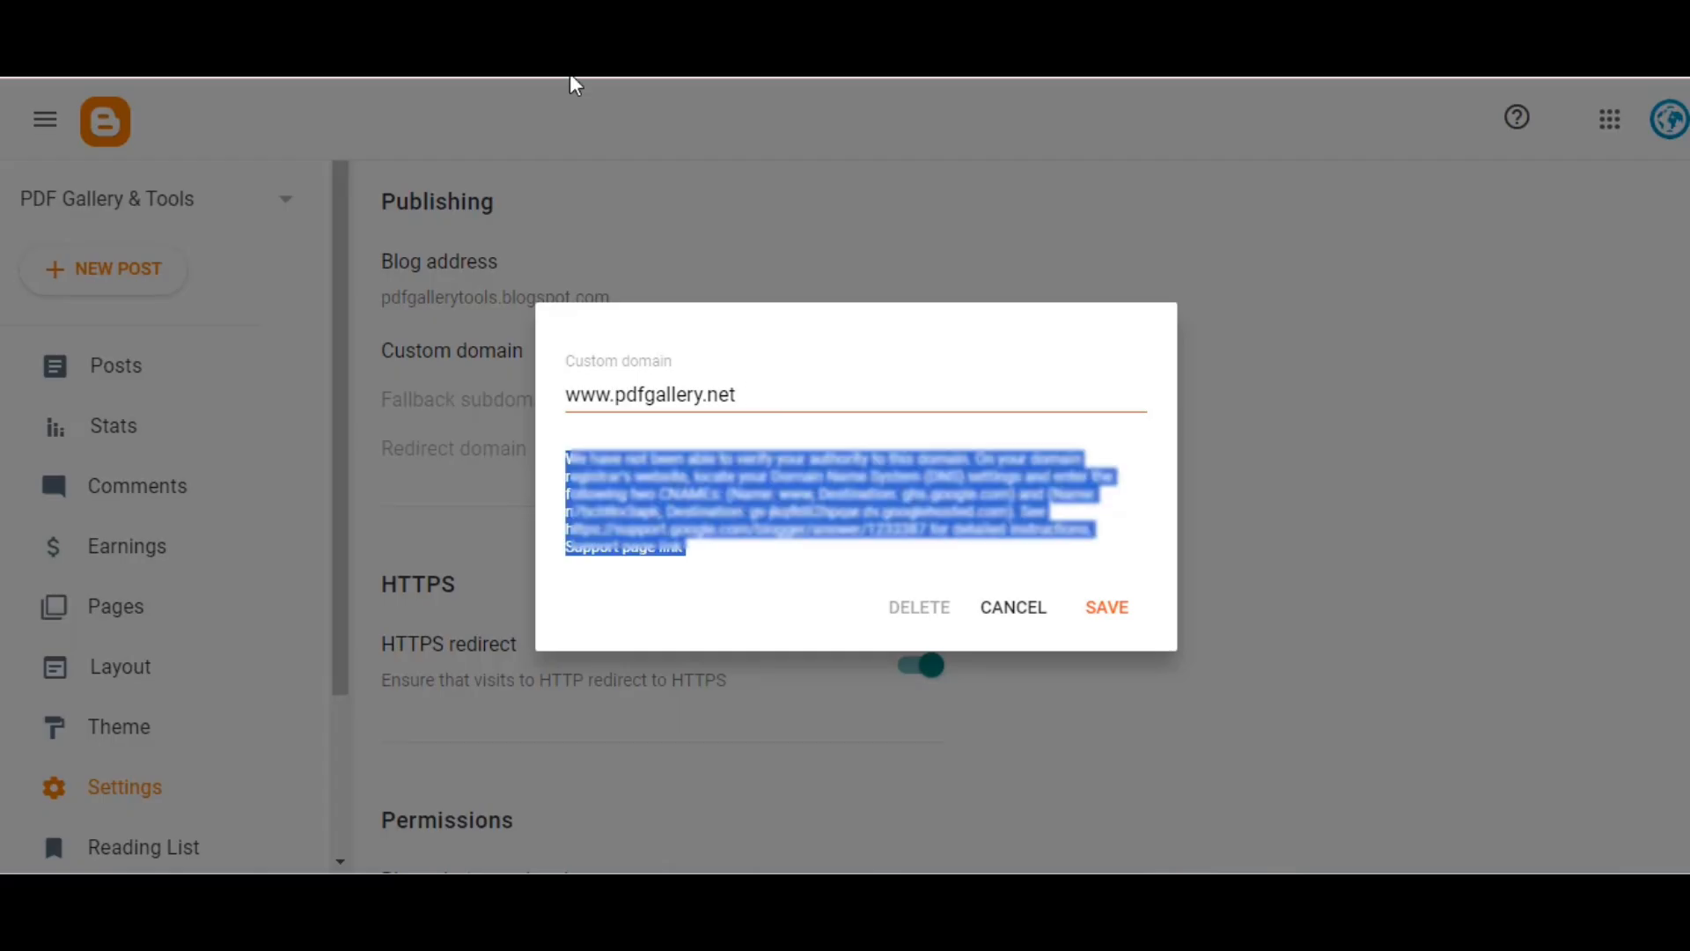
key("alt+Tab")
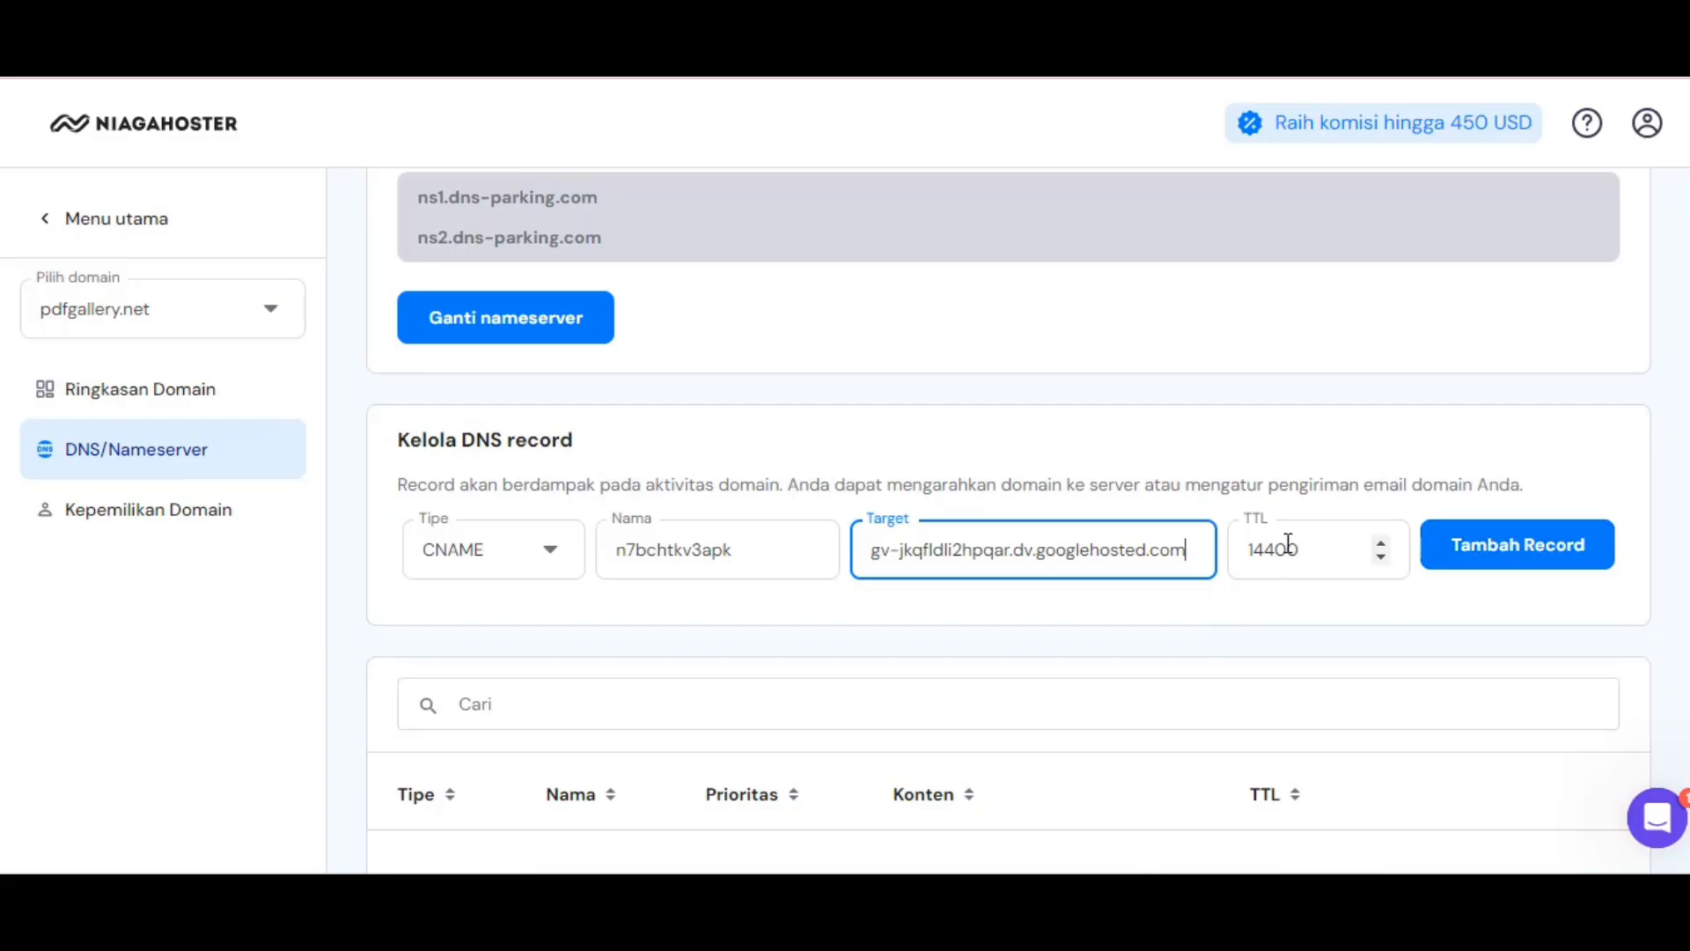
scroll(1252, 548, "down", 3)
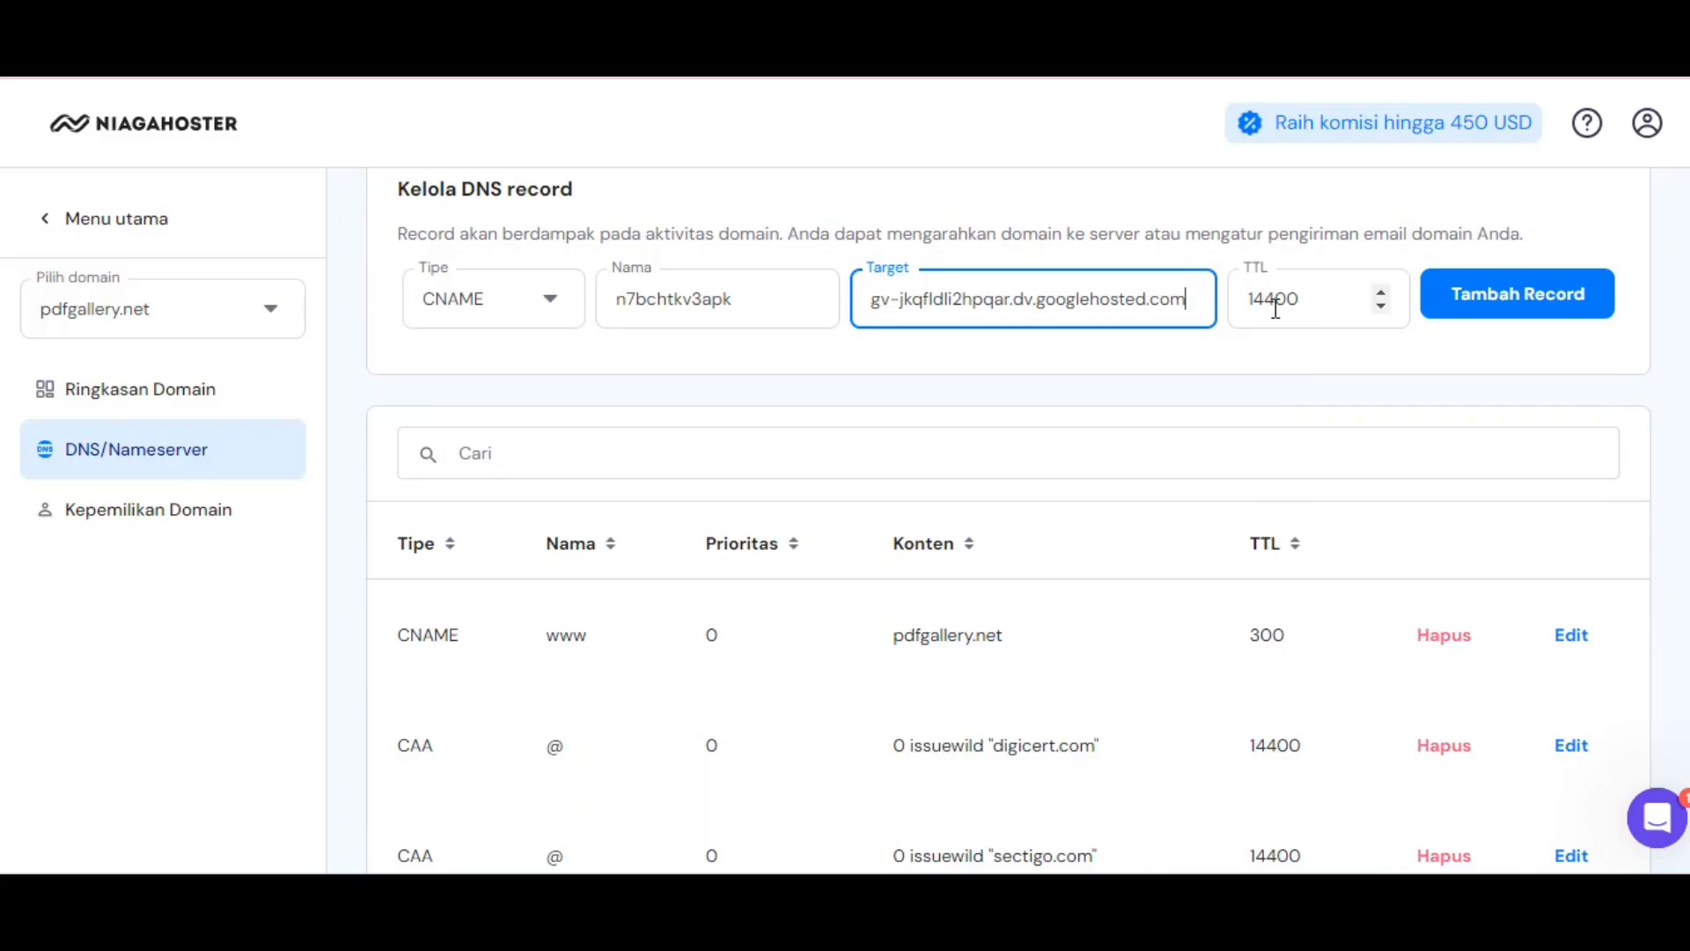
Add the filled-in verification CNAME record to pdfgallery.net and review the DNS record list for it.
left_click(1538, 308)
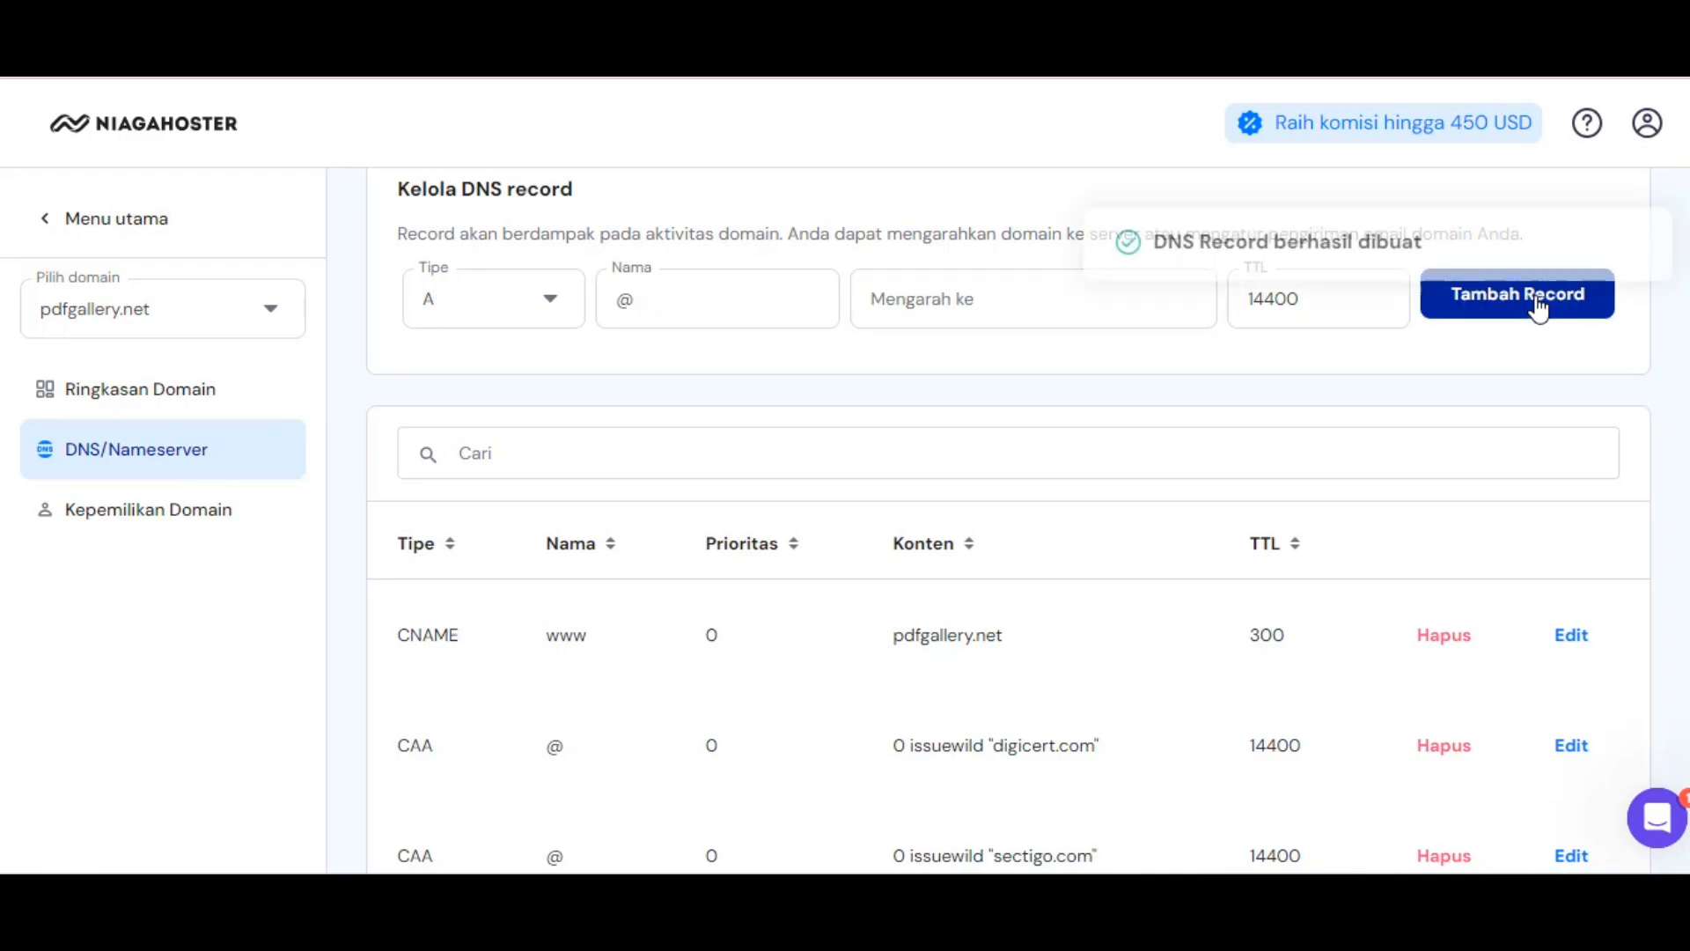
scroll(1112, 388, "down", 10)
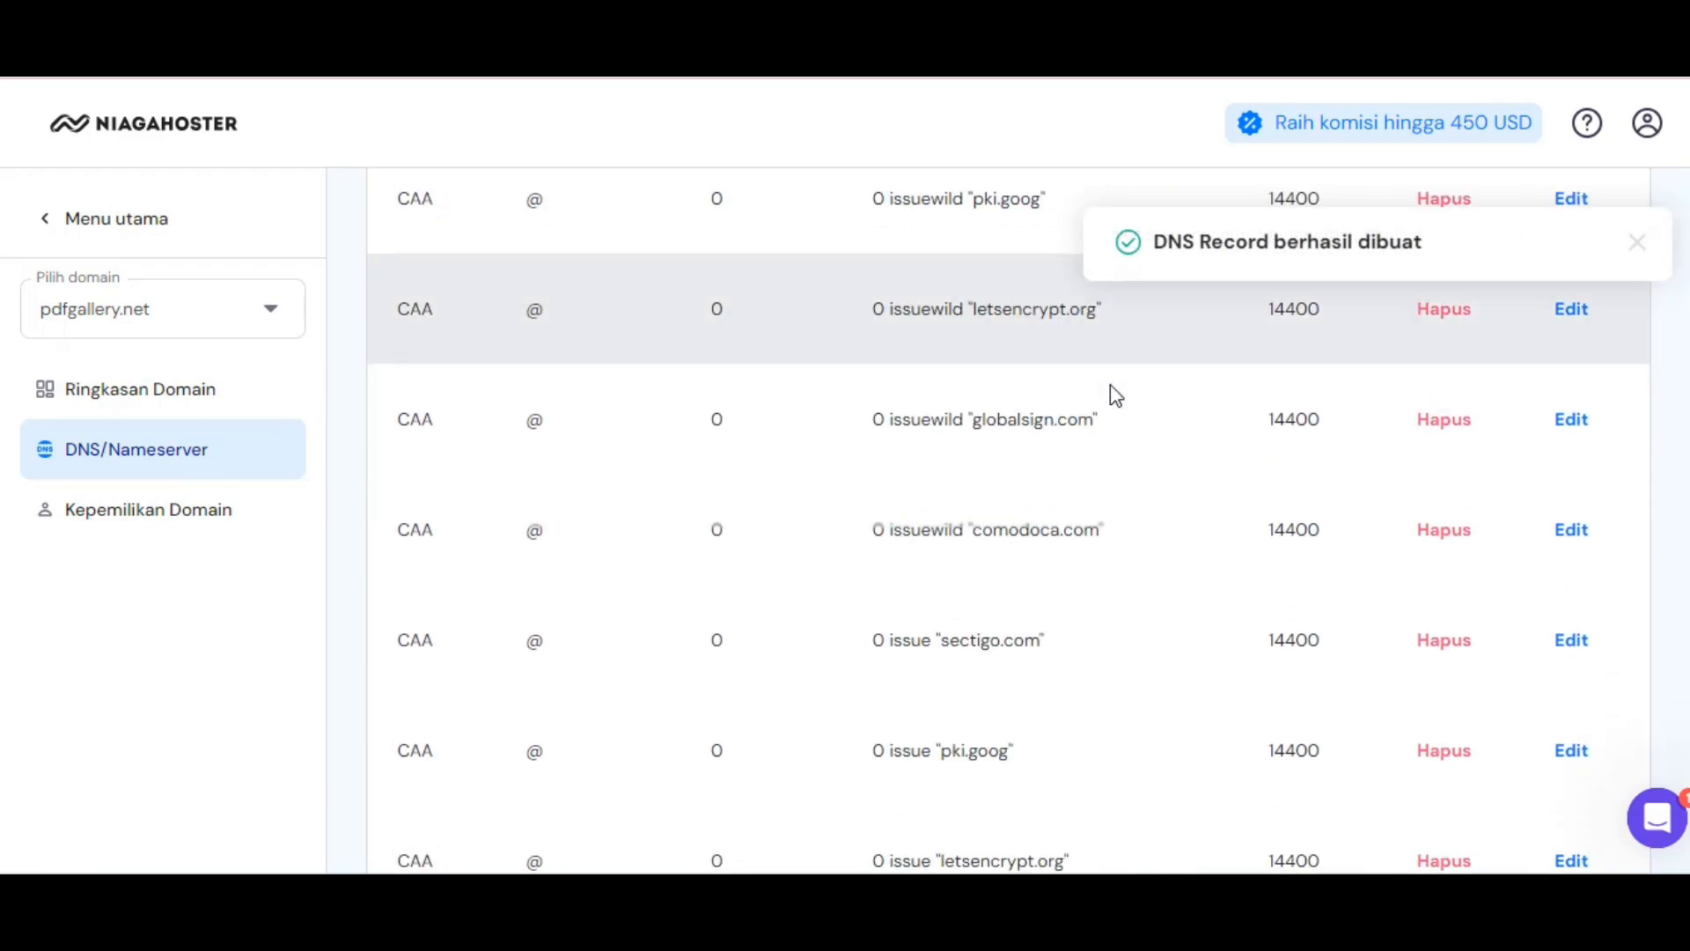
scroll(1111, 388, "down", 9)
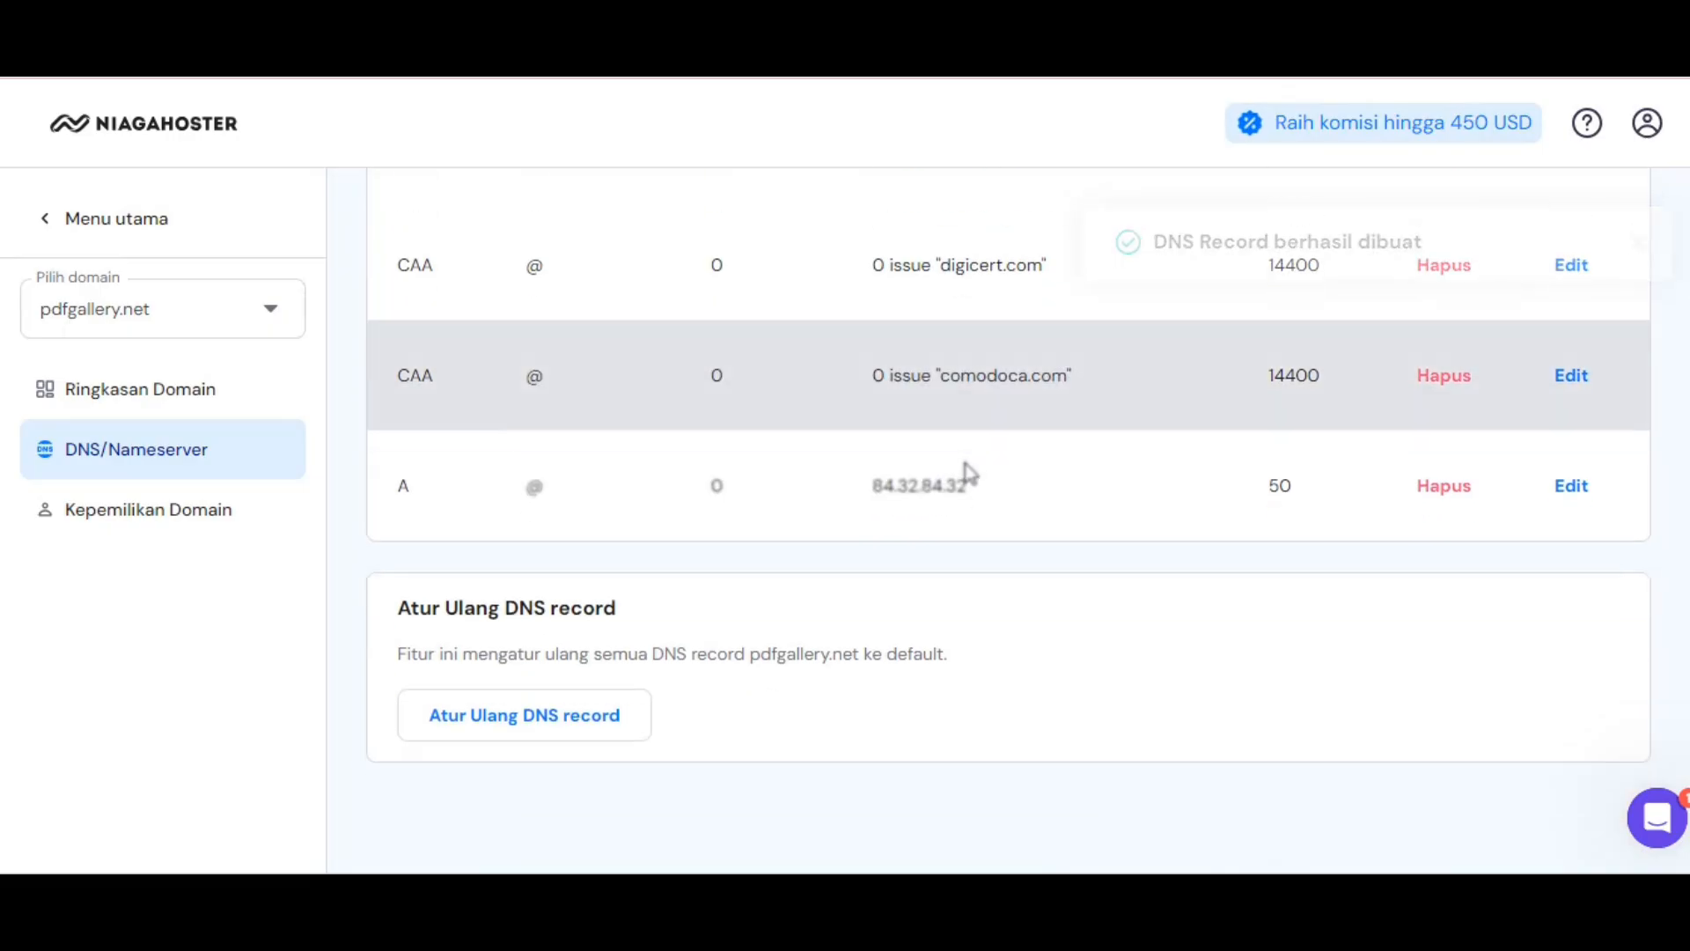
scroll(704, 572, "up", 10)
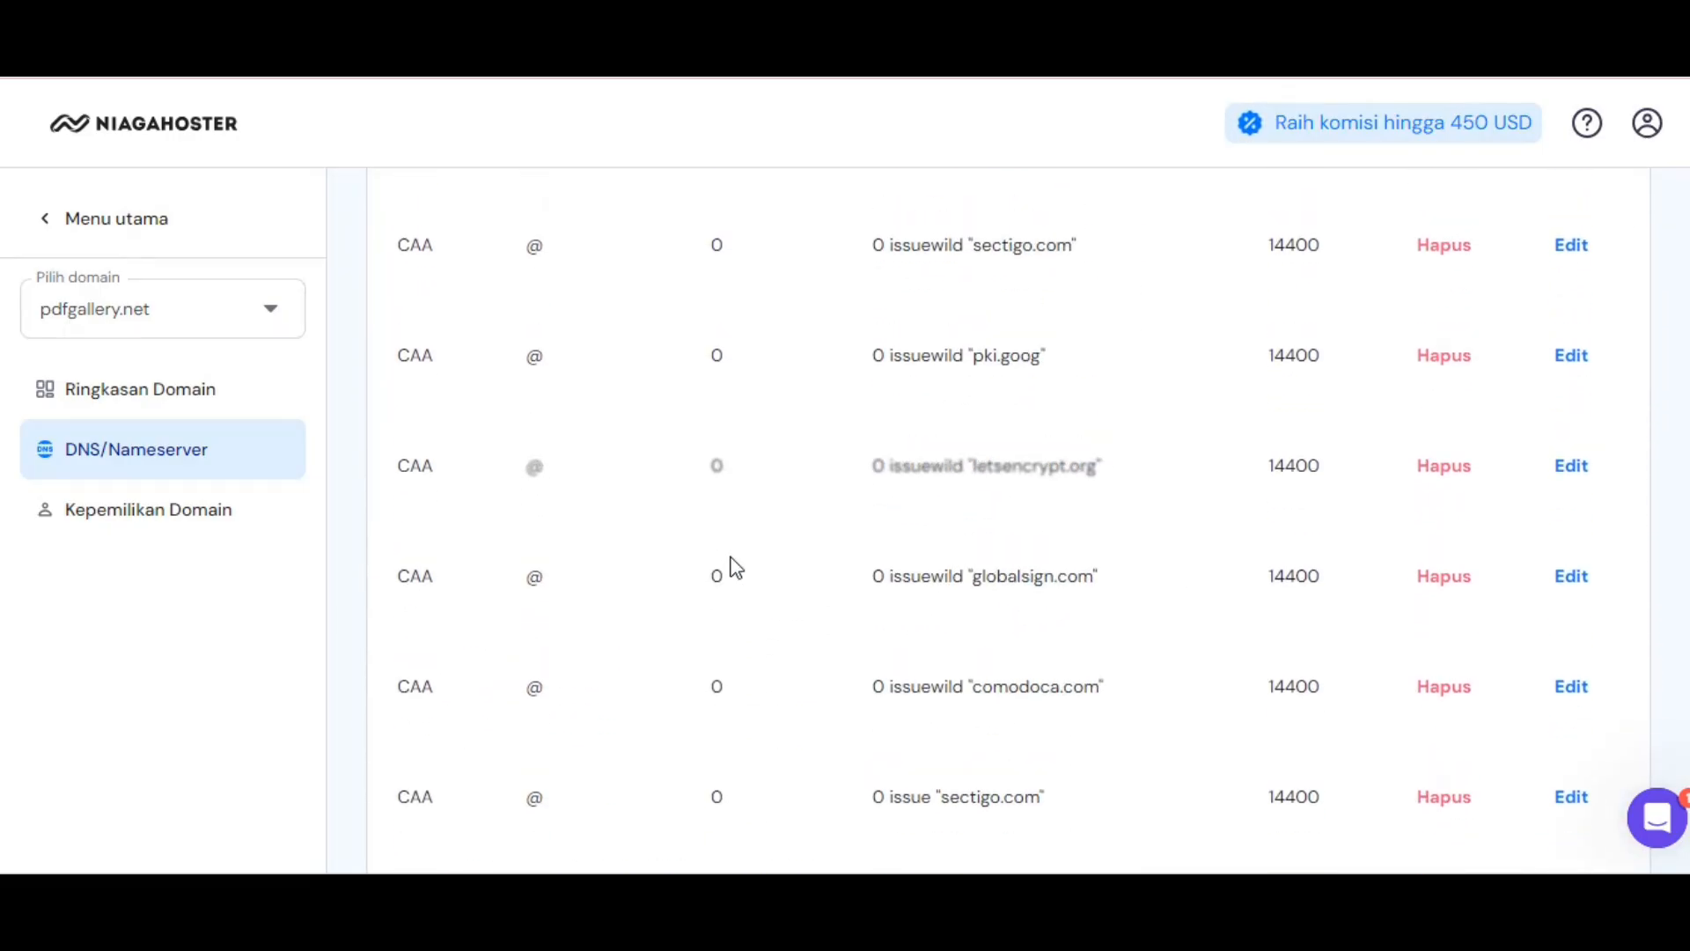
scroll(736, 567, "up", 8)
scroll(457, 616, "down", 3)
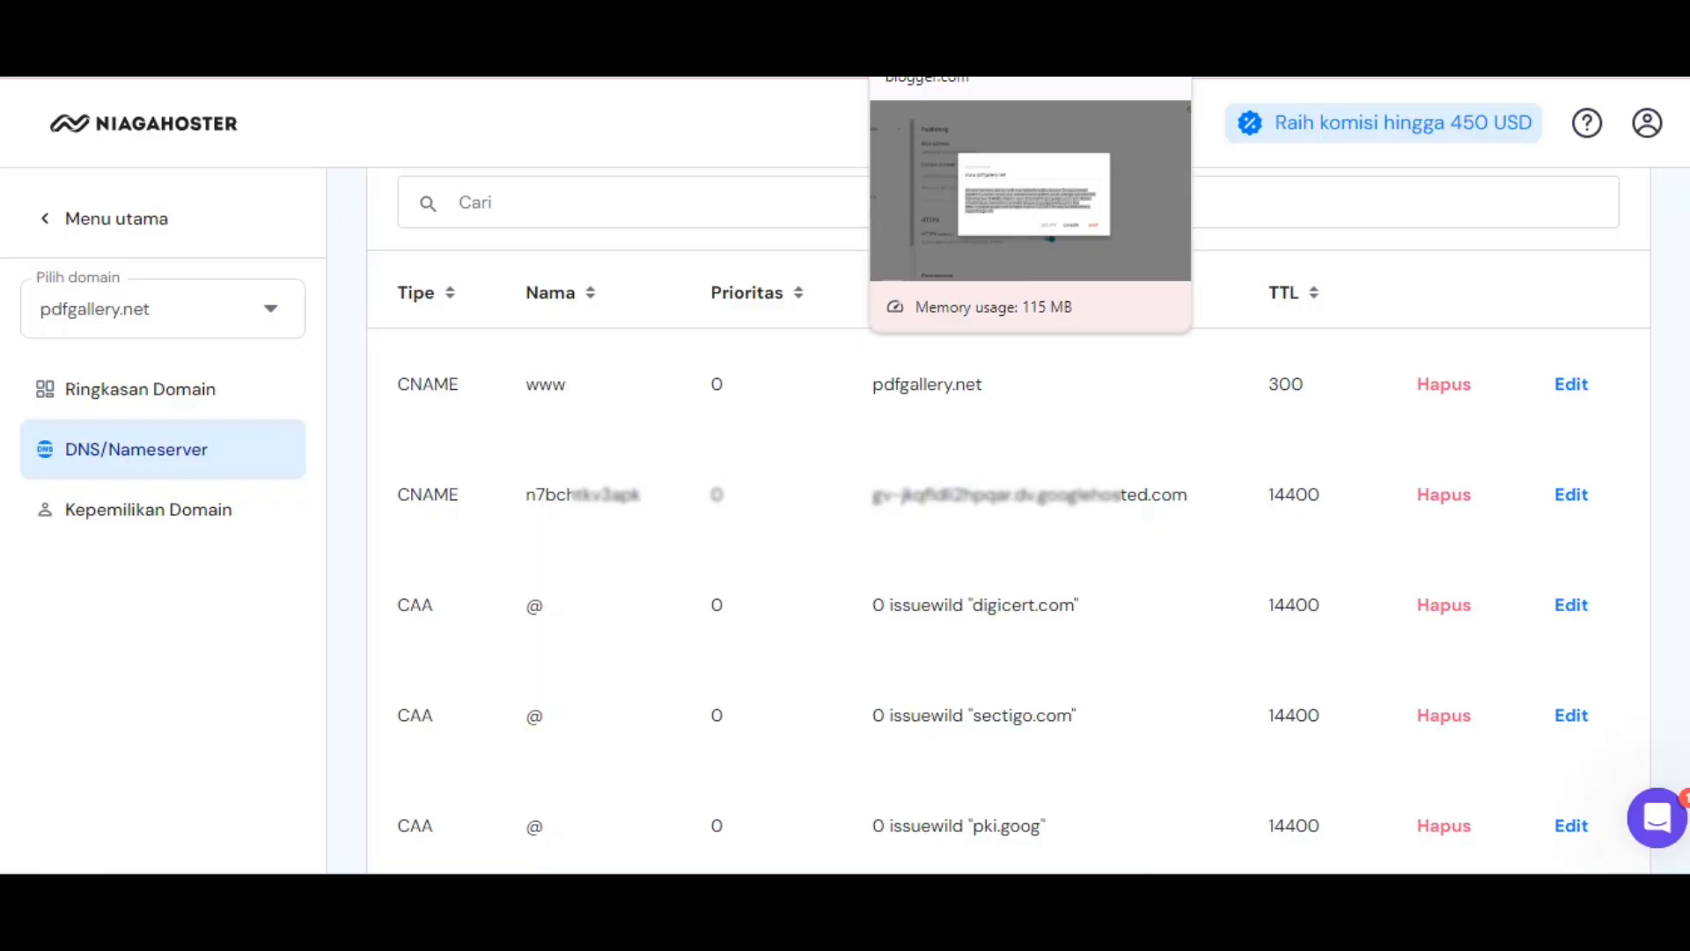
left_click(968, 62)
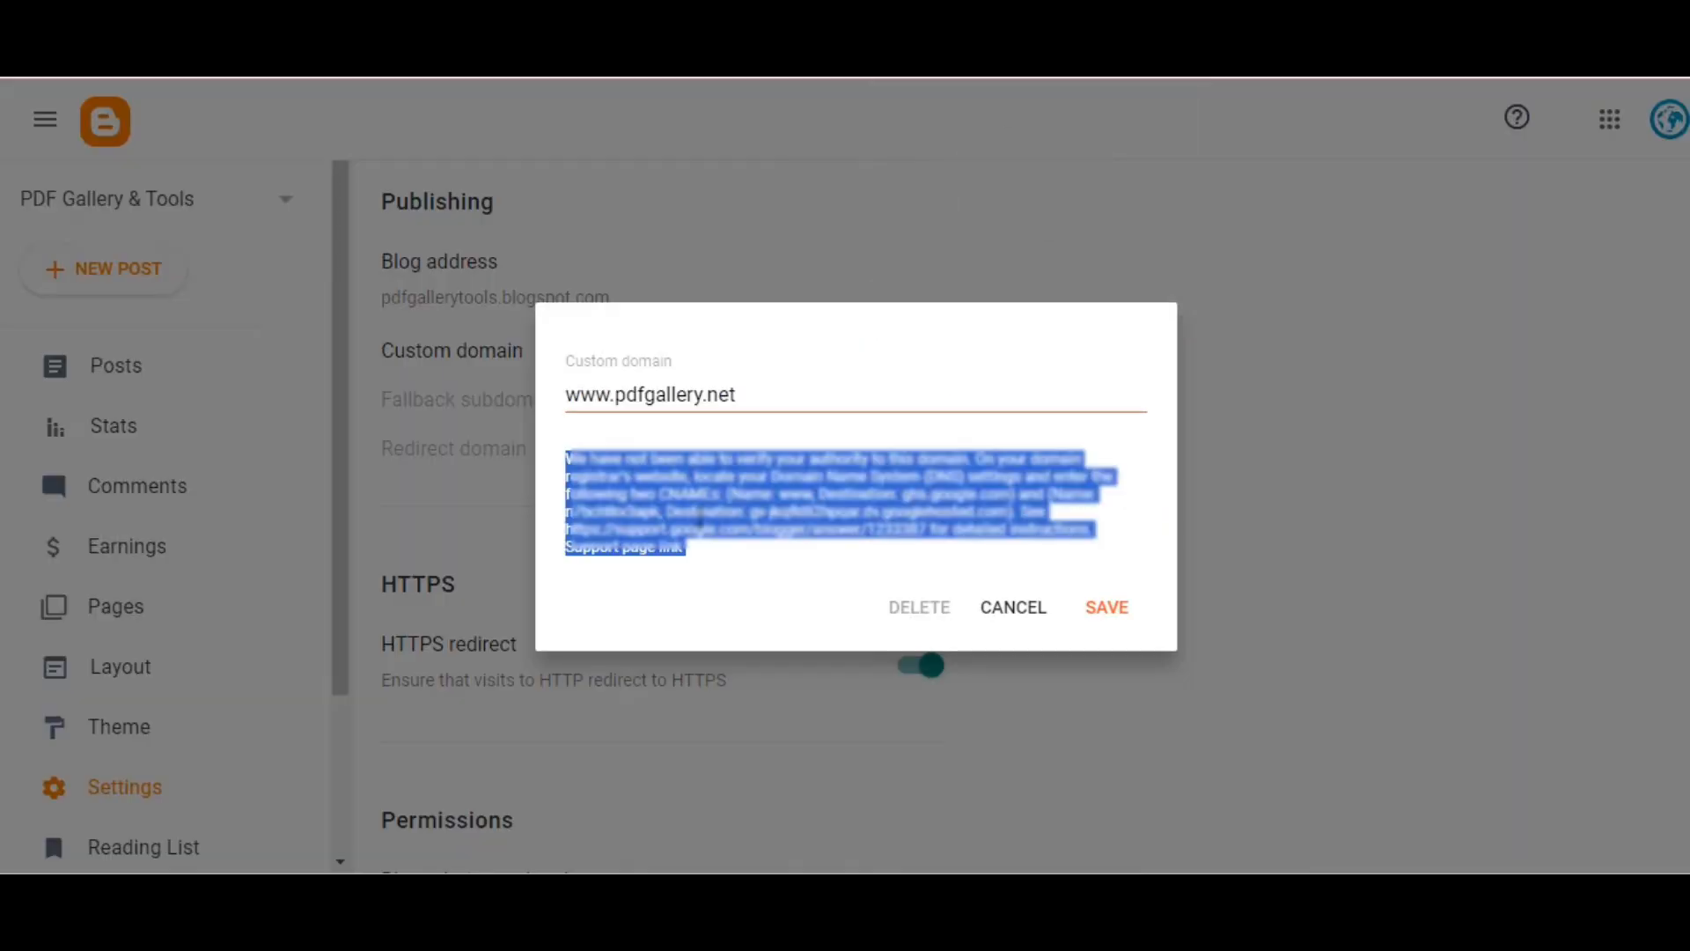
left_click(1130, 609)
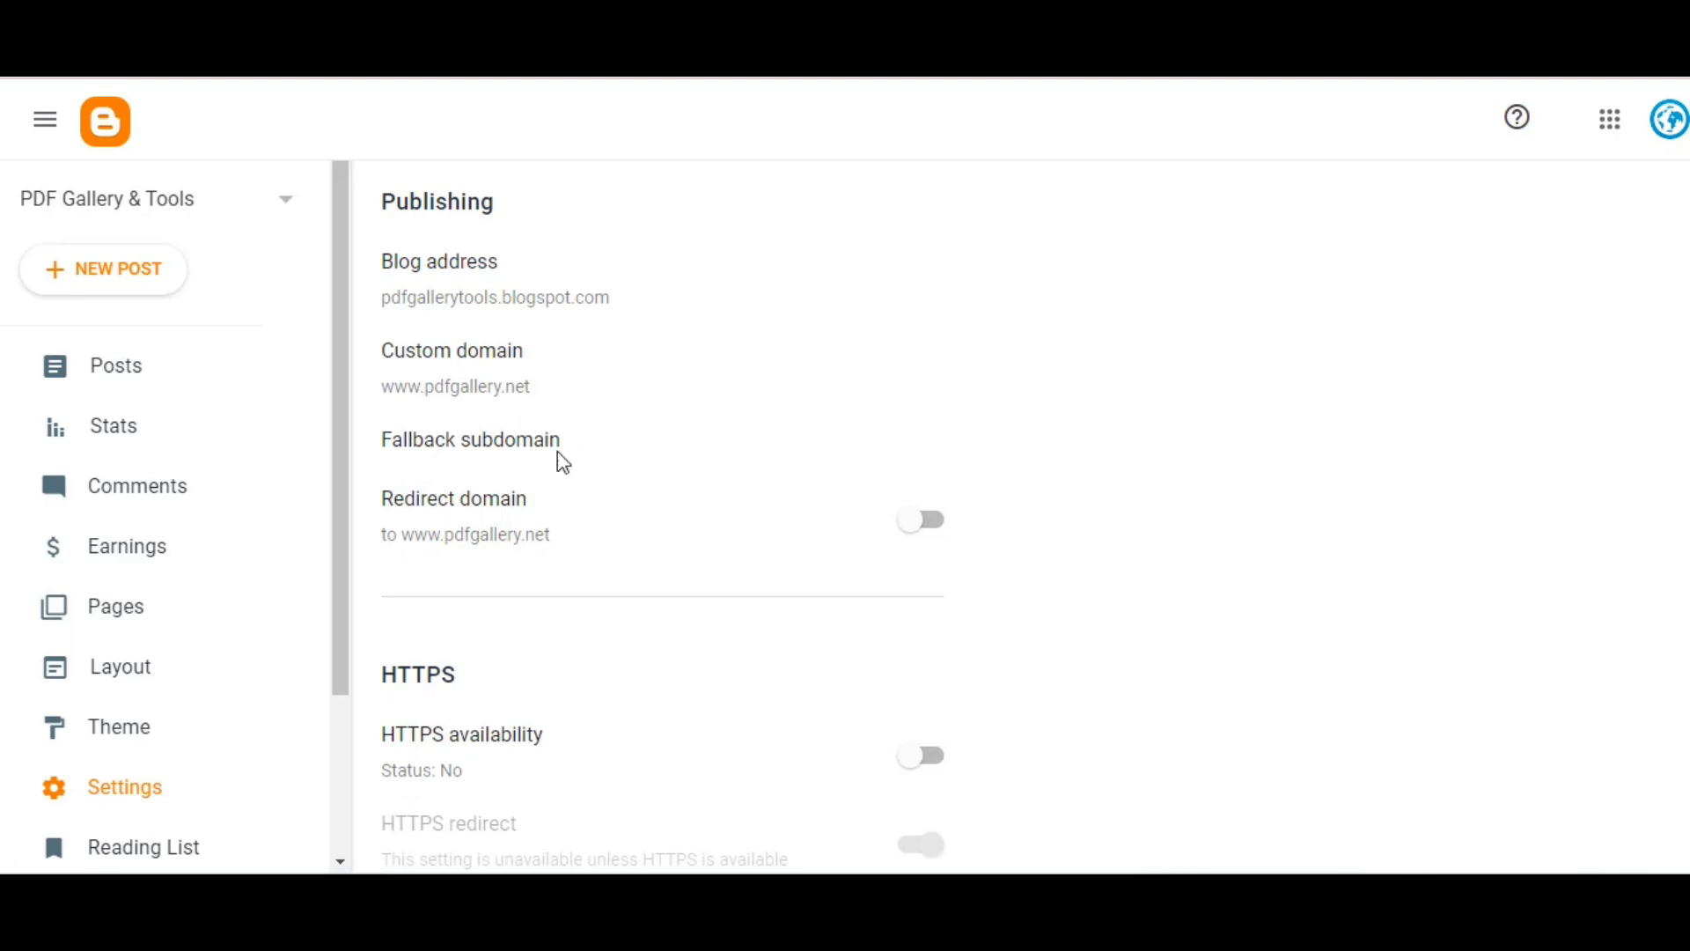
left_click(940, 526)
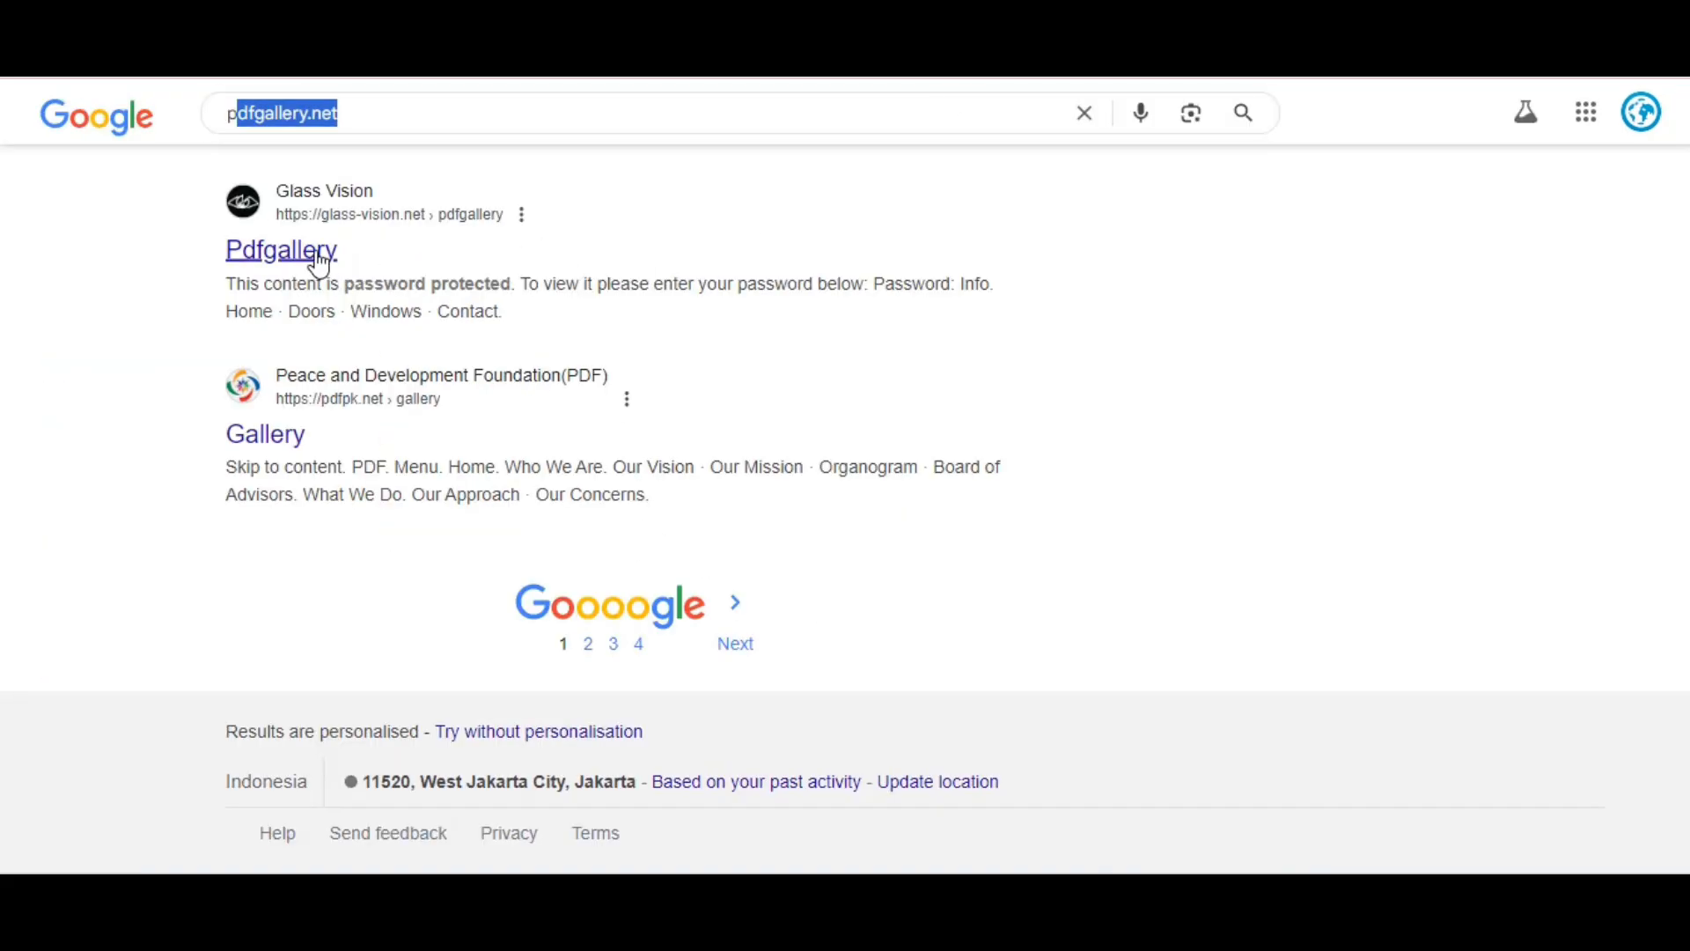
scroll(320, 264, "up", 15)
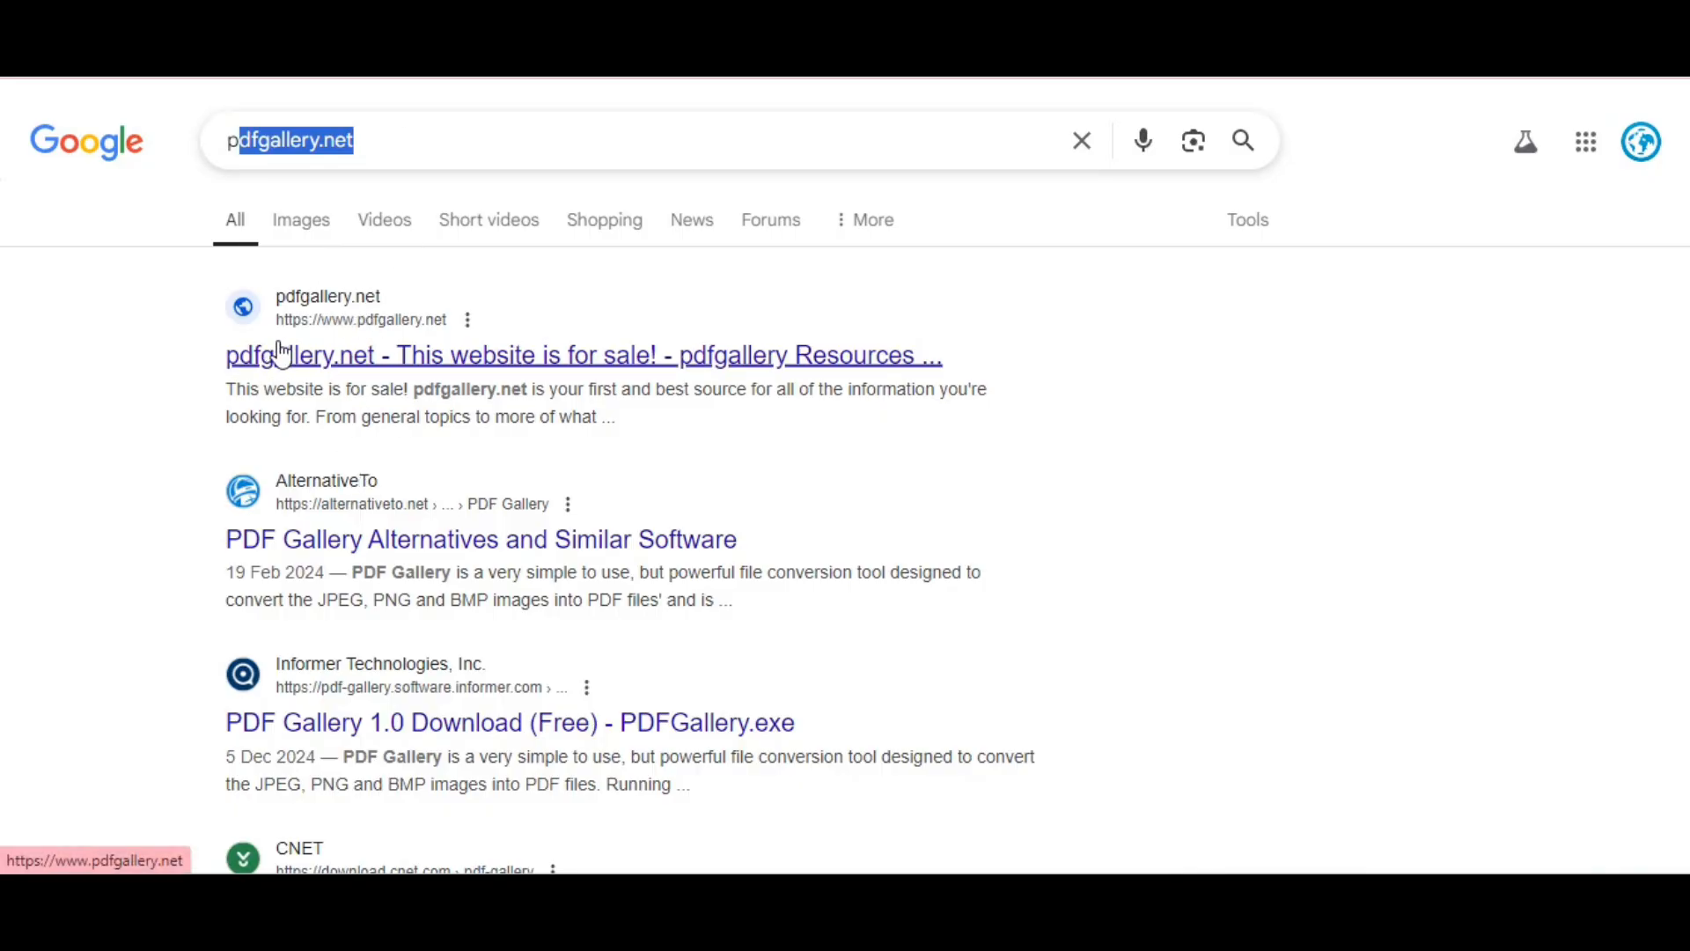
left_click(195, 322)
triple_click(167, 350)
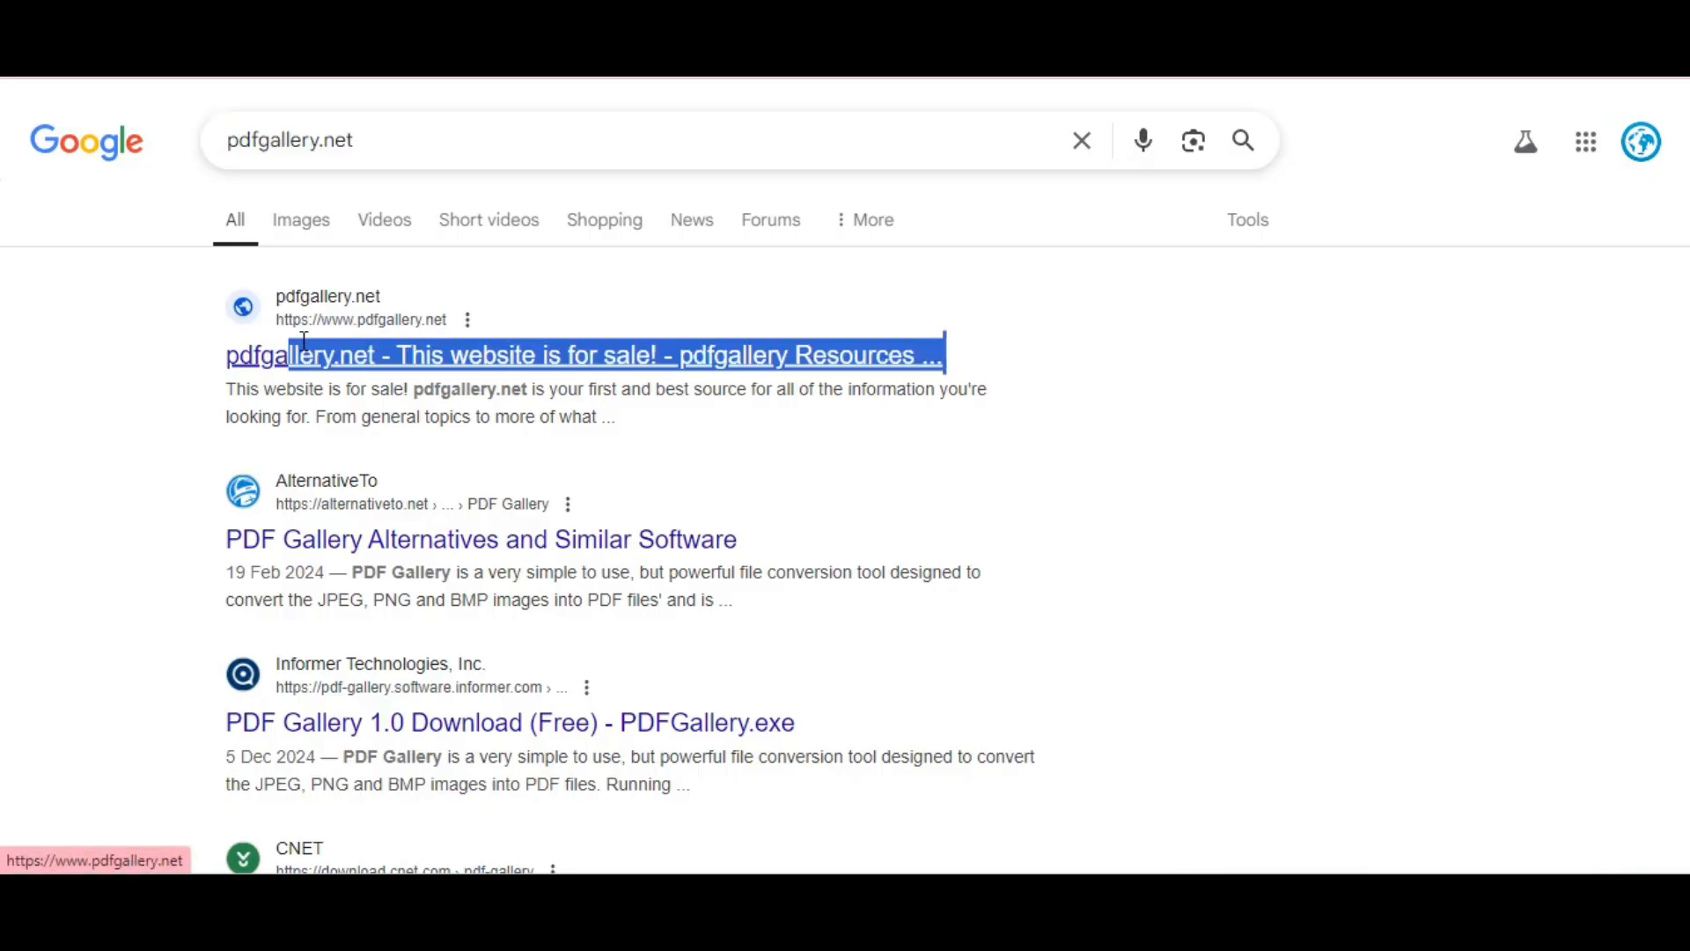
left_click(150, 300)
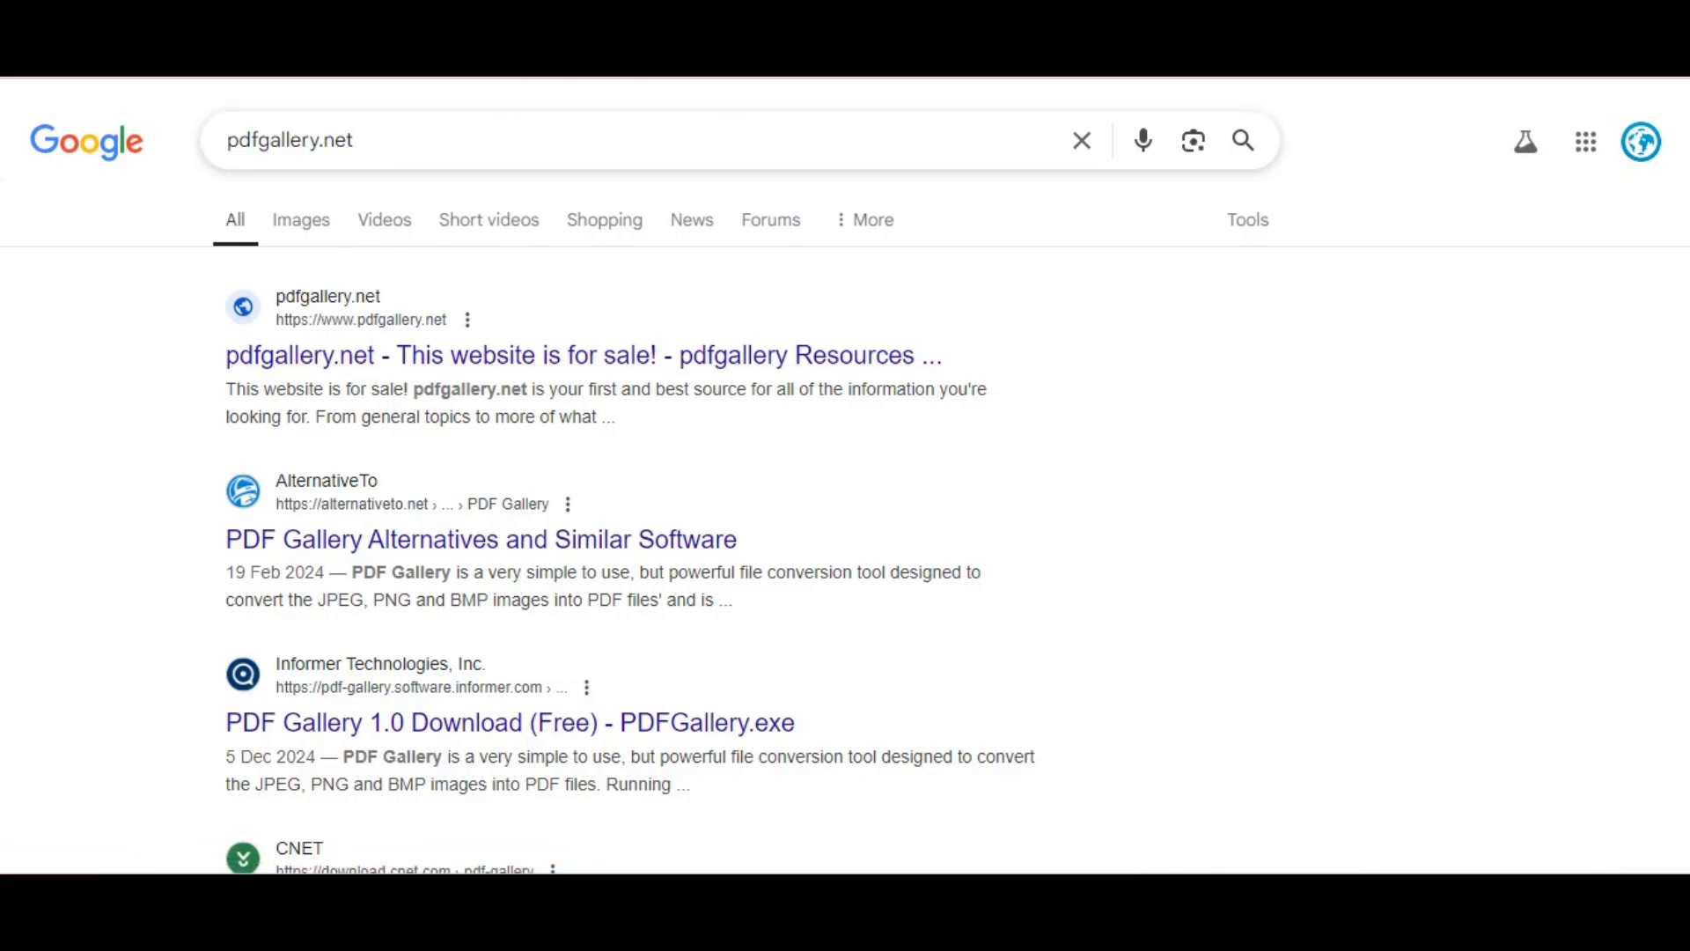
Switch to ExpiredDomains.net, look through the marketplace domain sources including the GoDaddy lists, and return to the deleted domains.
left_click(387, 53)
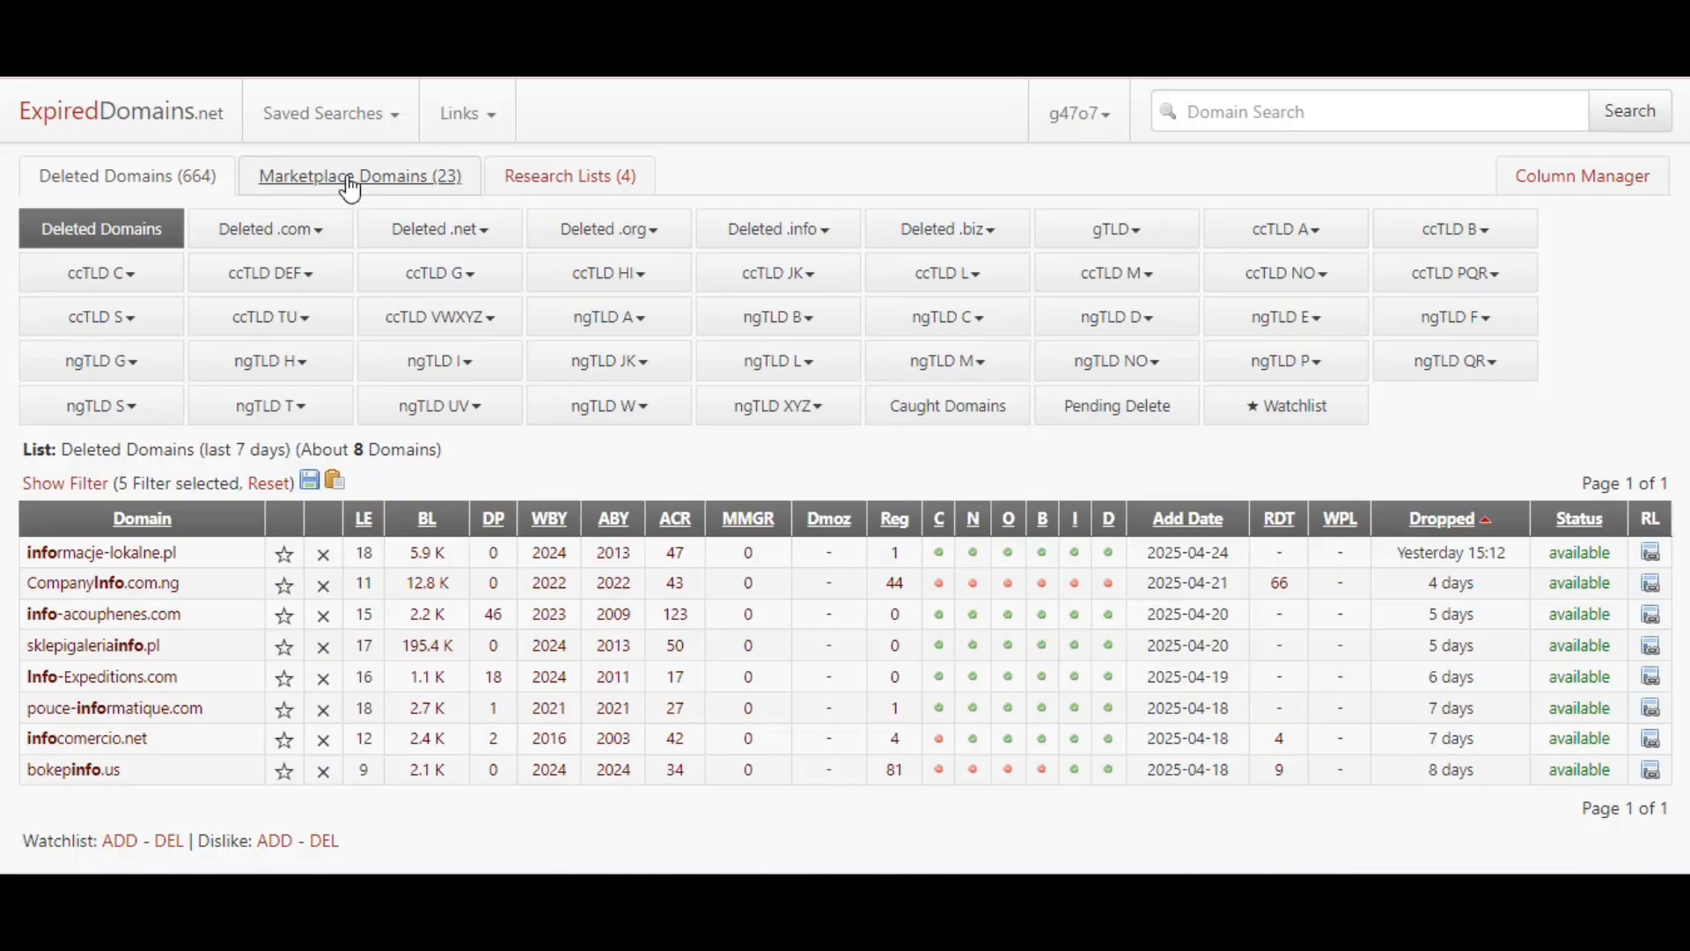
left_click(377, 183)
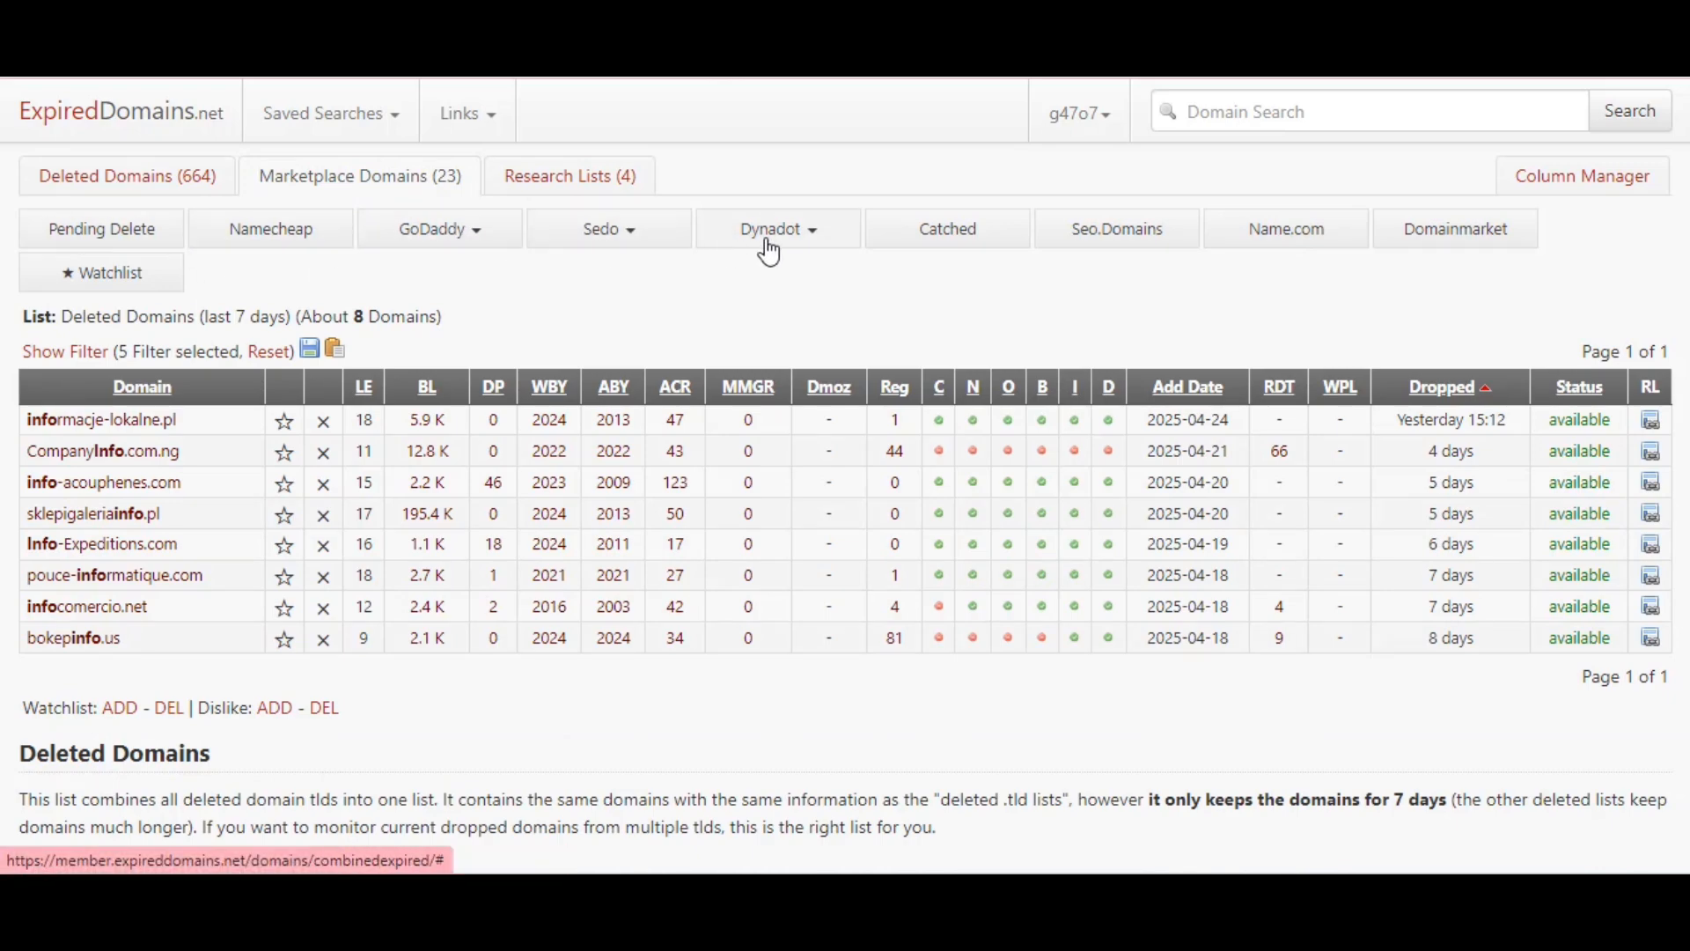
left_click(472, 236)
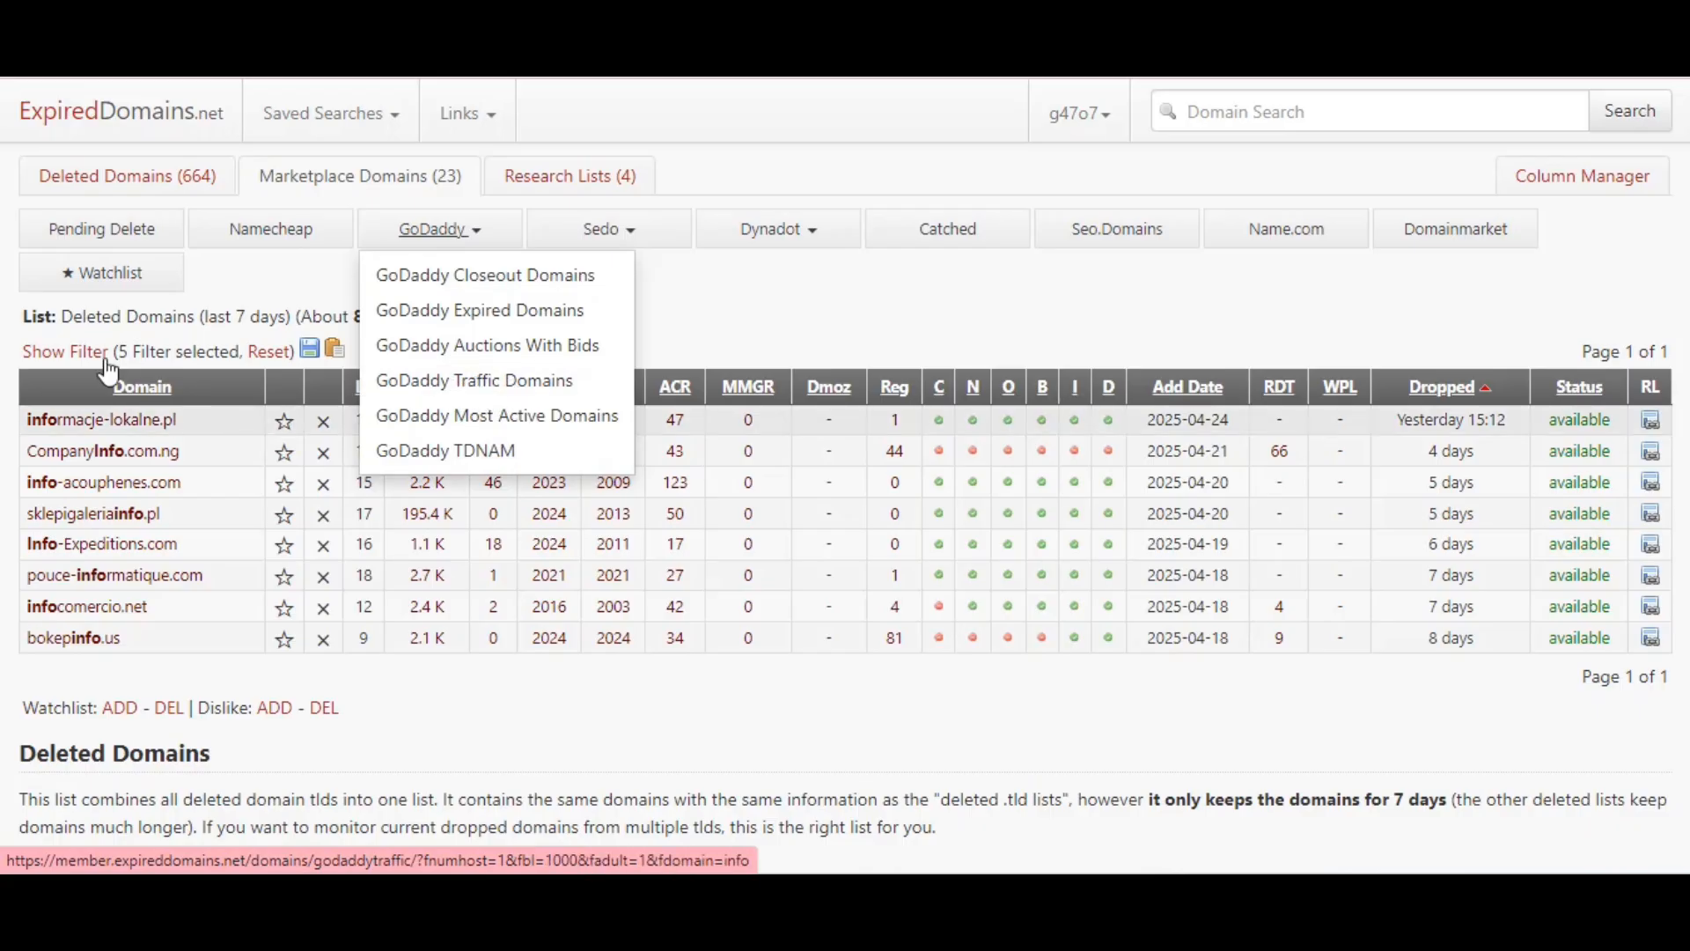
left_click(268, 280)
left_click(148, 193)
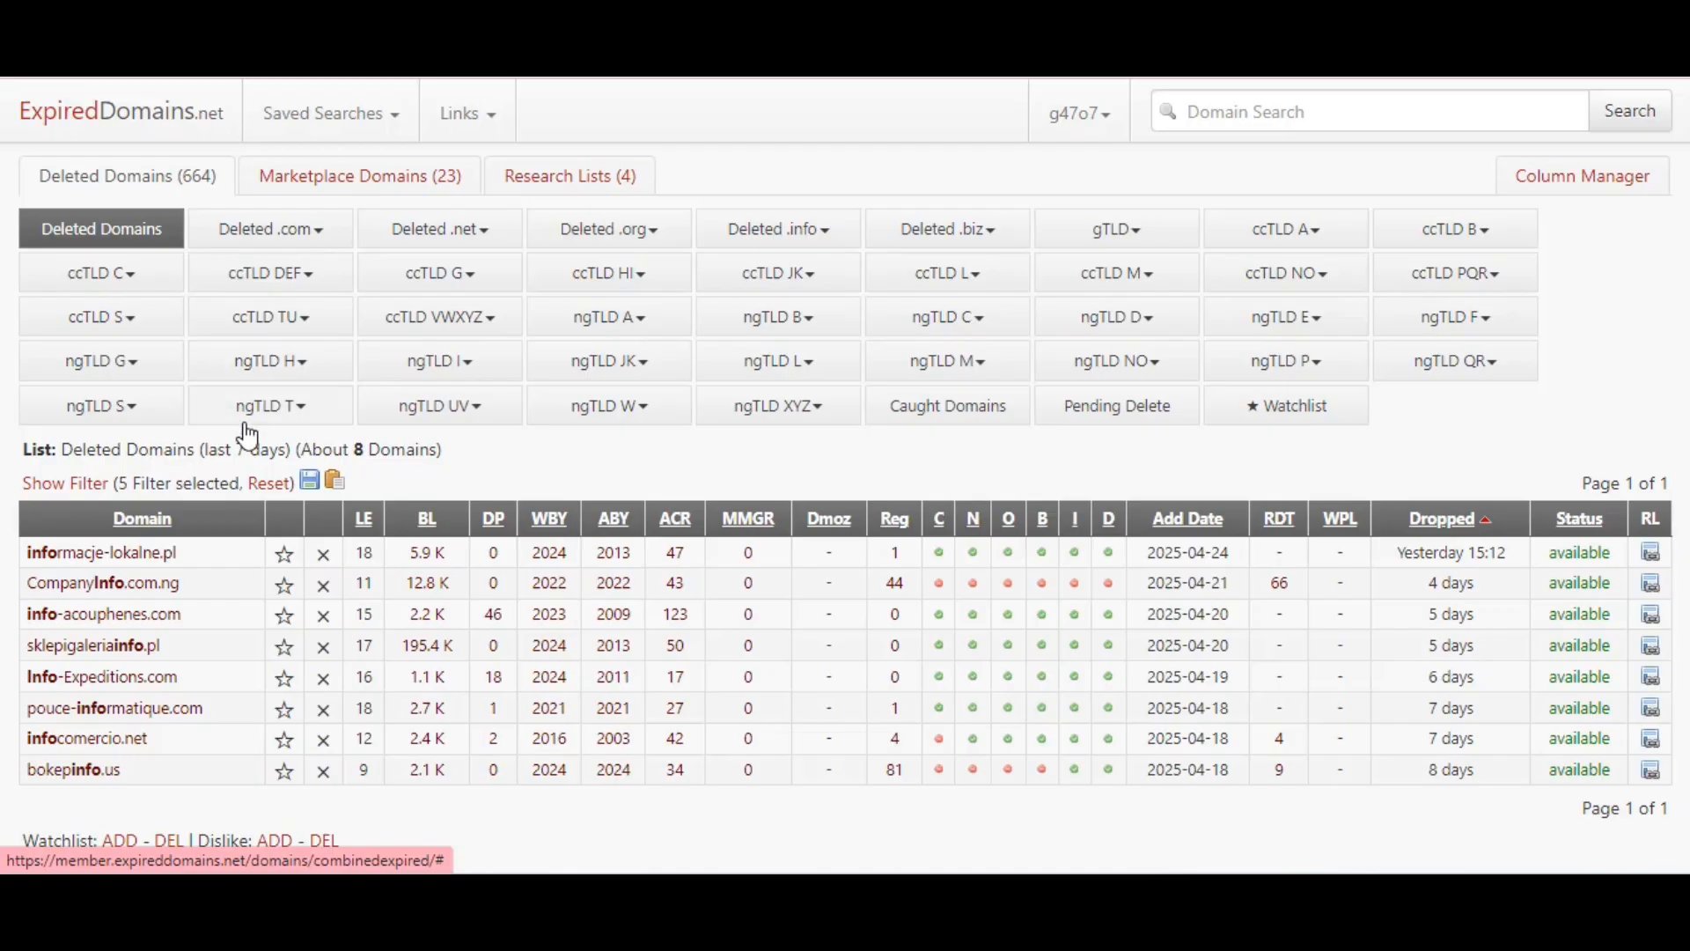
Show the deleted-domains filter and examine its name, adult-name, backlink and availability settings.
left_click(56, 484)
scroll(590, 482, "down", 2)
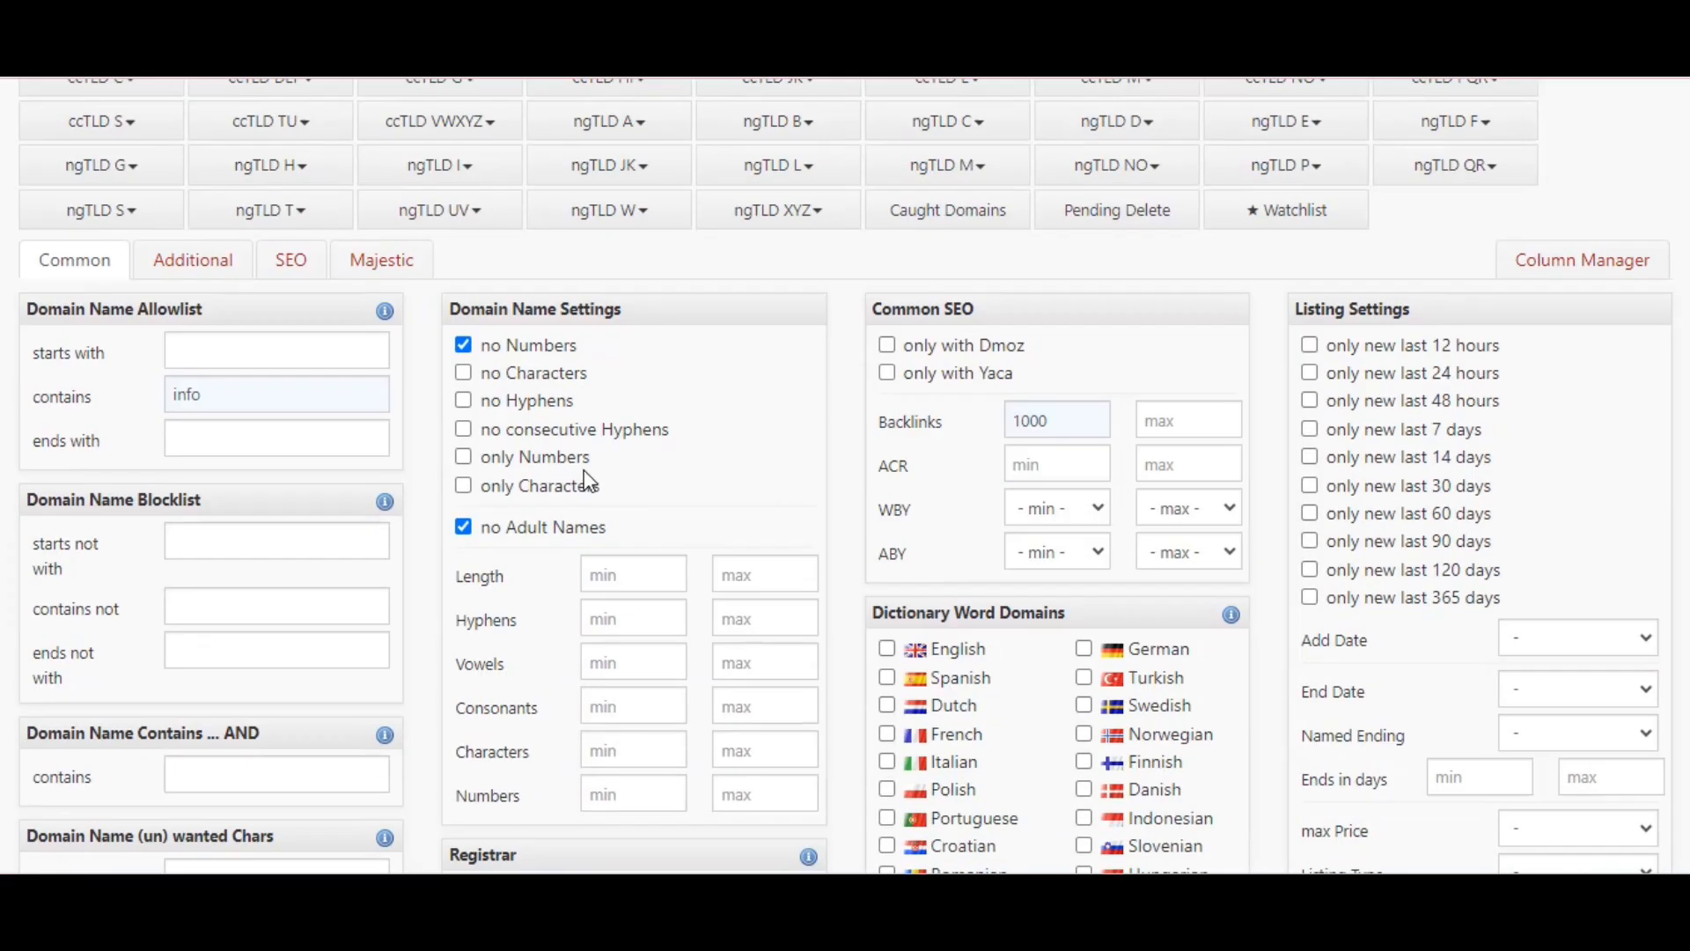
scroll(587, 473, "down", 2)
scroll(564, 440, "up", 1)
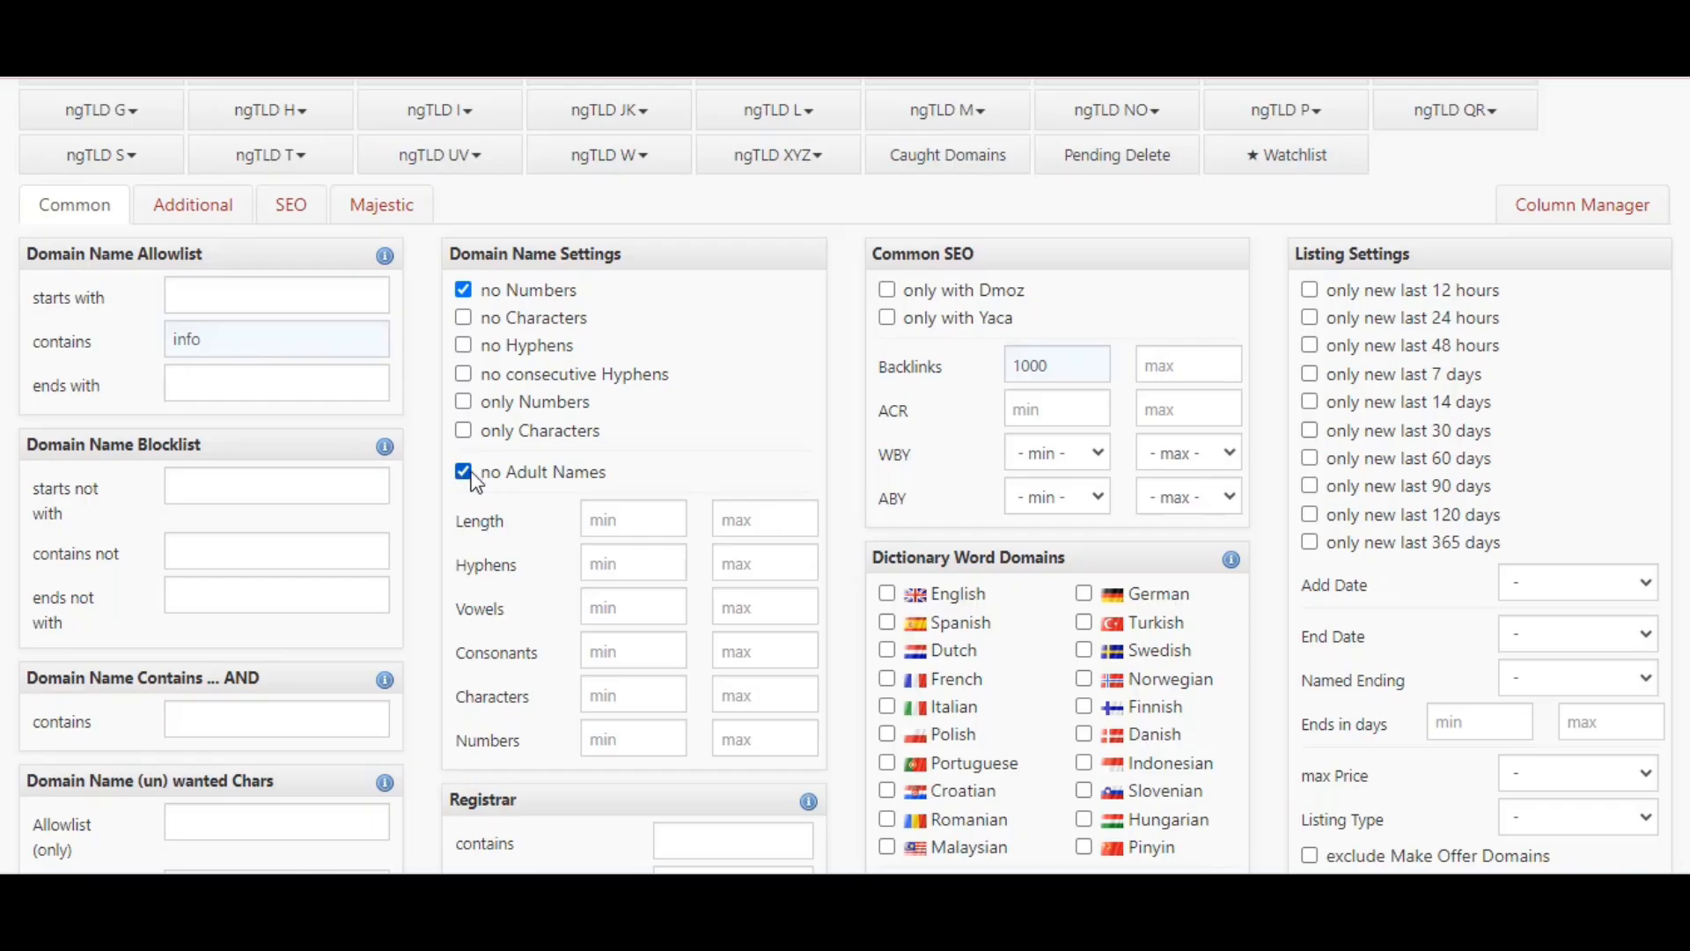
scroll(1035, 280, "down", 1)
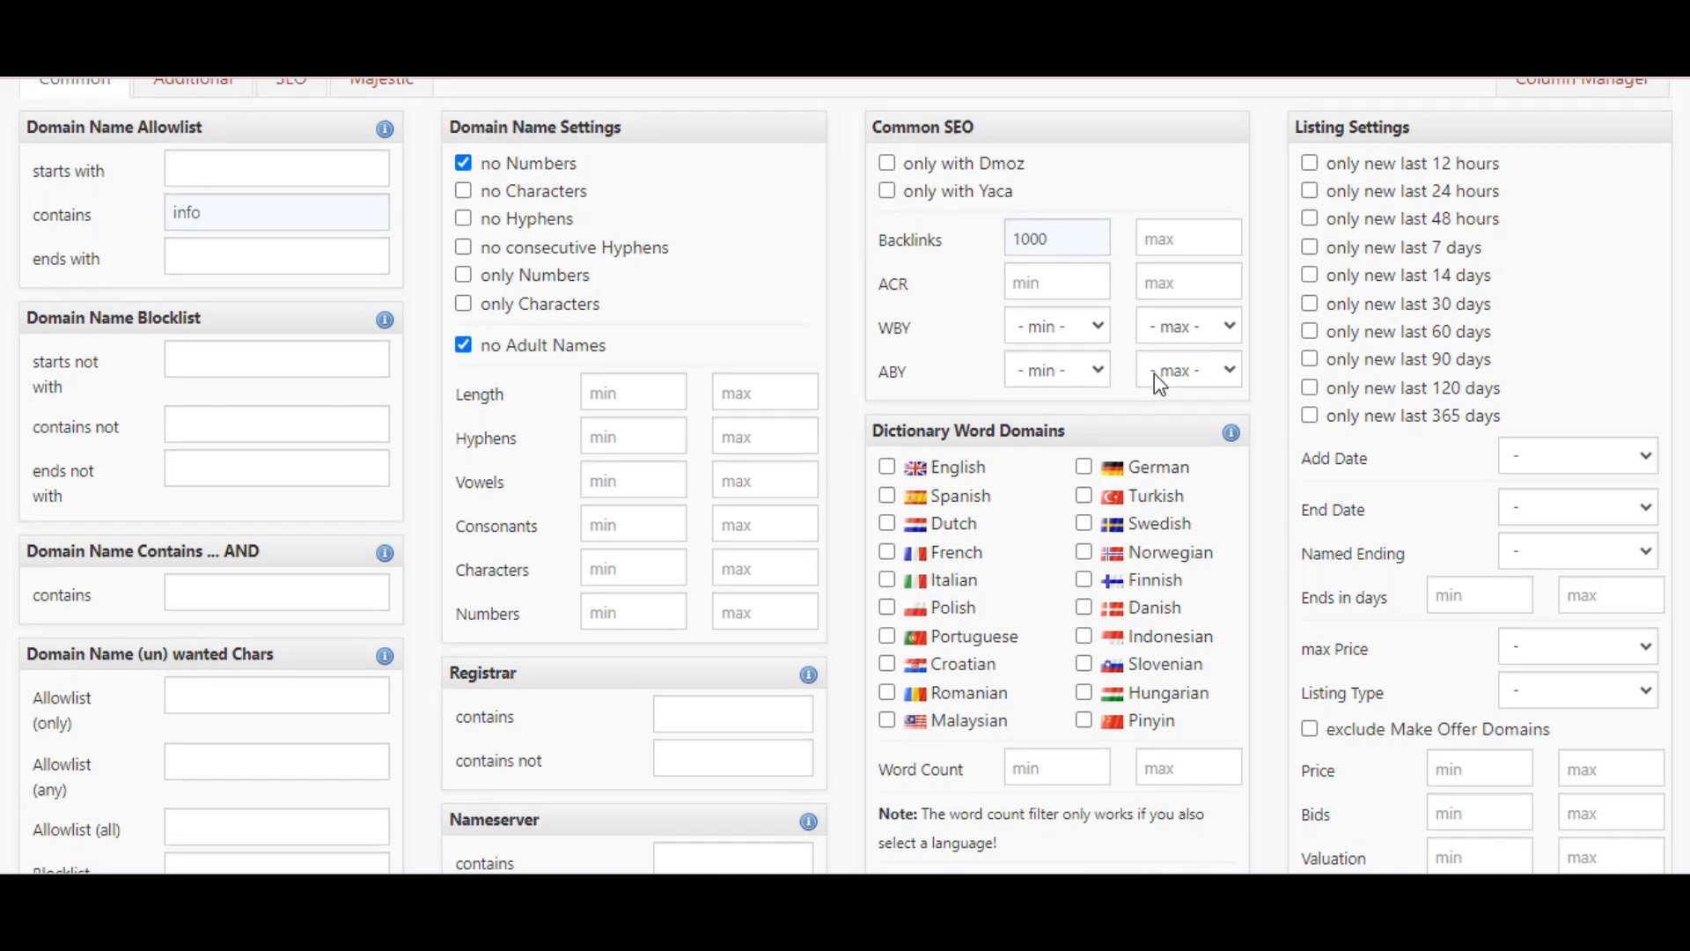
scroll(1151, 374, "down", 4)
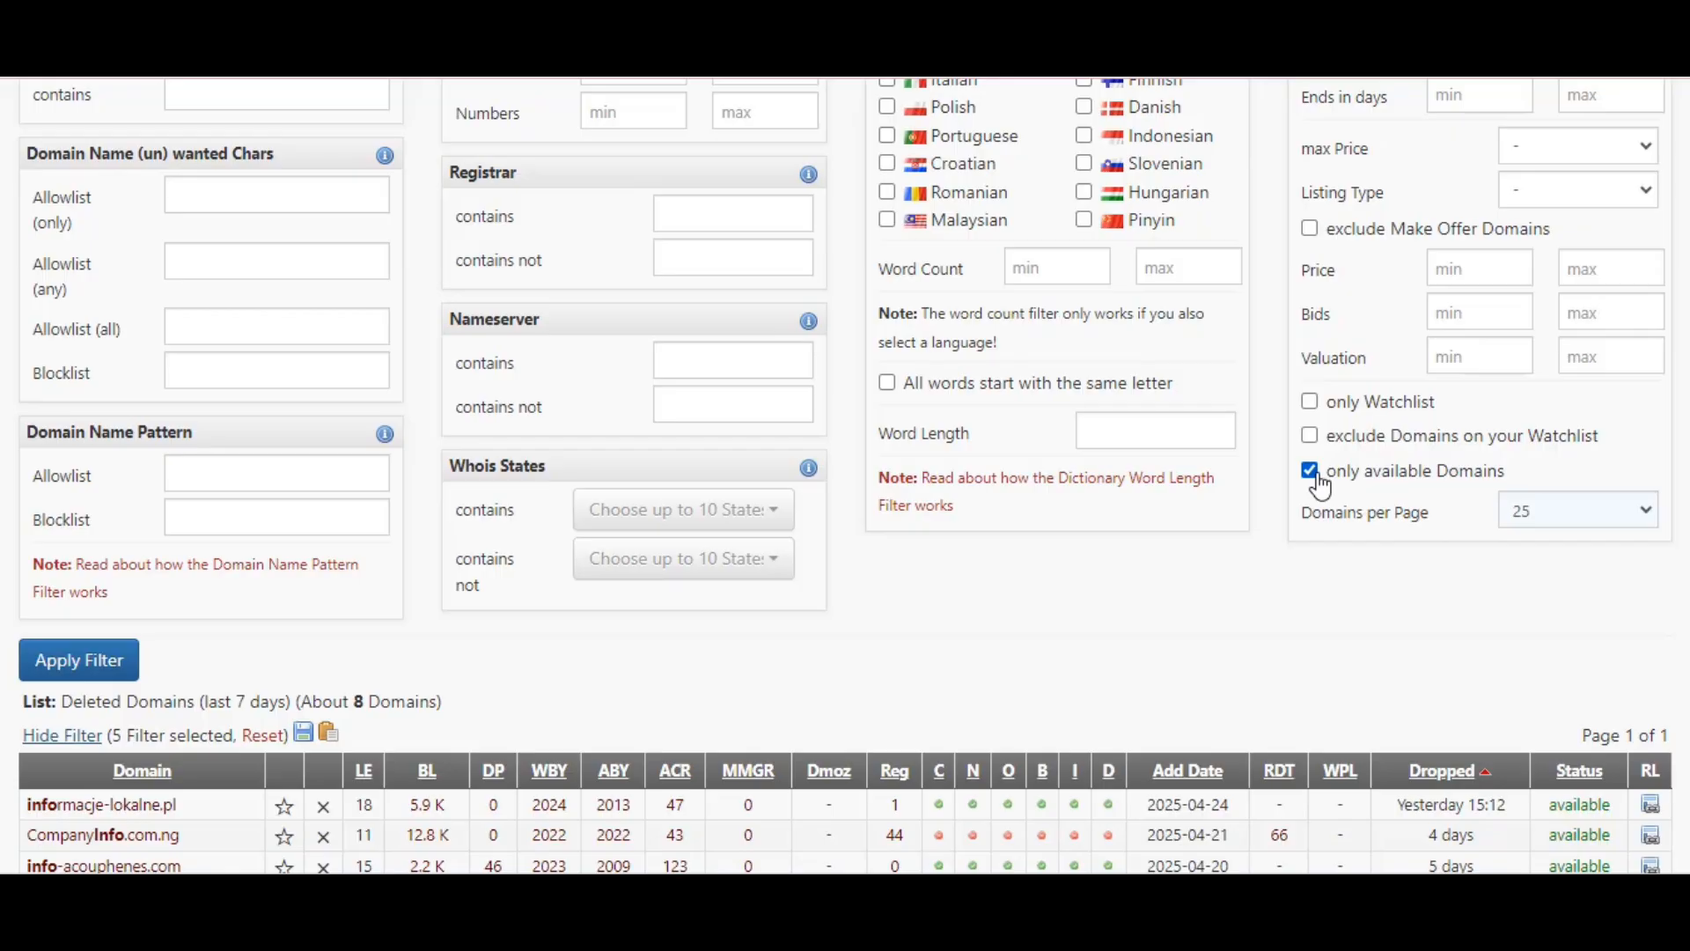
scroll(438, 396, "up", 5)
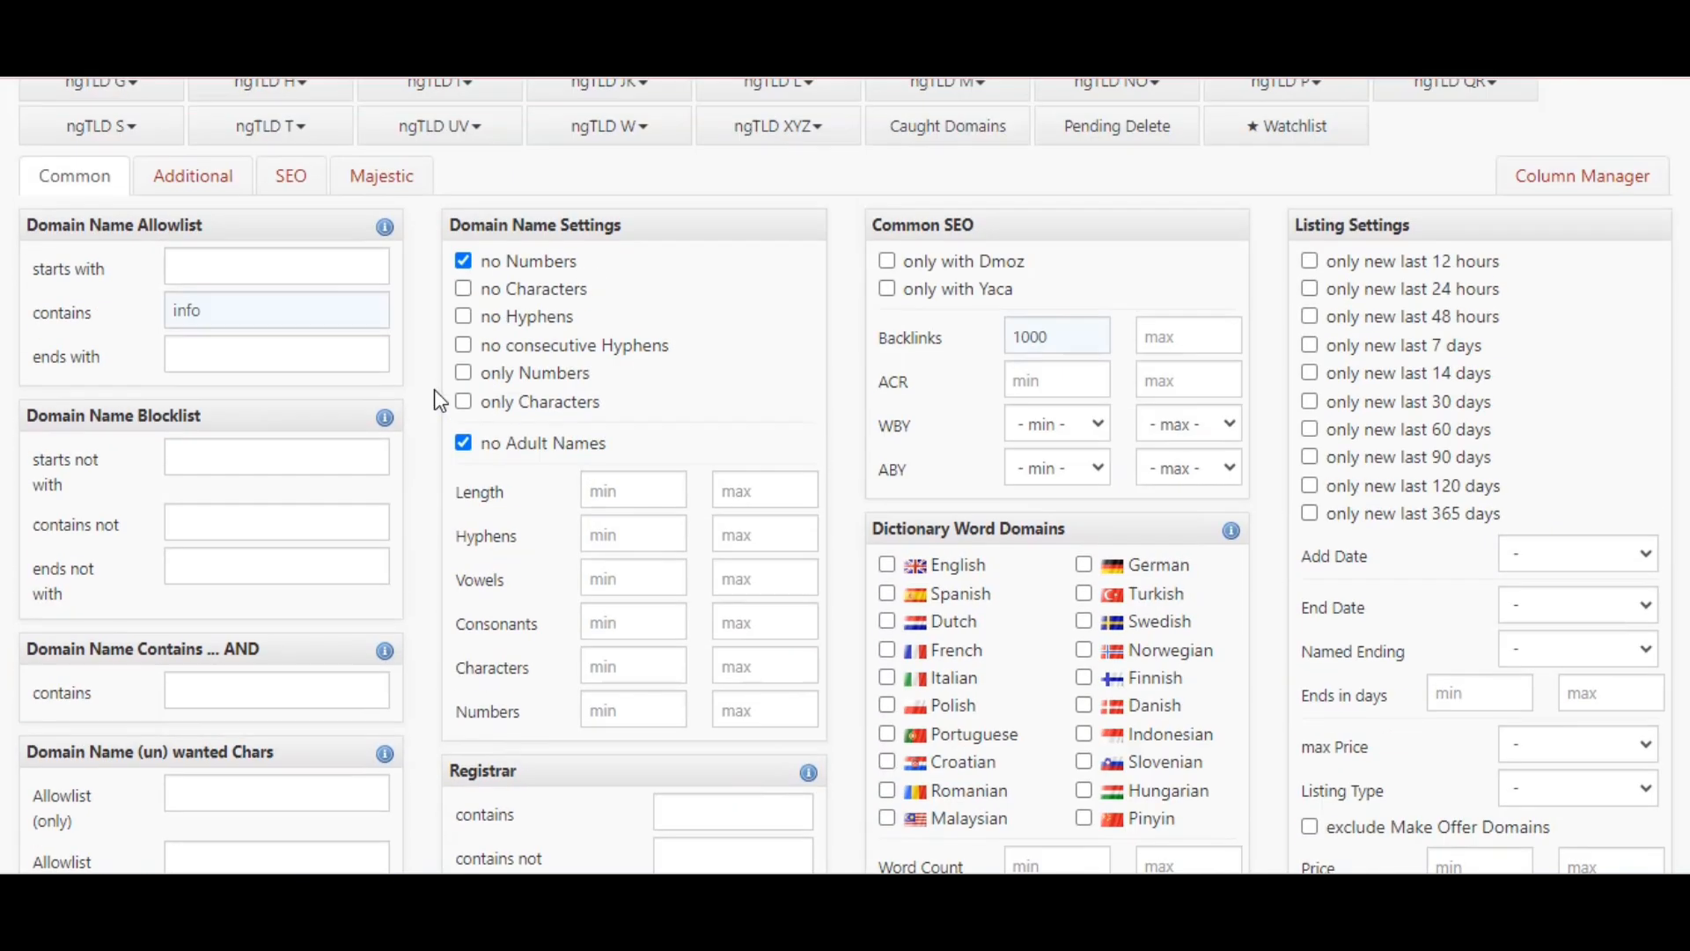
scroll(438, 401, "up", 3)
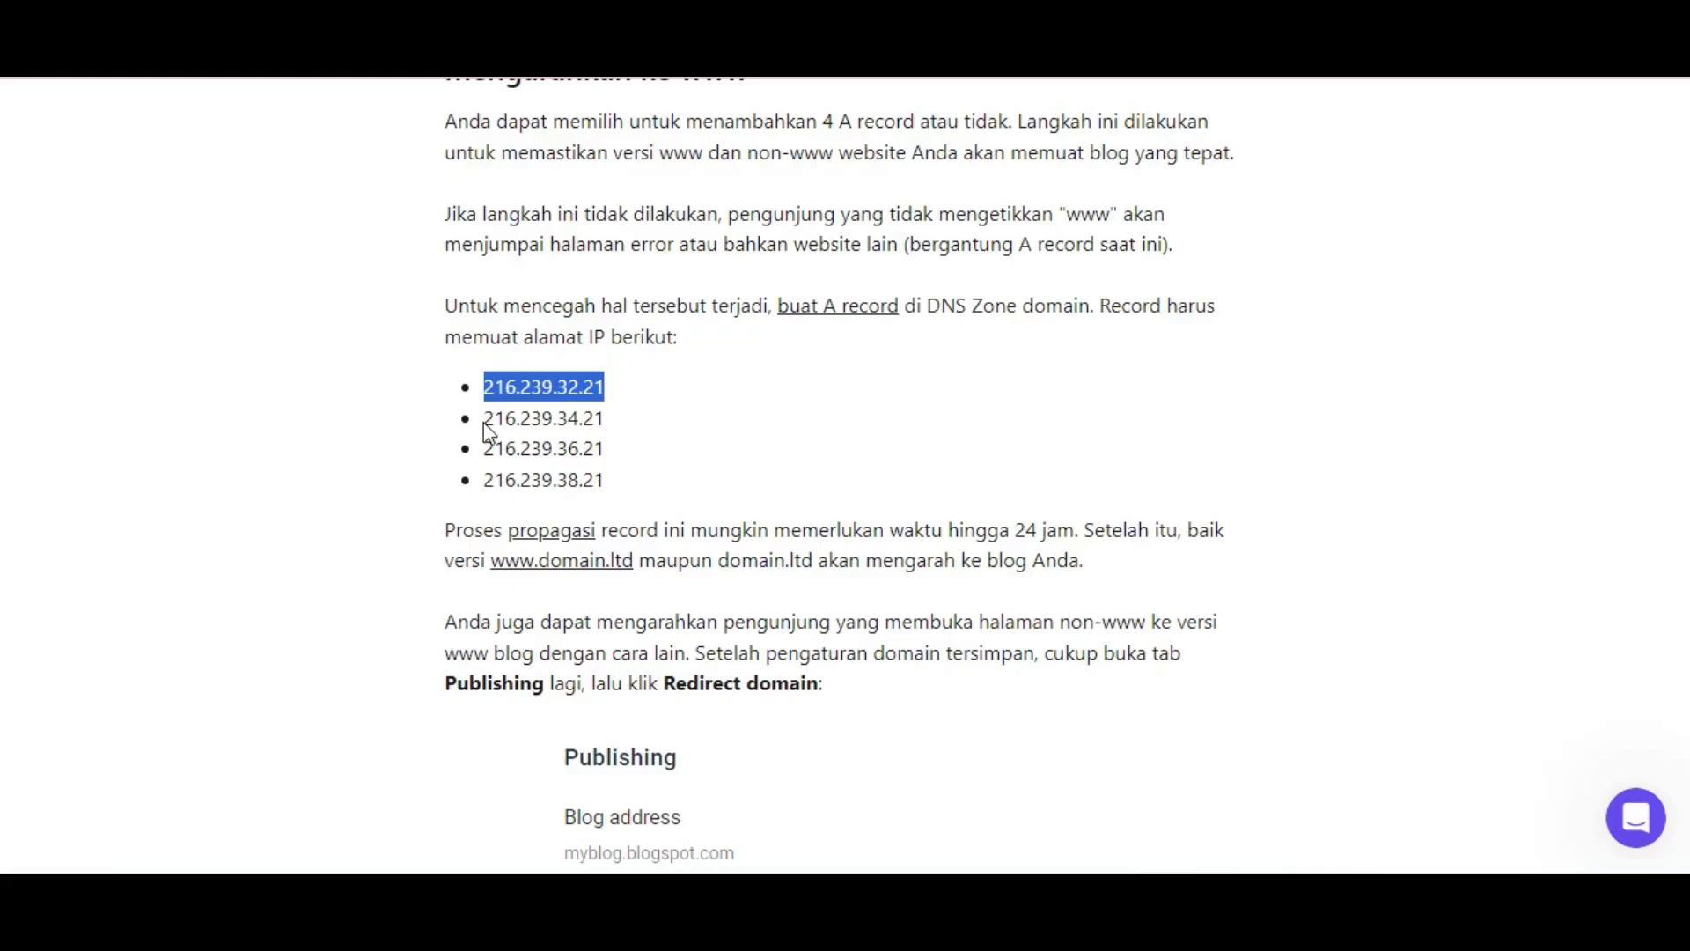
Copy the IP address 216.239.34.21 from the A record guide, and sort pdfgallery.net's DNS records in Niagahoster by type.
left_click_drag(484, 419, 607, 425)
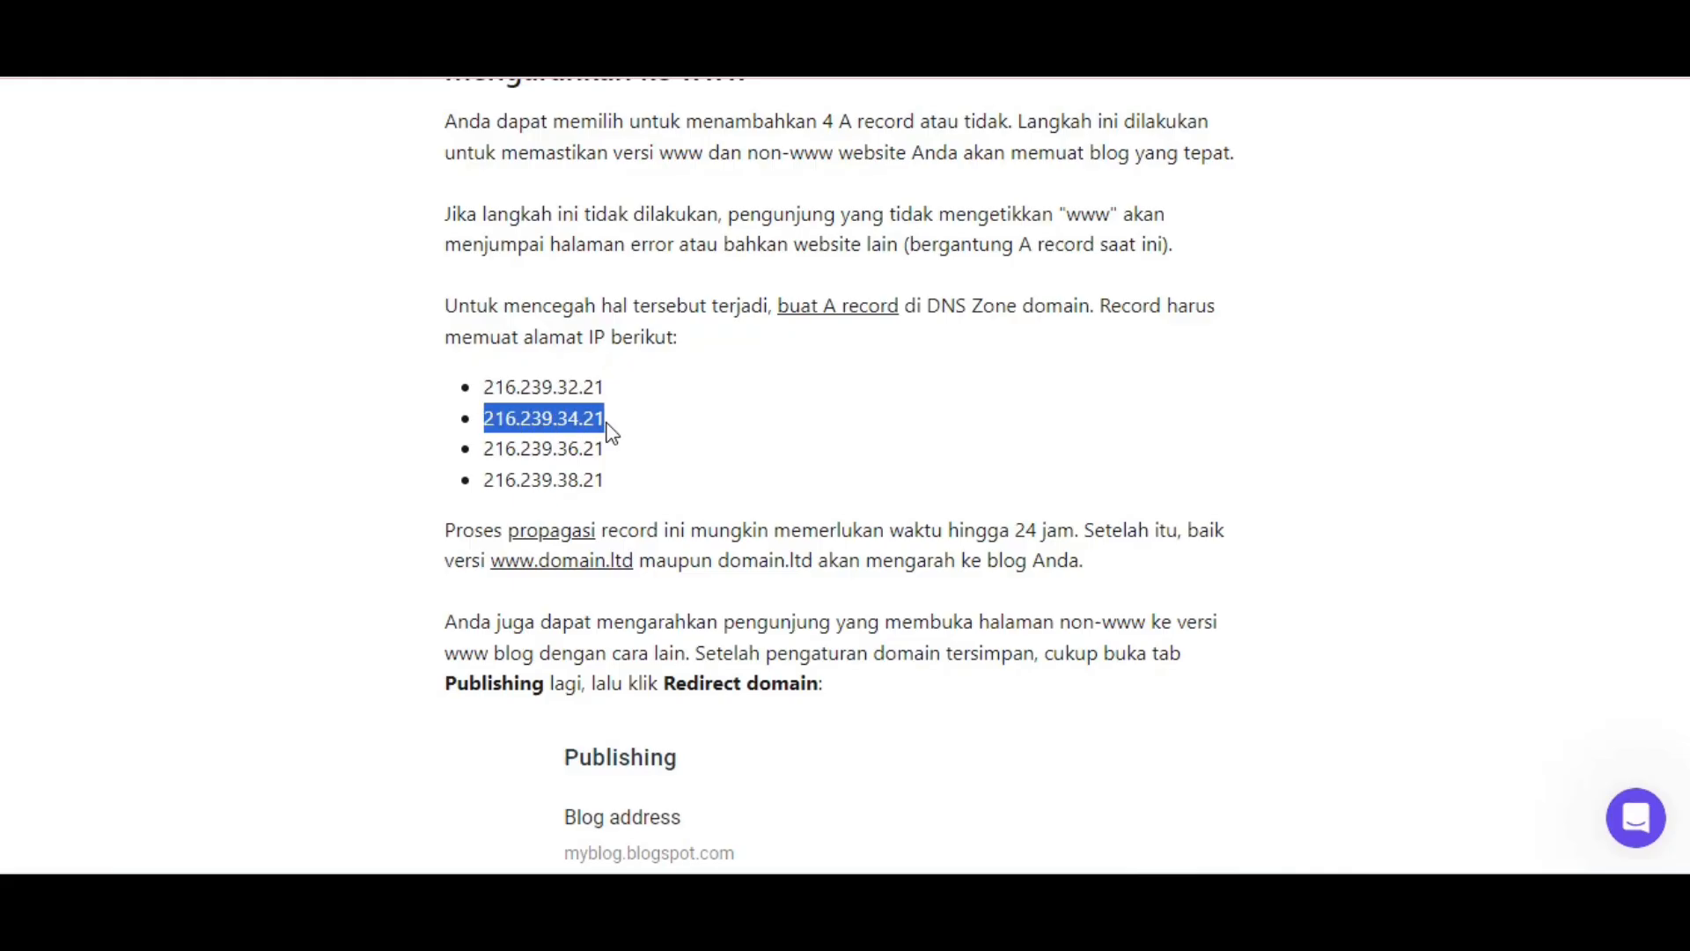
right_click(553, 424)
left_click(590, 455)
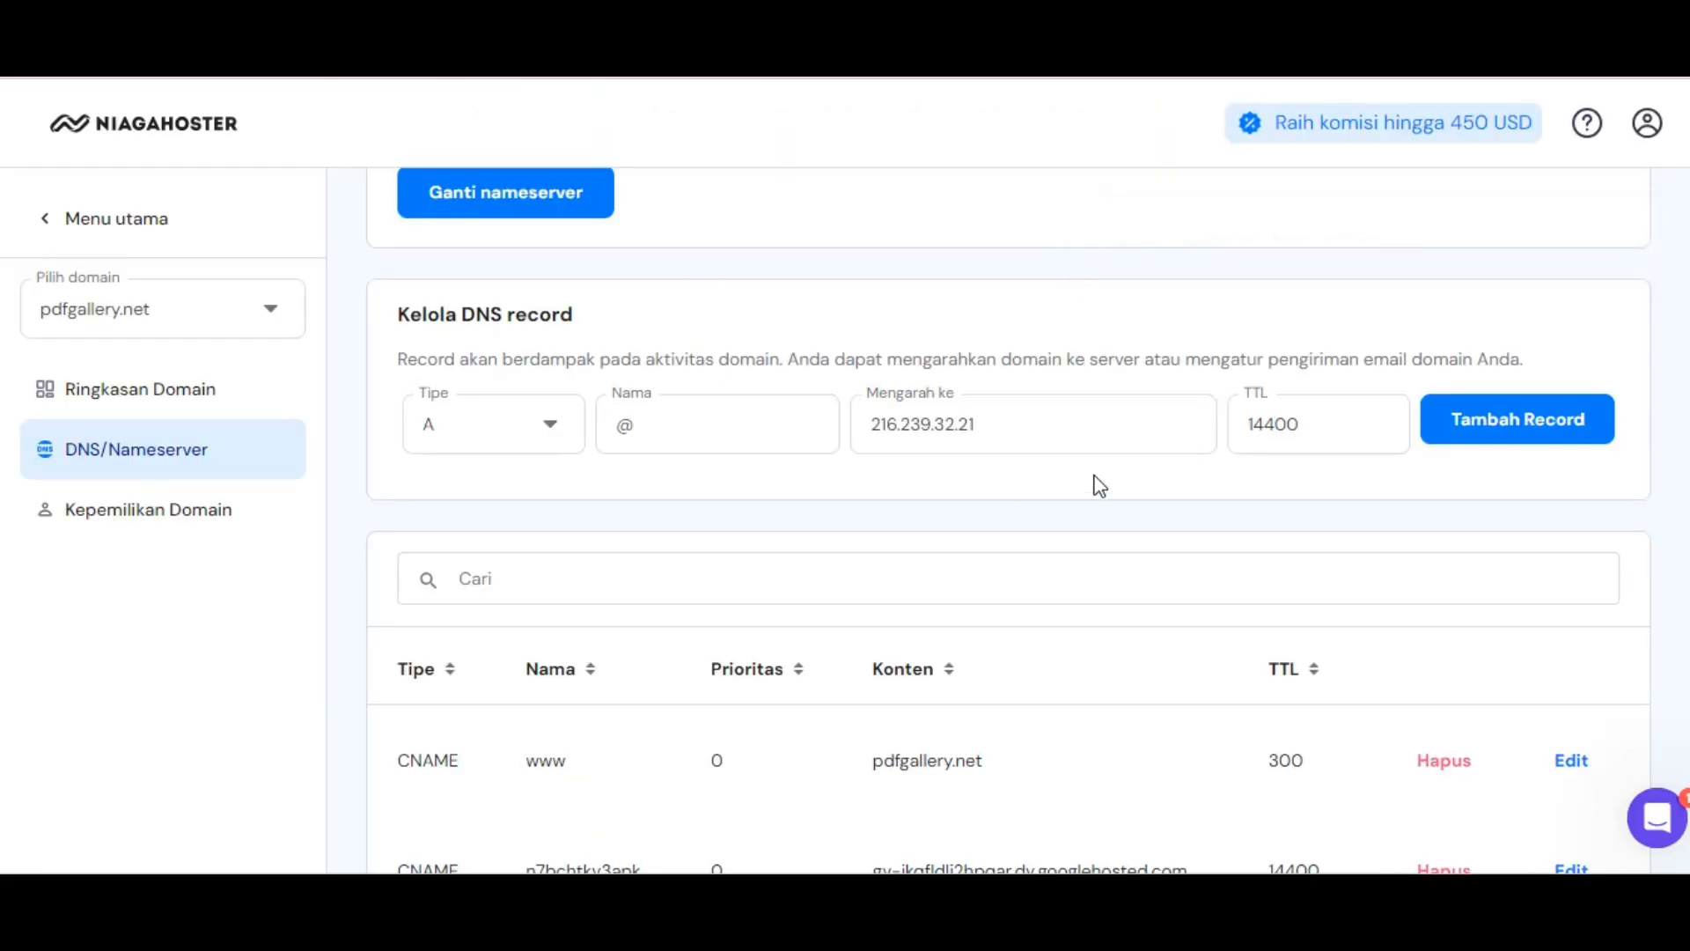
scroll(1014, 469, "down", 6)
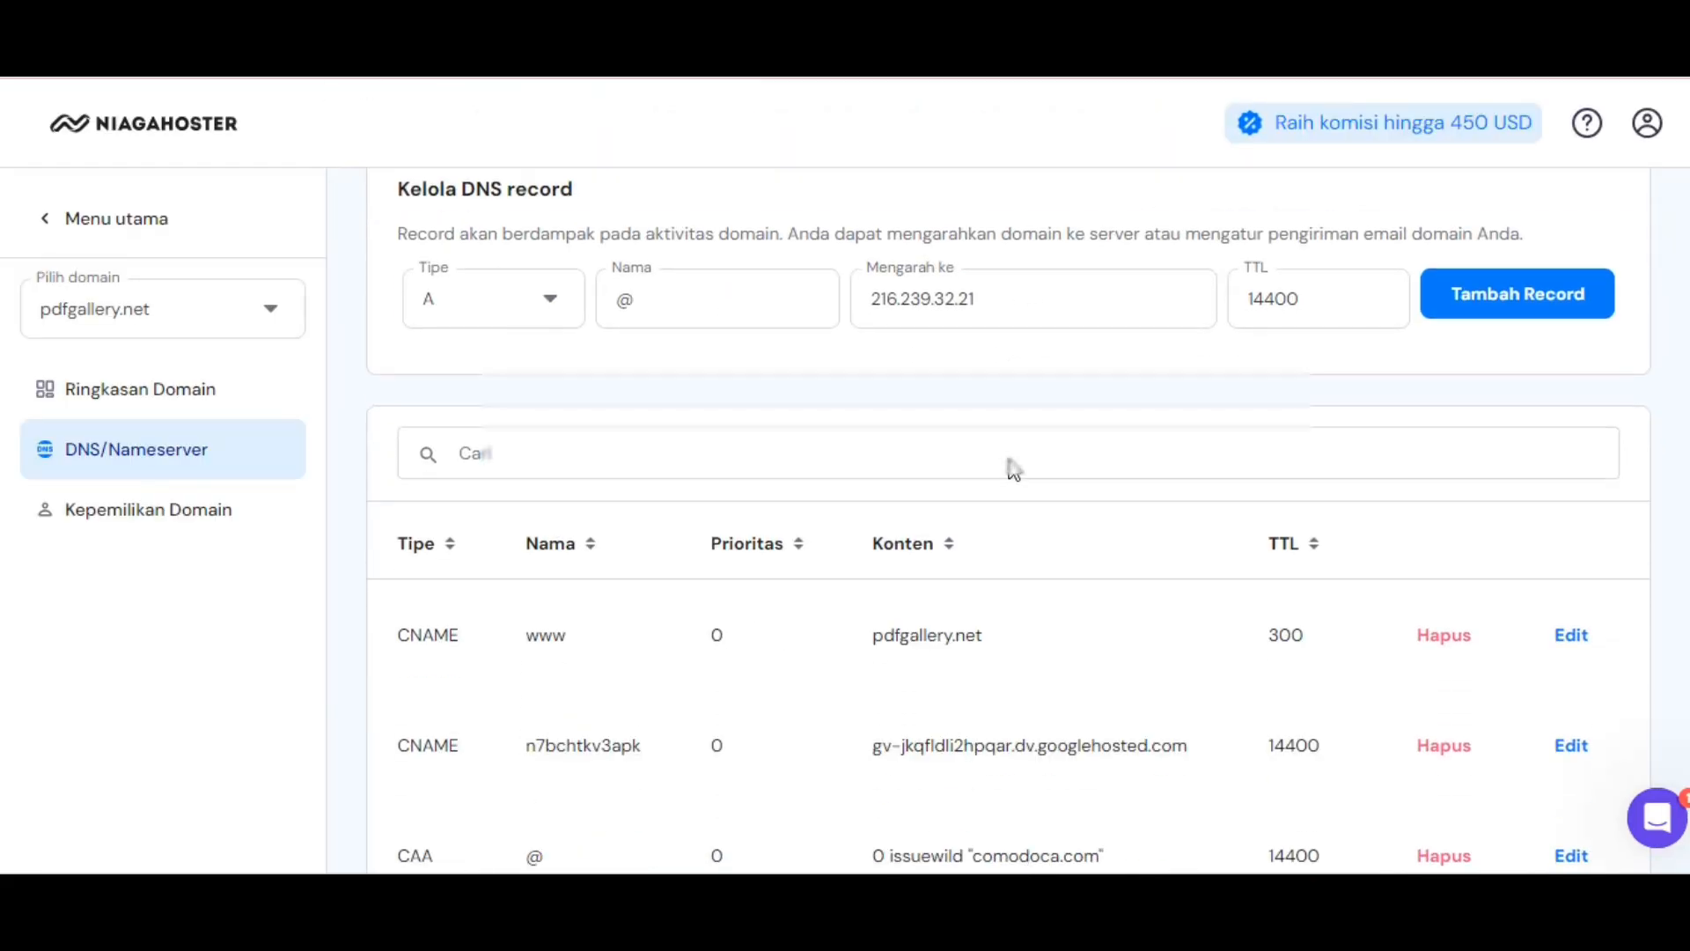
scroll(555, 490, "up", 3)
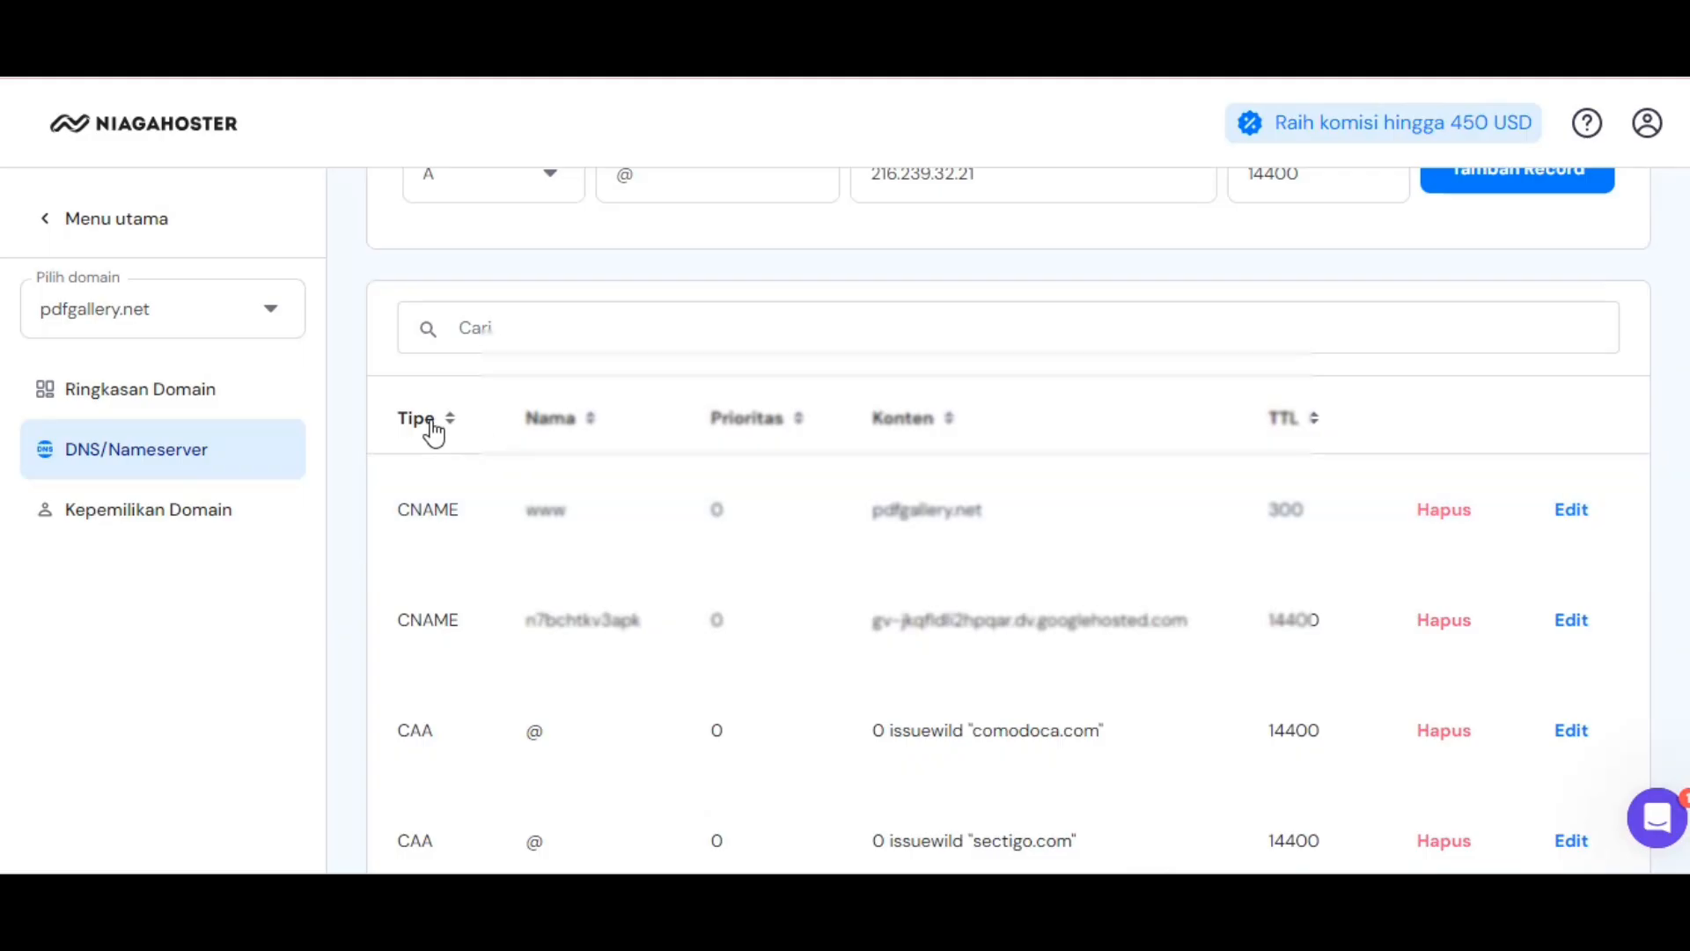
left_click(432, 431)
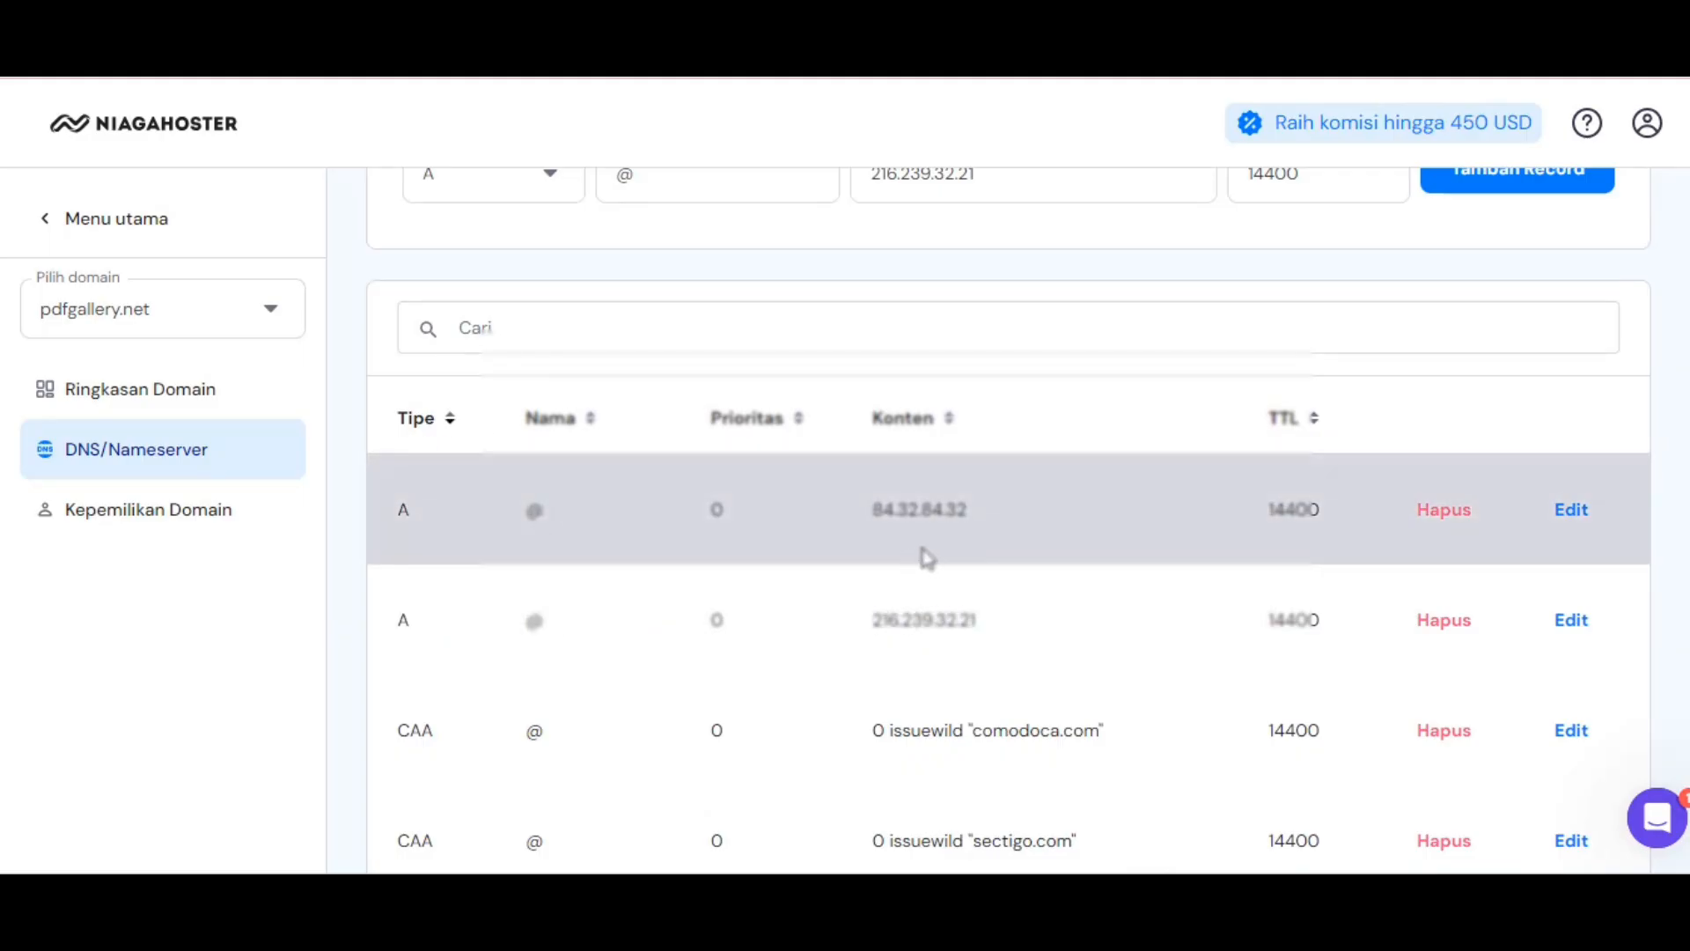
Update the A record for 84.32.84.32 so that it points to 216.239.34.21.
left_click(1572, 509)
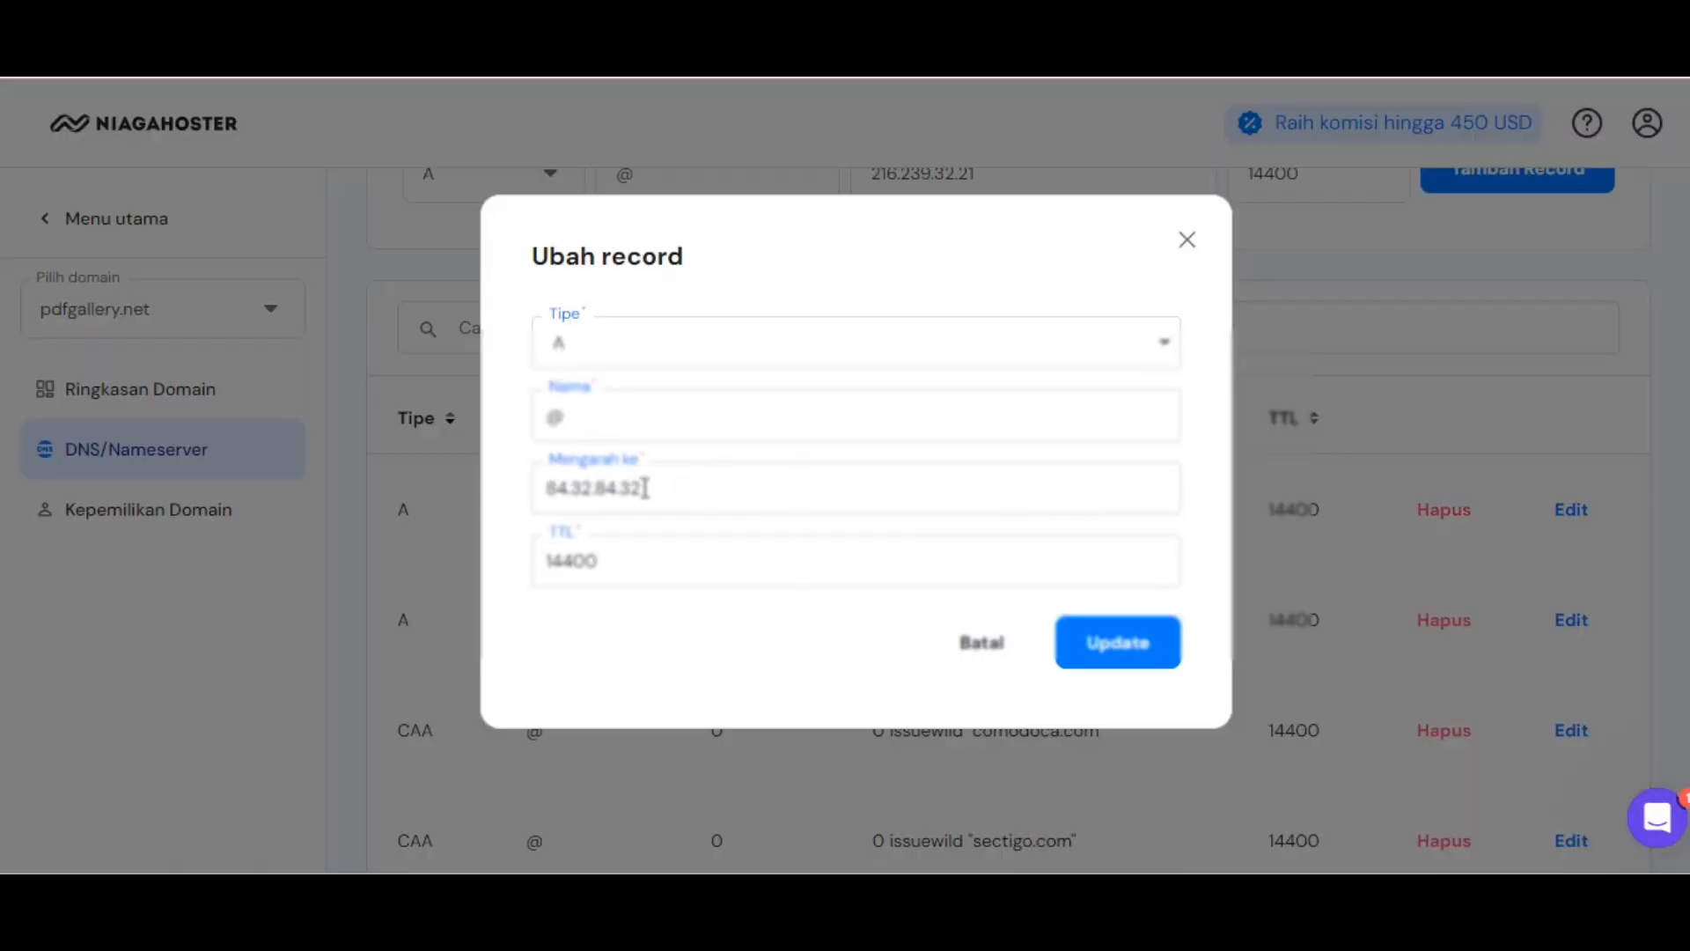
left_click_drag(709, 486, 469, 490)
right_click(595, 481)
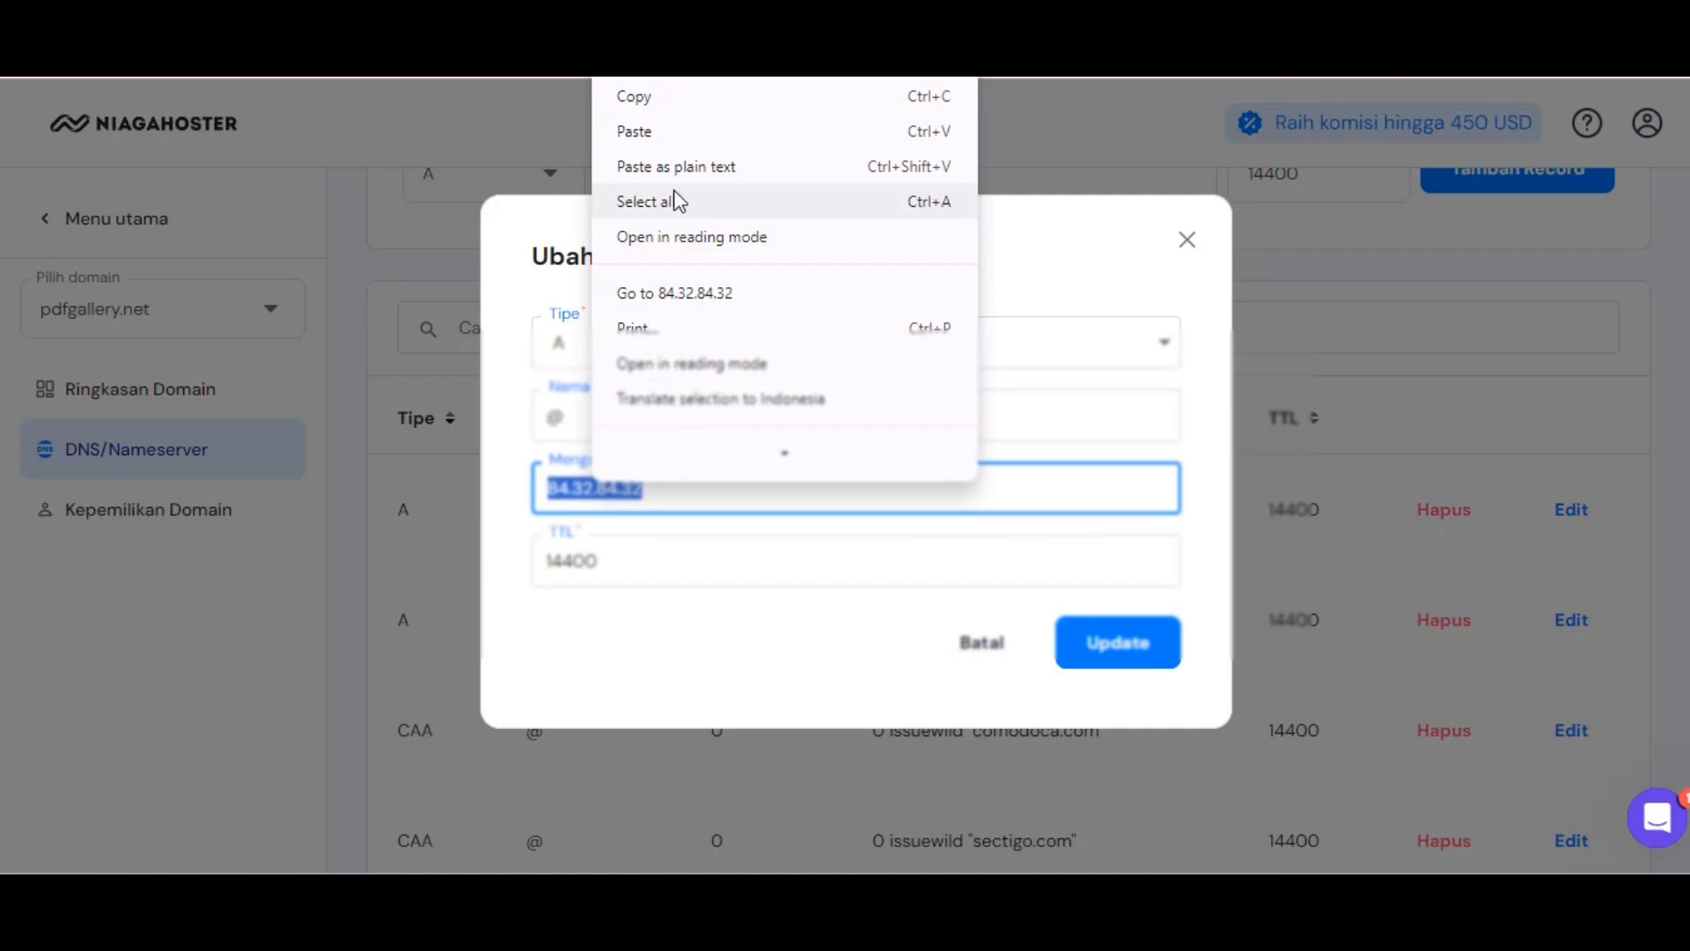
left_click(650, 132)
left_click(1116, 647)
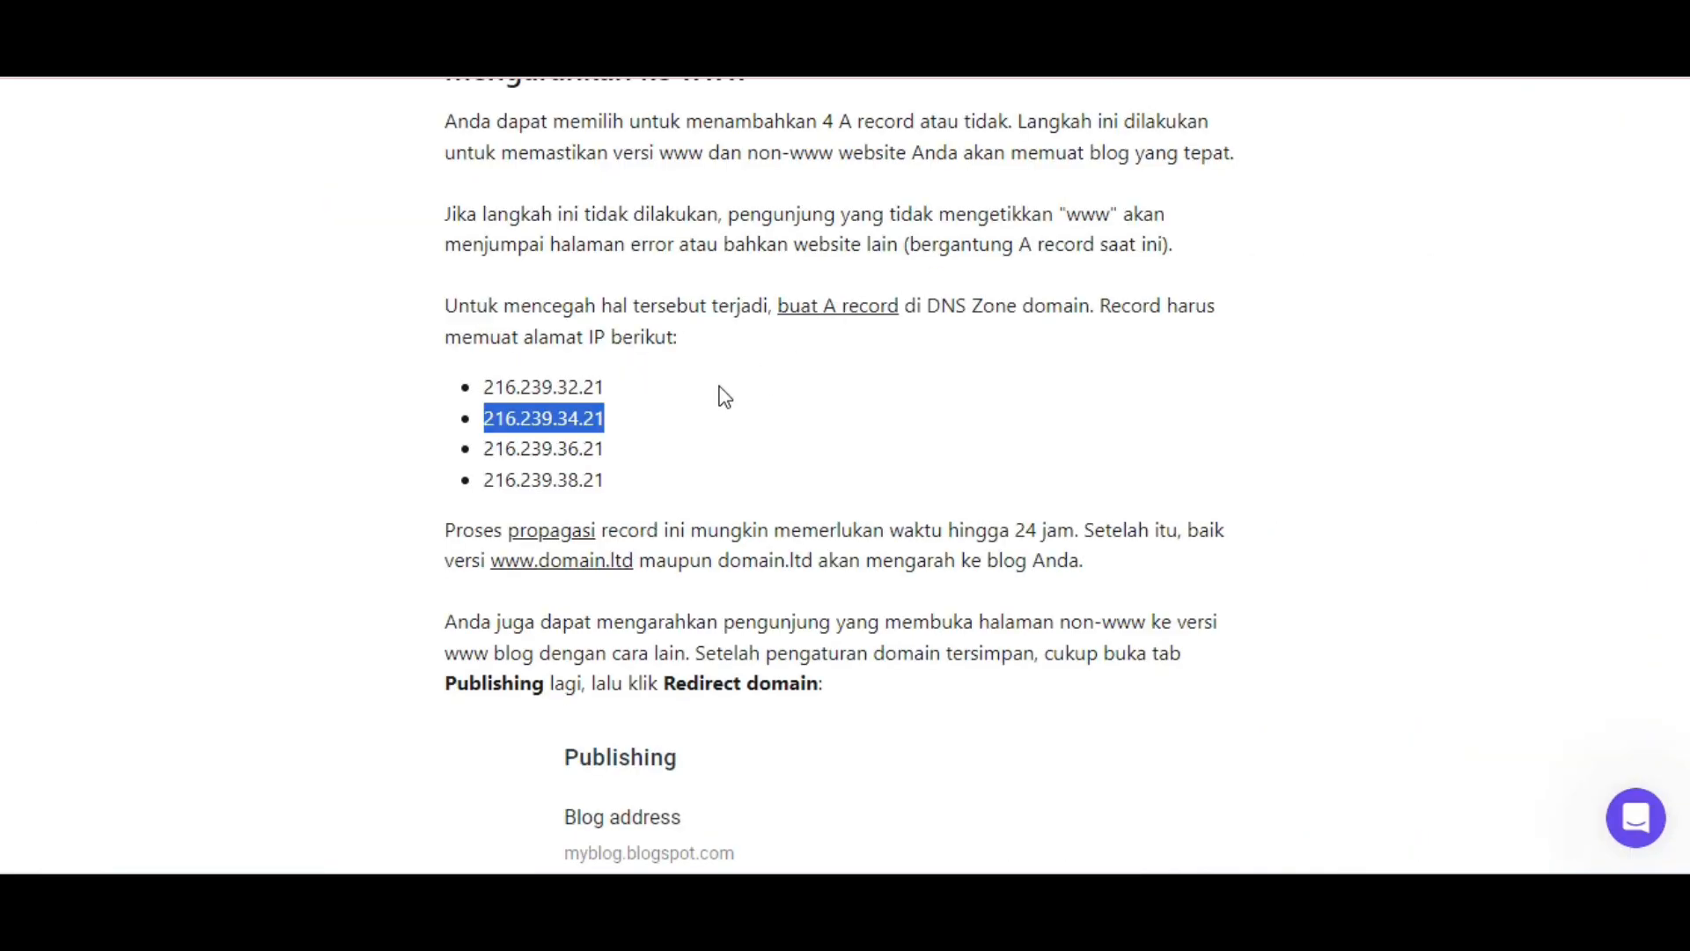
Copy 216.239.36.21 from the guide and add it in Niagahoster as a new A record named @ with TTL 14400.
left_click_drag(484, 451, 612, 458)
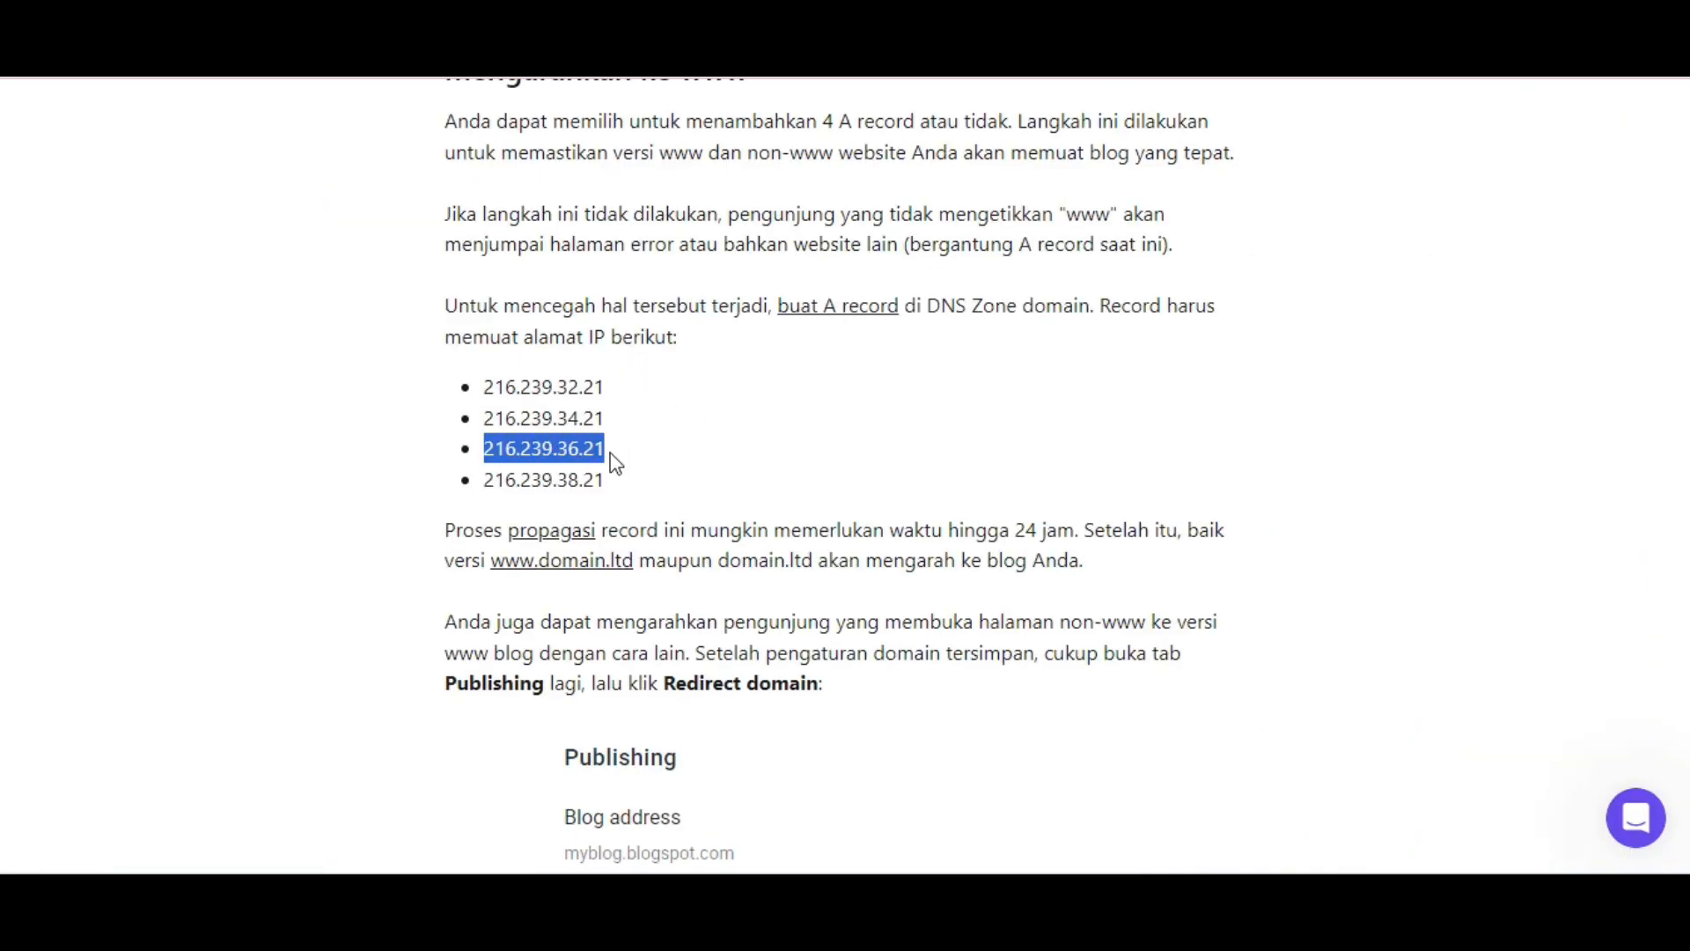
right_click(560, 453)
left_click(591, 483)
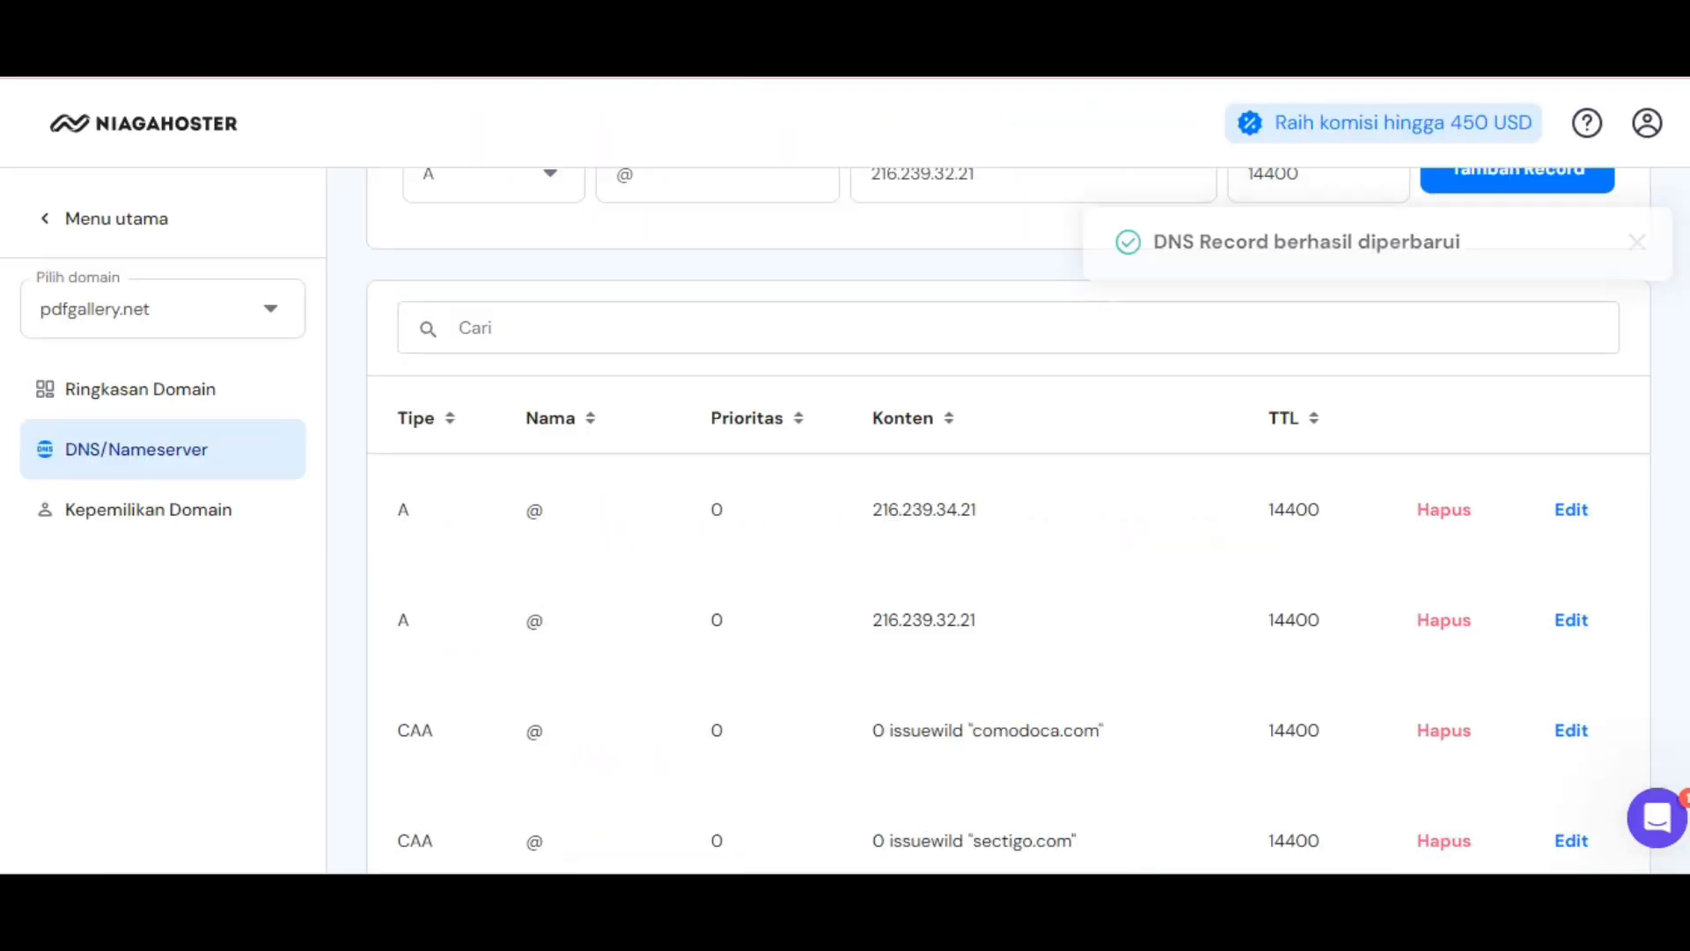
scroll(993, 486, "up", 4)
triple_click(1015, 557)
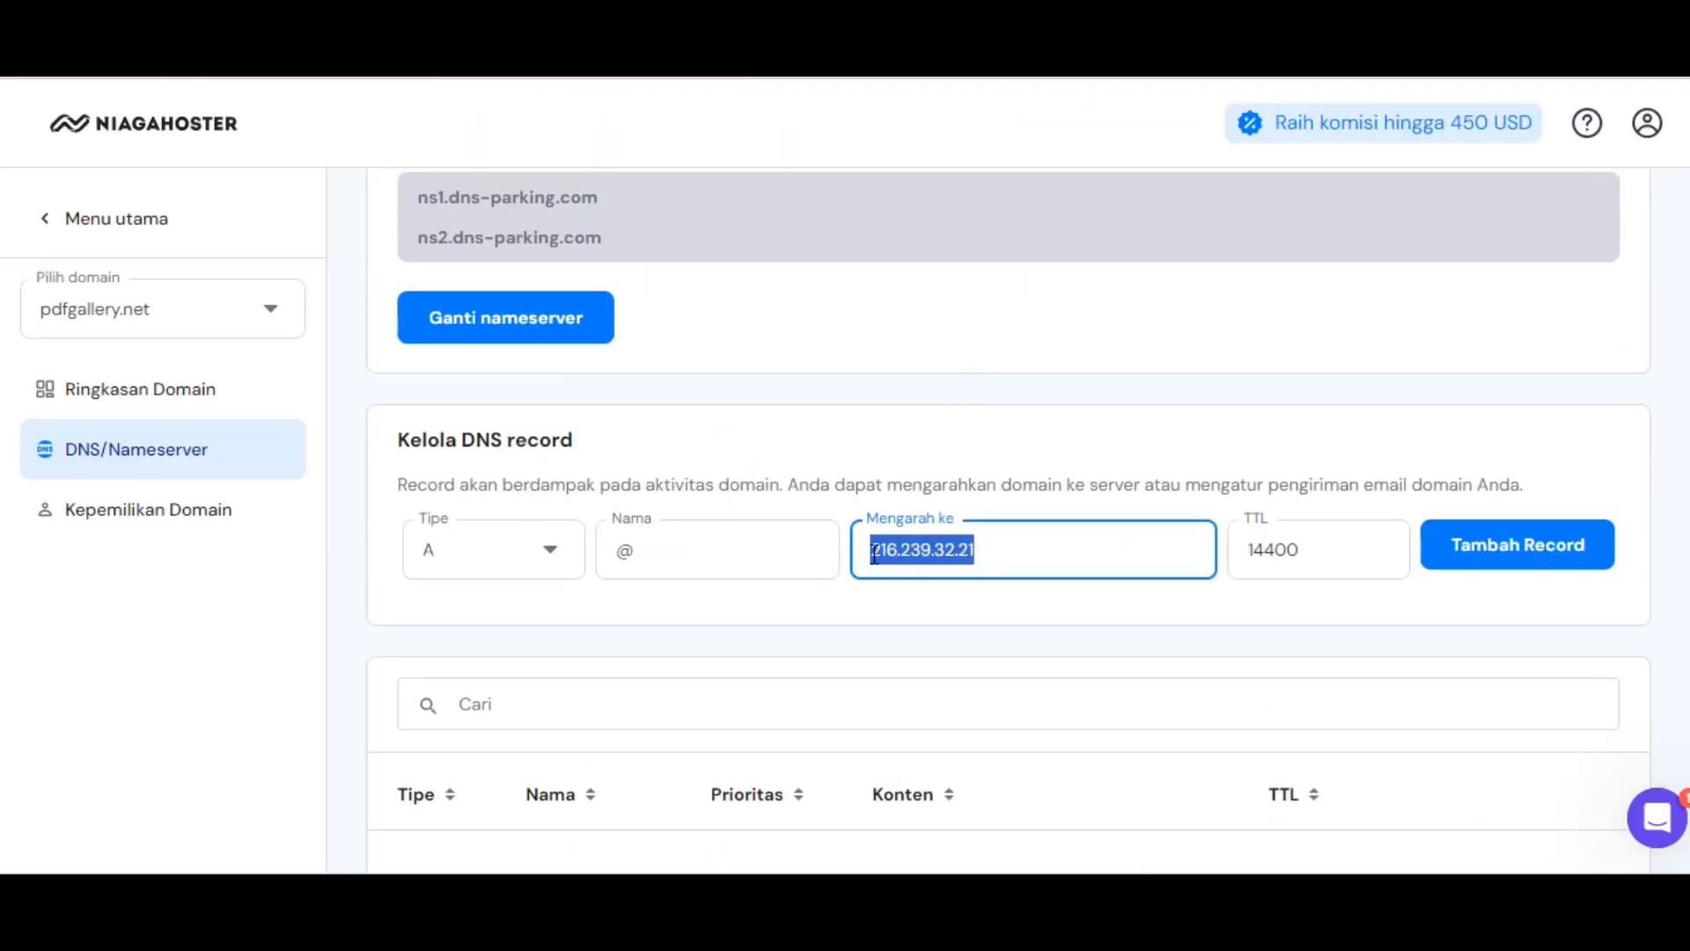
right_click(894, 553)
left_click(962, 157)
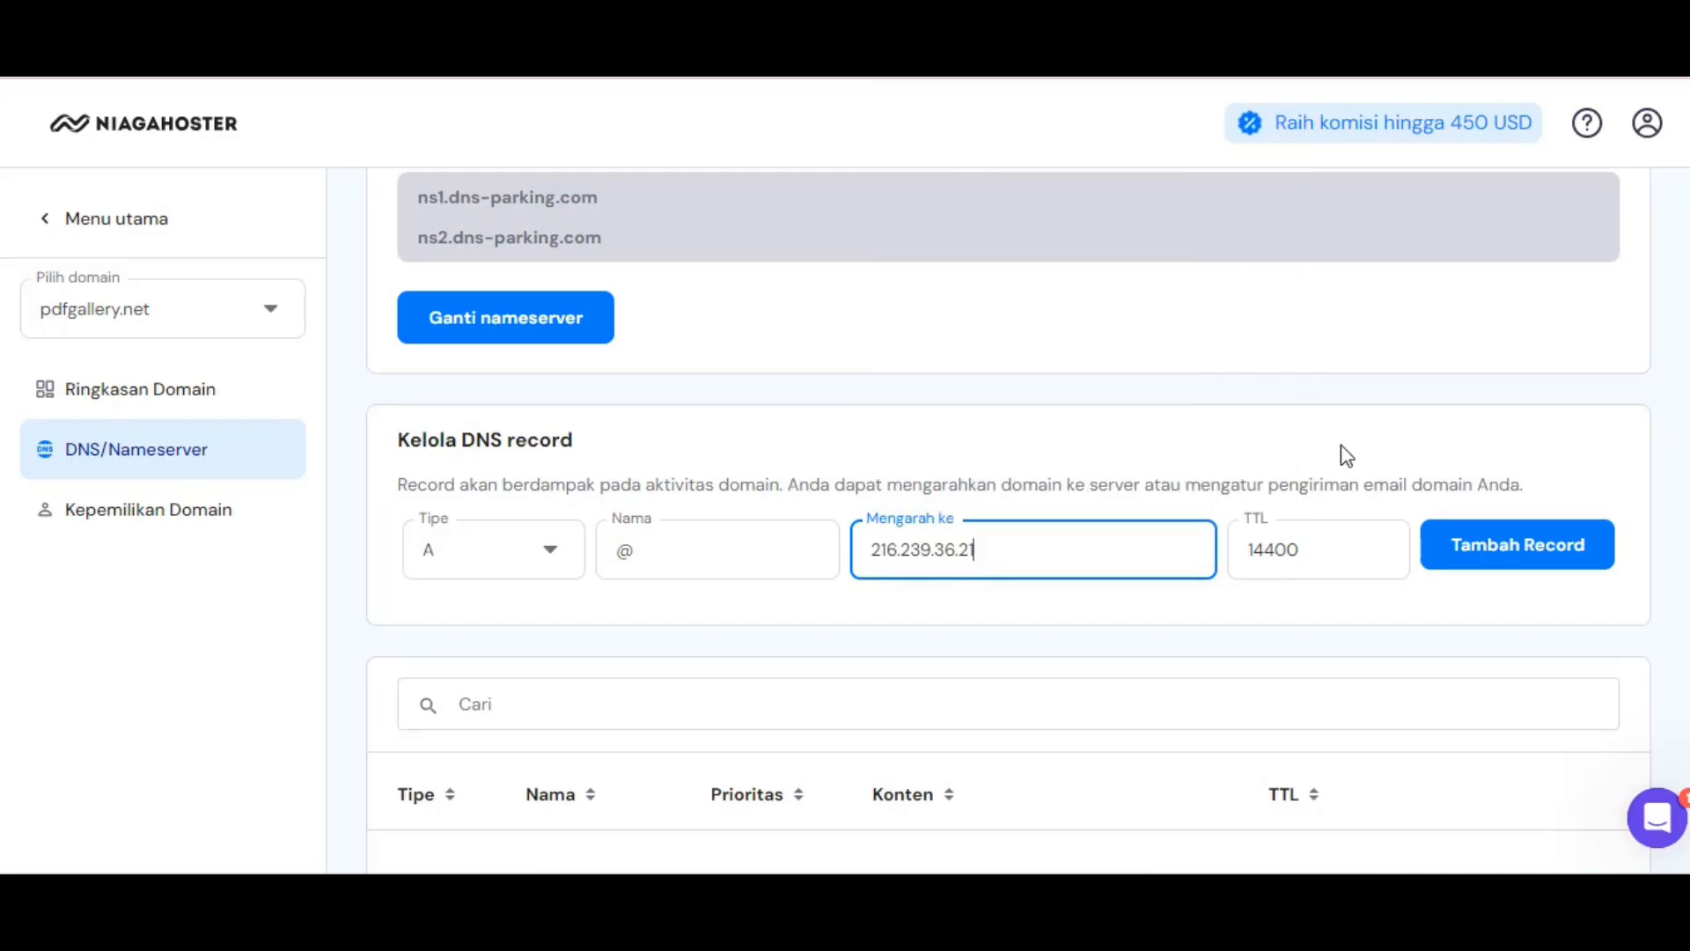
left_click(1482, 555)
scroll(872, 651, "down", 1)
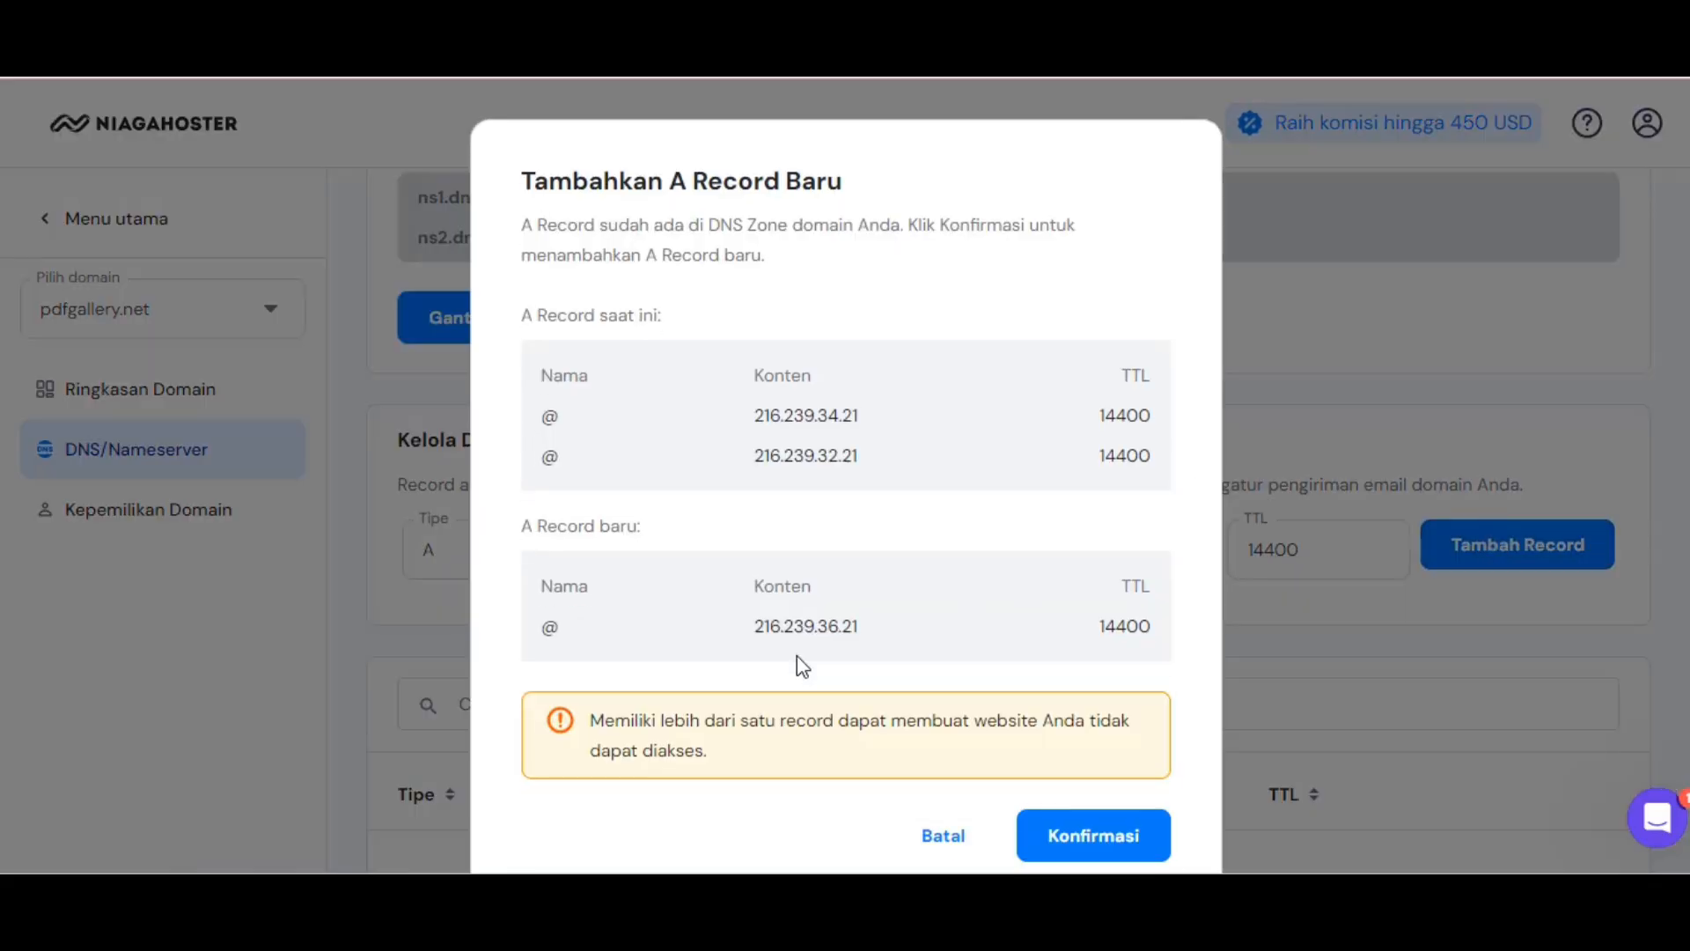
left_click(1060, 811)
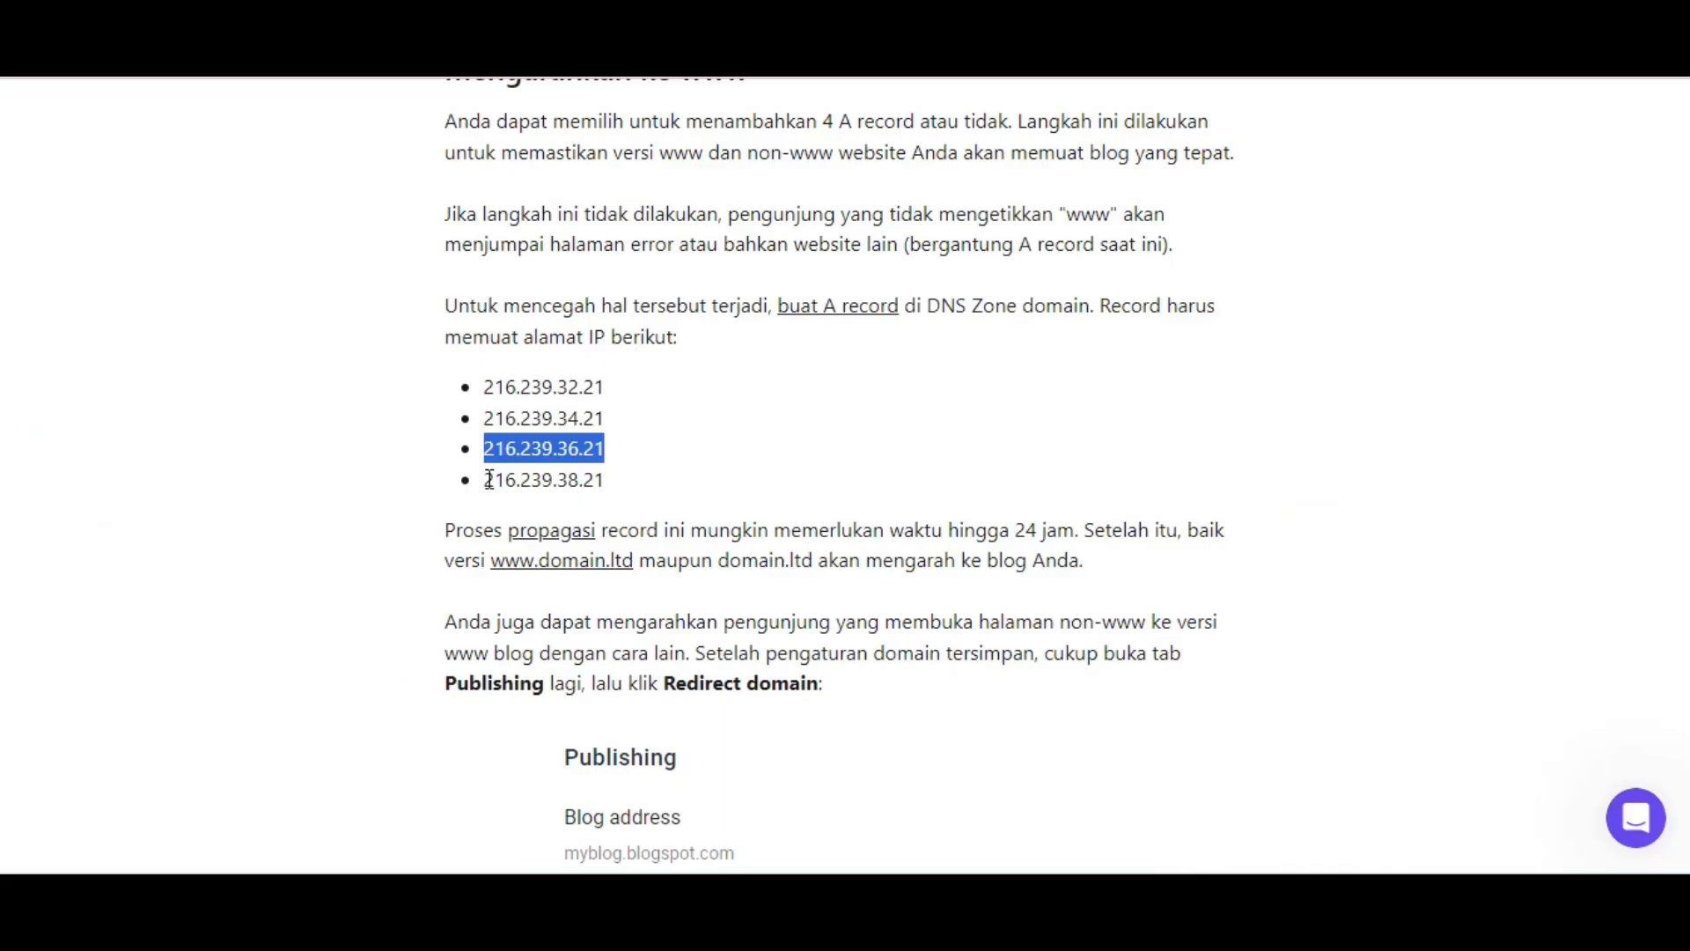
Copy 216.239.38.21 from the A record guide and add it in Niagahoster as a new A record named @ with TTL 14400.
left_click_drag(488, 480, 608, 480)
right_click(594, 480)
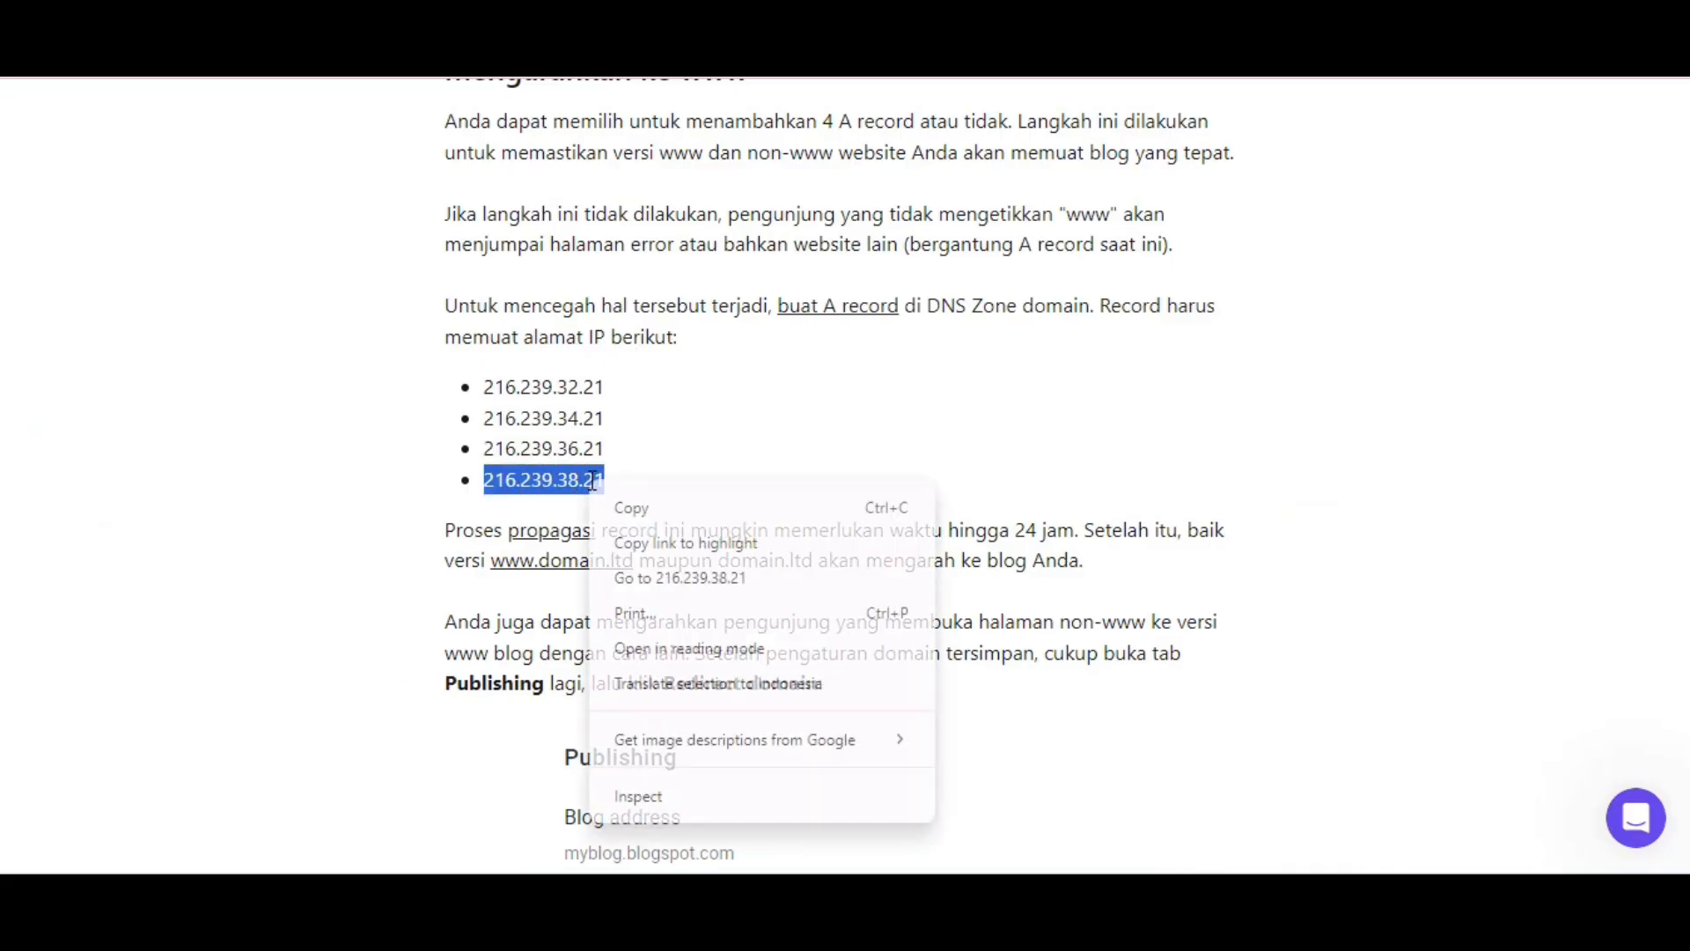
left_click(642, 502)
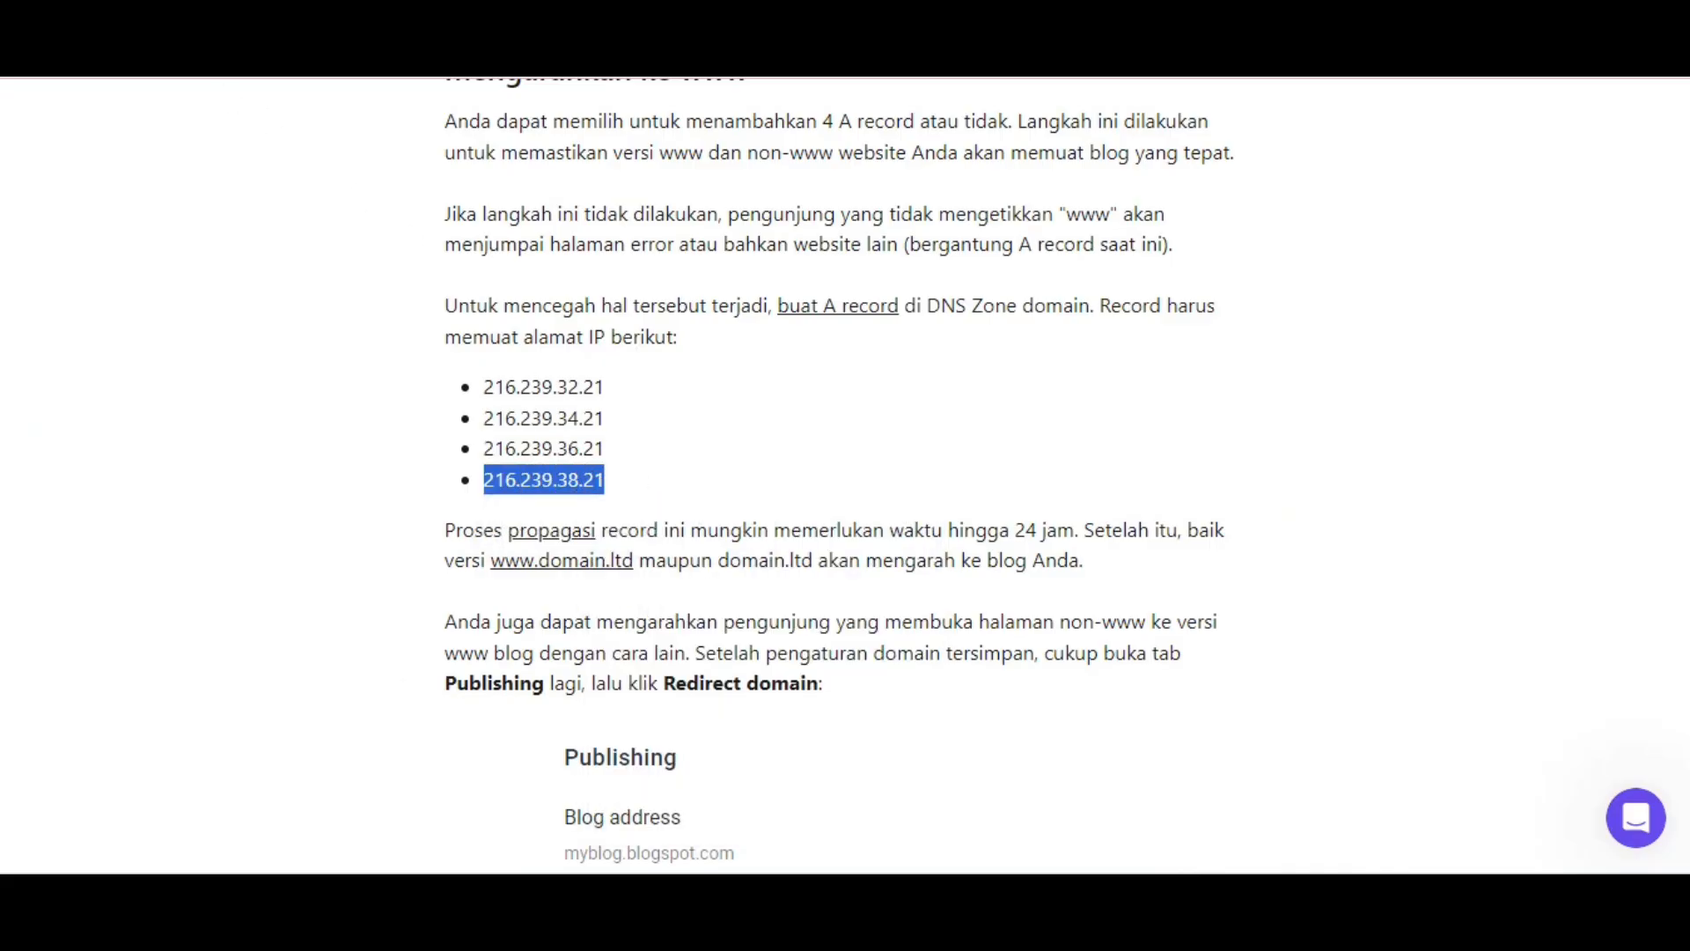
left_click(564, 17)
left_click_drag(971, 549, 835, 537)
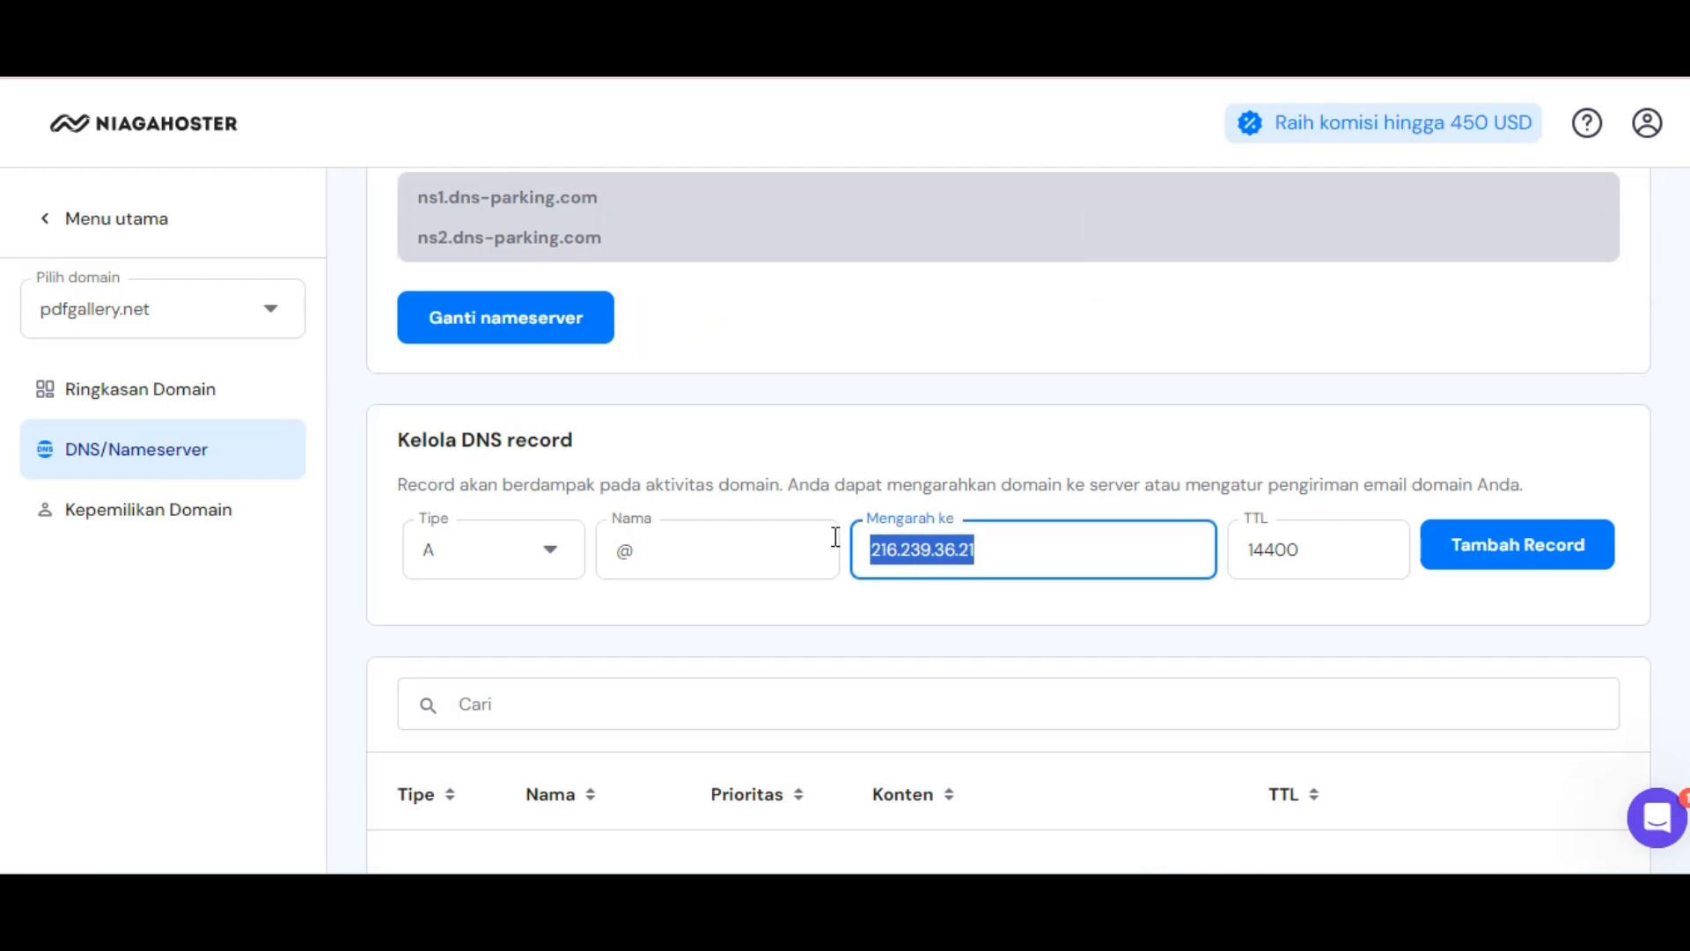
right_click(916, 556)
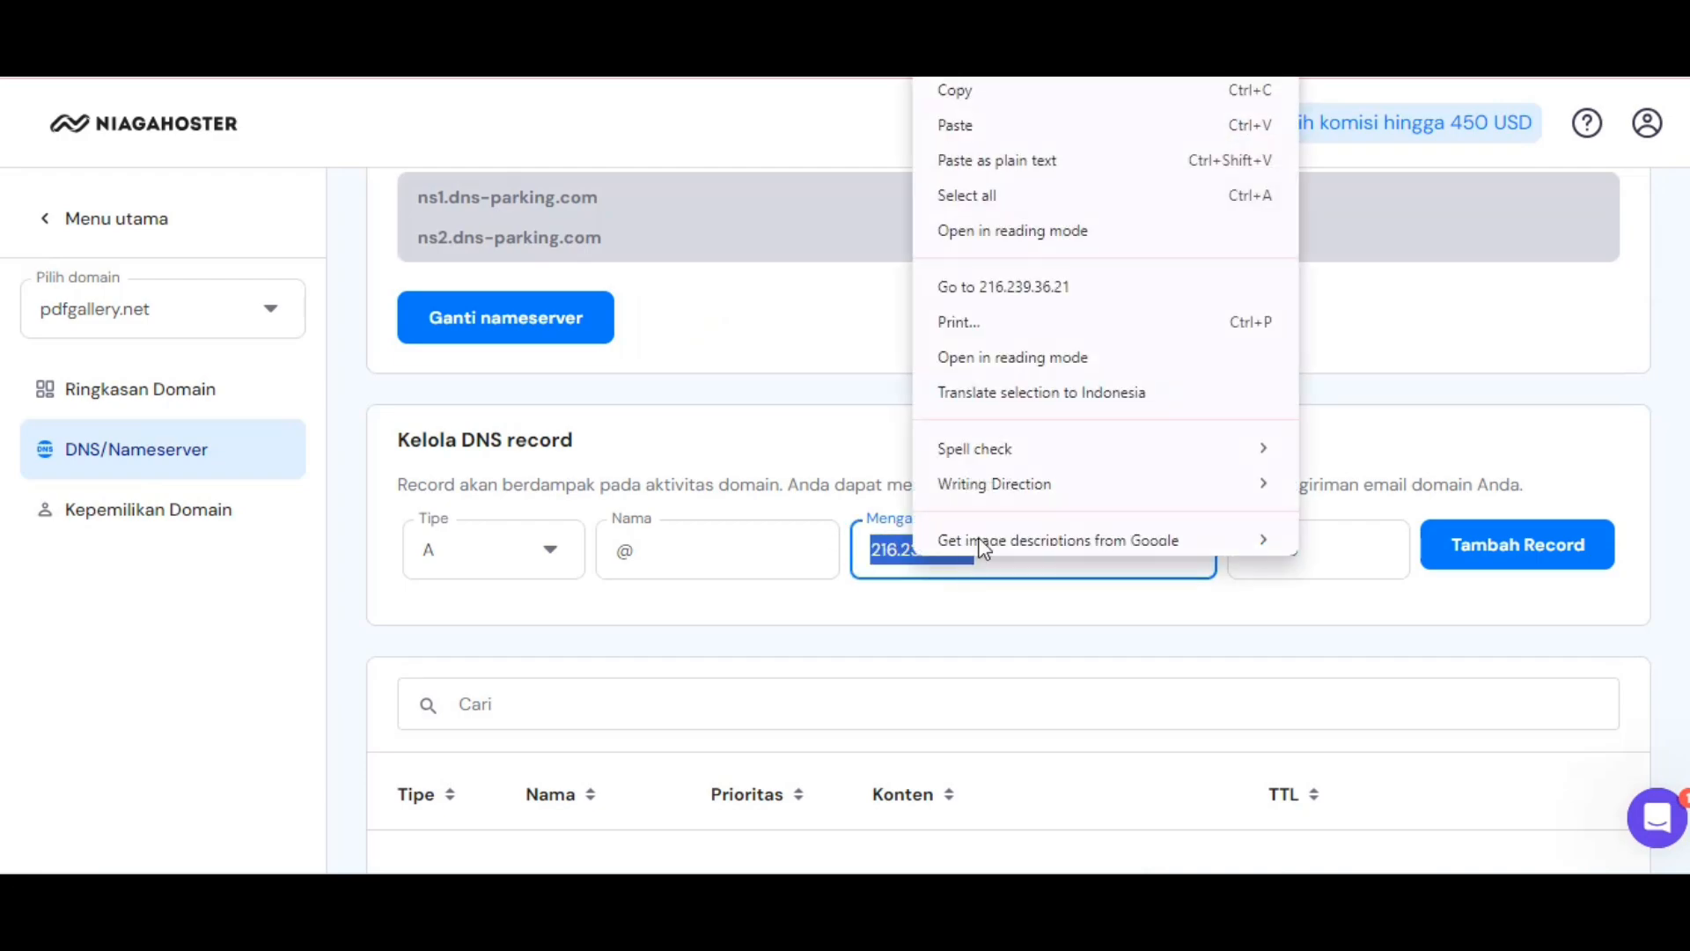
left_click(966, 148)
left_click(1554, 561)
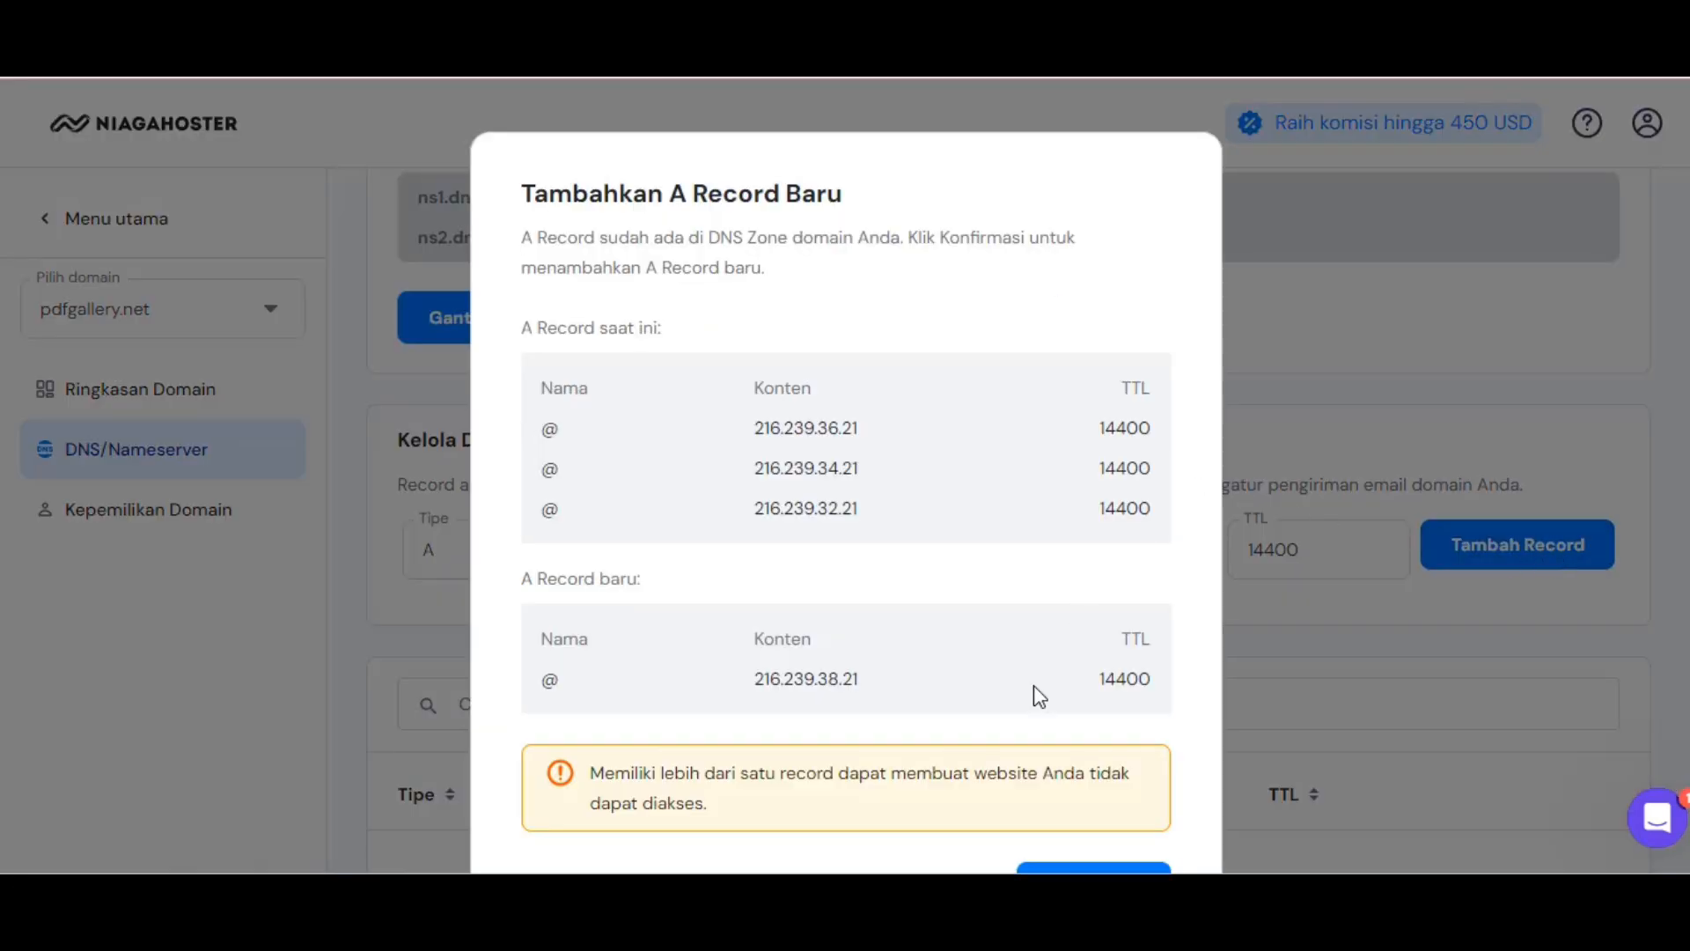
scroll(722, 493, "down", 2)
scroll(722, 493, "down", 2)
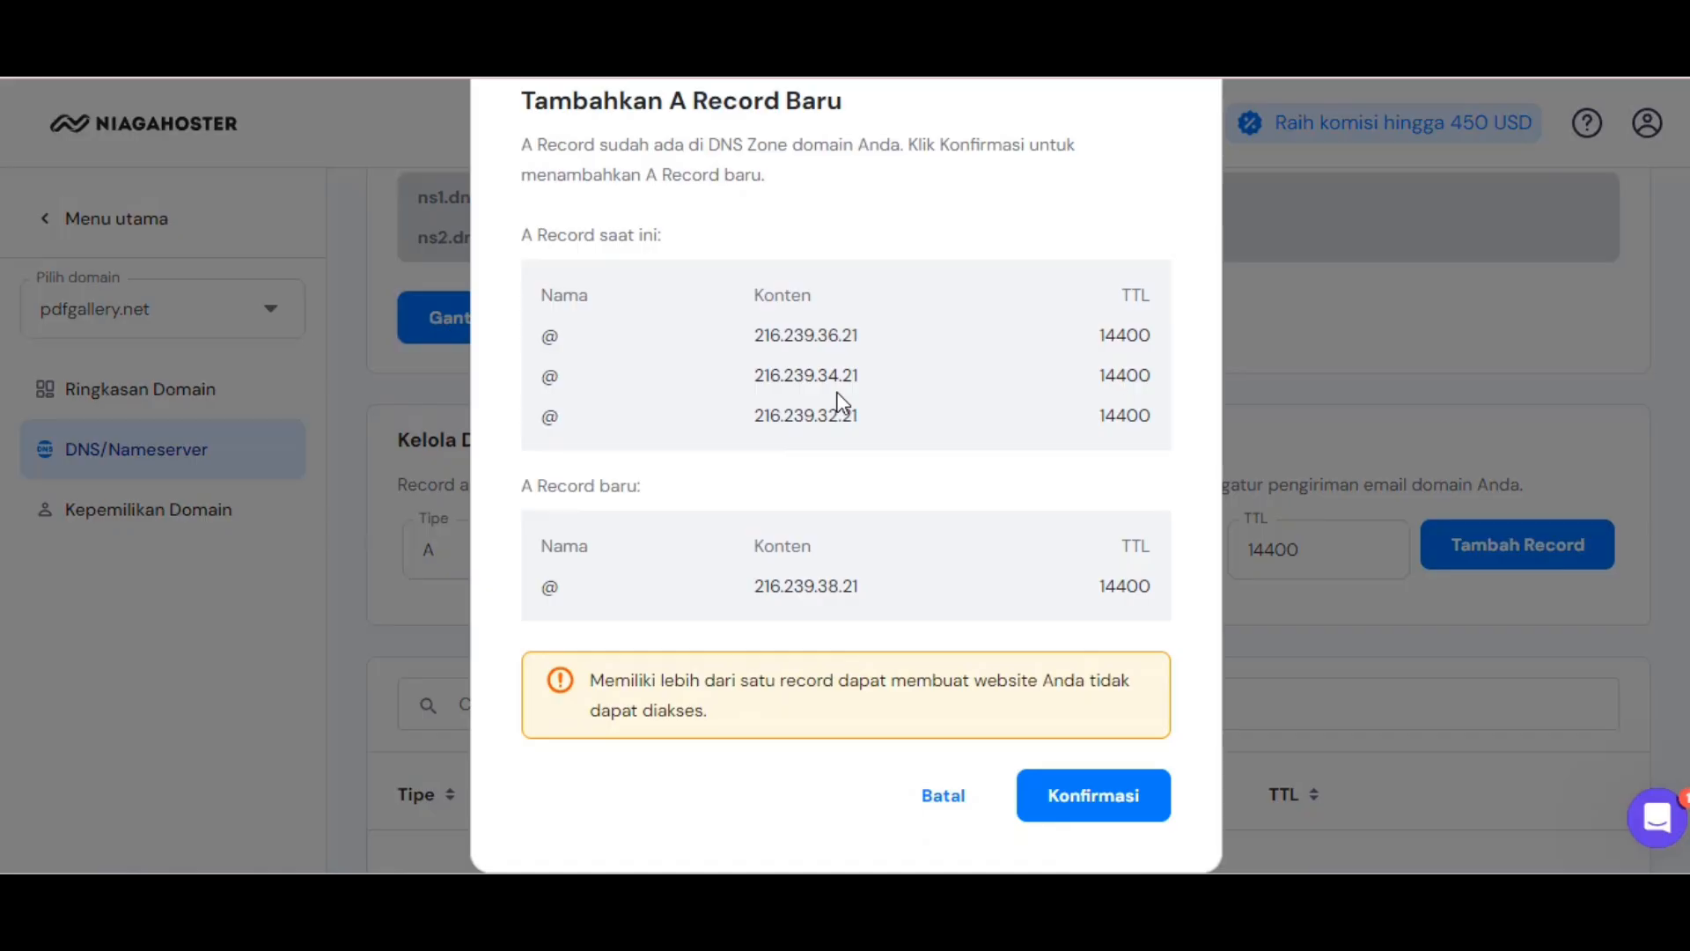
left_click(1106, 809)
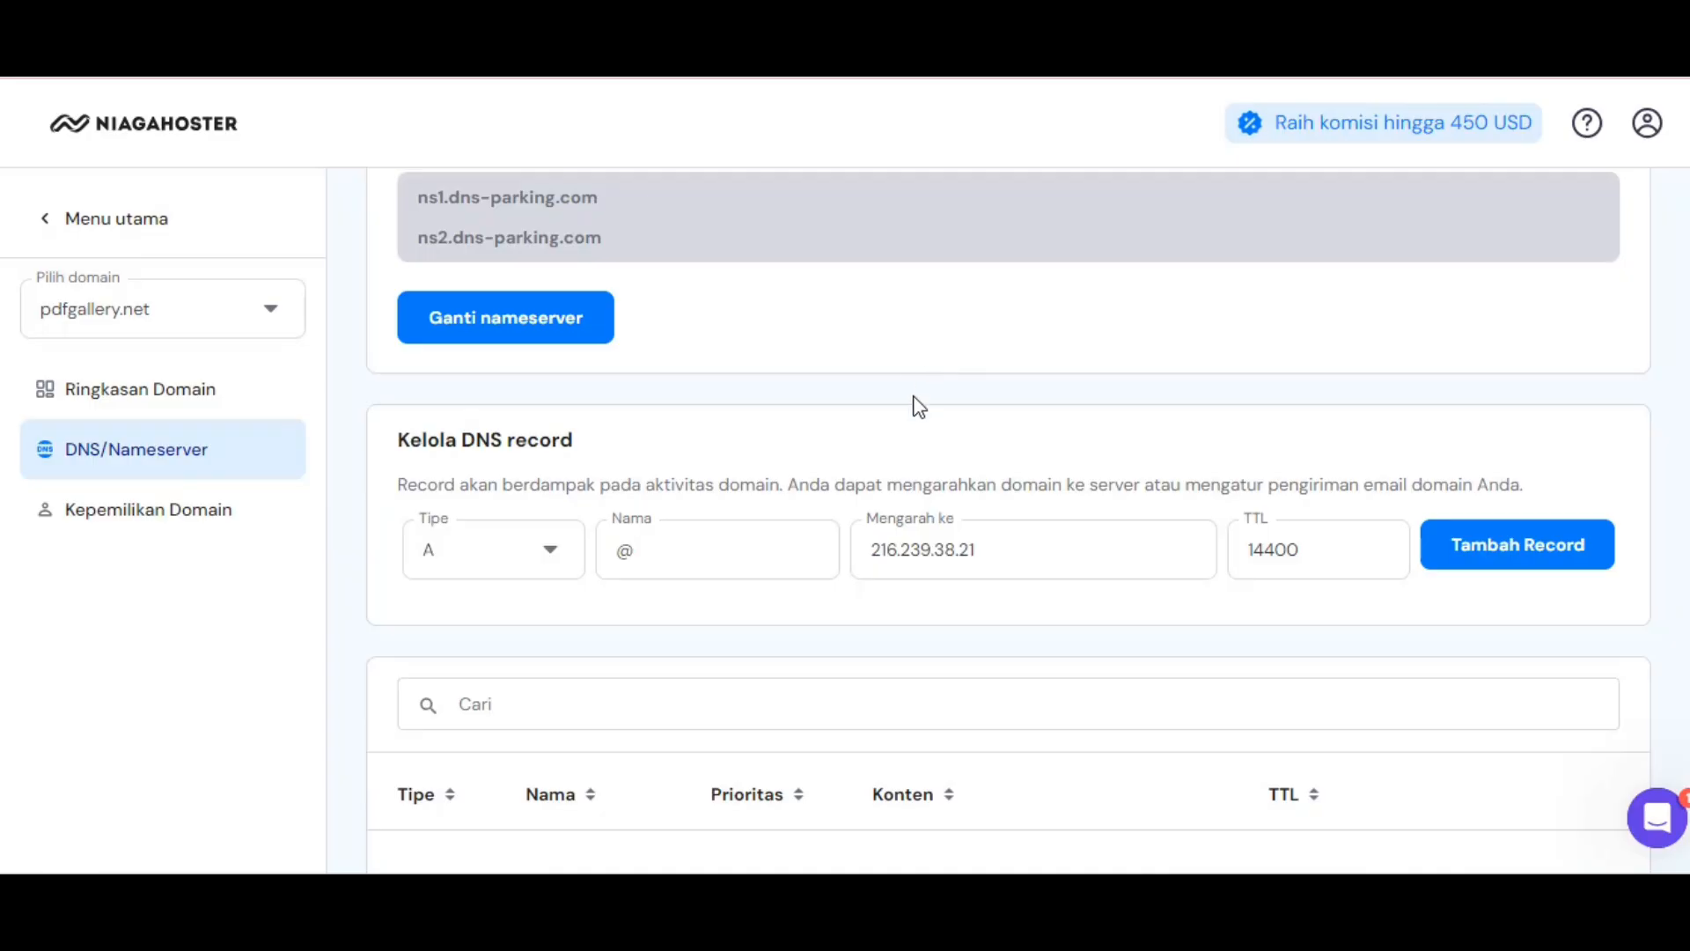
Edit the www CNAME record so that its target is ghs.google.com and its TTL is 14400, and save the update.
scroll(916, 406, "up", 4)
scroll(917, 405, "down", 10)
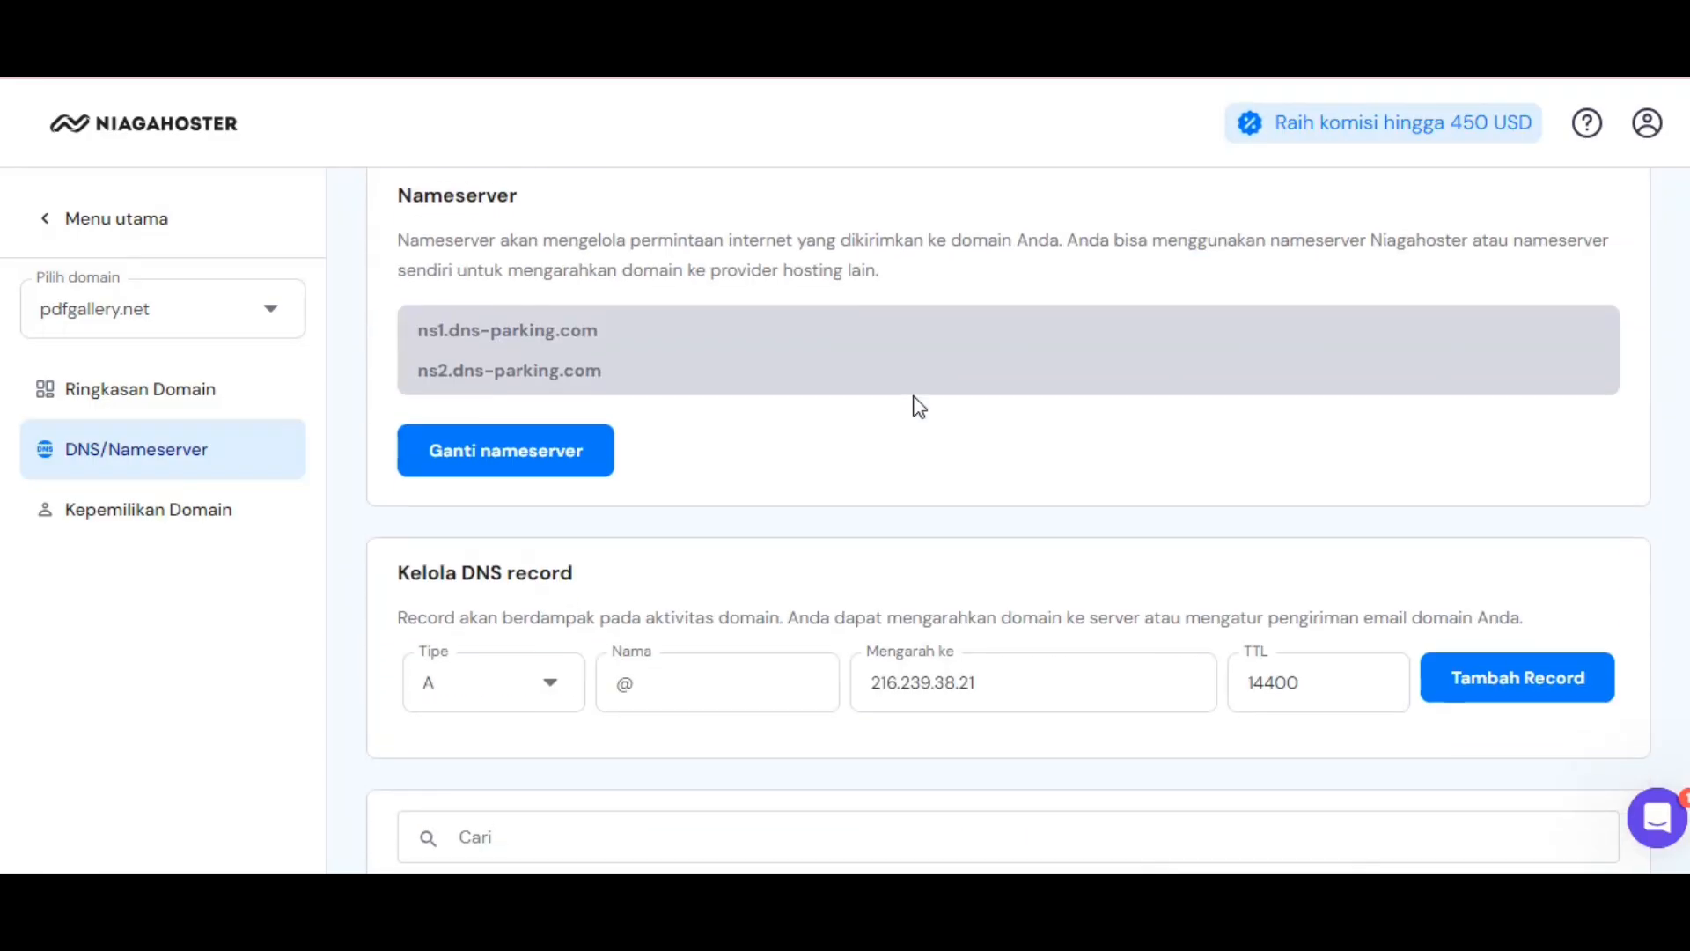
left_click(1572, 384)
triple_click(531, 490)
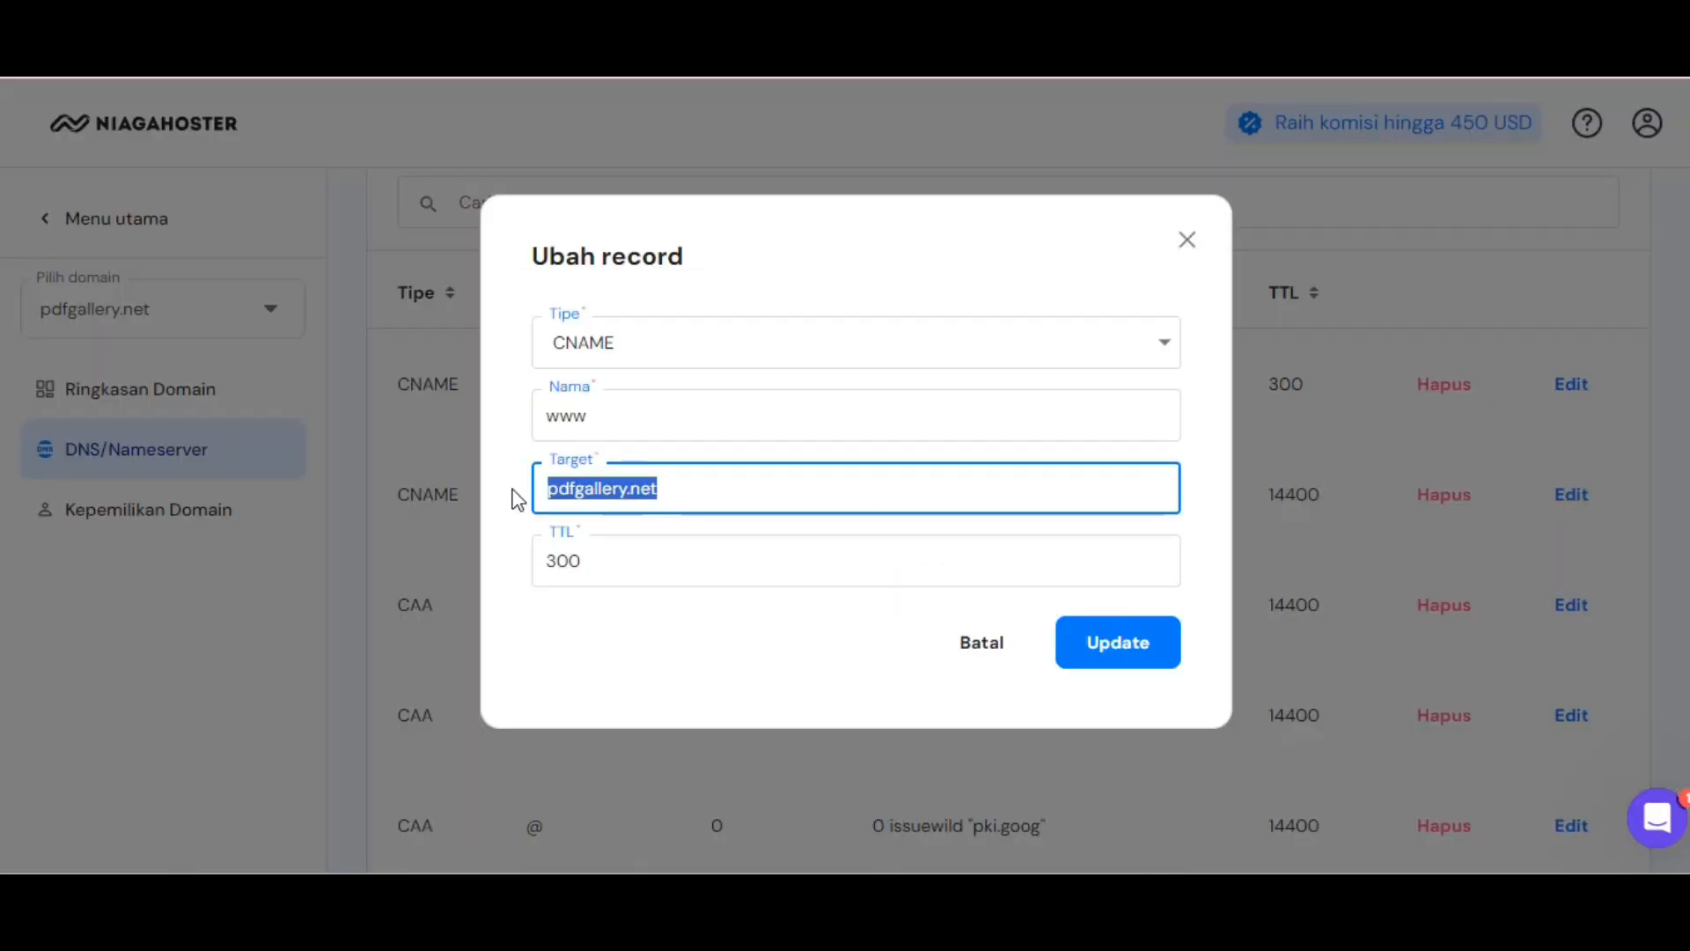
type("gh")
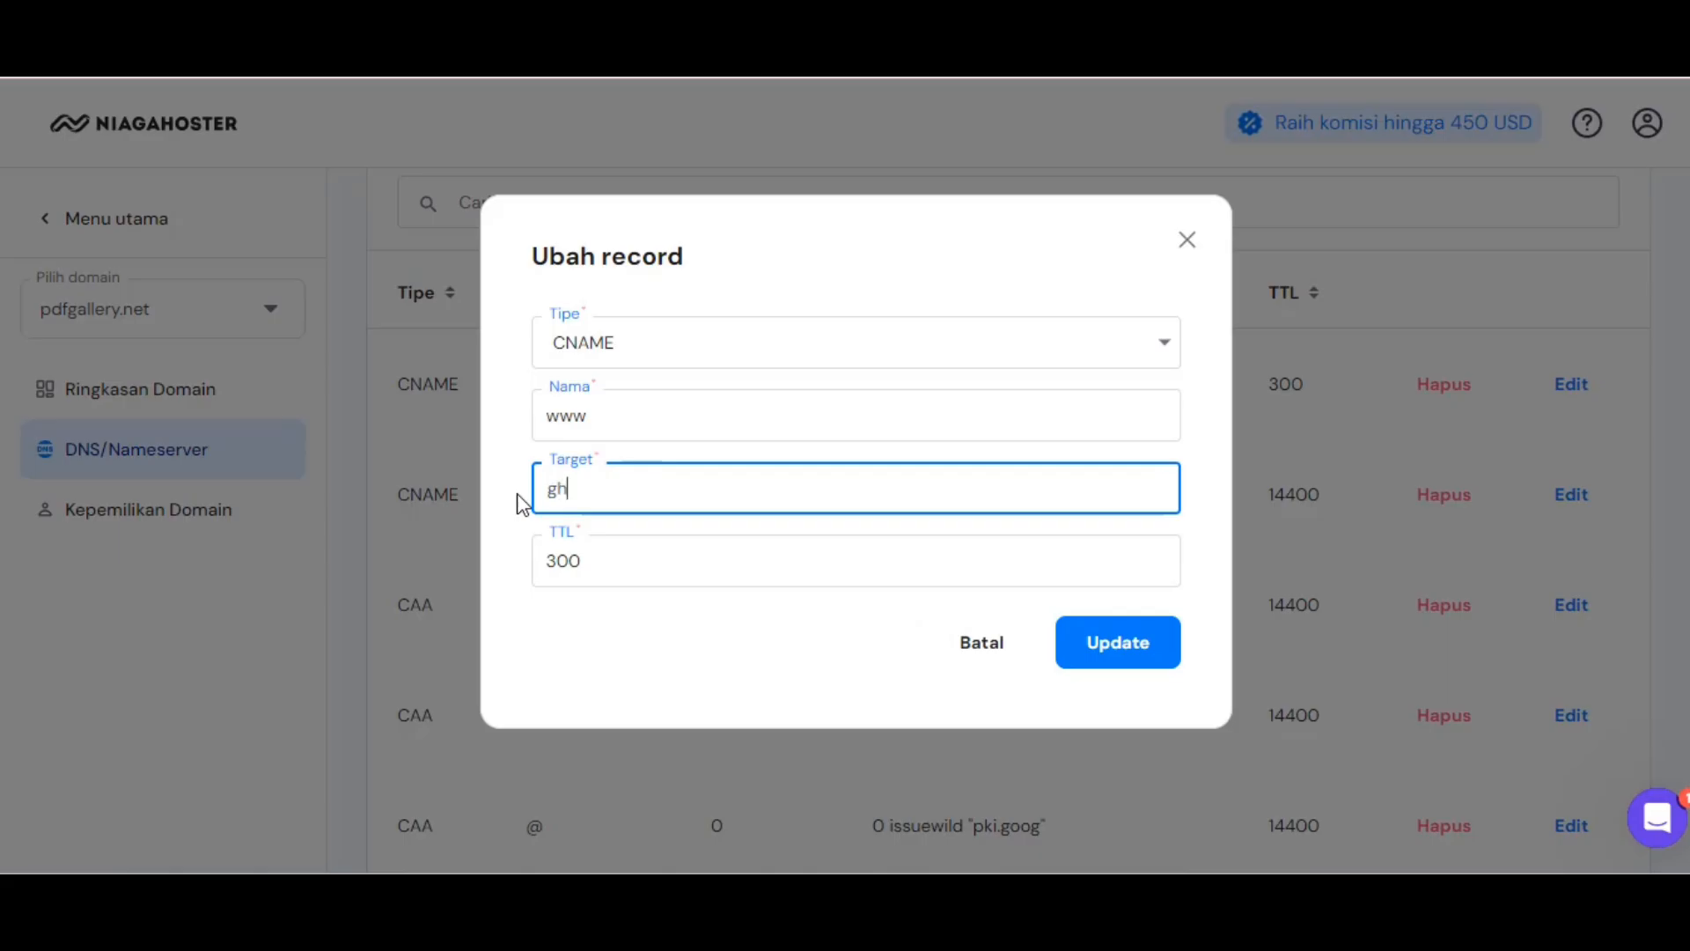
type("s.google.com")
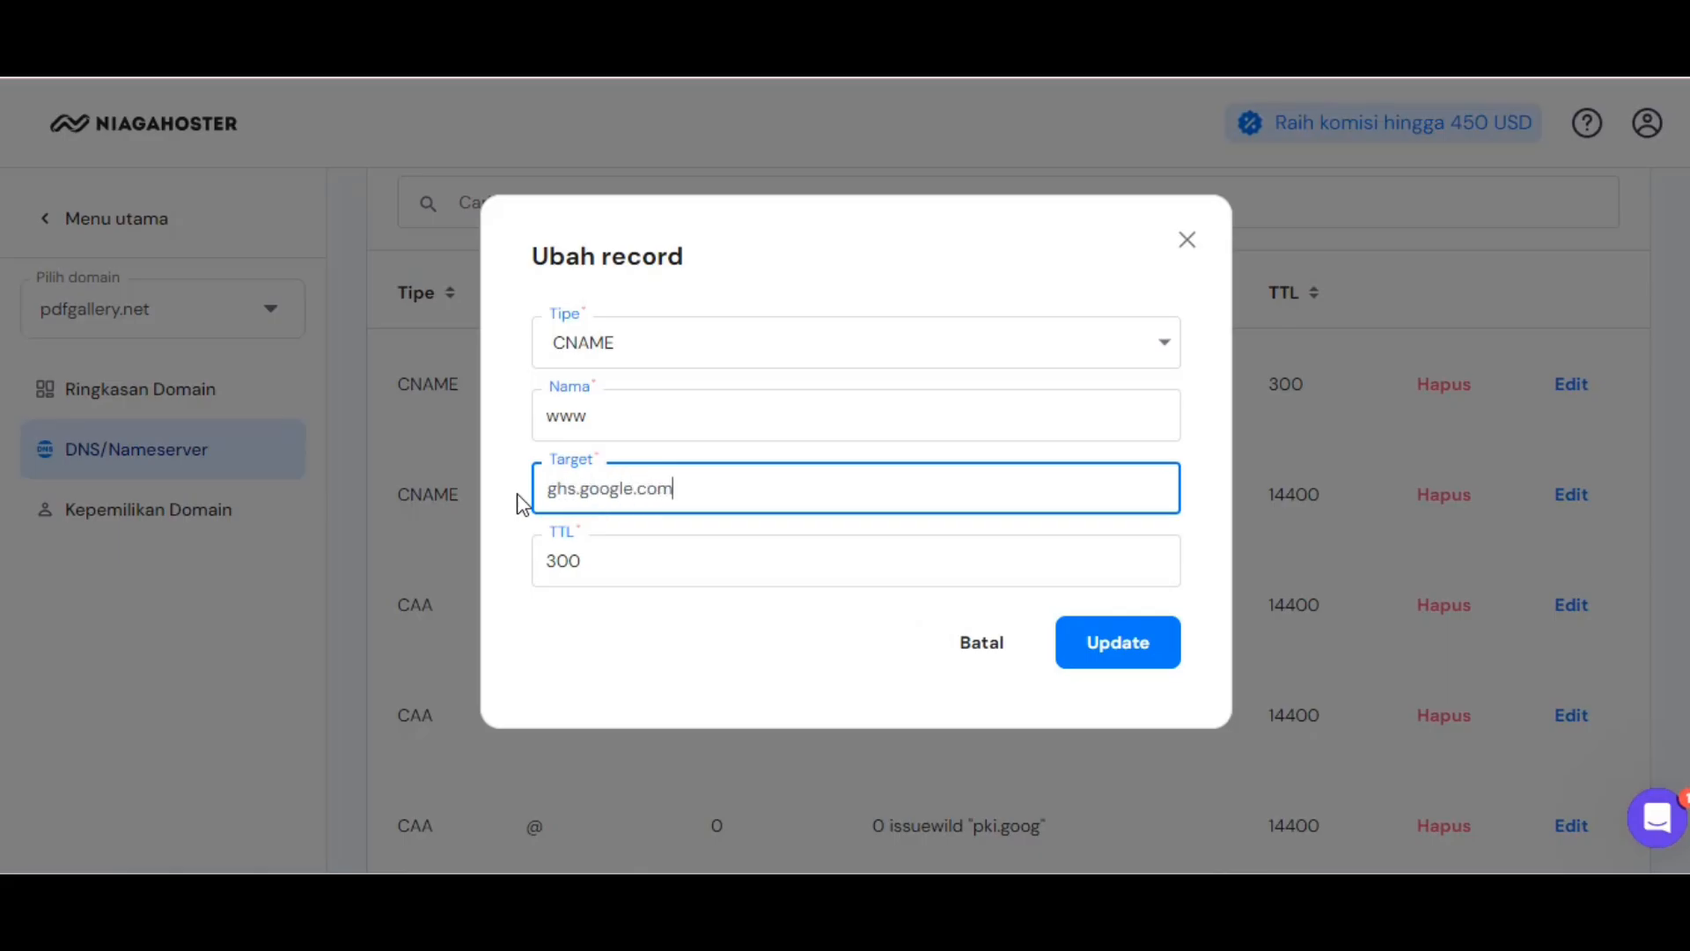
double_click(590, 564)
type("1")
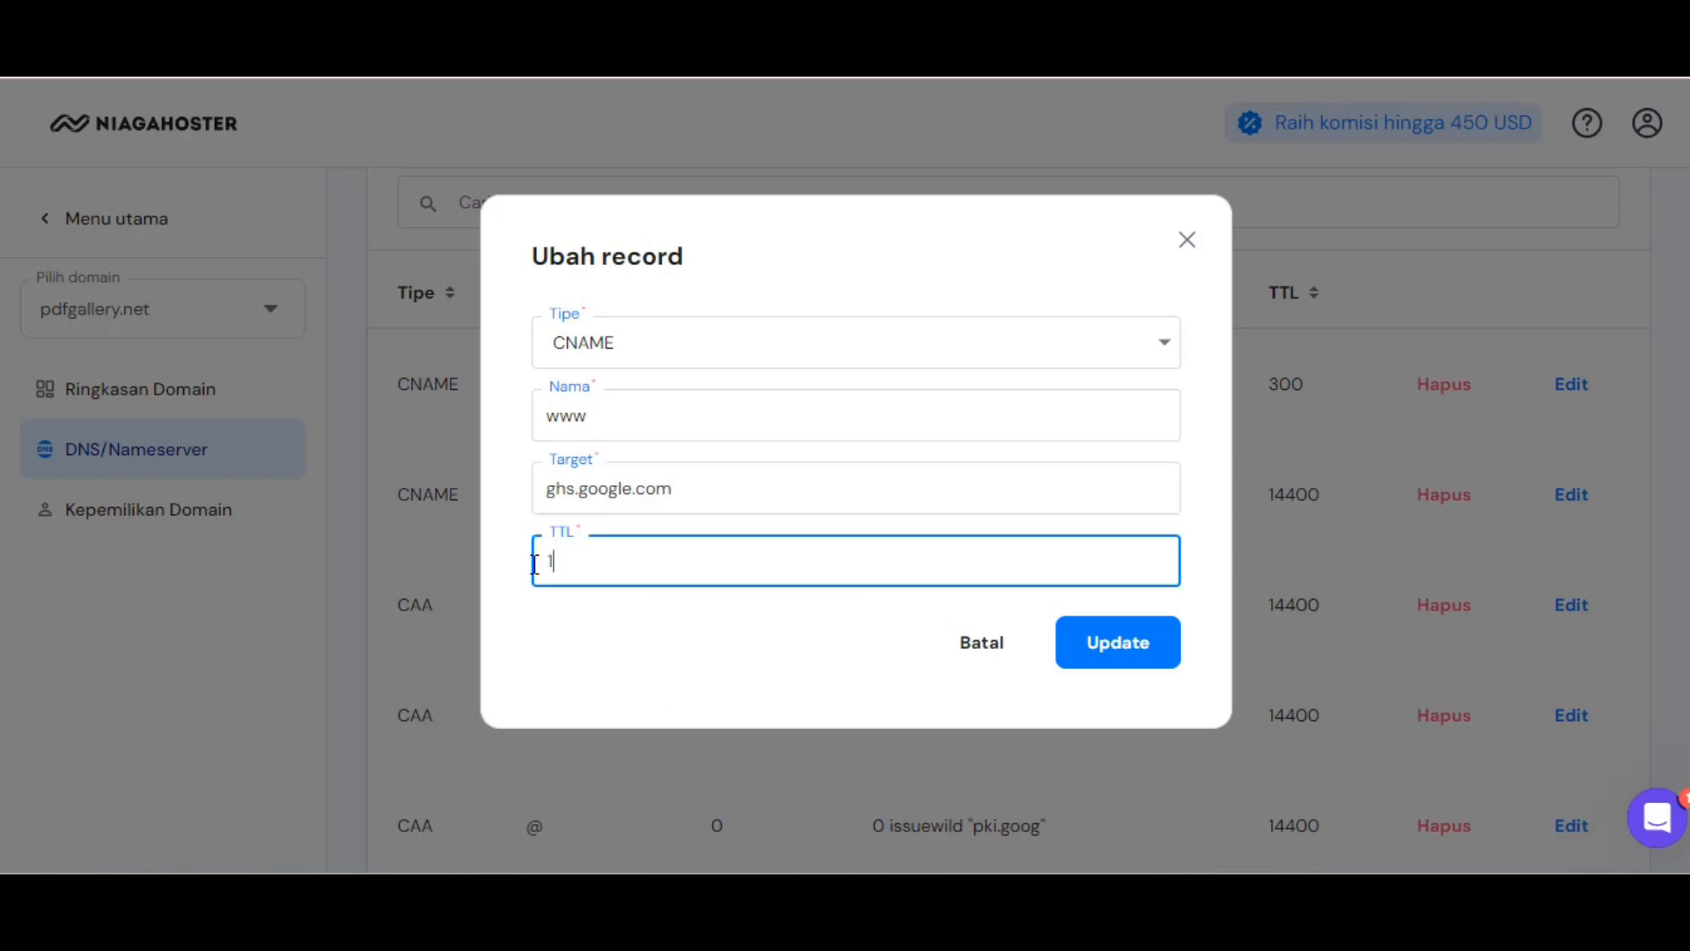
type("4400")
left_click(1126, 654)
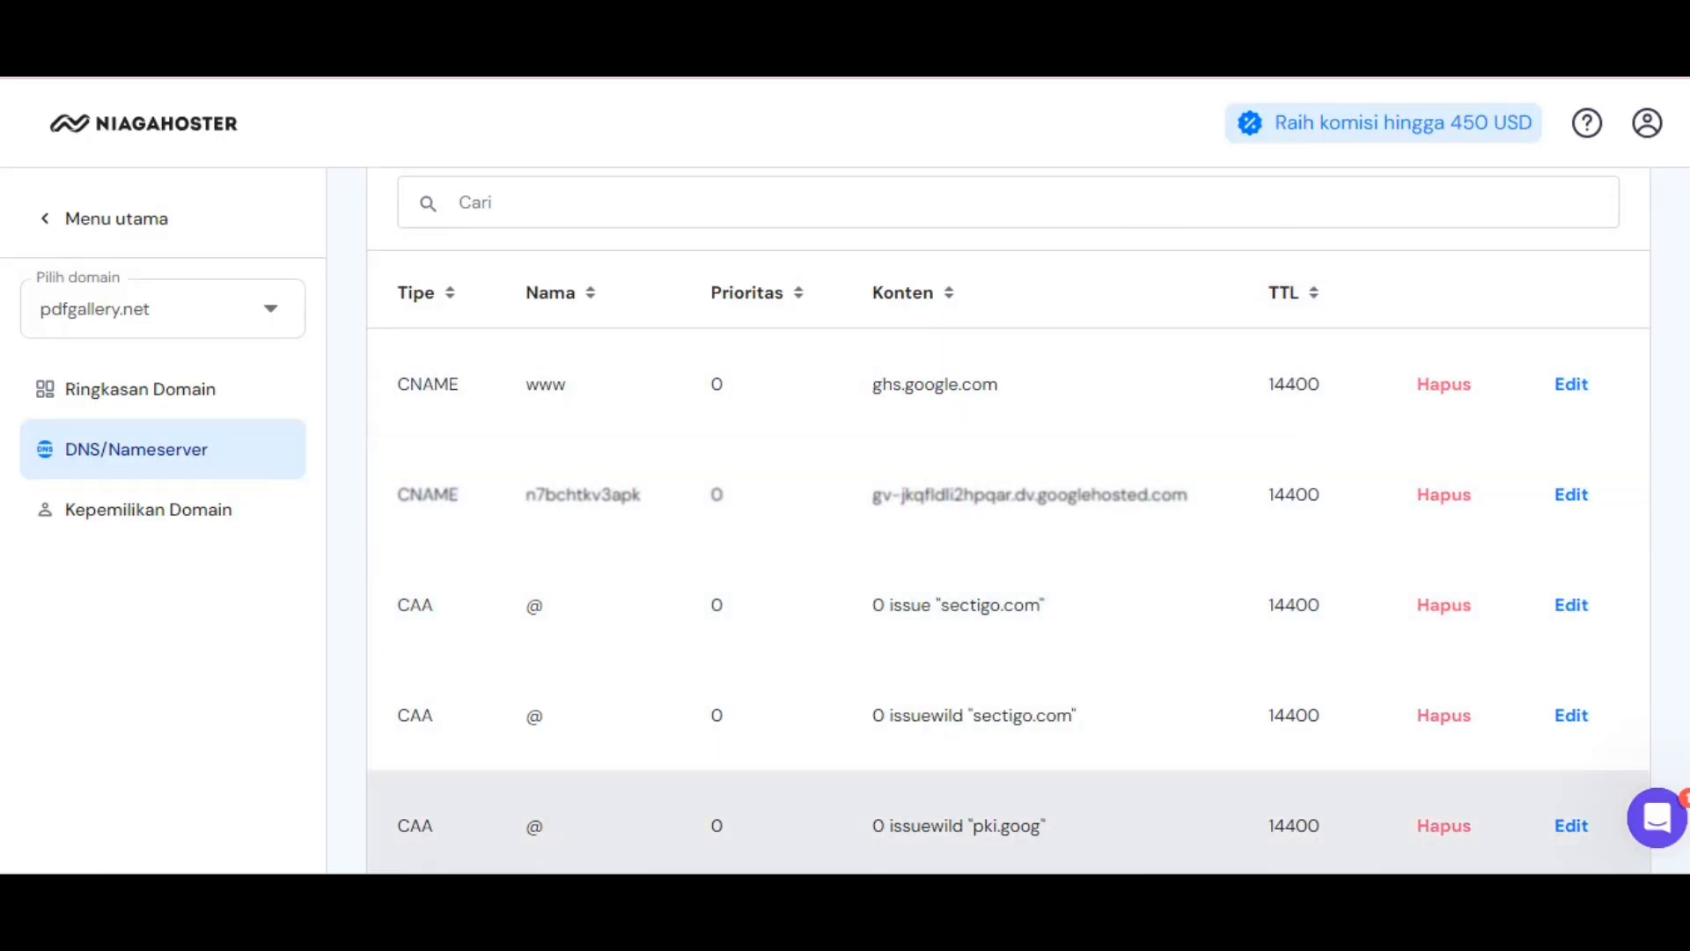
mouse_move(505, 896)
left_click(504, 818)
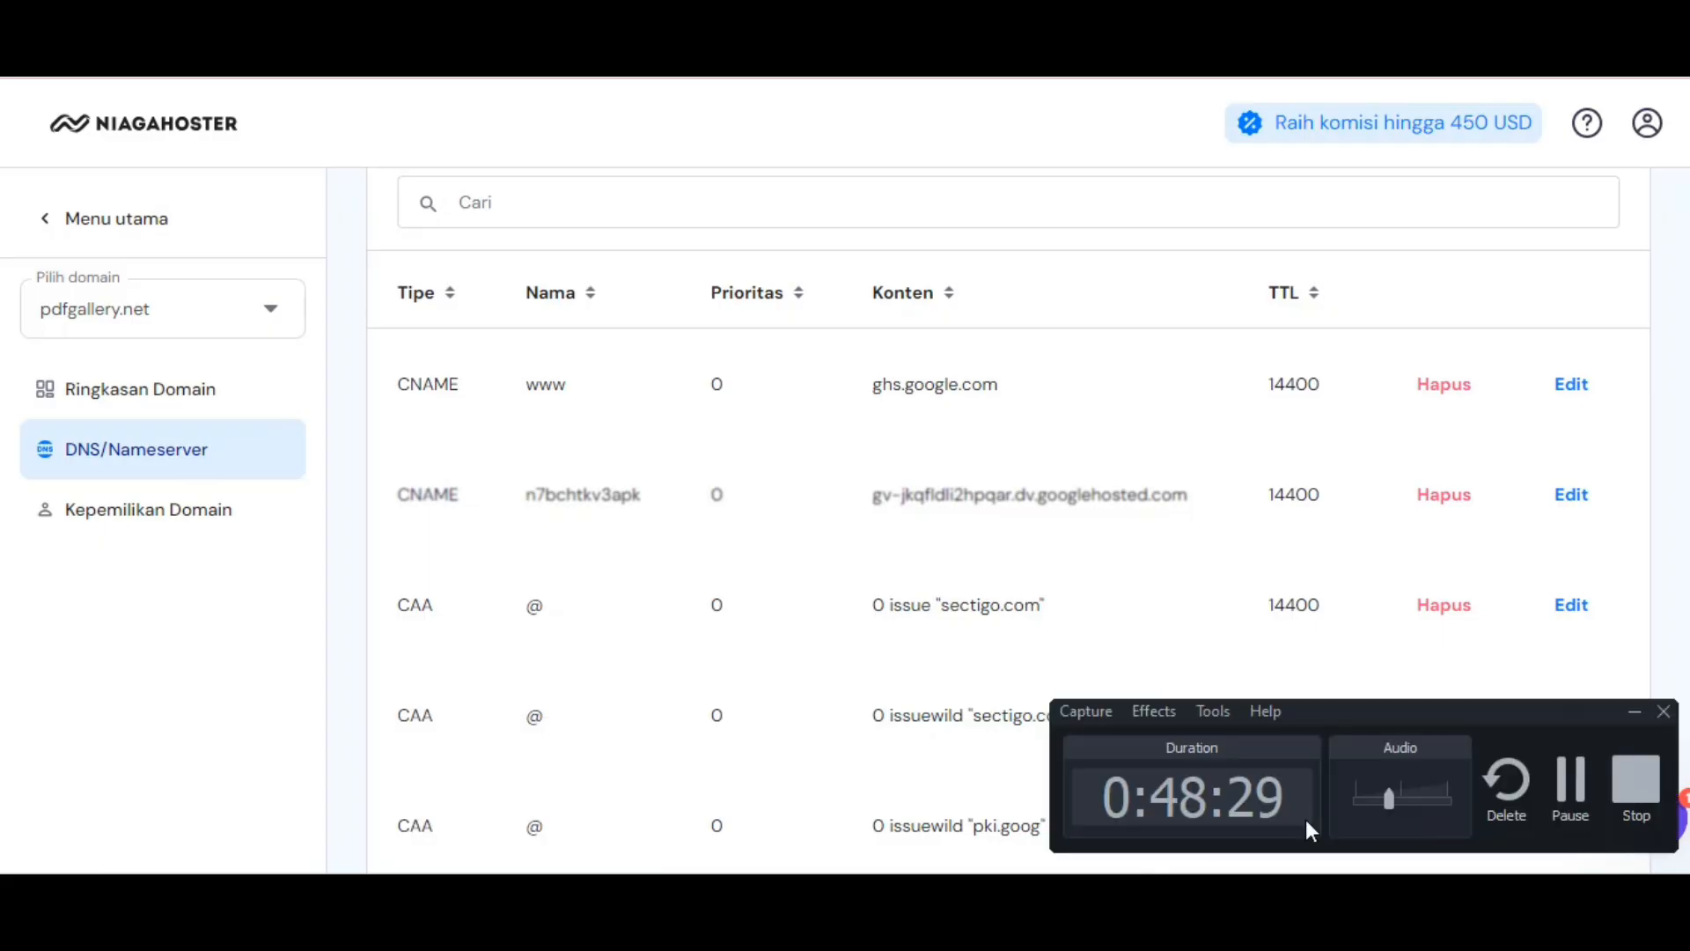
left_click(1571, 788)
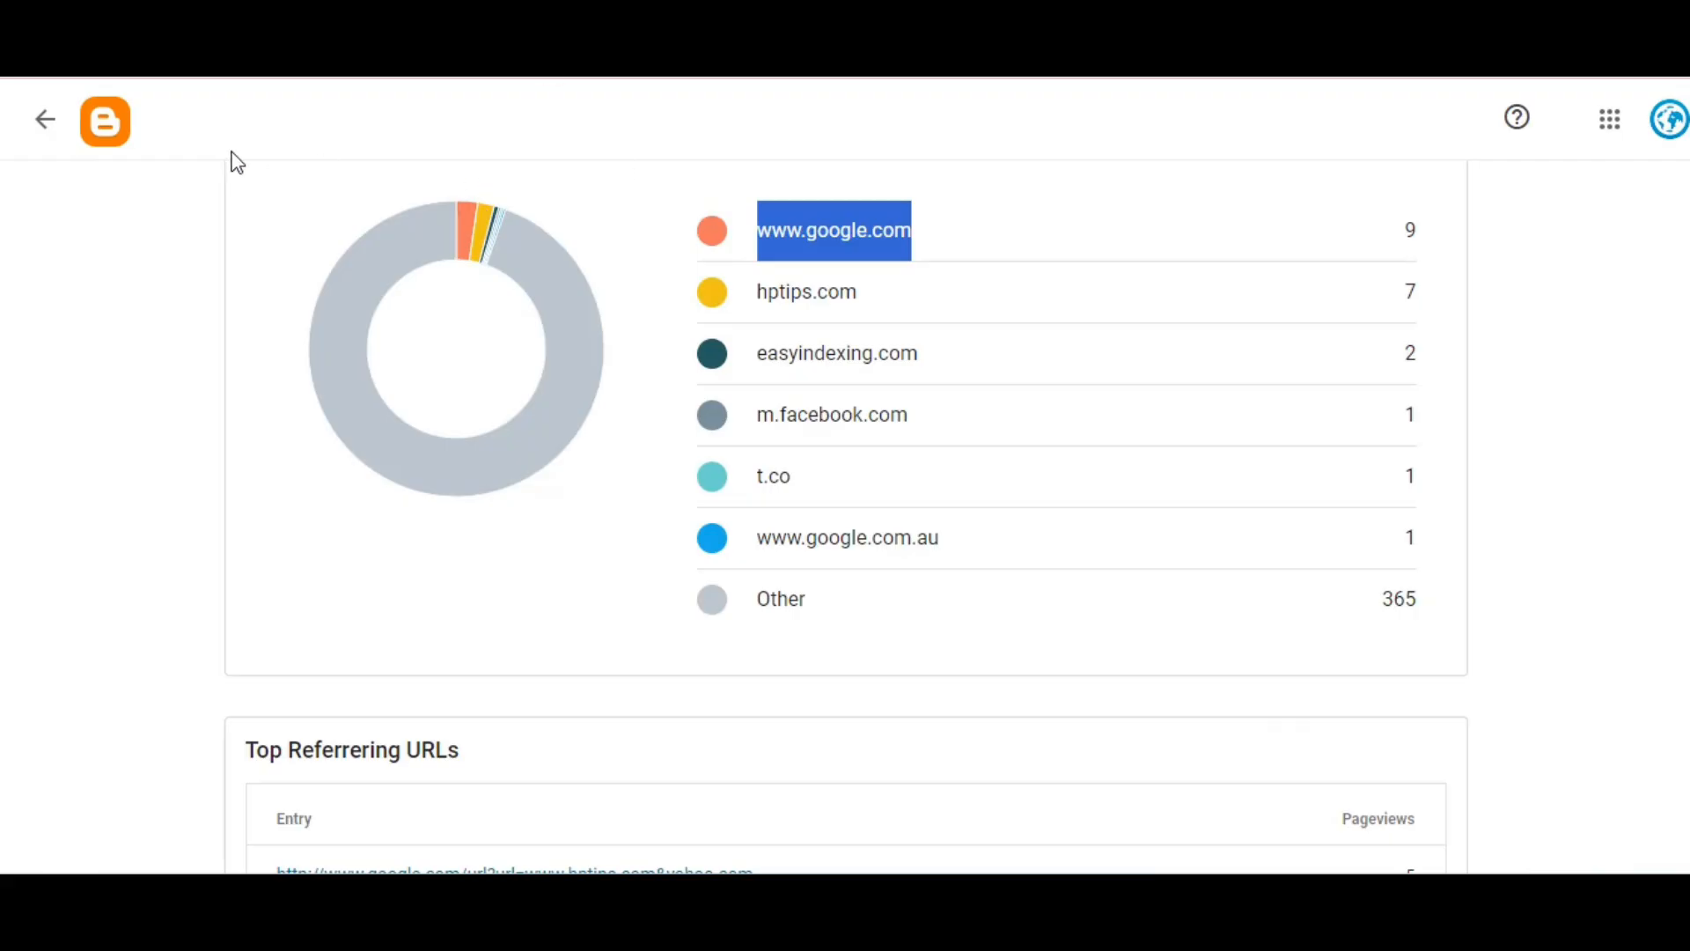
Leave the detailed statistics page in Blogger and switch to the PDF Gallery & Tools blog.
left_click(51, 134)
left_click(45, 119)
left_click(70, 199)
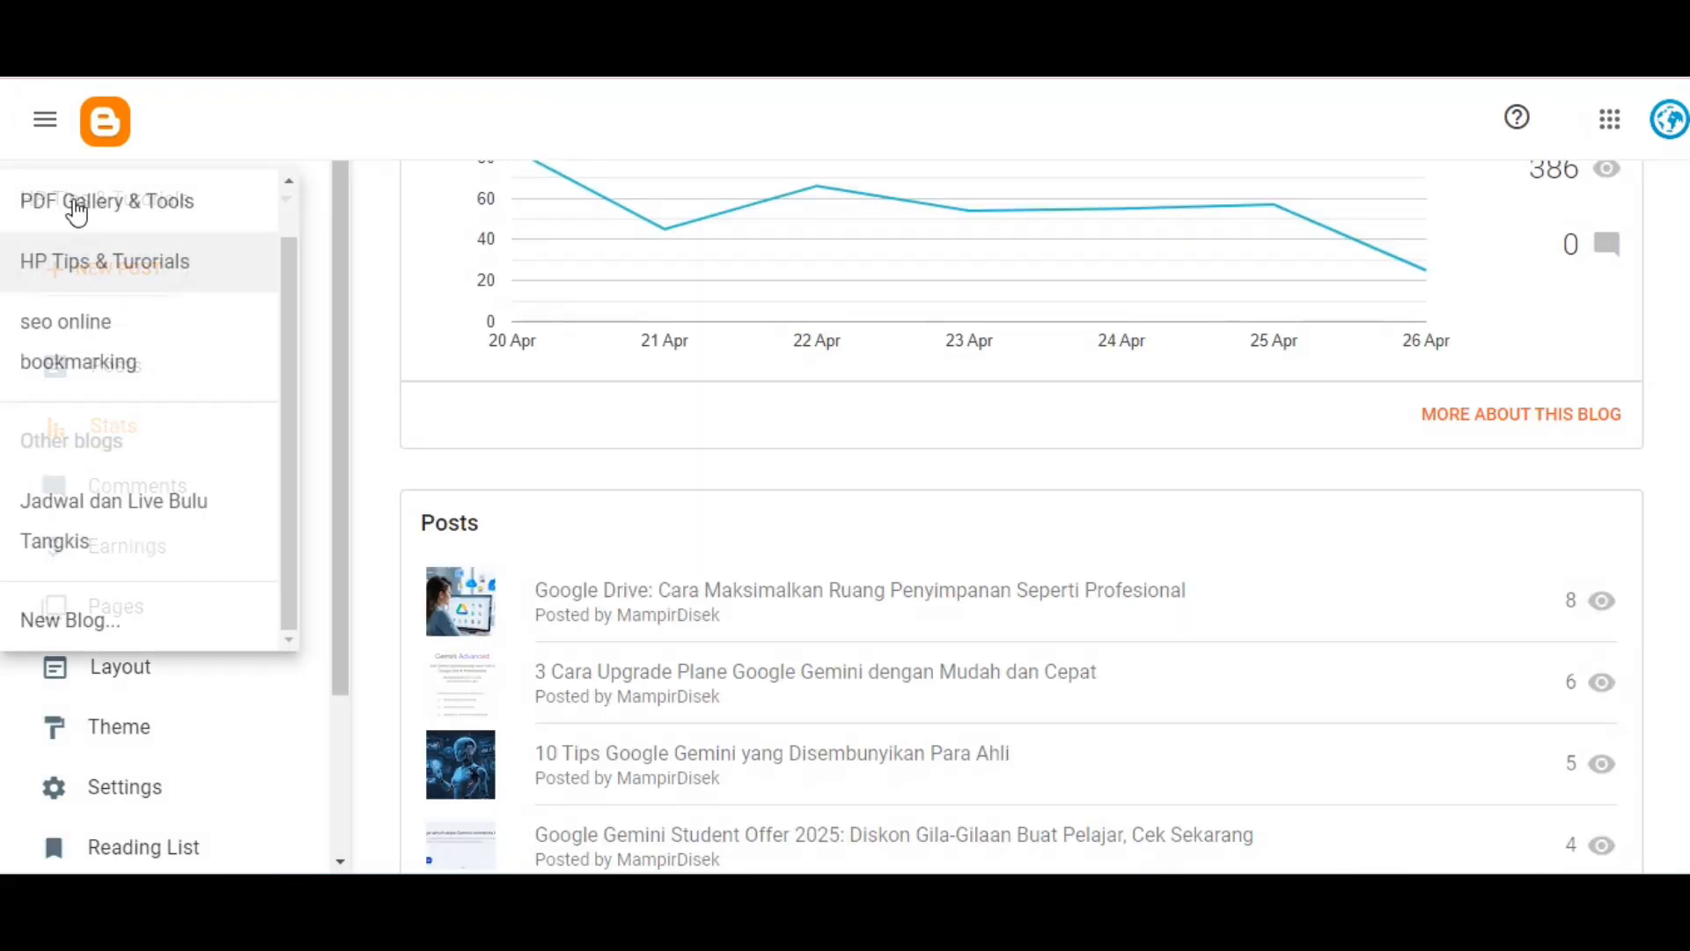
left_click(155, 204)
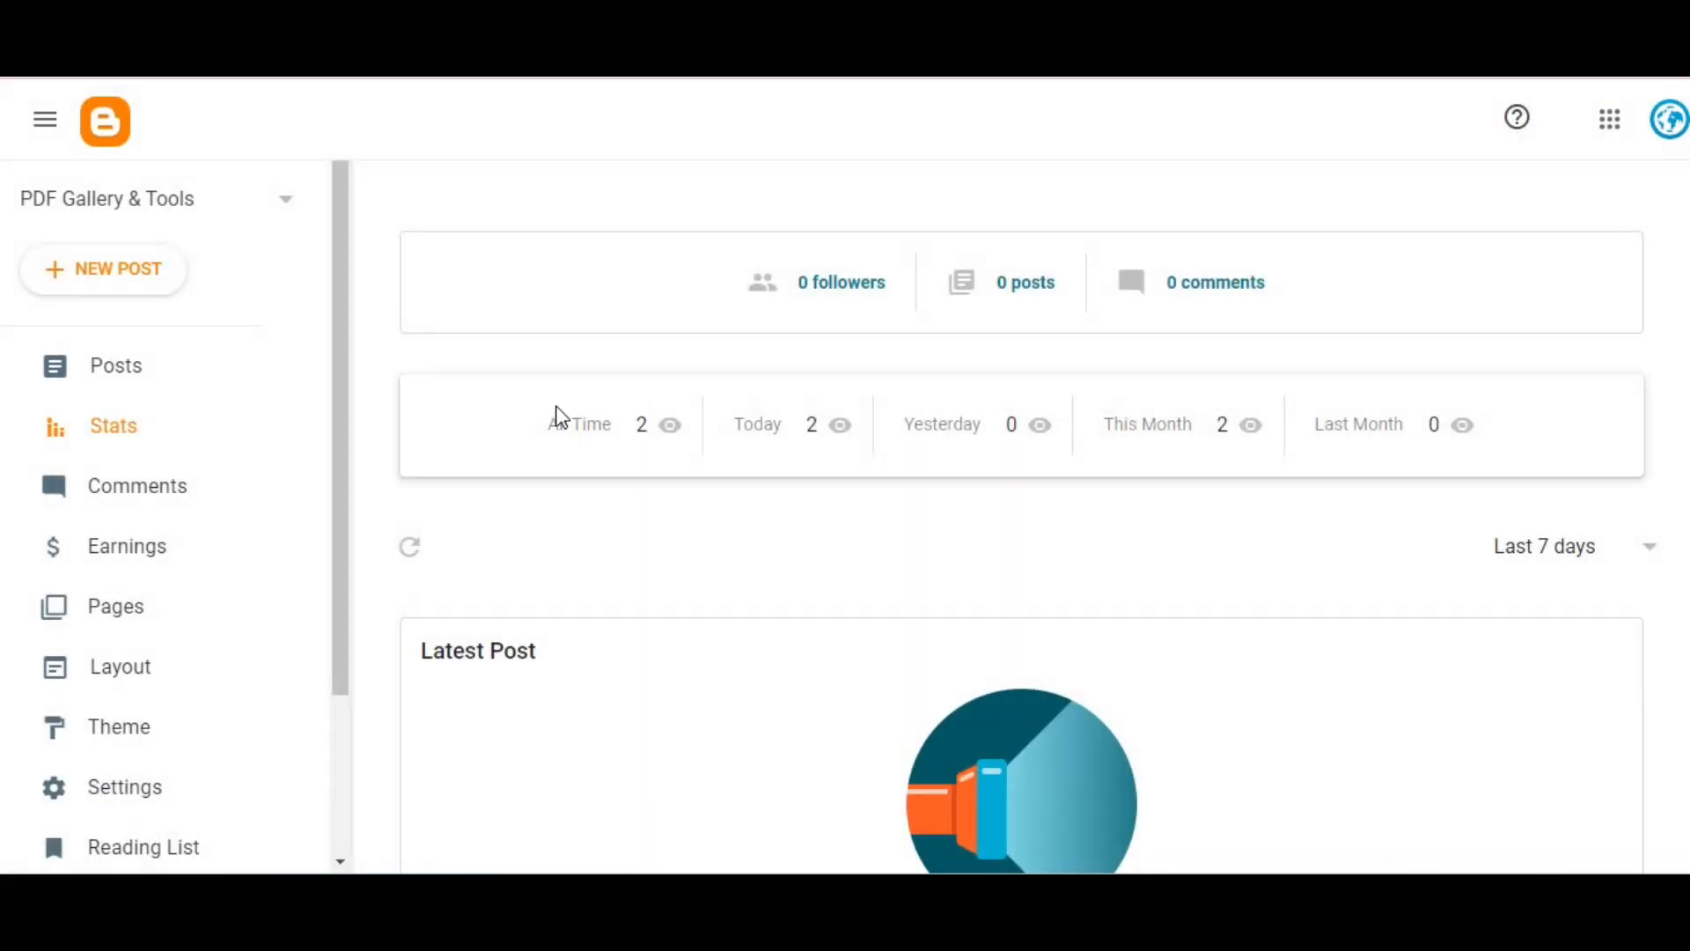
Open the blog's settings, examine the custom domain, redirect and HTTPS options, and reload the page to check them again.
scroll(227, 622, "down", 3)
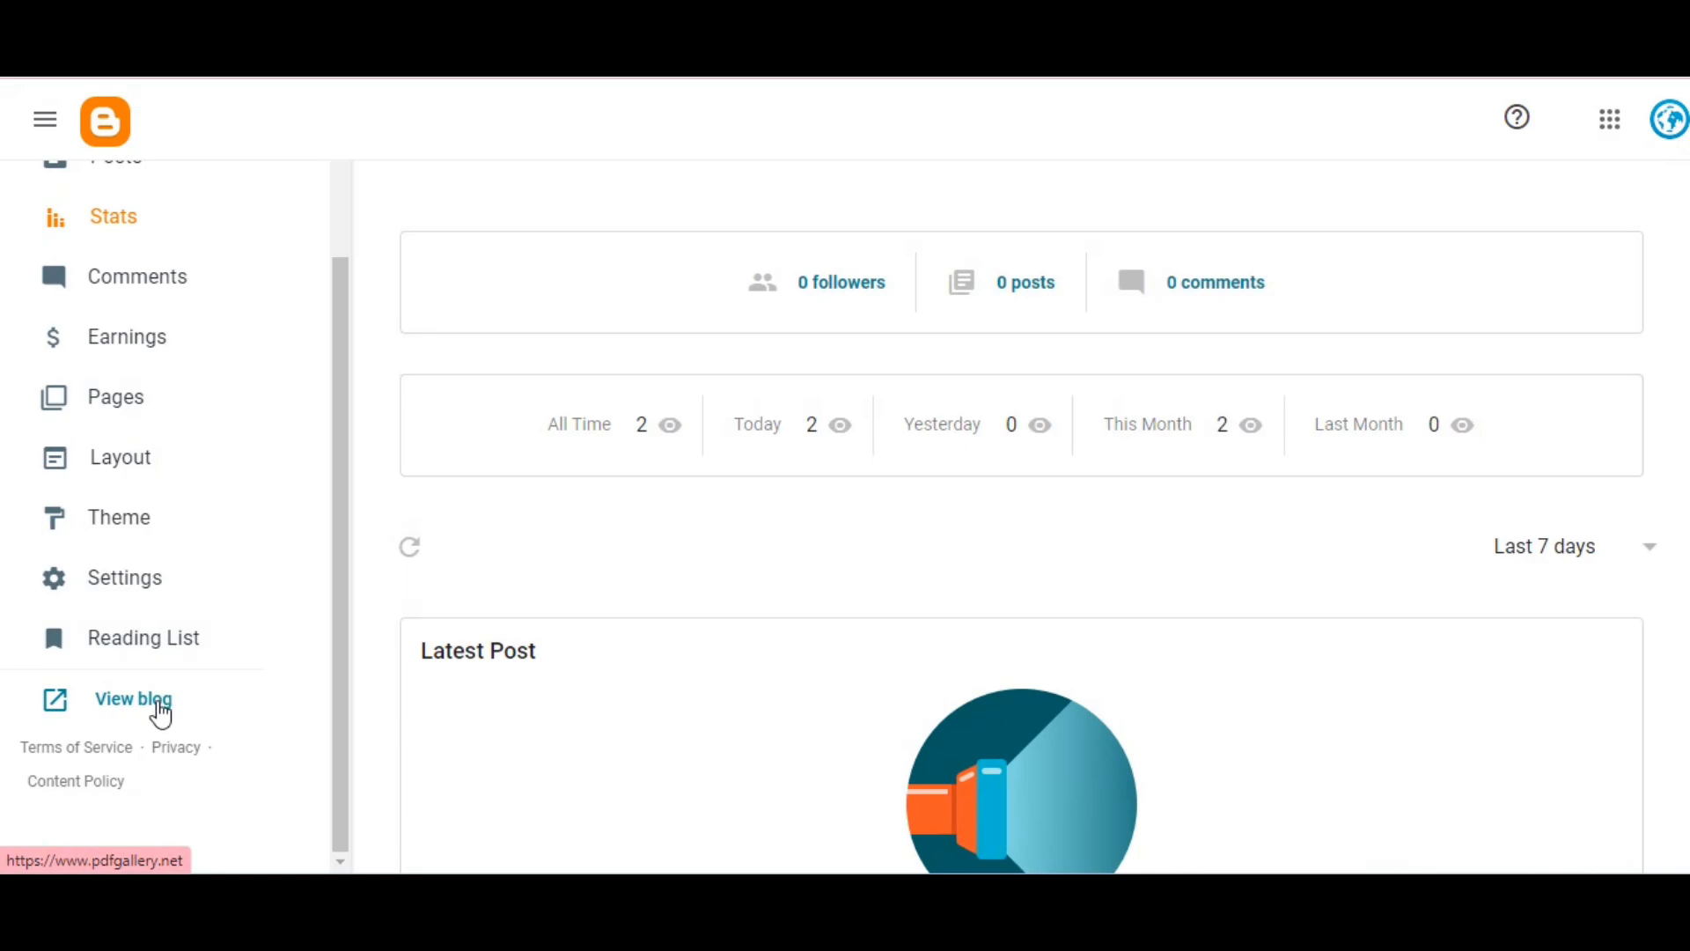
left_click(132, 589)
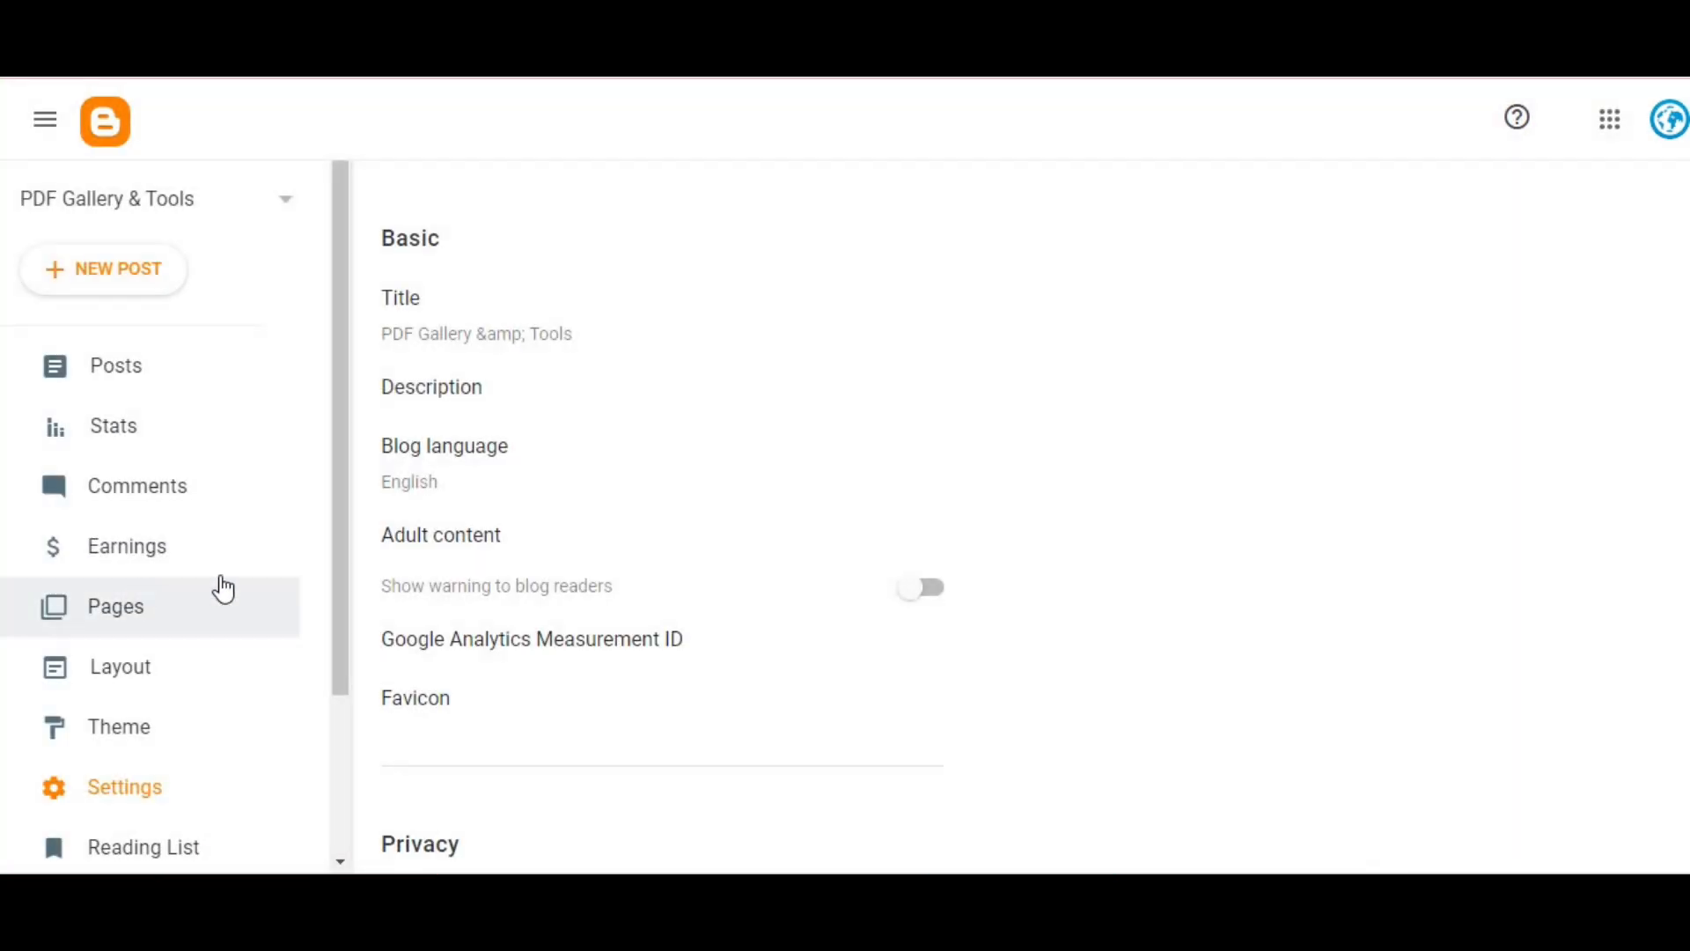
scroll(748, 623, "down", 10)
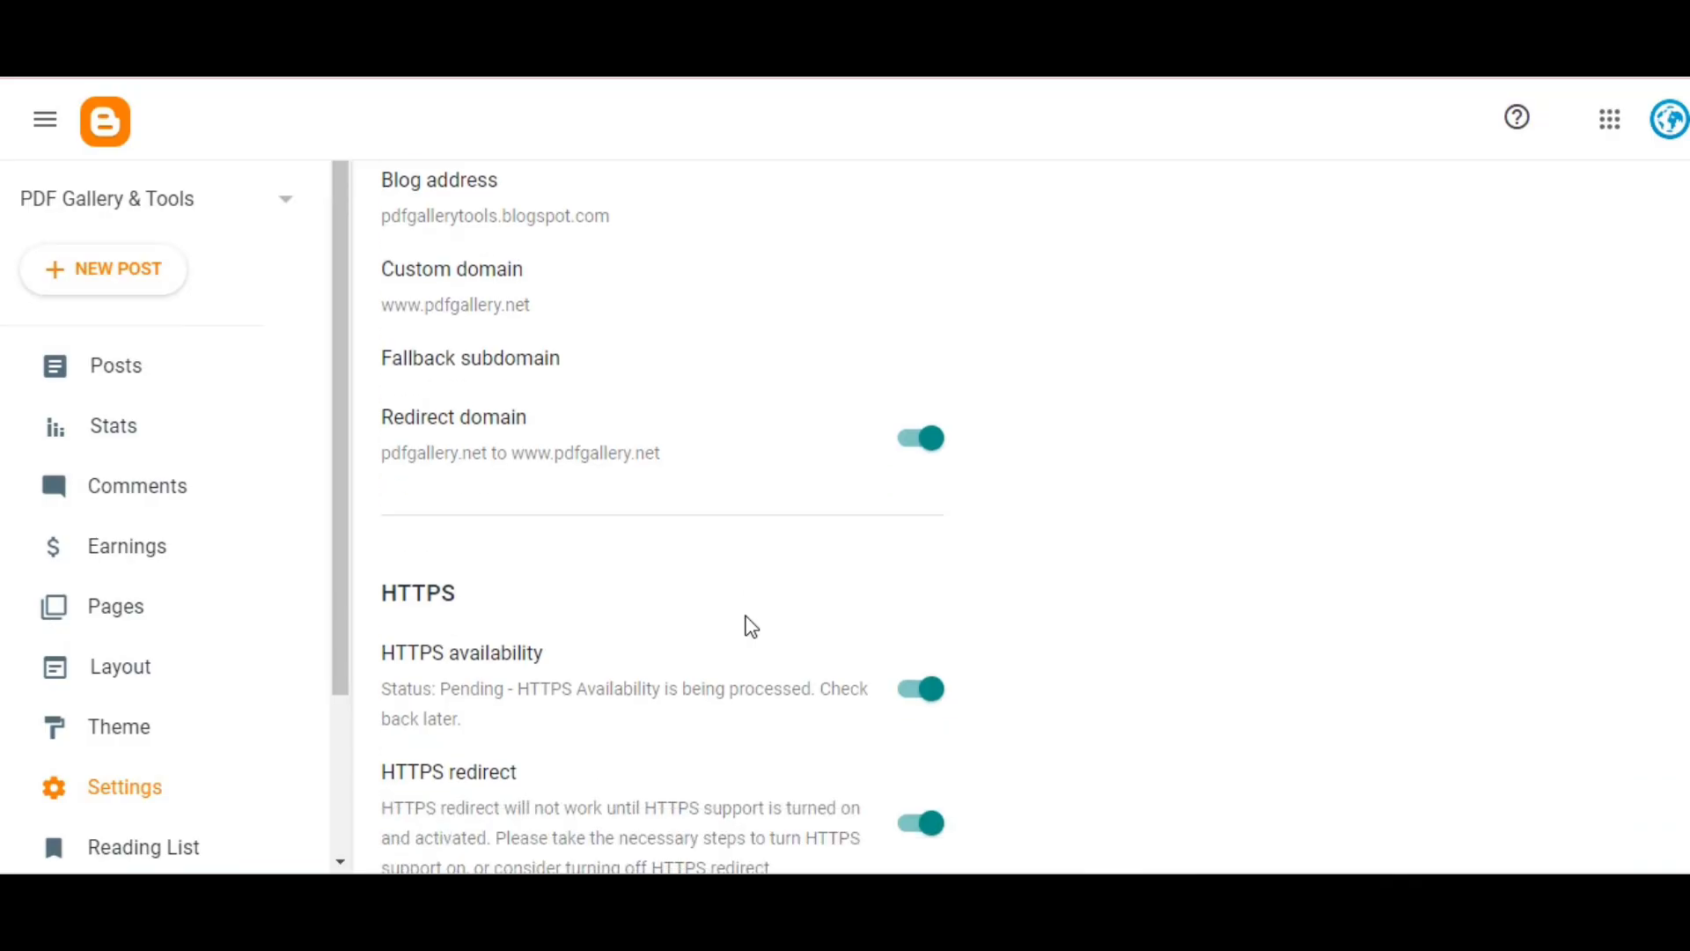
scroll(751, 625, "down", 1)
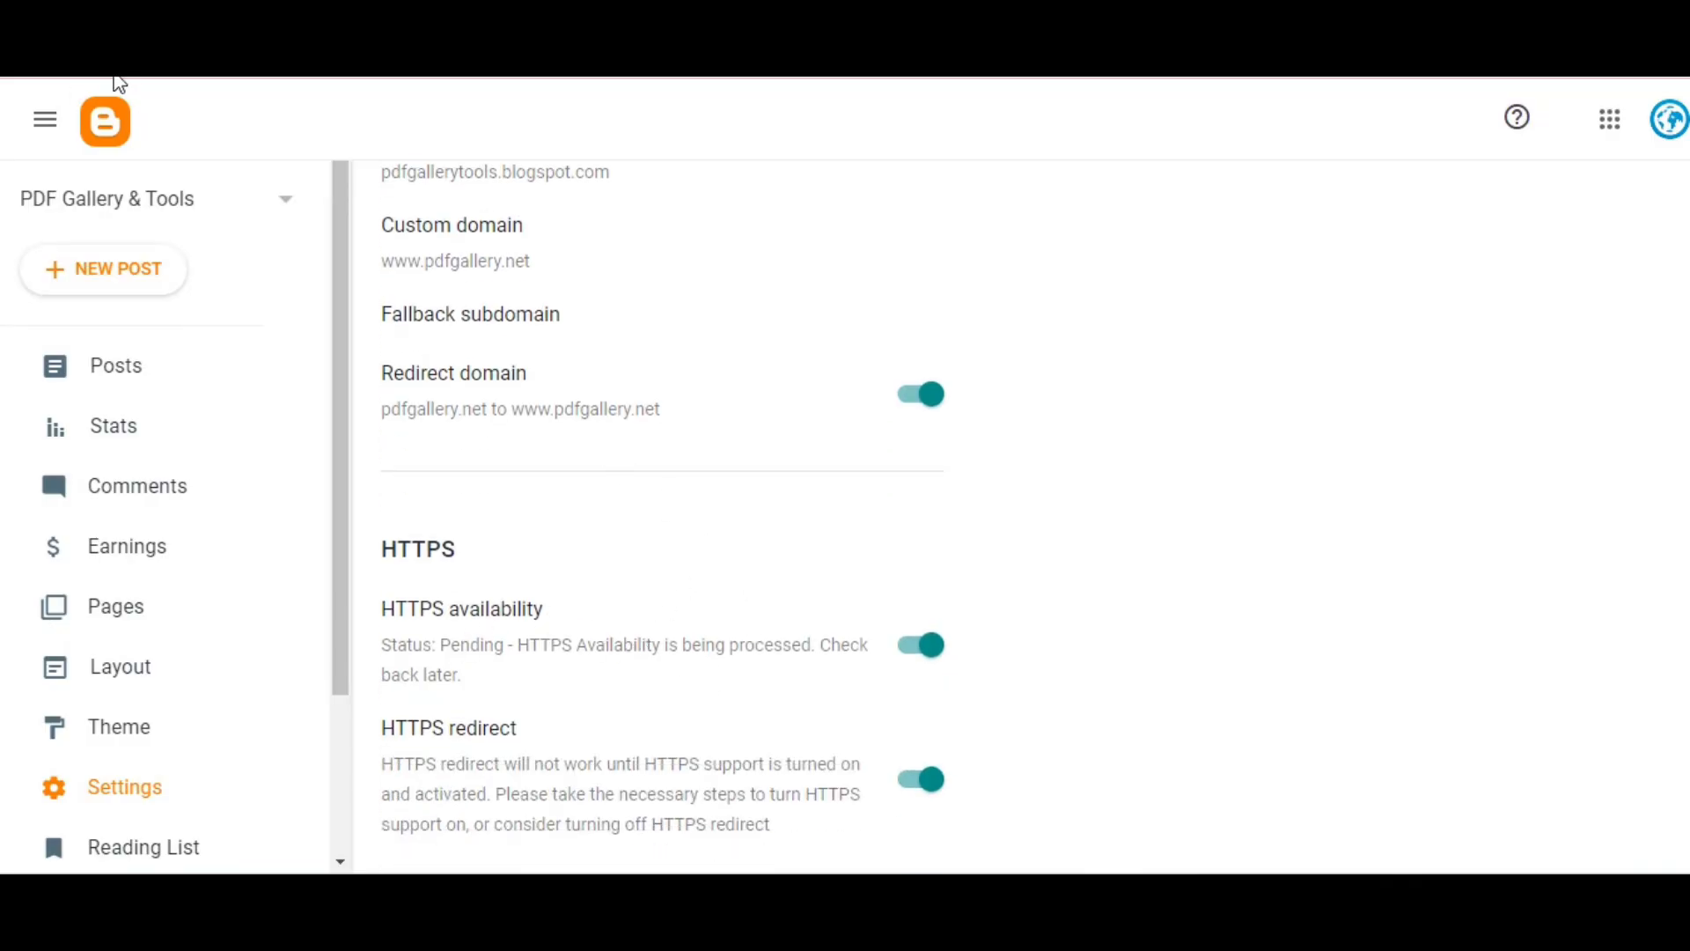
key("F5")
scroll(585, 352, "down", 15)
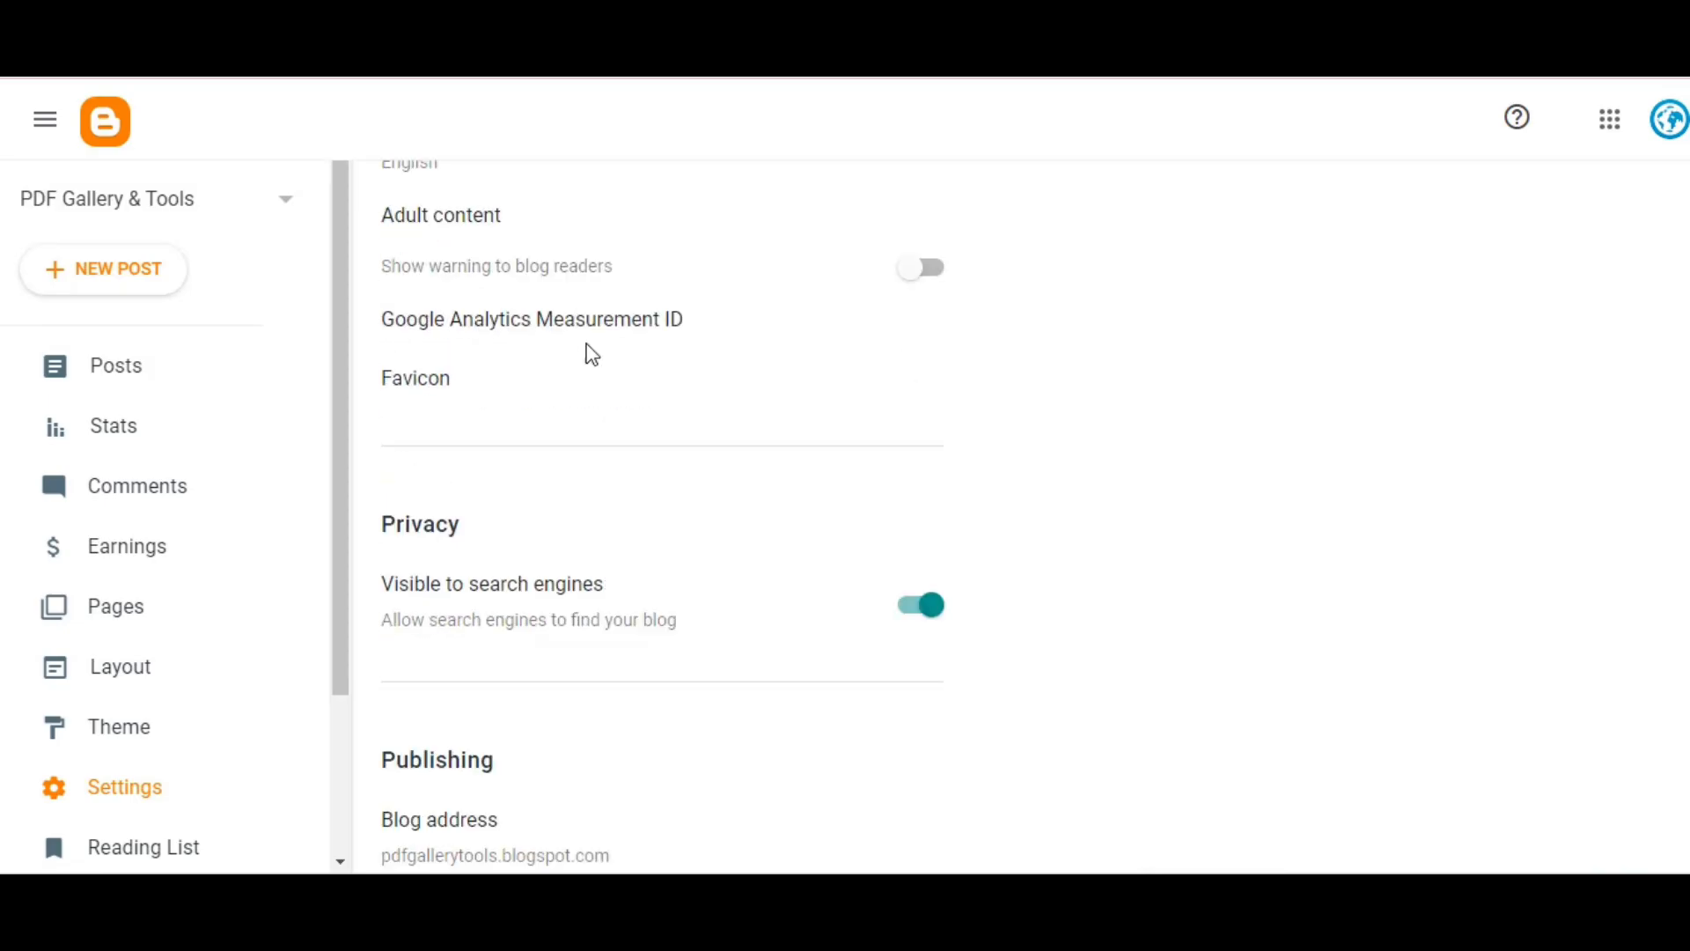
scroll(593, 356, "down", 7)
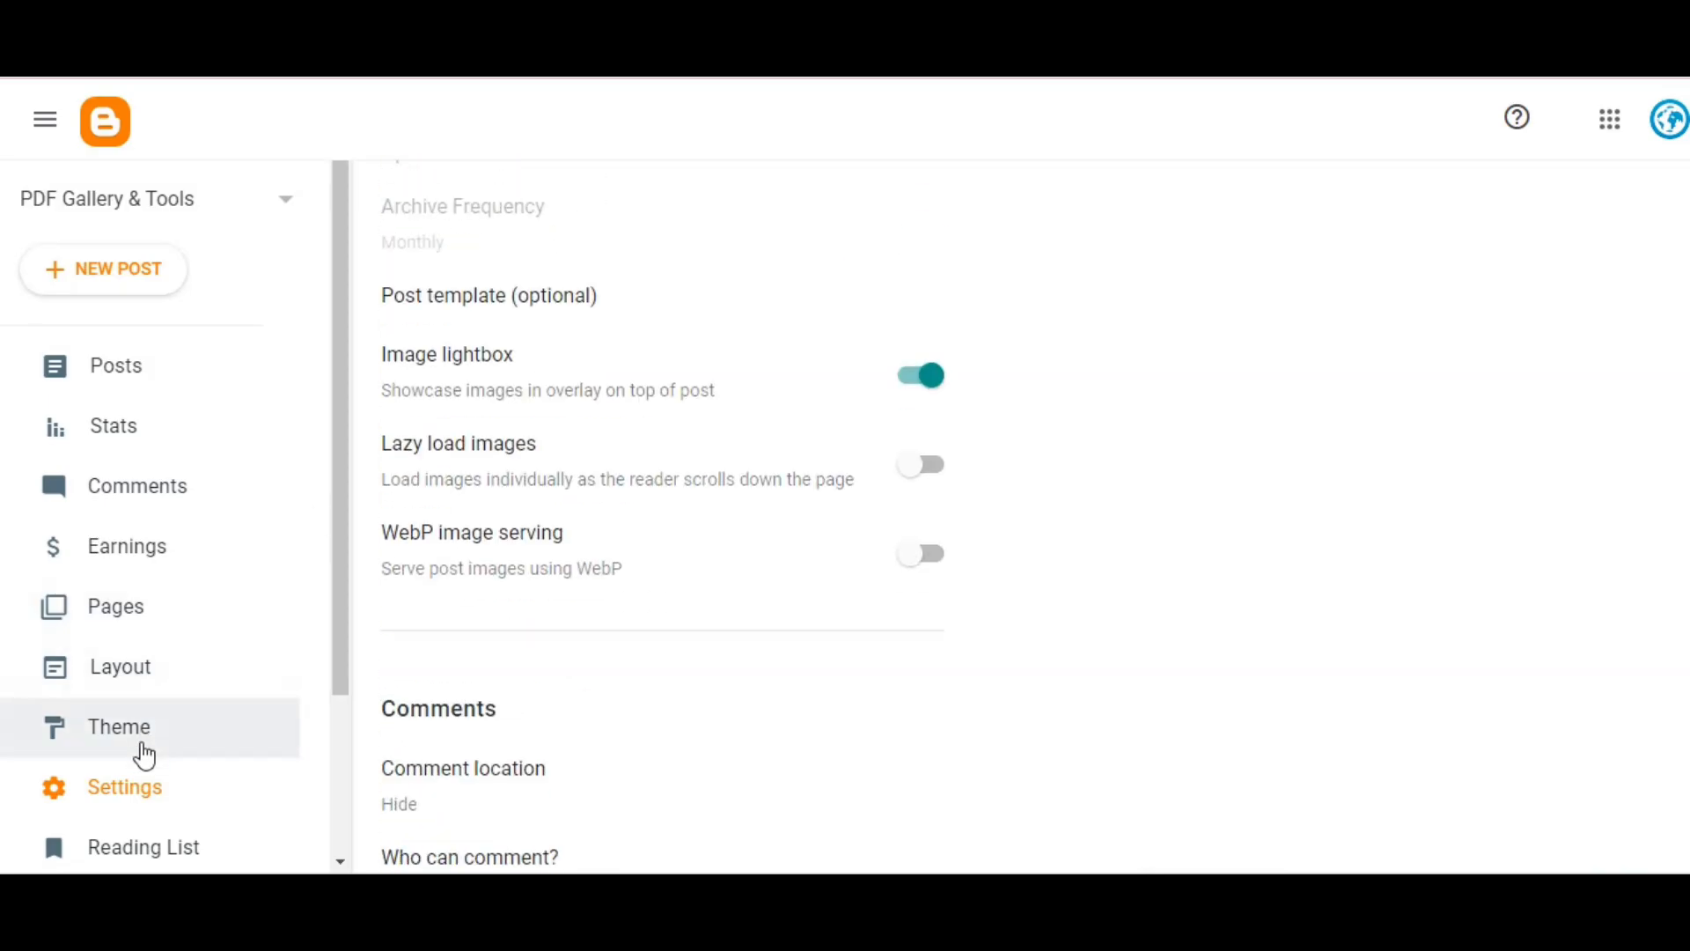
View the live PDF Gallery & Tools blog to check that its custom domain loads, and return to the Blogger settings.
scroll(136, 751, "down", 3)
left_click(126, 704)
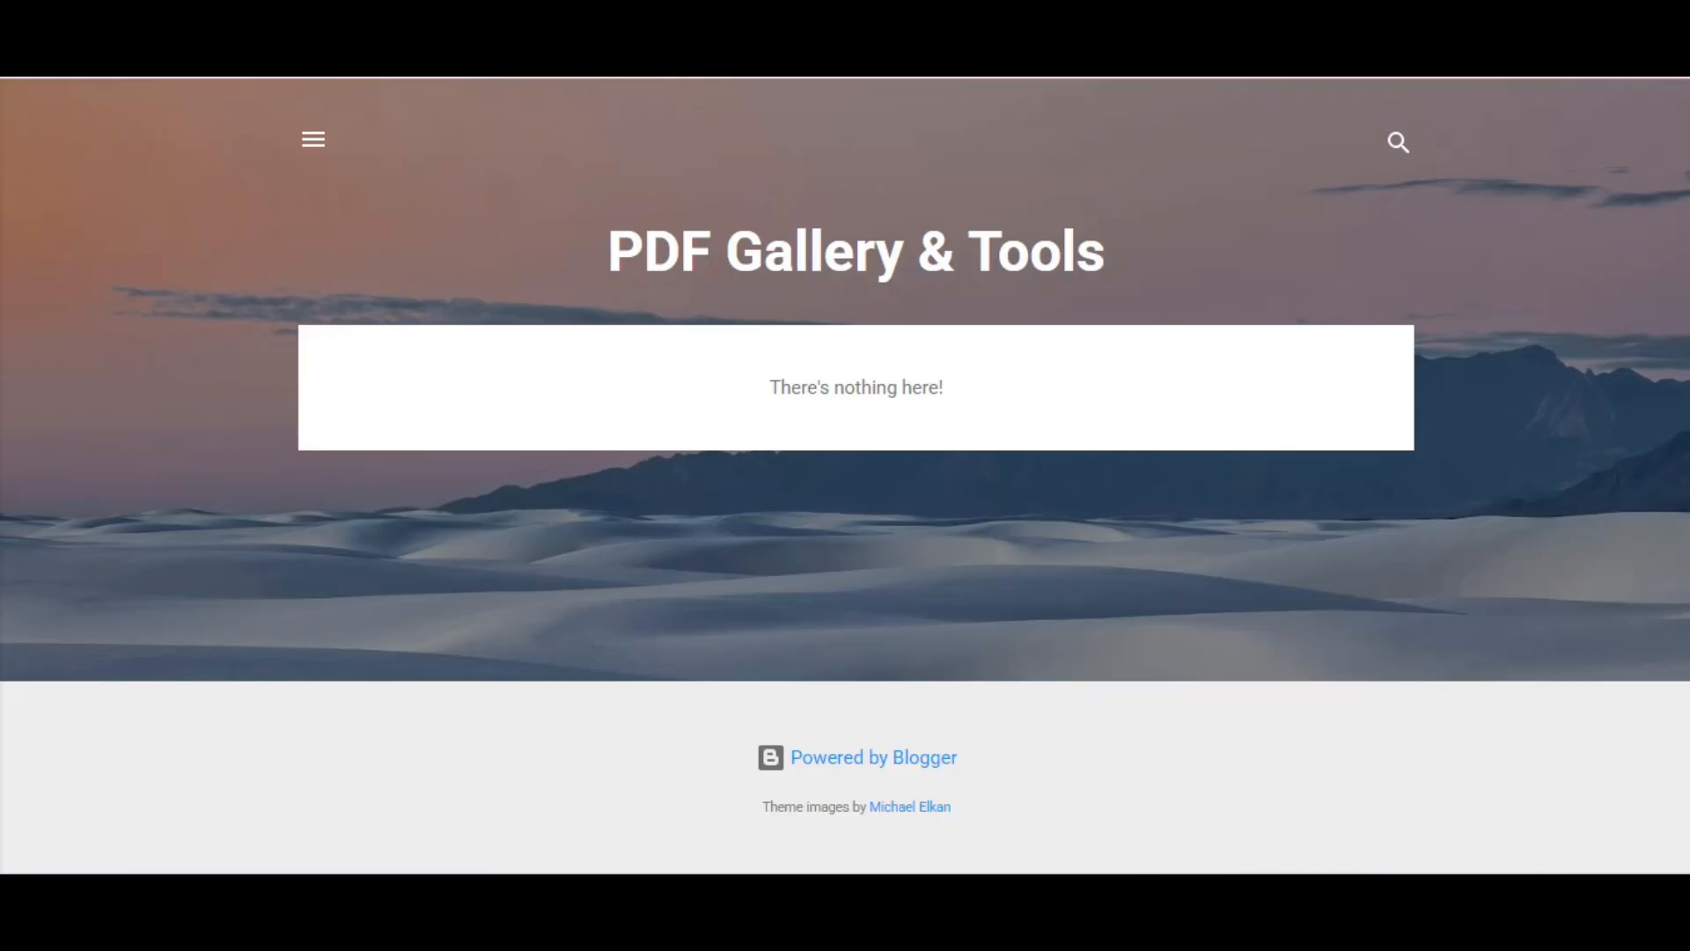
left_click(456, 53)
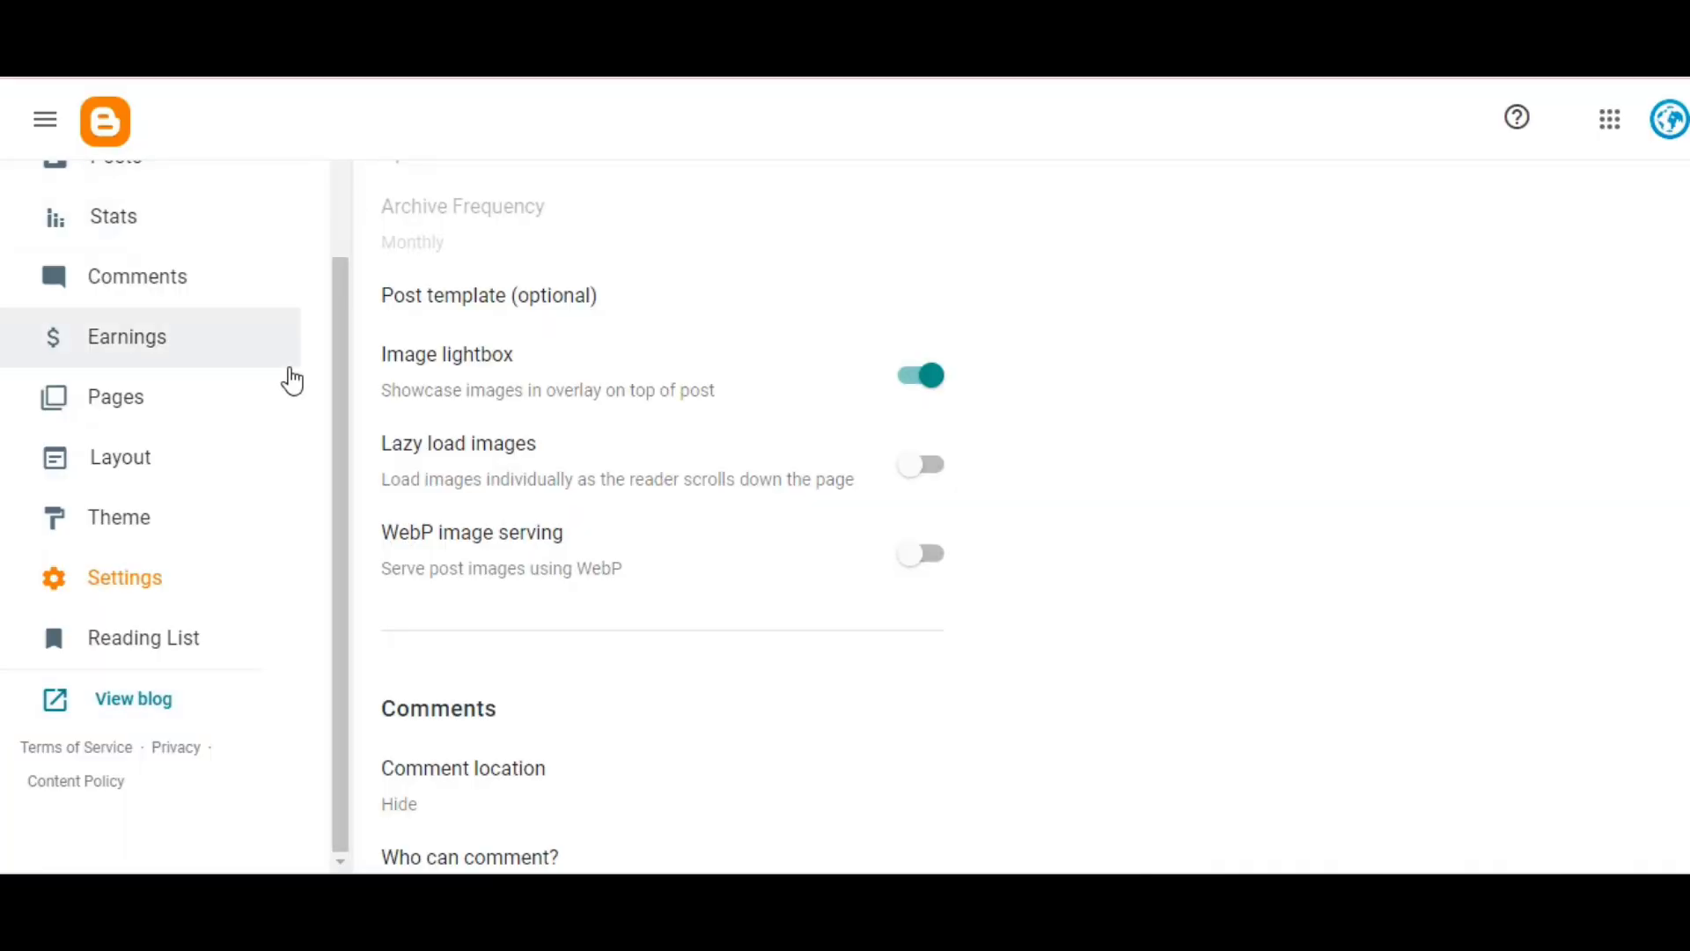
scroll(339, 370, "up", 3)
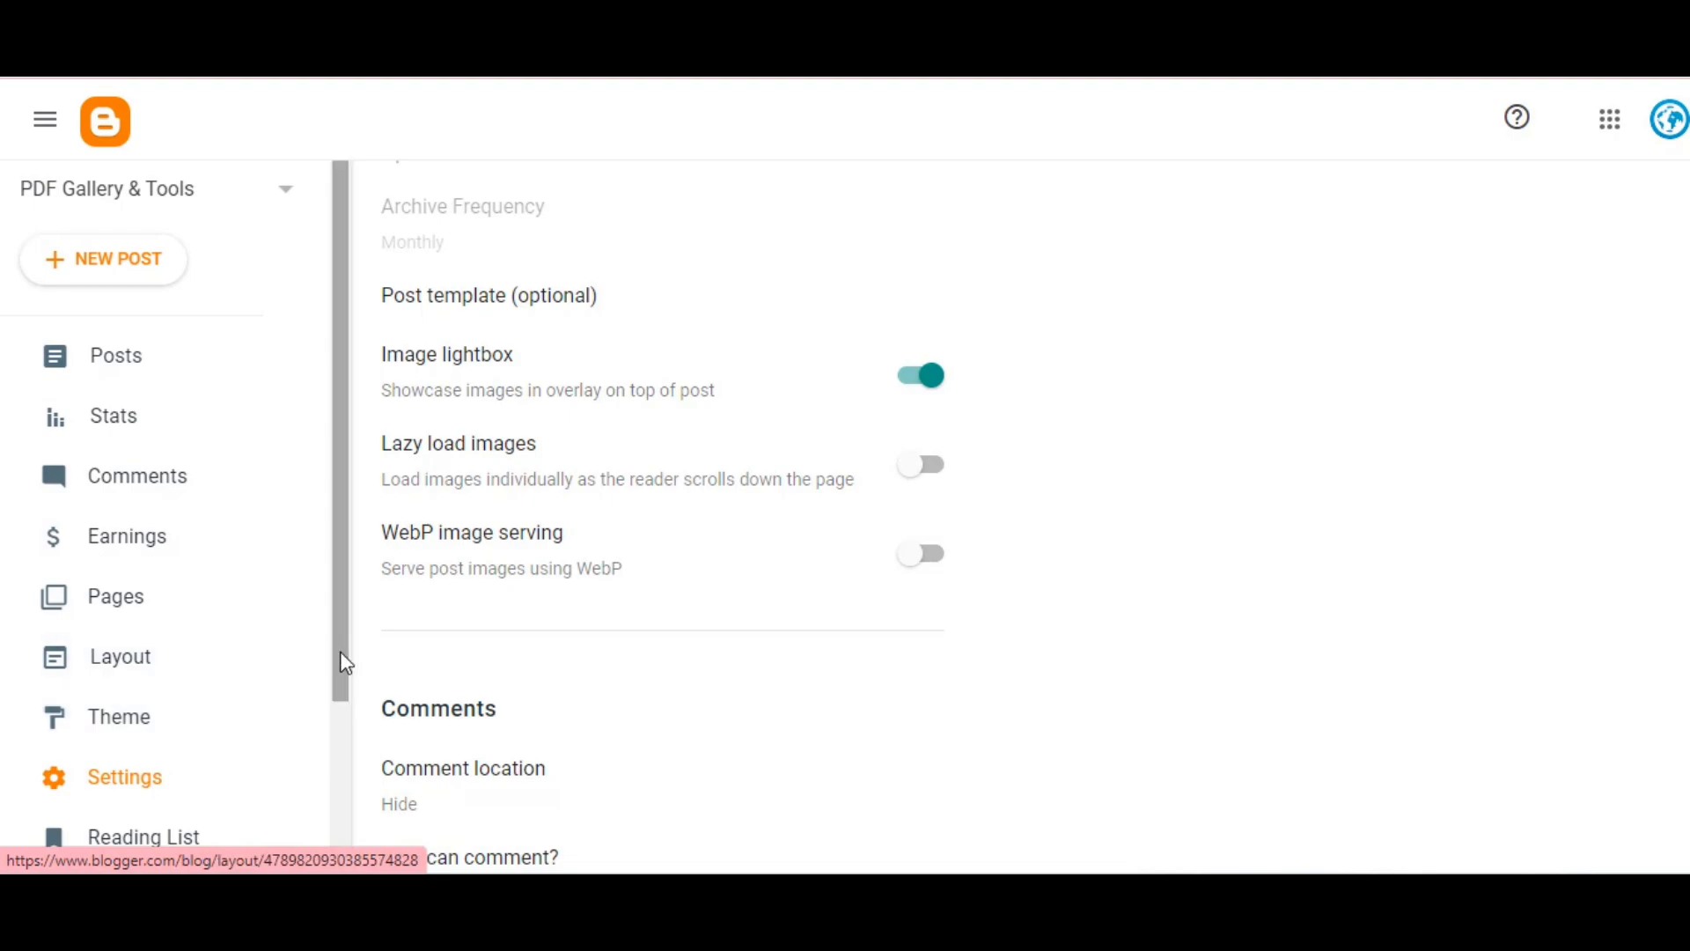
scroll(336, 700, "down", 1)
scroll(334, 695, "down", 1)
scroll(344, 651, "up", 2)
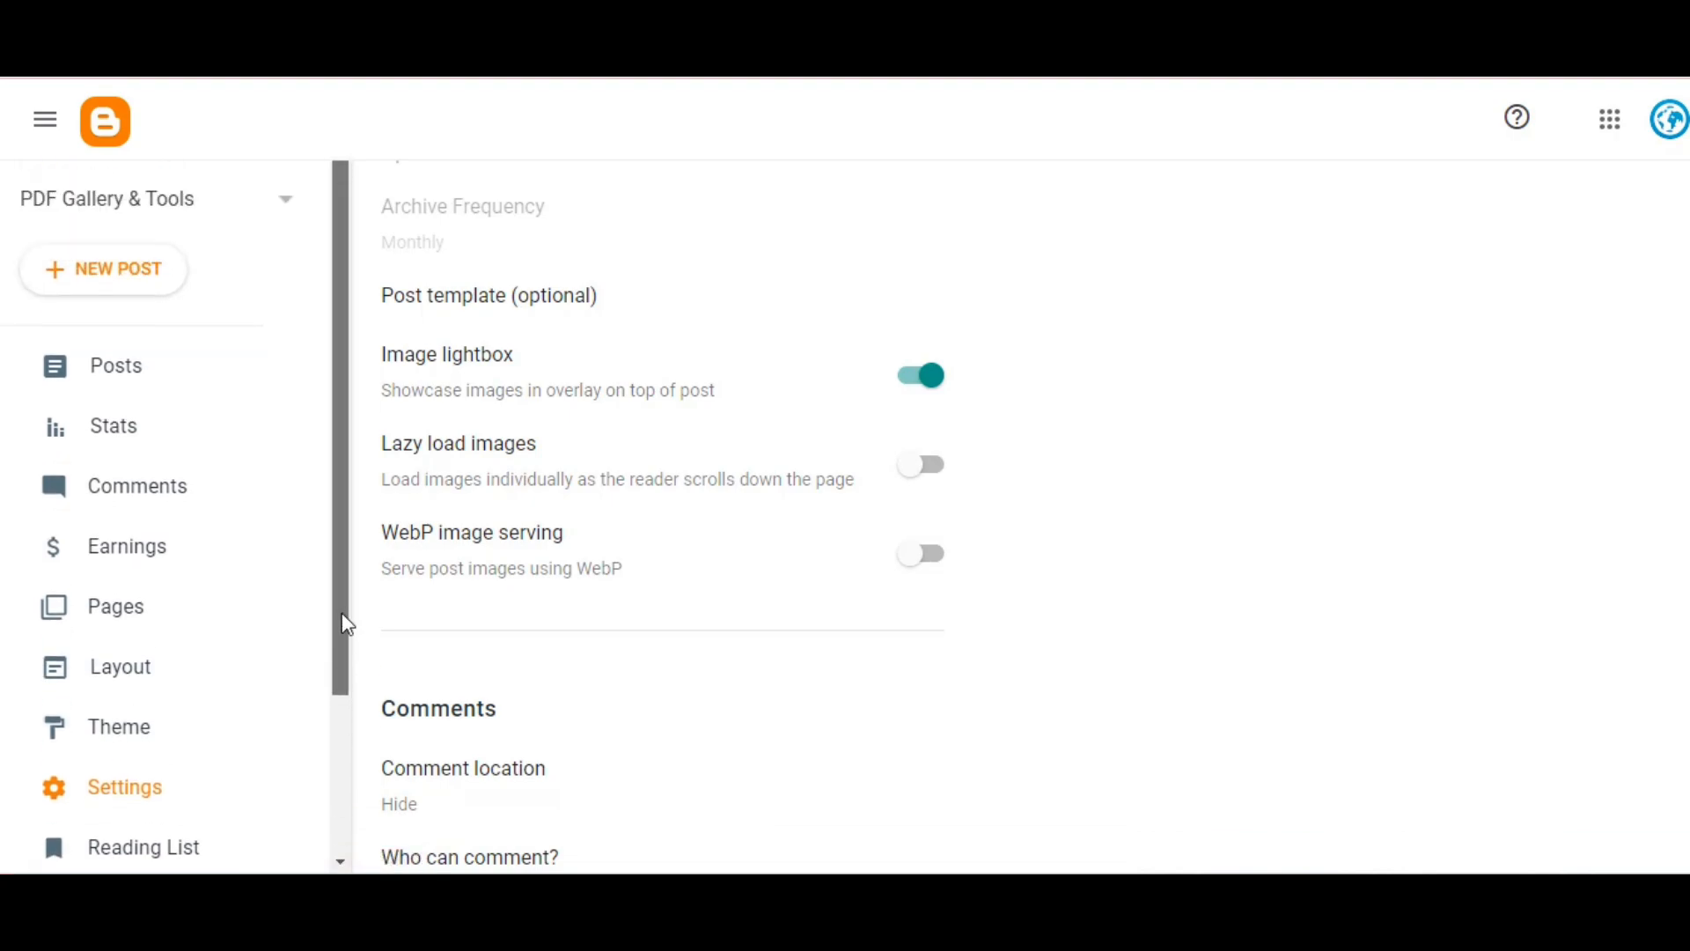
scroll(348, 624, "down", 1)
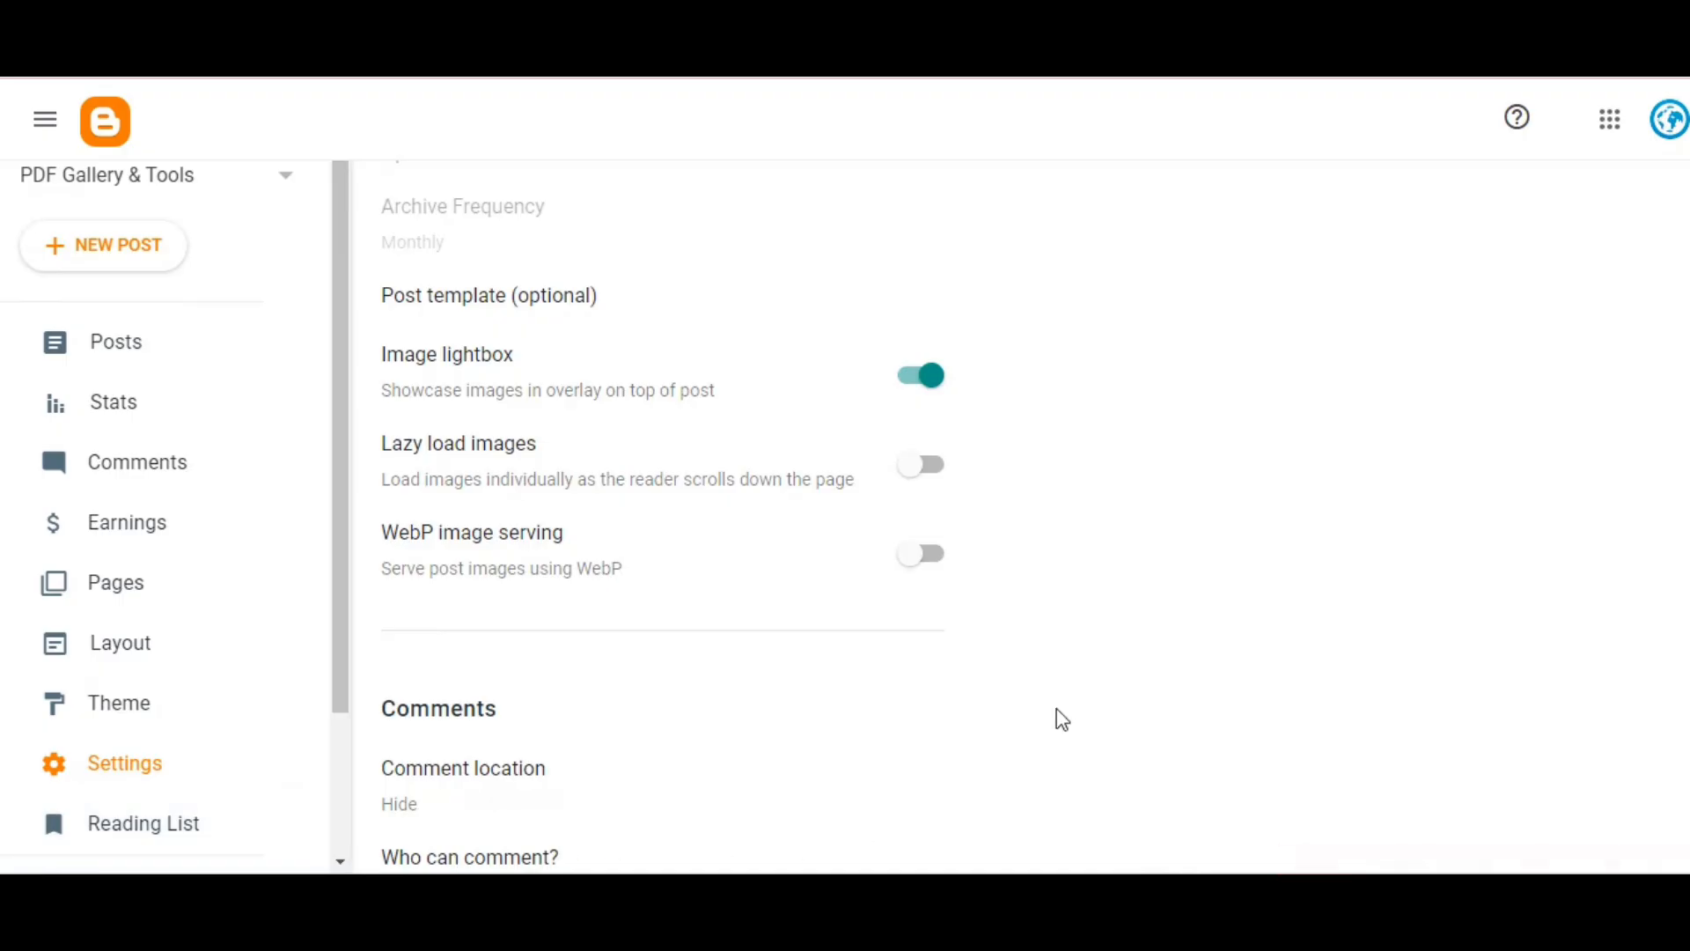
scroll(632, 485, "up", 3)
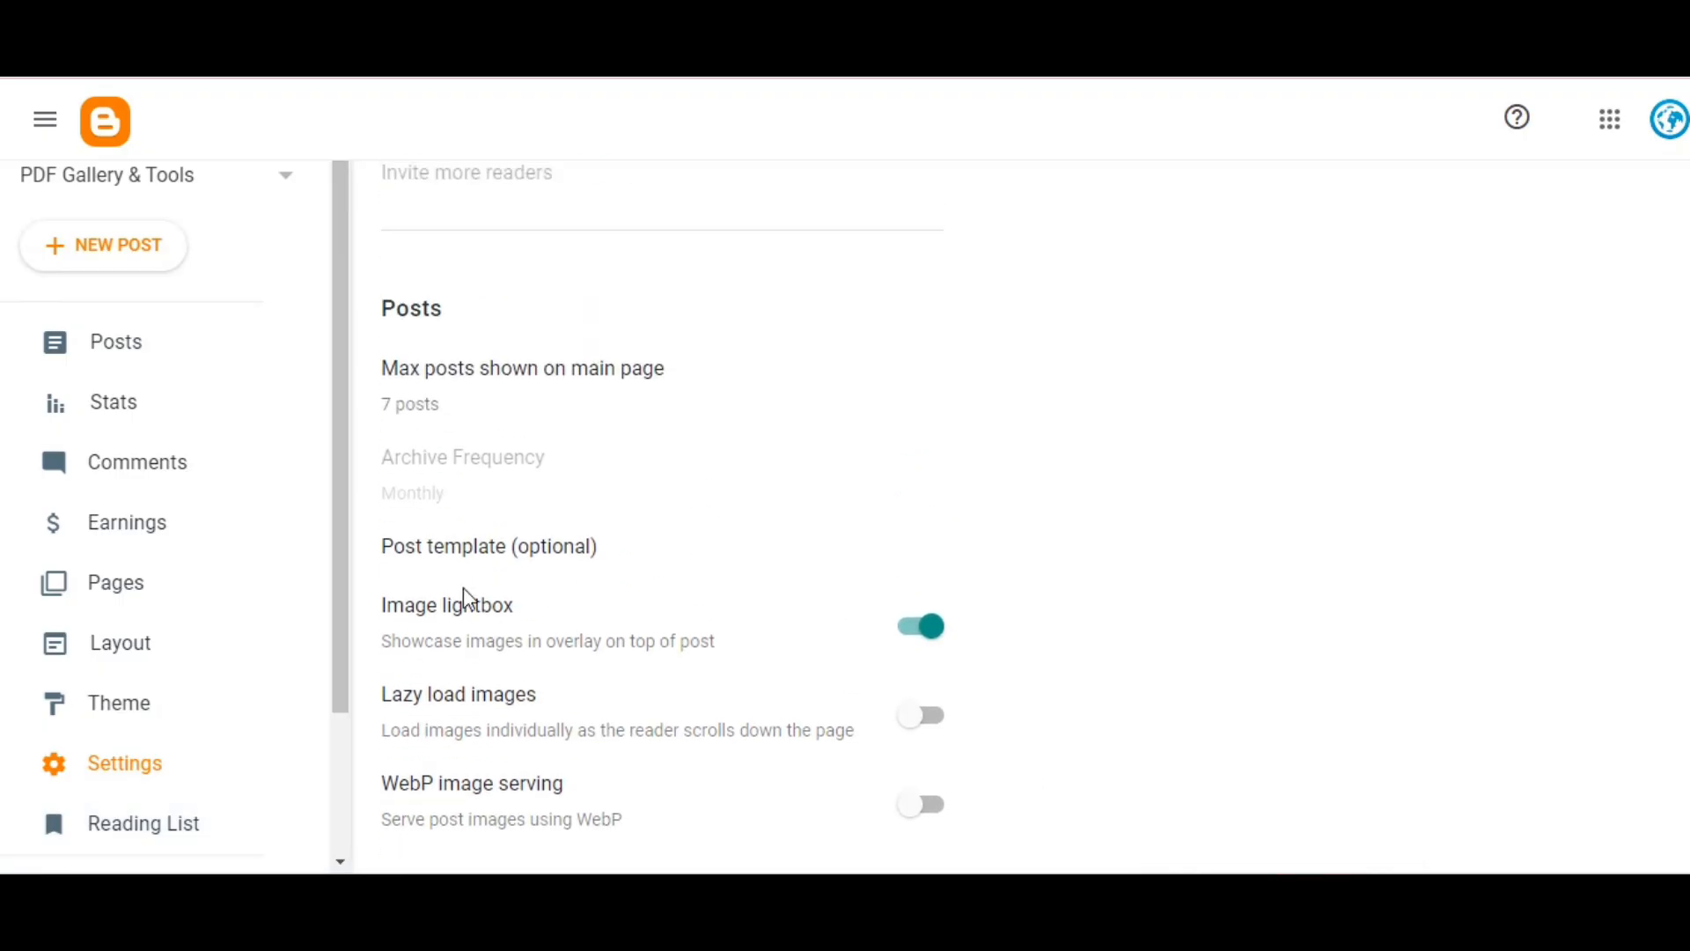